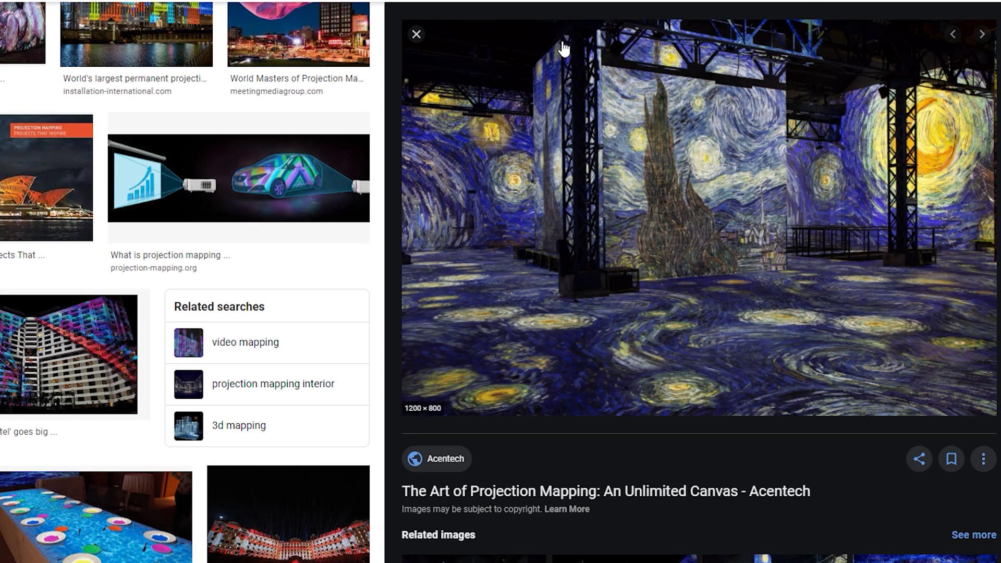
Look through the projection mapping image search results for visual references
{"action": "scroll", "coordinate": [476, 310], "scroll_direction": "down", "scroll_amount": 3}
{"action": "scroll", "coordinate": [112, 509], "scroll_direction": "down", "scroll_amount": 5}
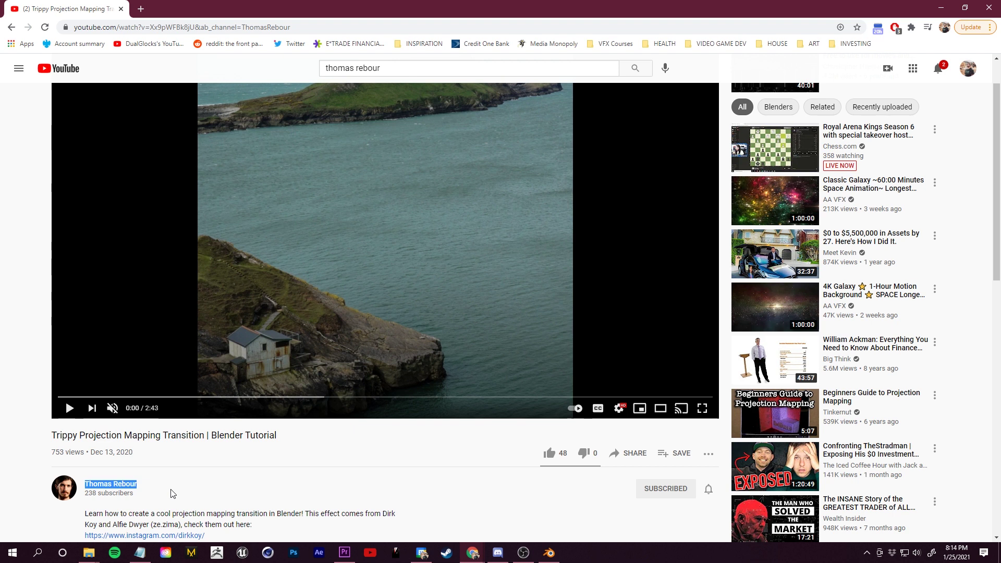
Watch the opening example clips of the YouTube video "Trippy Projection Mapping Transition | Blender Tutorial" and look at its description
{"action": "scroll", "coordinate": [172, 492], "scroll_direction": "up", "scroll_amount": 1}
{"action": "left_click", "coordinate": [70, 459]}
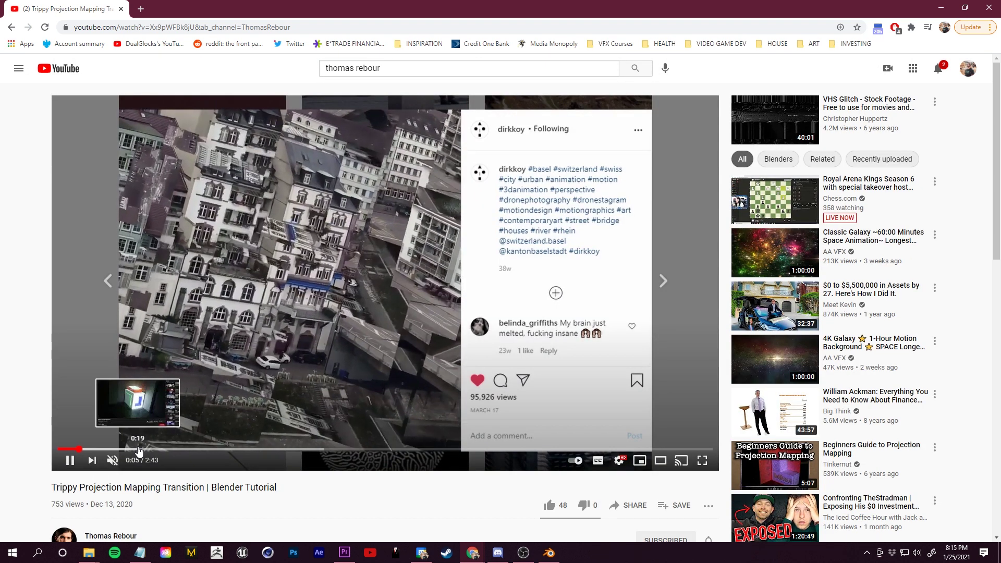
{"action": "left_click_drag", "start_coordinate": [139, 449], "coordinate": [91, 450]}
{"action": "key", "text": "space"}
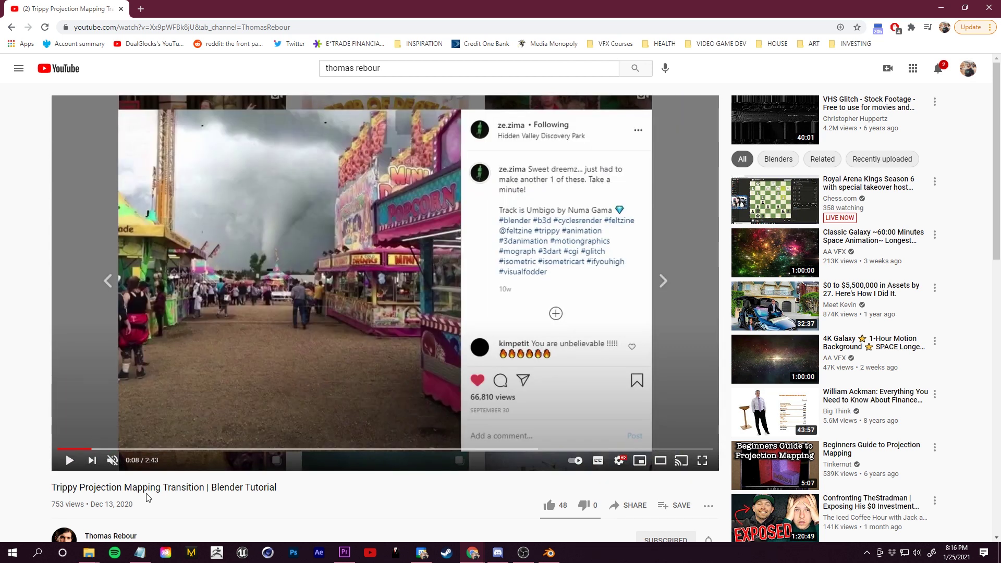
{"action": "scroll", "coordinate": [147, 498], "scroll_direction": "down", "scroll_amount": 1}
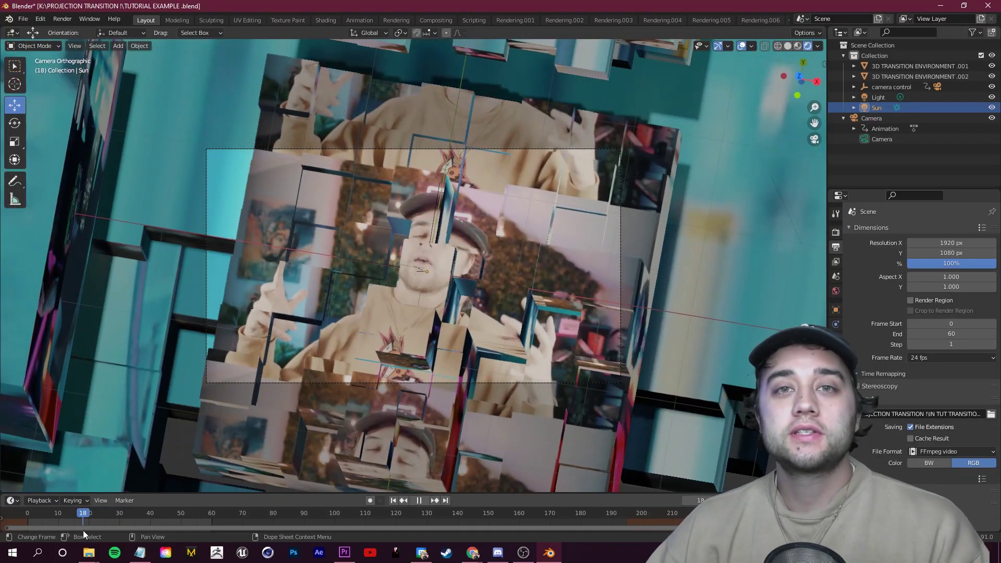
{"action": "key", "text": "space"}
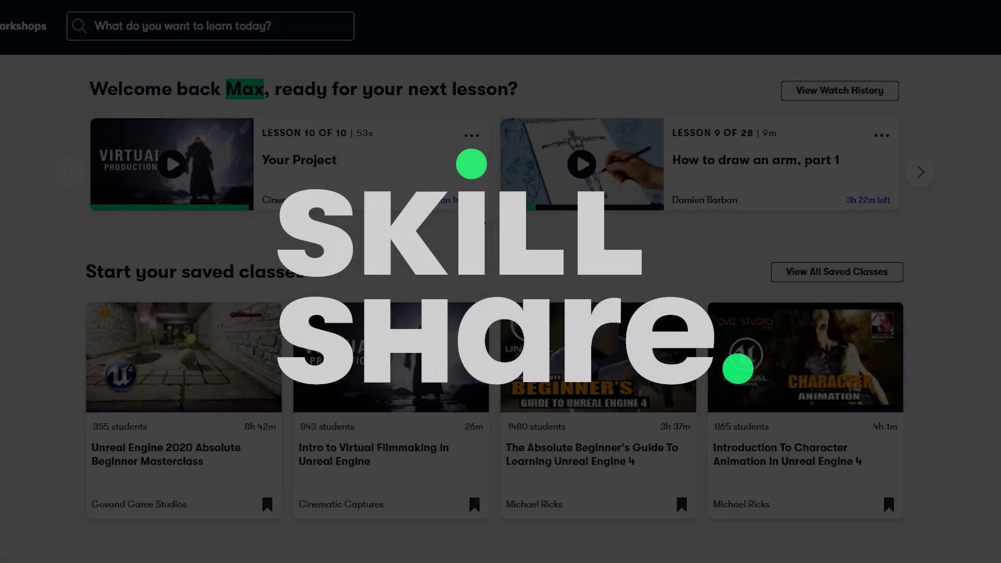
Open the Skillshare class on botanical illustration with watercolor and gouache and look at its reviews and discussions
{"action": "scroll", "coordinate": [336, 403], "scroll_direction": "down", "scroll_amount": 10}
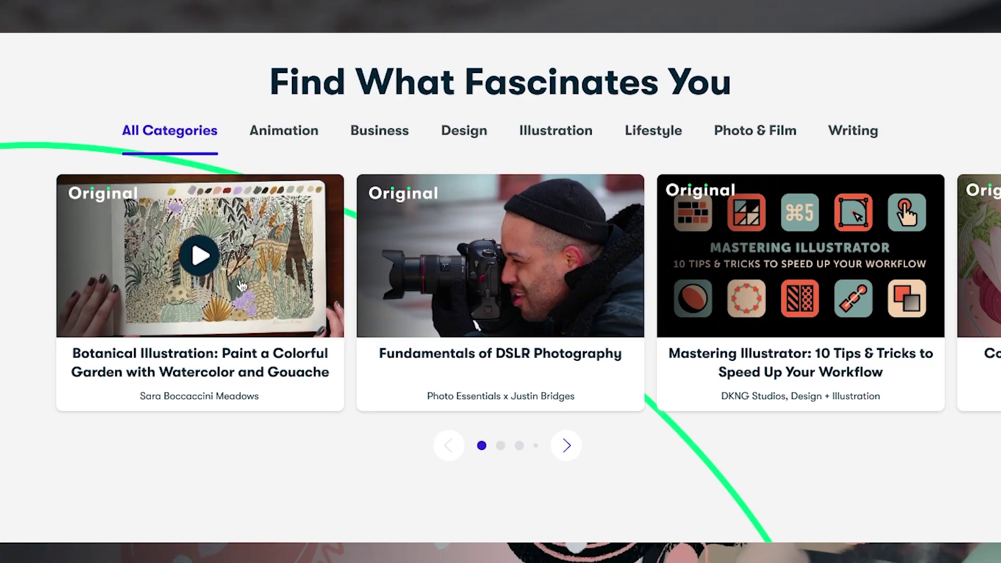
{"action": "left_click", "coordinate": [200, 255]}
{"action": "scroll", "coordinate": [216, 194], "scroll_direction": "down", "scroll_amount": 8}
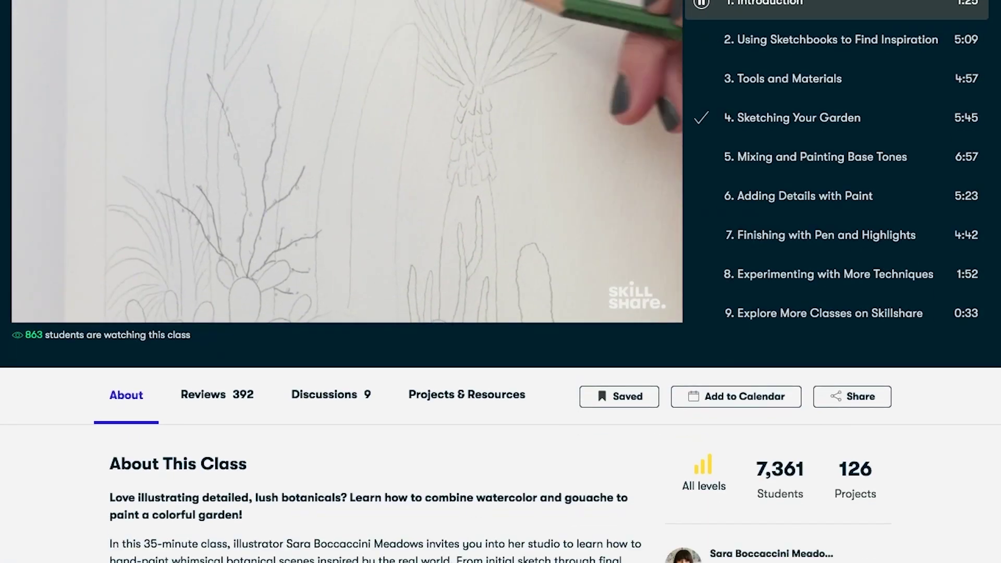
{"action": "left_click", "coordinate": [217, 188]}
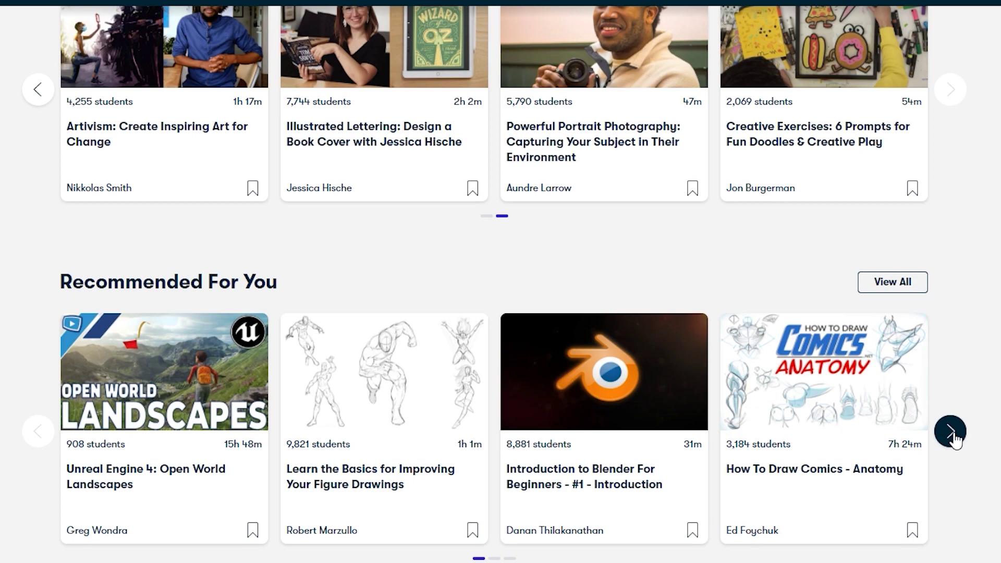
Look through the recommended Skillshare classes and filter the Blender 3d classes by Beginner and Intermediate level
{"action": "left_click", "coordinate": [950, 433]}
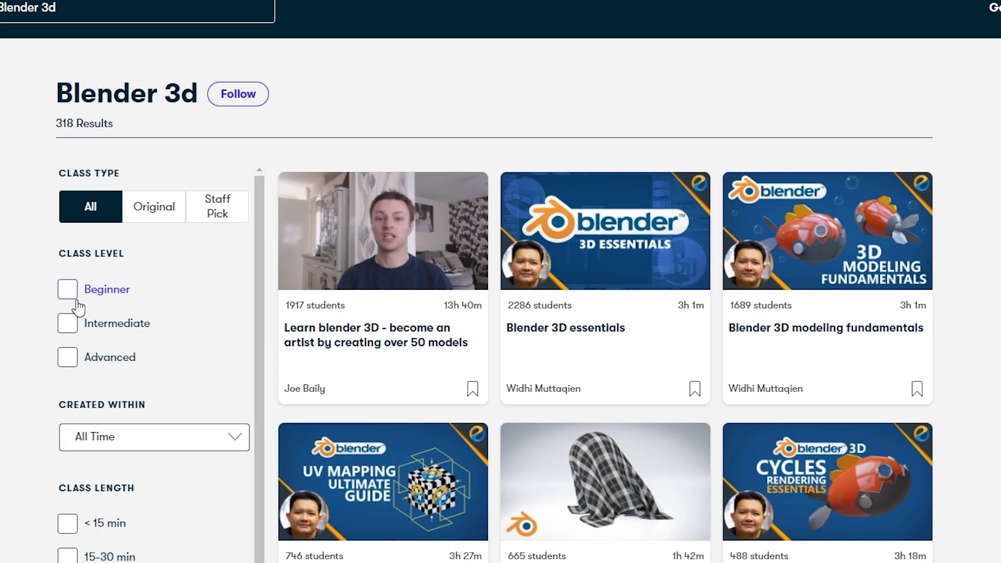
{"action": "left_click", "coordinate": [67, 288]}
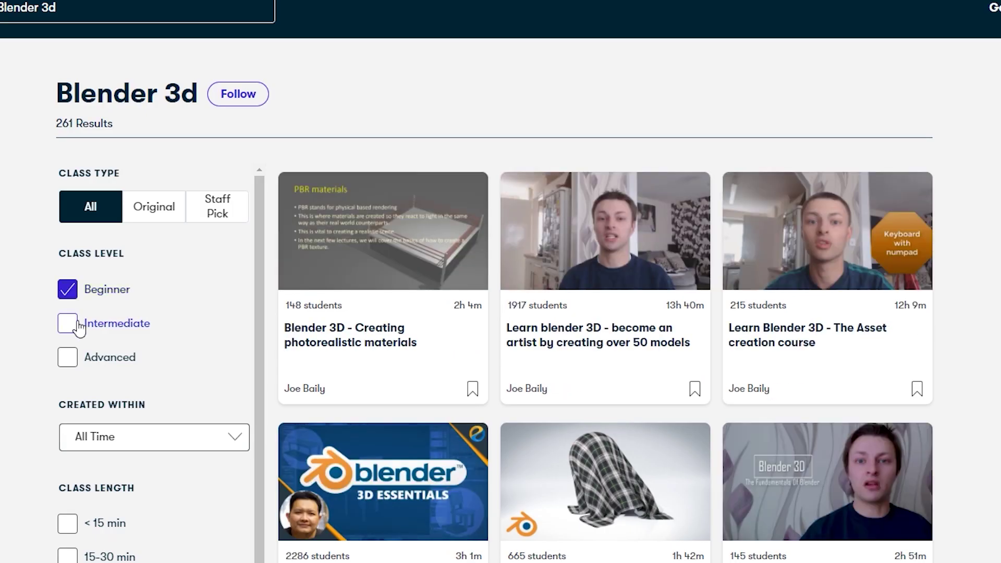
{"action": "left_click", "coordinate": [68, 323]}
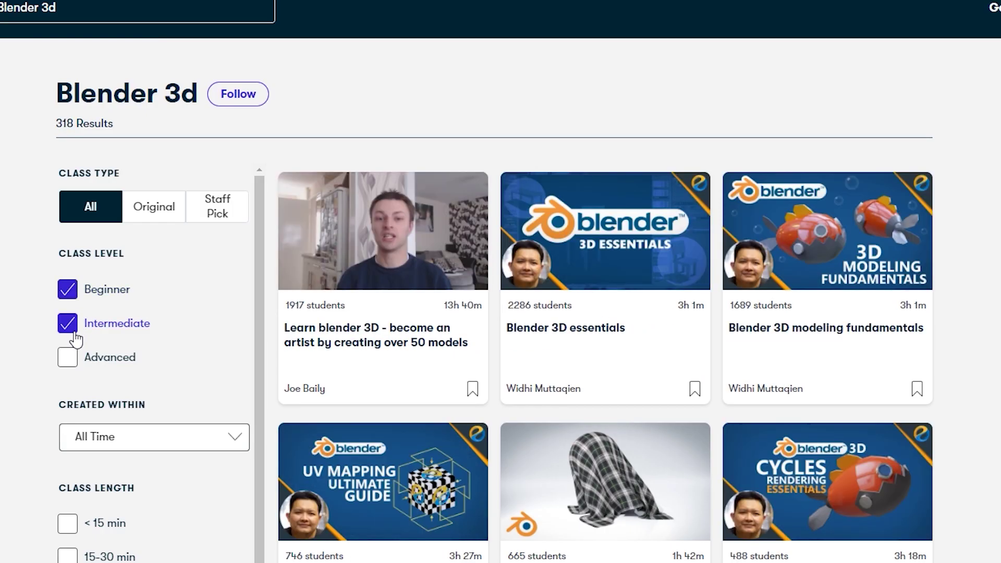
{"action": "left_click", "coordinate": [67, 288]}
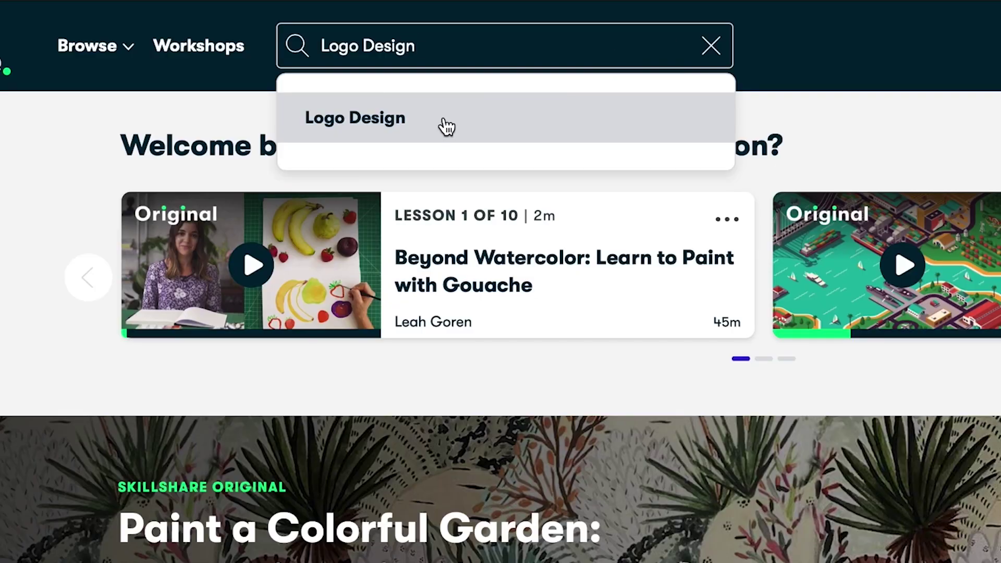
{"action": "left_click", "coordinate": [447, 125]}
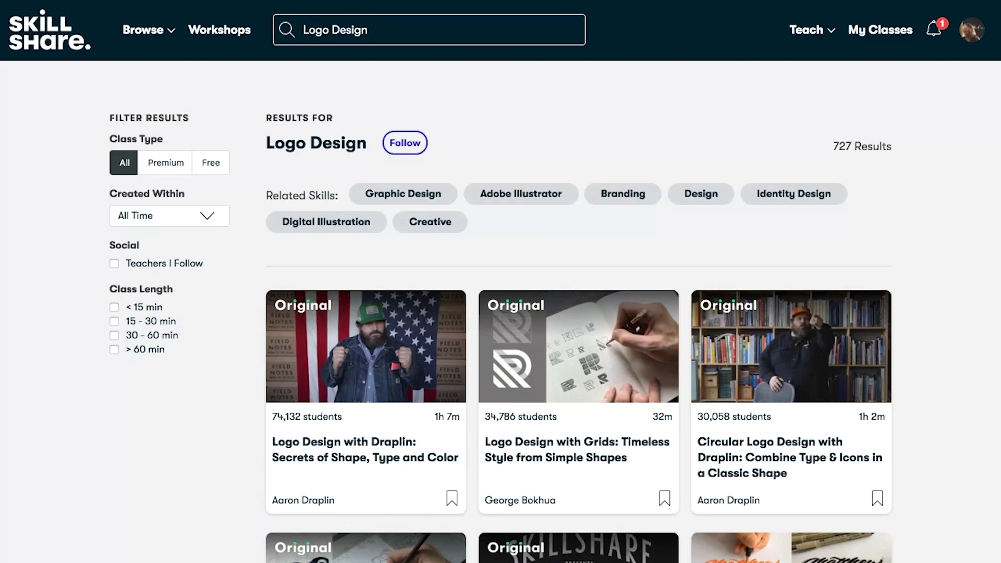
Examine the lesson list of "Learn blender 3D - become an artist by creating over 50 models" and the Skillshare membership plans
{"action": "left_click", "coordinate": [357, 459]}
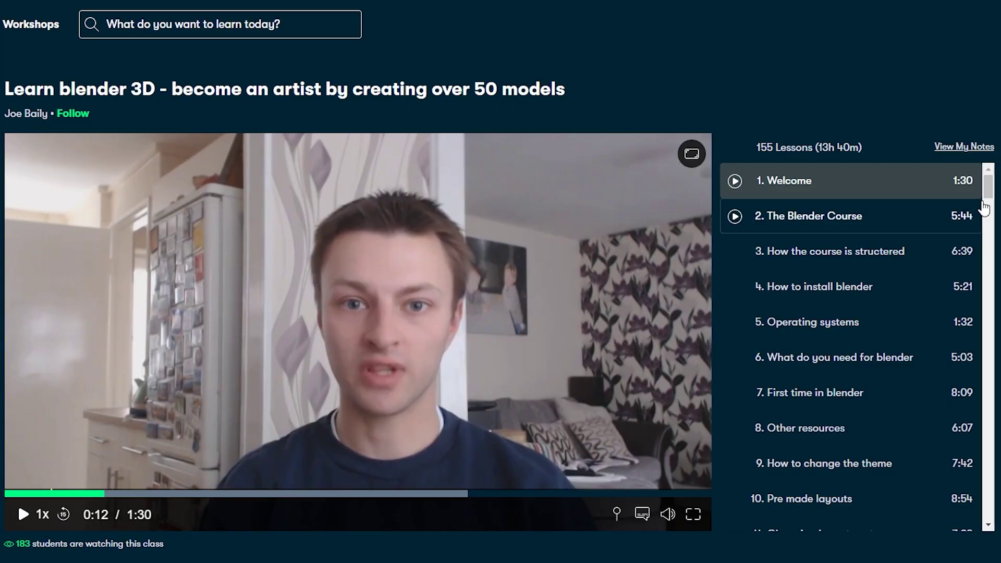
{"action": "scroll", "coordinate": [840, 159], "scroll_direction": "down", "scroll_amount": 20}
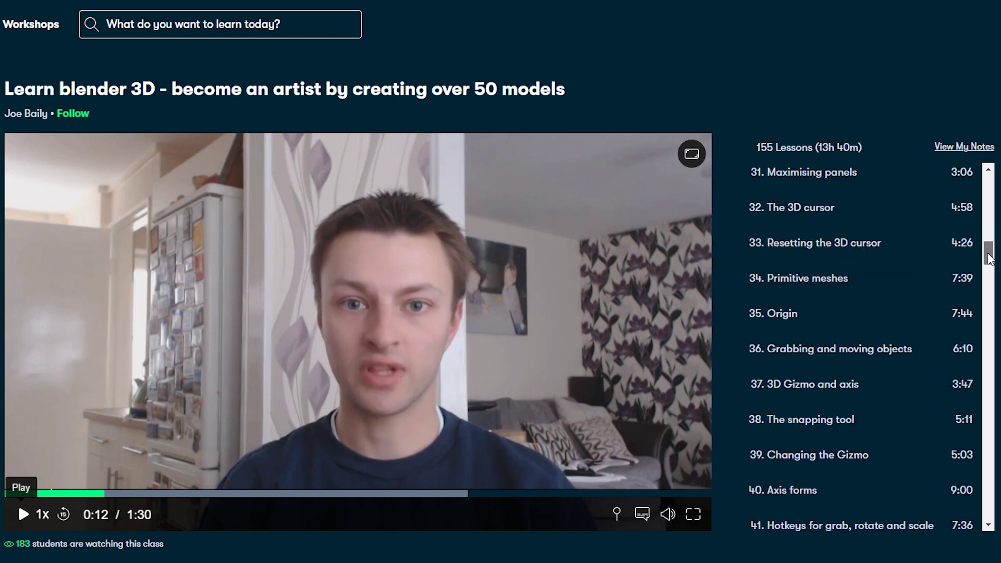
{"action": "scroll", "coordinate": [870, 398], "scroll_direction": "down", "scroll_amount": 9}
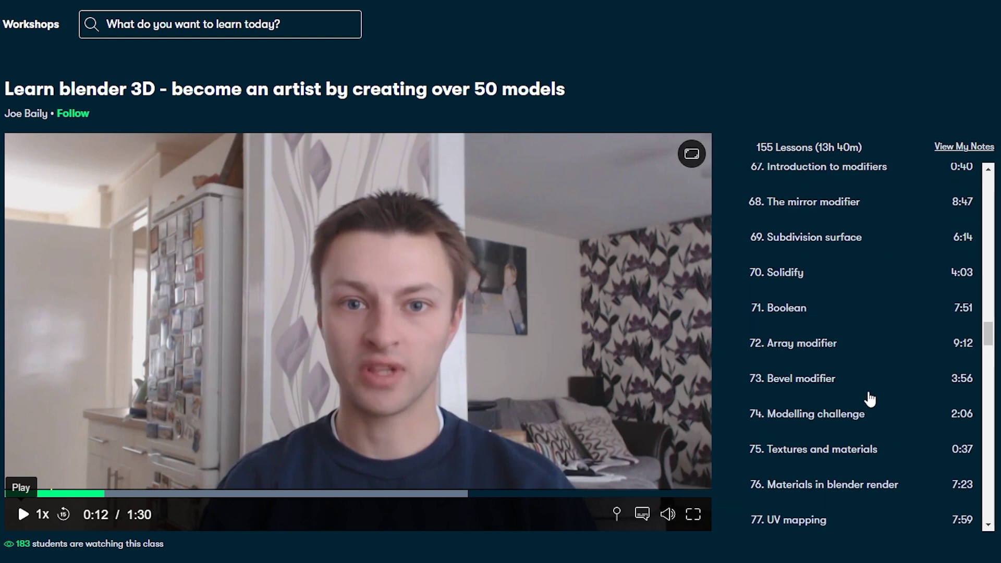
{"action": "scroll", "coordinate": [876, 423], "scroll_direction": "up", "scroll_amount": 20}
{"action": "scroll", "coordinate": [831, 377], "scroll_direction": "down", "scroll_amount": 11}
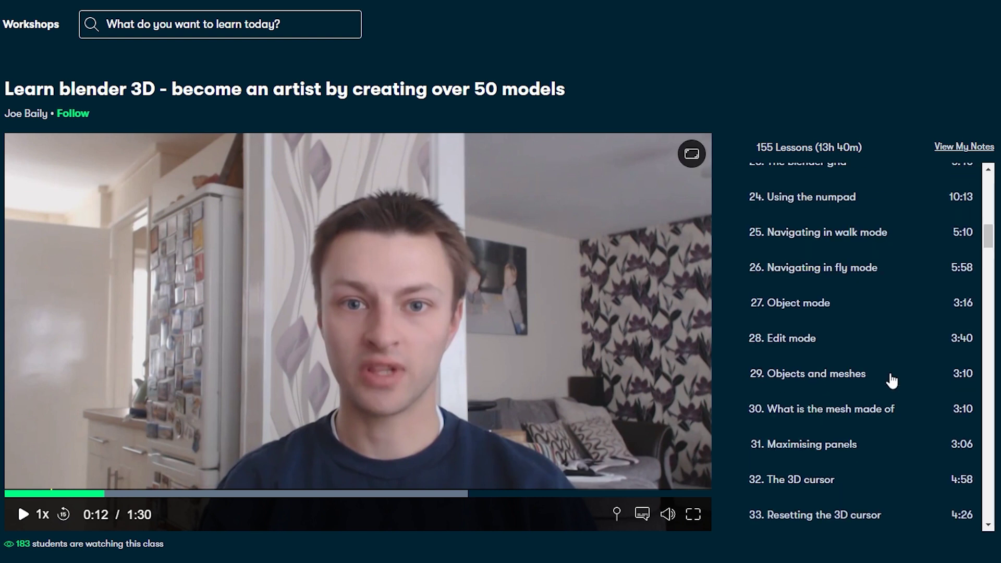
{"action": "scroll", "coordinate": [866, 362], "scroll_direction": "up", "scroll_amount": 11}
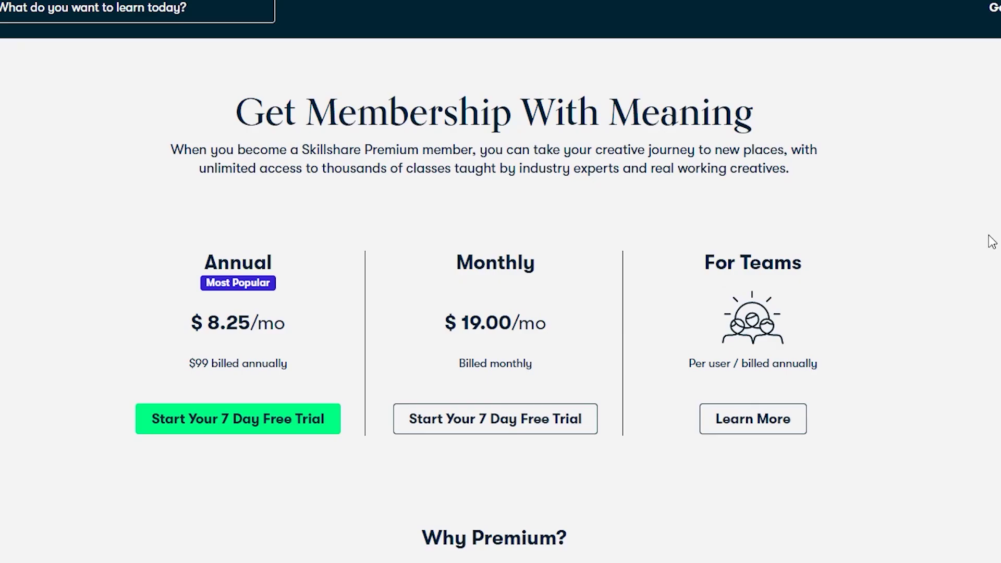
{"action": "scroll", "coordinate": [894, 209], "scroll_direction": "down", "scroll_amount": 2}
{"action": "scroll", "coordinate": [886, 226], "scroll_direction": "up", "scroll_amount": 2}
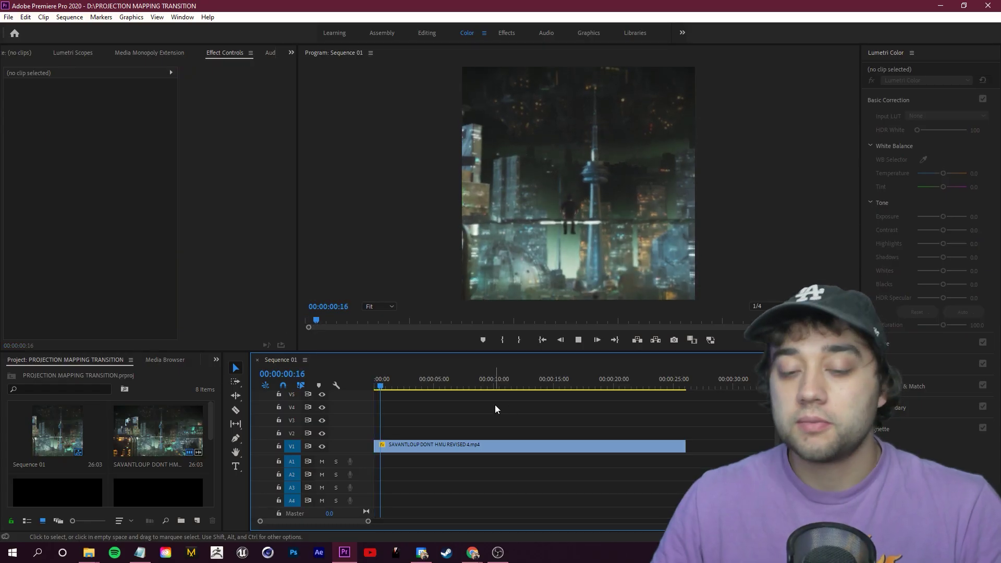
Create a new Premiere Pro sequence with a 1080 × 1080 frame size at 23.976 frames per second
{"action": "left_click", "coordinate": [8, 17]}
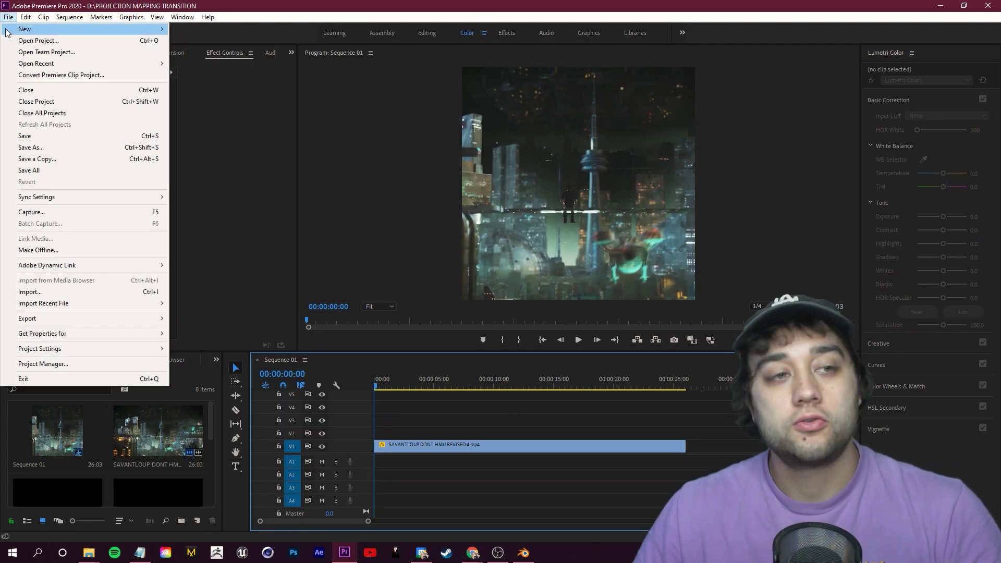
{"action": "mouse_move", "coordinate": [31, 29]}
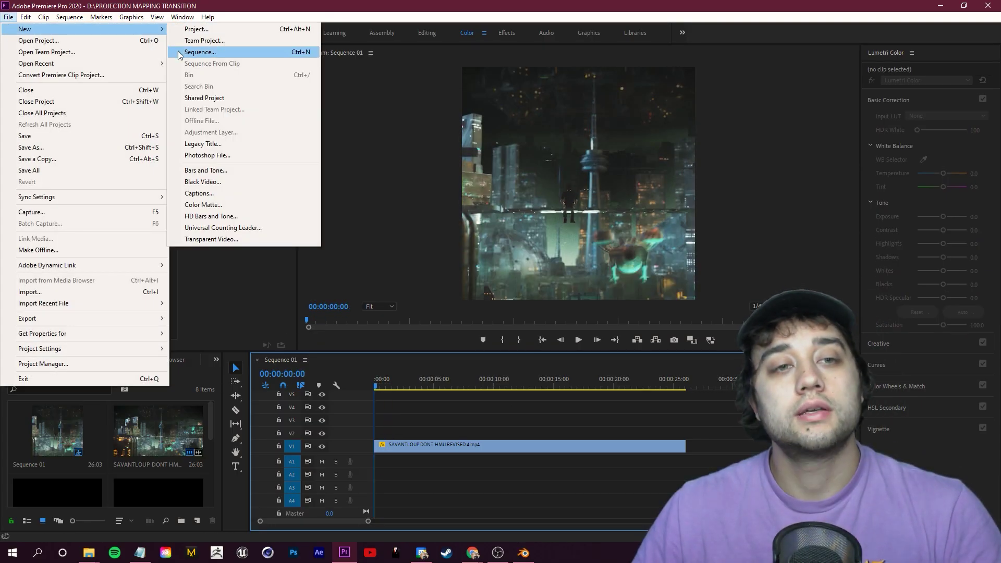
{"action": "left_click", "coordinate": [200, 52]}
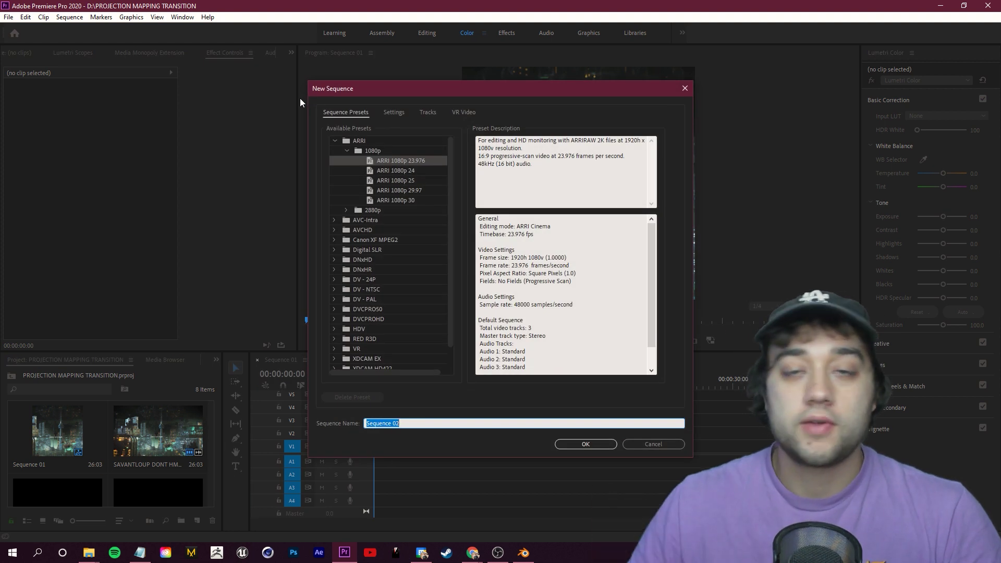
{"action": "left_click", "coordinate": [393, 112]}
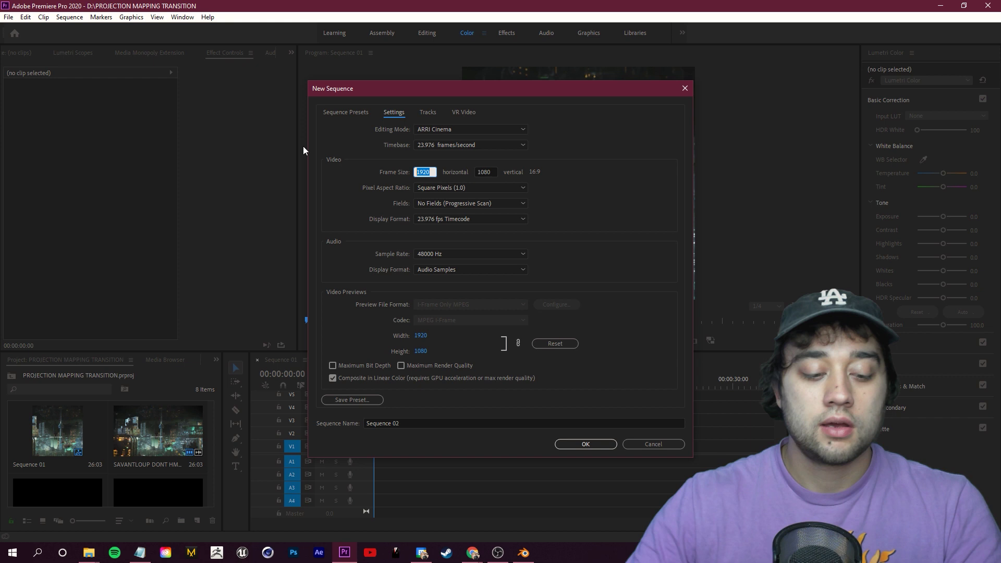
{"action": "type", "text": "1080"}
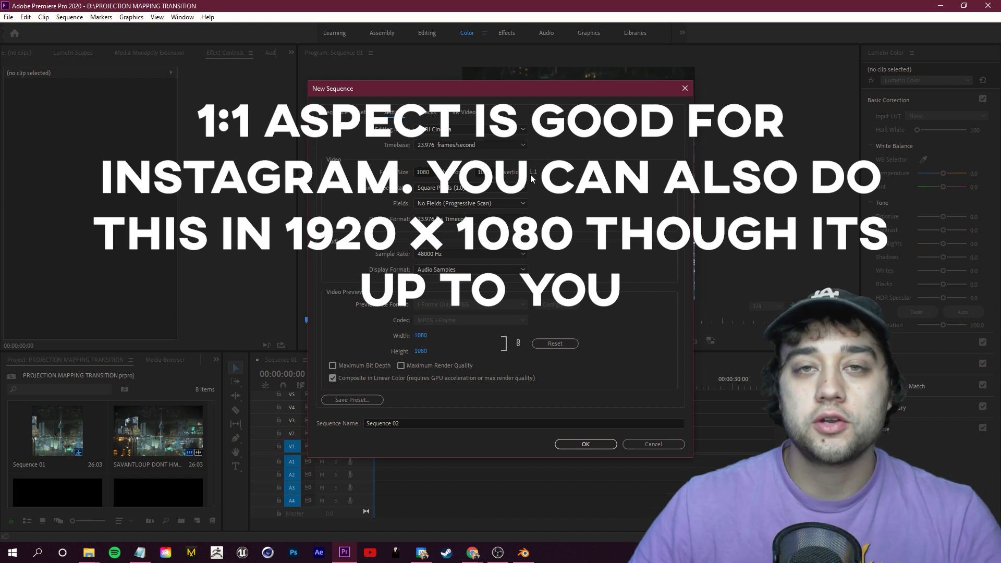
{"action": "left_click", "coordinate": [601, 446]}
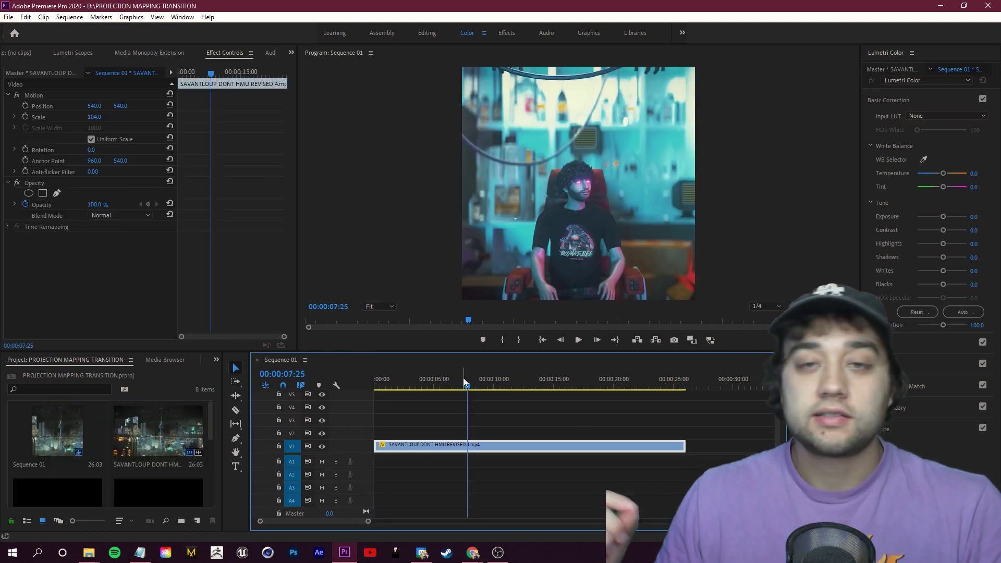
Move the playhead to 00:00:08:21 and set that frame's export location to the folder K:\PROJECTION TRANSITION !
{"action": "left_click_drag", "start_coordinate": [463, 377], "coordinate": [481, 382]}
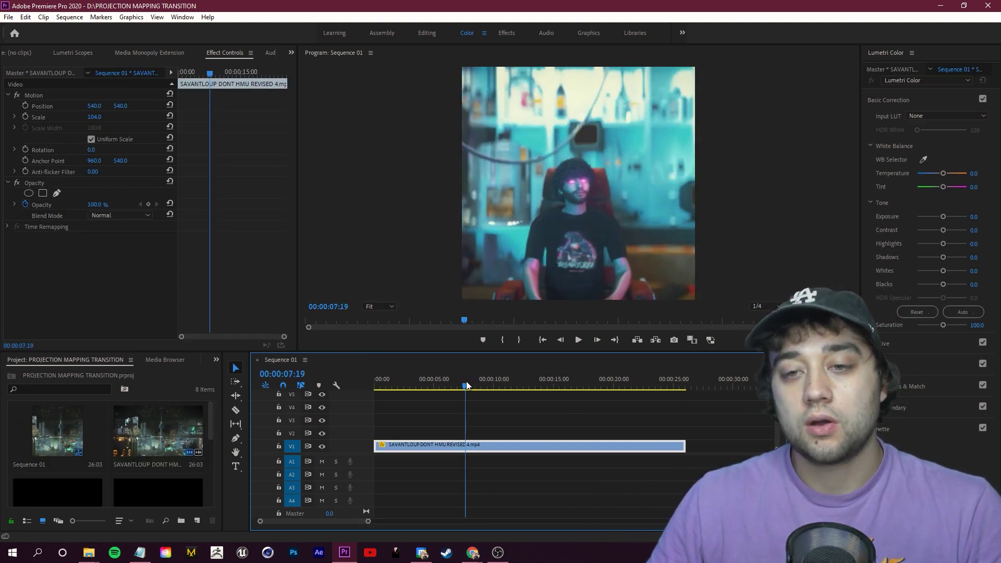
{"action": "left_click_drag", "start_coordinate": [472, 382], "coordinate": [480, 380]}
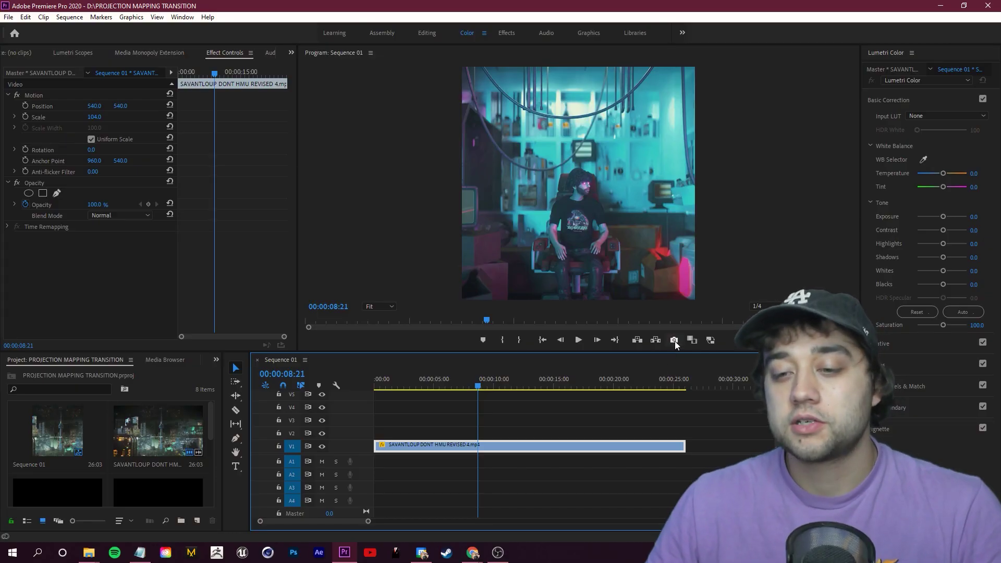
{"action": "left_click", "coordinate": [673, 340]}
{"action": "left_click", "coordinate": [573, 295]}
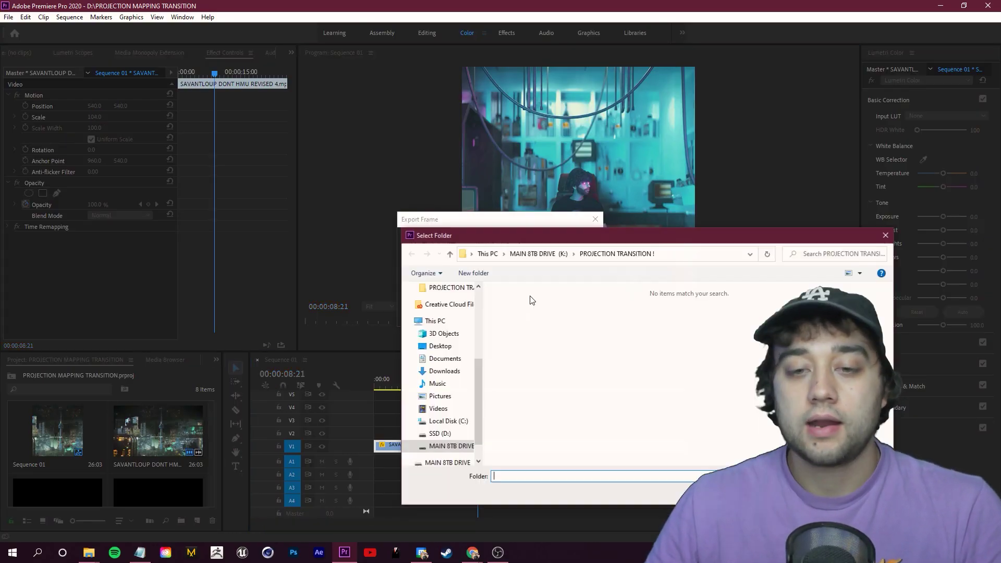
{"action": "left_click", "coordinate": [536, 253]}
{"action": "double_click", "coordinate": [542, 335]}
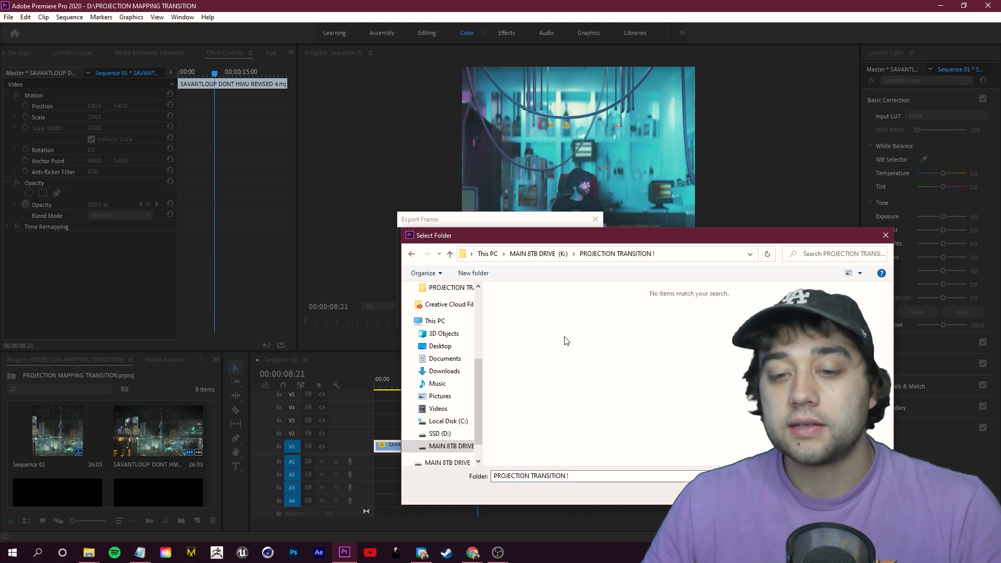
{"action": "left_click", "coordinate": [811, 491]}
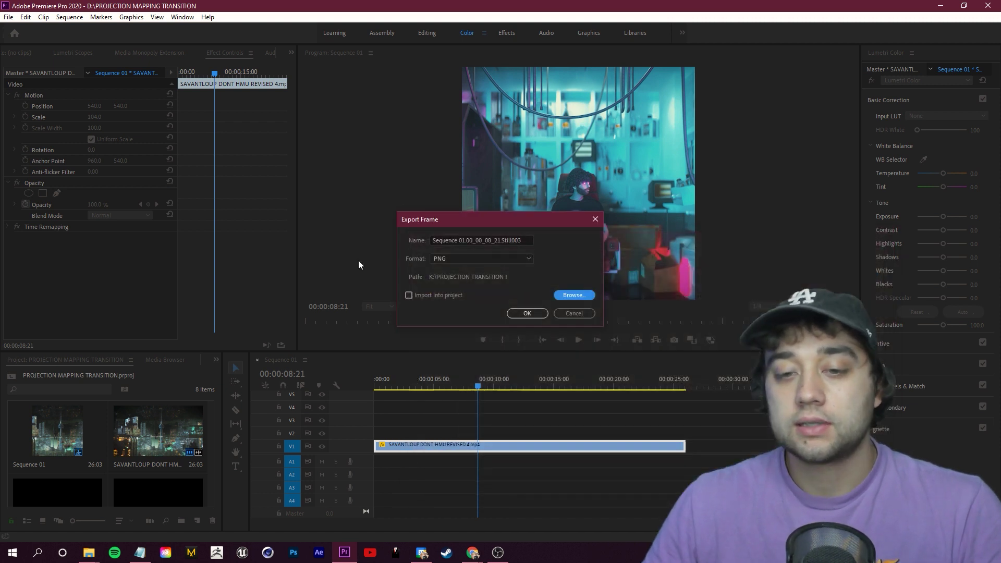
Export the frame as a PNG named TRANSITION FRAME 1 and add a marker at the playhead
{"action": "key", "text": "ctrl+a"}
{"action": "type", "text": "TRANSITION"}
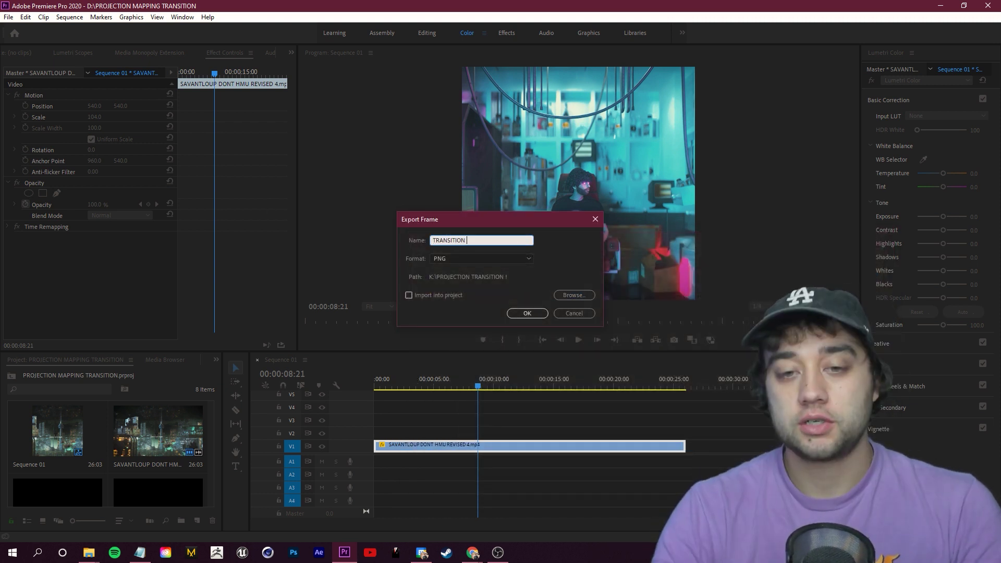
{"action": "left_click", "coordinate": [527, 313]}
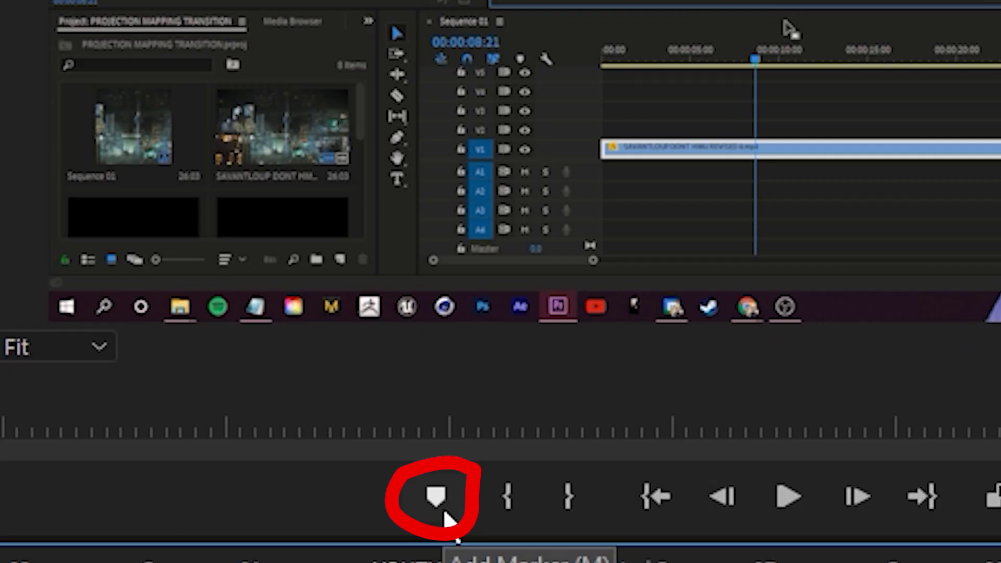
{"action": "left_click", "coordinate": [442, 518]}
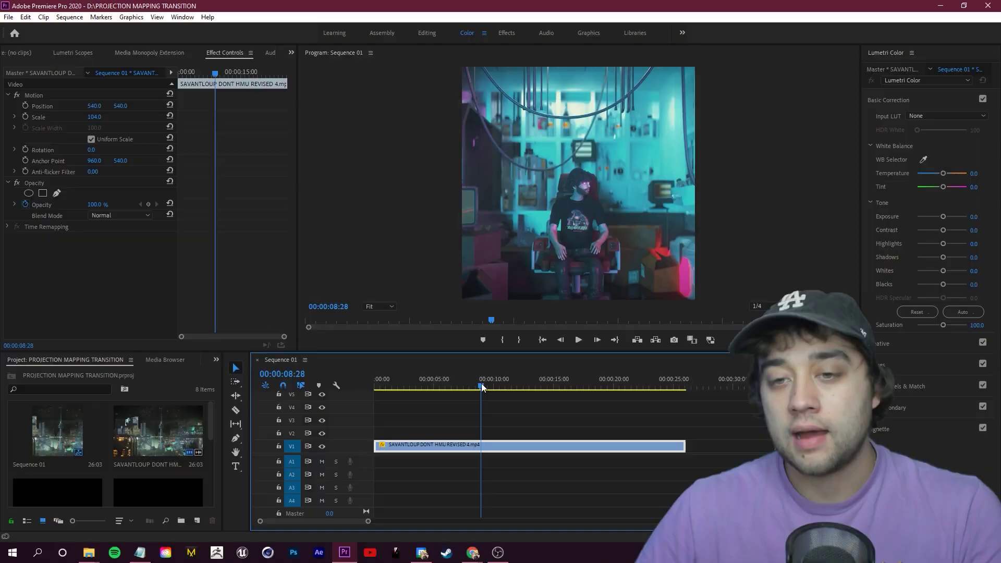
Move the playhead to 00:00:10:17 and export that frame as a second transition PNG in the same folder
{"action": "mouse_move", "coordinate": [480, 384]}
{"action": "left_mouse_down"}
{"action": "mouse_move", "coordinate": [509, 386]}
{"action": "mouse_move", "coordinate": [500, 387]}
{"action": "left_mouse_up"}
{"action": "left_click", "coordinate": [674, 339]}
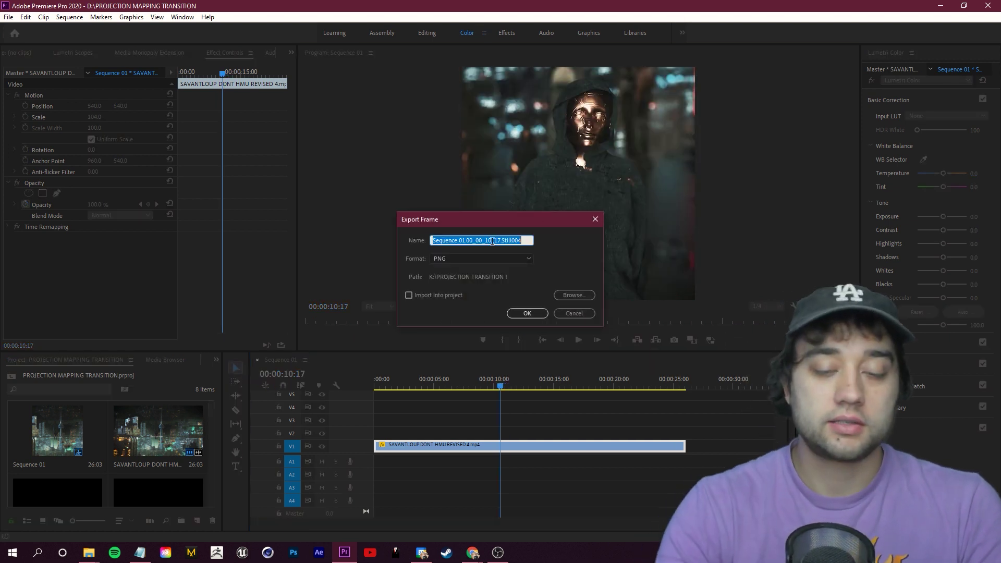
{"action": "type", "text": "TRA"}
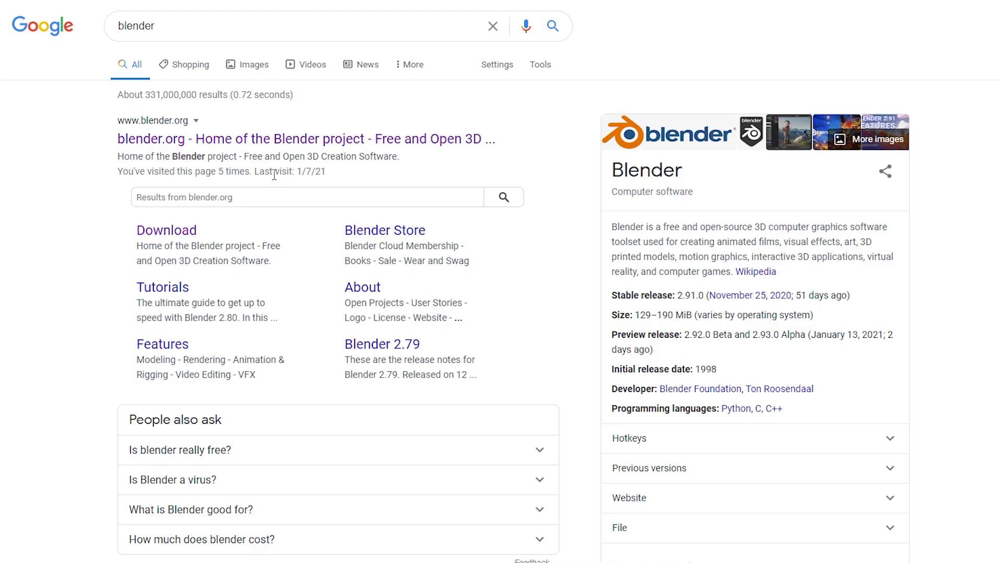
Open the Blender project's home page, blender.org, from the Google search results
{"action": "left_click", "coordinate": [290, 148]}
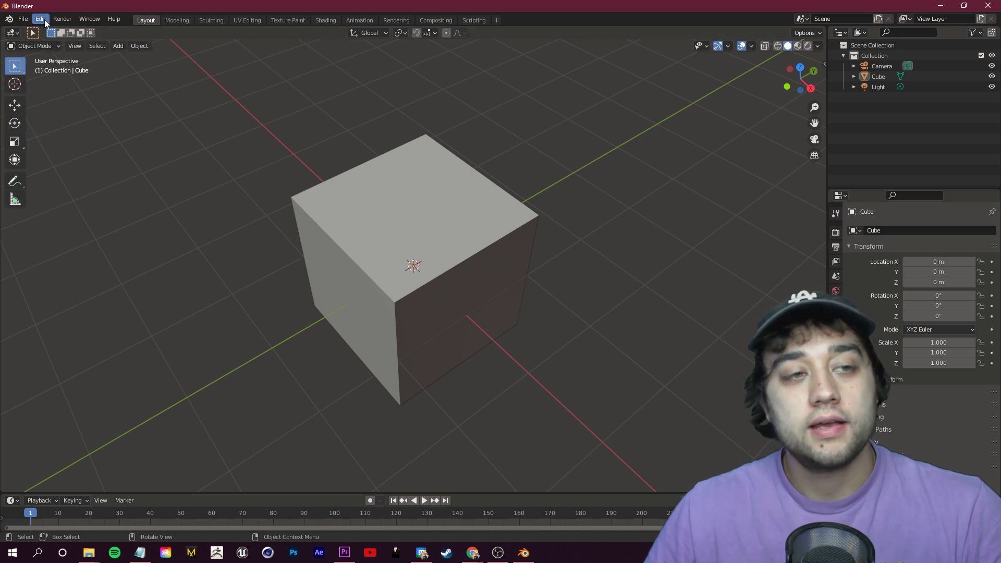
Switch the cube between Edit Mode and Object Mode twice, finishing in Object Mode
{"action": "left_click", "coordinate": [42, 48]}
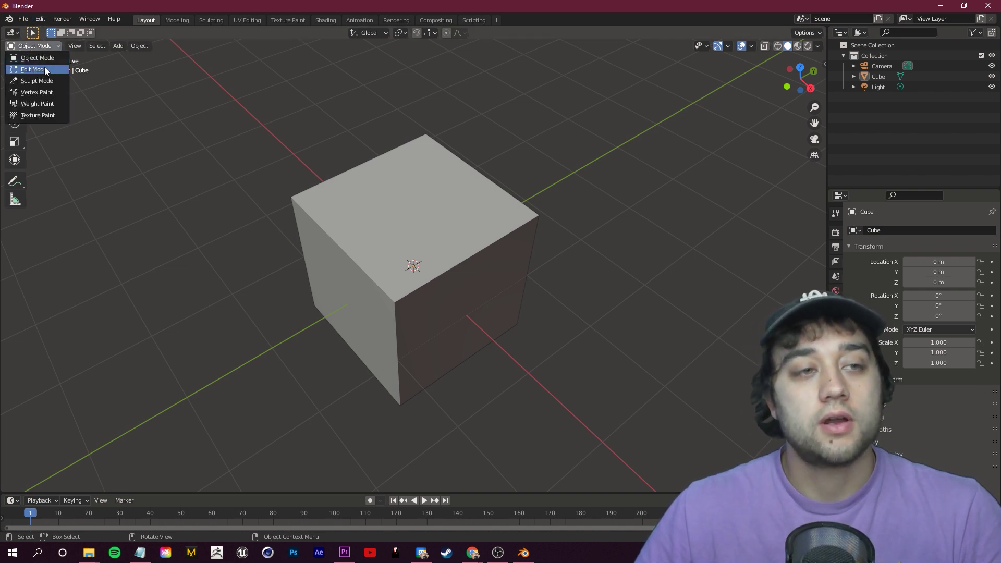
{"action": "left_click", "coordinate": [44, 67]}
{"action": "left_click", "coordinate": [42, 48]}
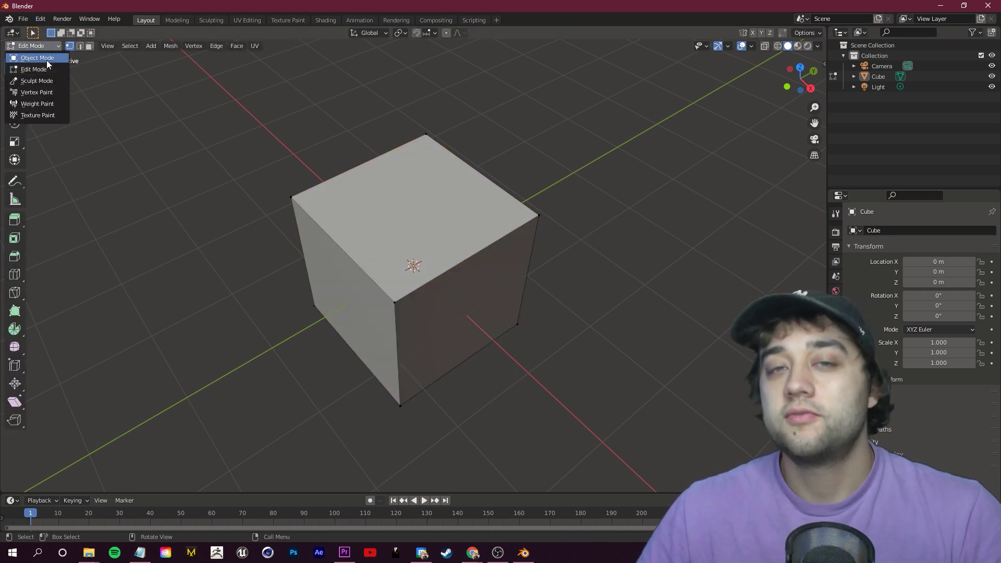
{"action": "left_click", "coordinate": [46, 58]}
{"action": "left_click", "coordinate": [46, 48]}
{"action": "left_click", "coordinate": [45, 67]}
{"action": "left_click", "coordinate": [44, 46]}
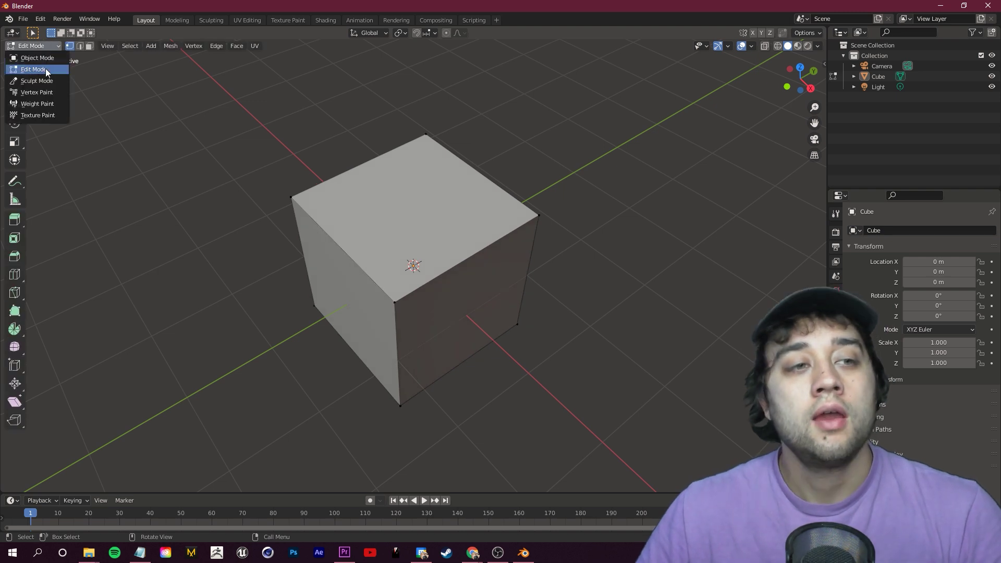
{"action": "left_click", "coordinate": [46, 60]}
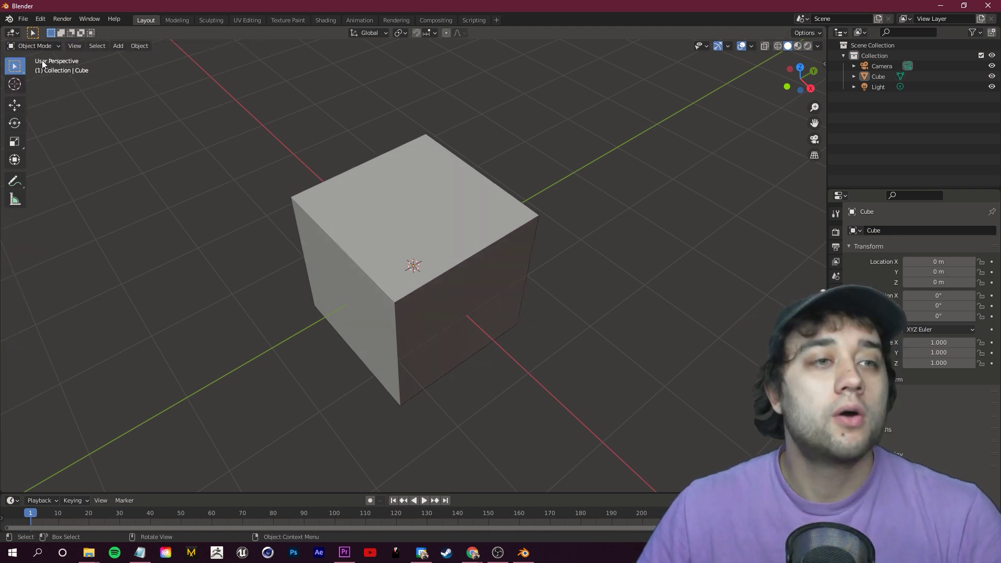
Compare the Wireframe, Solid, Material Preview and Rendered viewport shading modes, finishing in Material Preview
{"action": "left_click", "coordinate": [797, 46]}
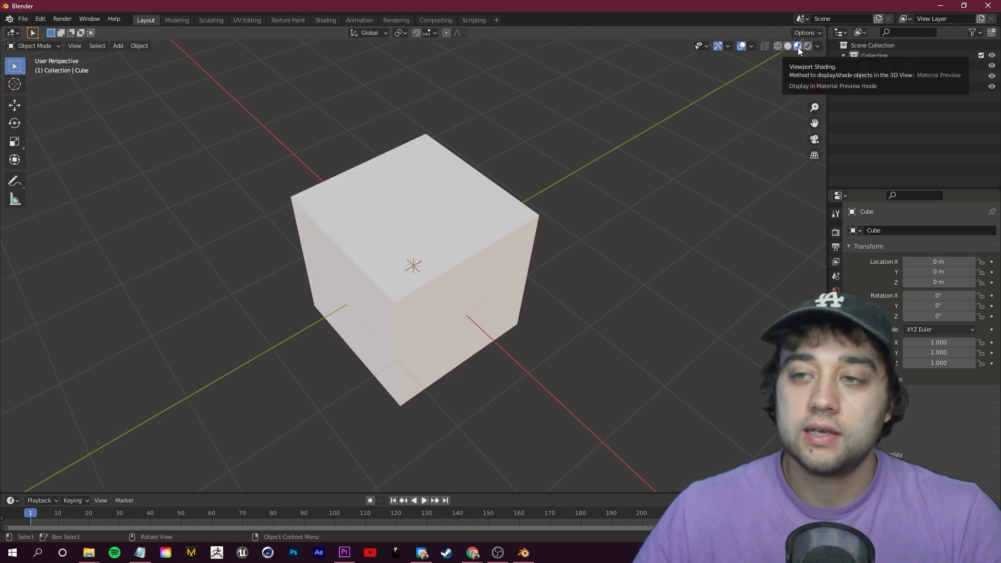
{"action": "left_click", "coordinate": [808, 46]}
{"action": "left_click", "coordinate": [789, 46]}
{"action": "left_click", "coordinate": [778, 46]}
{"action": "left_click", "coordinate": [796, 45]}
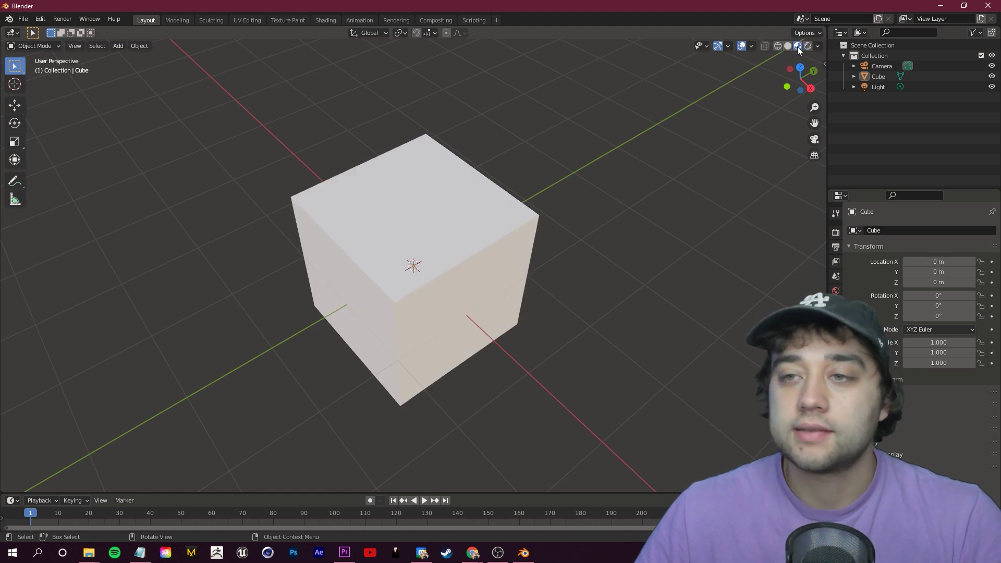
{"action": "left_click", "coordinate": [787, 46]}
{"action": "left_click", "coordinate": [778, 46]}
{"action": "left_click", "coordinate": [797, 46]}
{"action": "left_click", "coordinate": [808, 46]}
{"action": "left_click", "coordinate": [797, 46]}
Examine the cube scene from different angles and distances and through the camera, finishing in the user perspective view
{"action": "mouse_move", "coordinate": [506, 198]}
{"action": "middle_mouse_down"}
{"action": "mouse_move", "coordinate": [536, 191]}
{"action": "mouse_move", "coordinate": [495, 184]}
{"action": "middle_mouse_up"}
{"action": "scroll", "coordinate": [495, 184], "scroll_direction": "down", "scroll_amount": 2}
{"action": "left_click_drag", "start_coordinate": [819, 127], "coordinate": [759, 145]}
{"action": "scroll", "coordinate": [750, 162], "scroll_direction": "down", "scroll_amount": 10}
{"action": "scroll", "coordinate": [712, 256], "scroll_direction": "up", "scroll_amount": 6}
{"action": "middle_click_drag", "start_coordinate": [711, 259], "coordinate": [708, 258]}
{"action": "left_click_drag", "start_coordinate": [710, 260], "coordinate": [727, 251]}
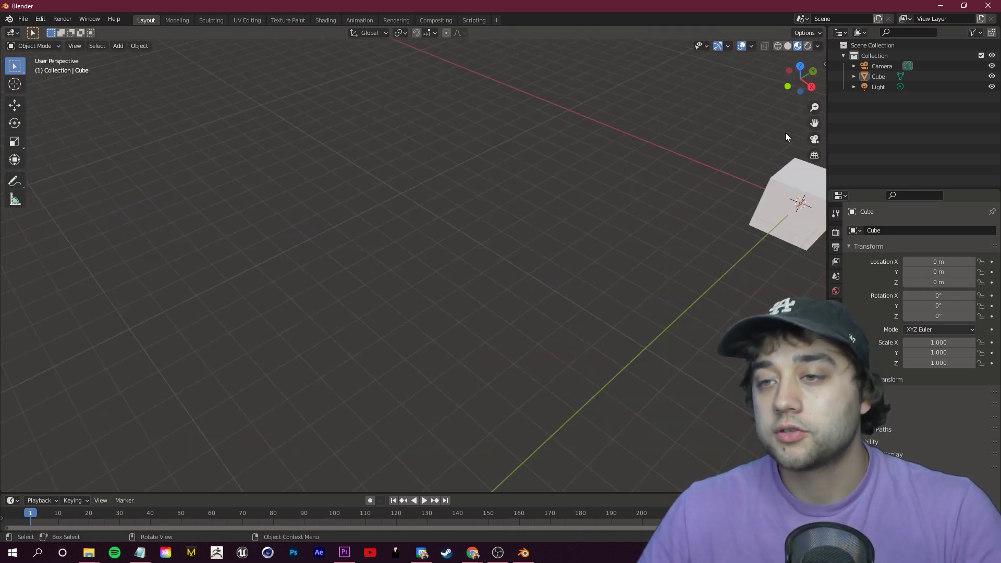
{"action": "left_click", "coordinate": [814, 139]}
{"action": "left_click", "coordinate": [814, 139]}
{"action": "left_click", "coordinate": [814, 140]}
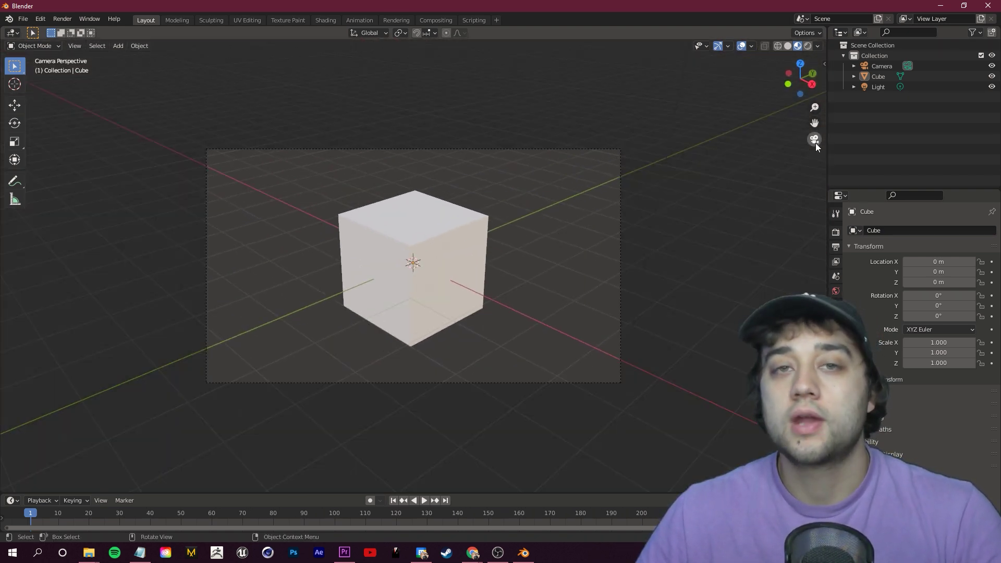
{"action": "left_click", "coordinate": [815, 140]}
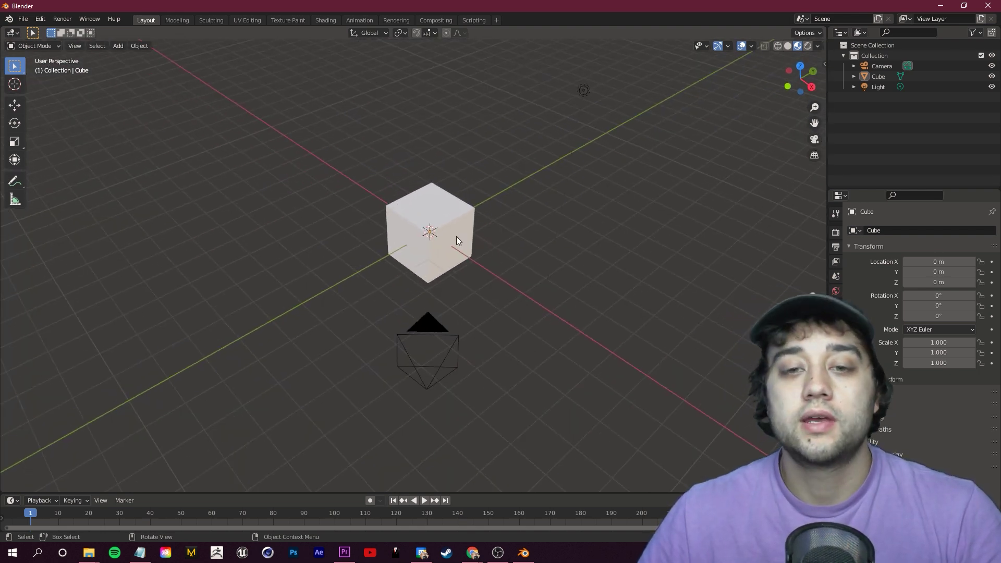
Try the Move, Rotate, Scale and Transform tools in turn on the selected cube, and deselect it
{"action": "left_click", "coordinate": [455, 232]}
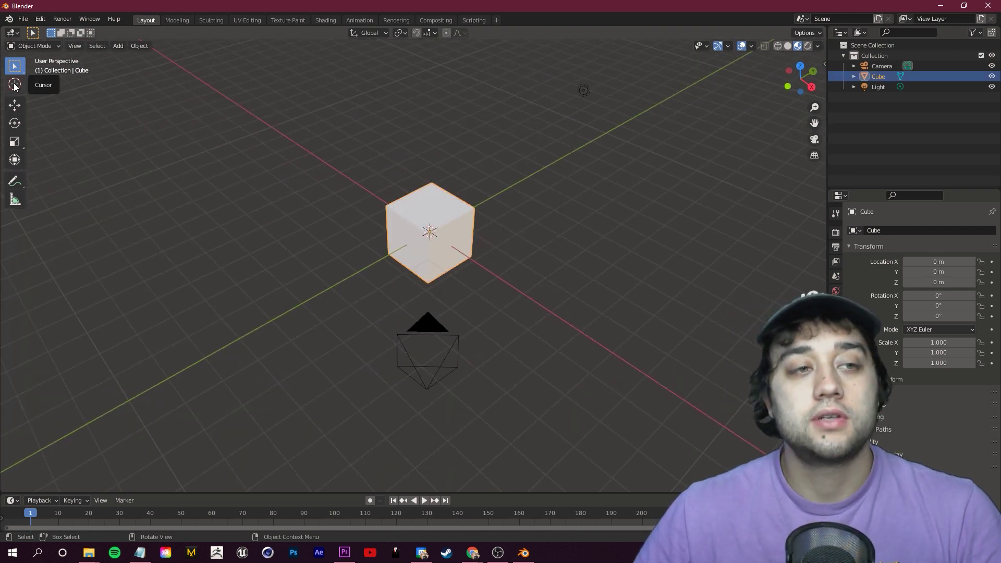
{"action": "left_click", "coordinate": [14, 105]}
{"action": "left_click", "coordinate": [14, 123]}
{"action": "left_click", "coordinate": [11, 141]}
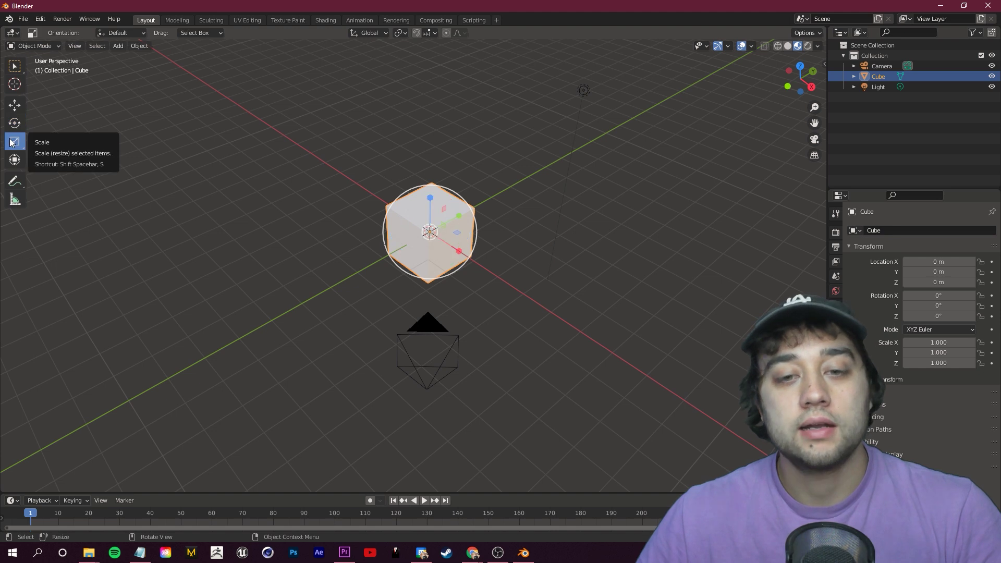
{"action": "left_click", "coordinate": [15, 160]}
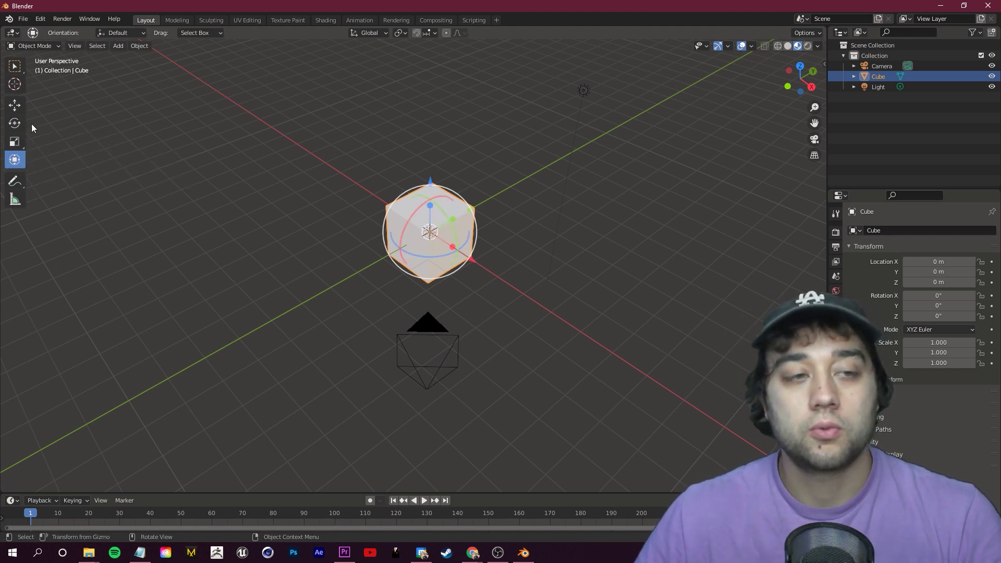
{"action": "left_click", "coordinate": [149, 137]}
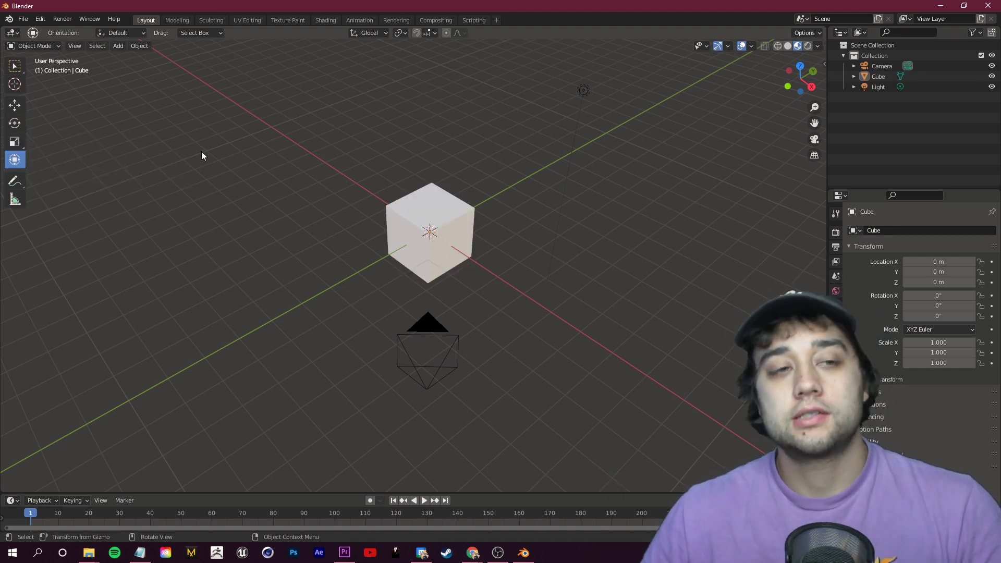
Switch the cube to Edit Mode
{"action": "left_click", "coordinate": [32, 45]}
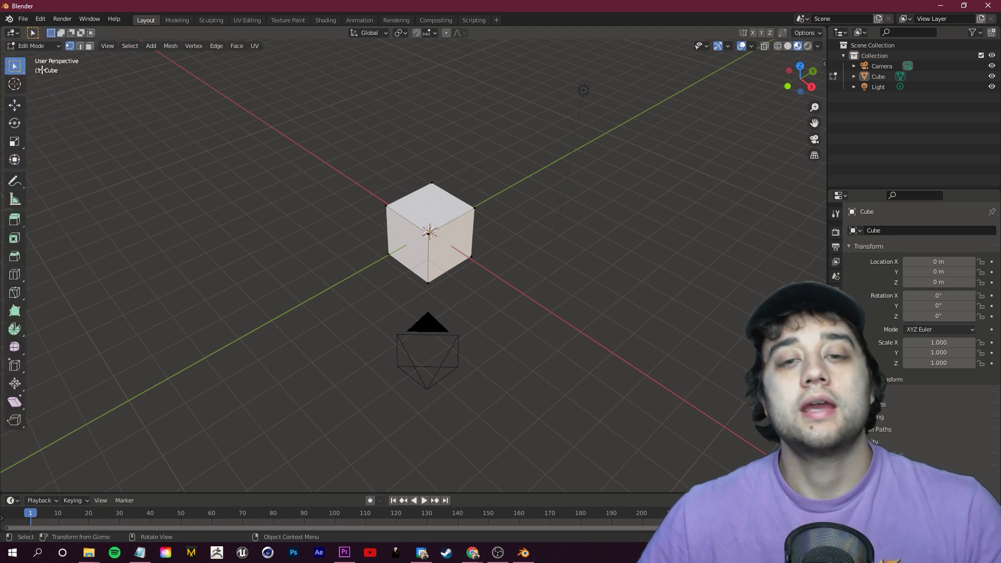
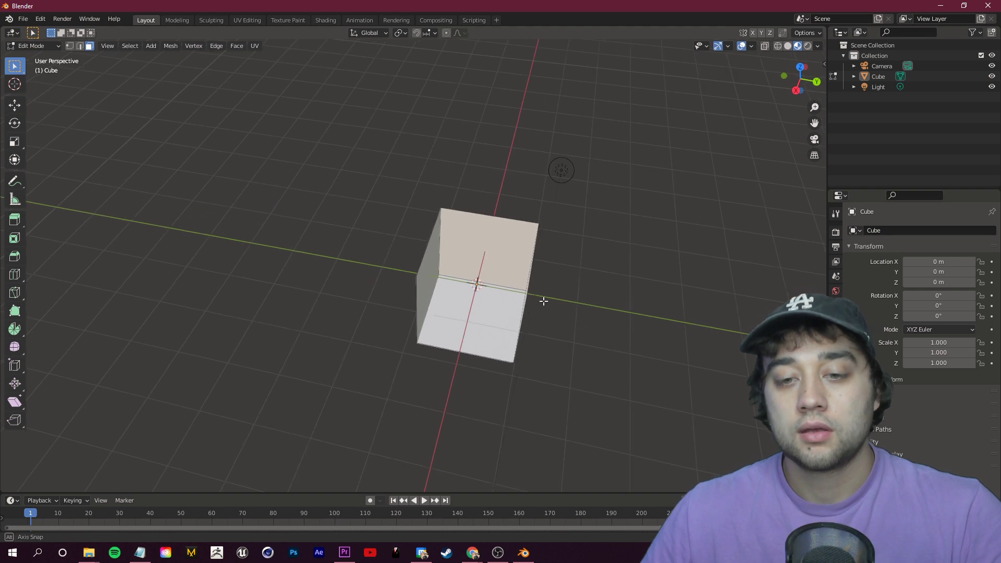
Delete the cube's top and two adjacent side faces, leaving the bottom face and two adjoining walls
{"action": "left_click", "coordinate": [521, 361]}
{"action": "key", "text": "x"}
{"action": "left_click", "coordinate": [522, 364]}
Delete the two remaining wall faces one after the other, keeping only the cube's bottom face
{"action": "middle_click_drag", "start_coordinate": [624, 411], "coordinate": [480, 261], "text": "shift"}
{"action": "scroll", "coordinate": [480, 261], "scroll_direction": "up", "scroll_amount": 5}
{"action": "scroll", "coordinate": [363, 207], "scroll_direction": "down", "scroll_amount": 3}
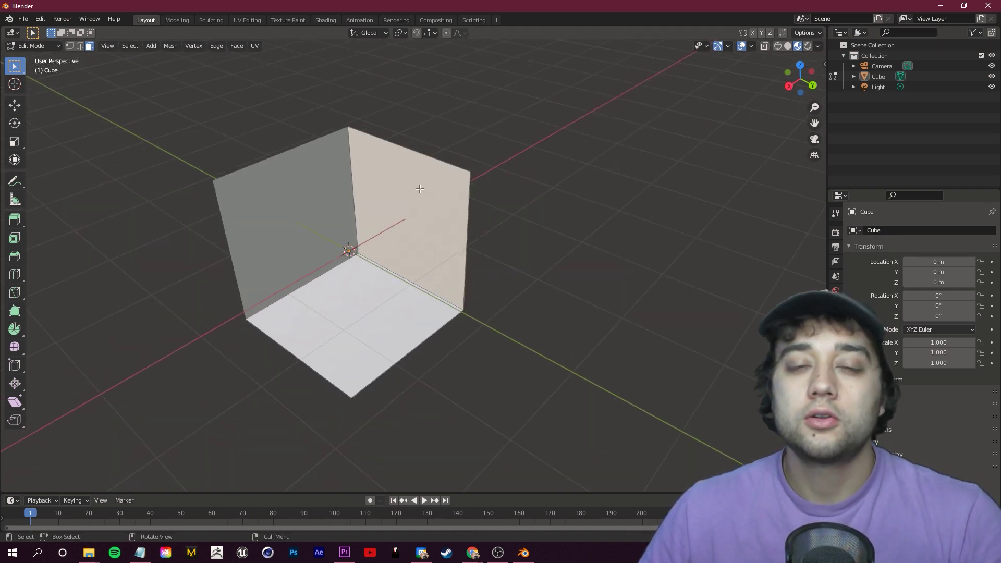
{"action": "left_click_drag", "start_coordinate": [815, 124], "coordinate": [861, 139]}
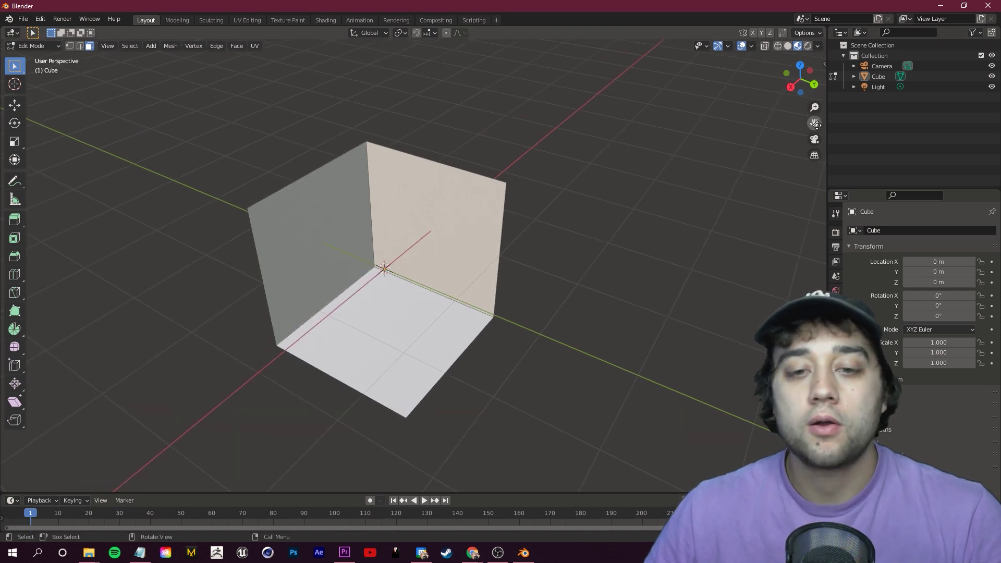
{"action": "middle_click_drag", "start_coordinate": [400, 228], "coordinate": [370, 225]}
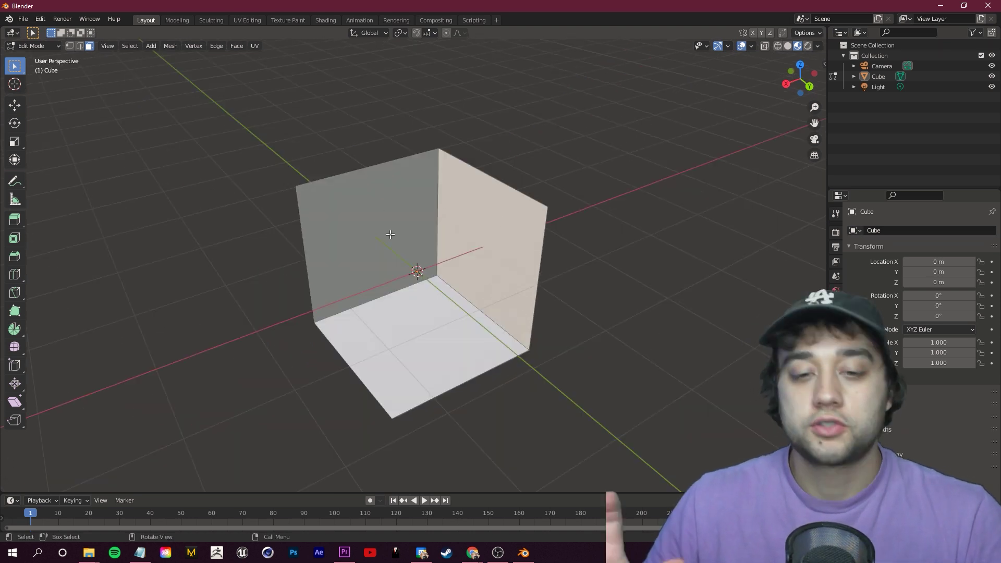
{"action": "middle_click_drag", "start_coordinate": [390, 235], "coordinate": [378, 271]}
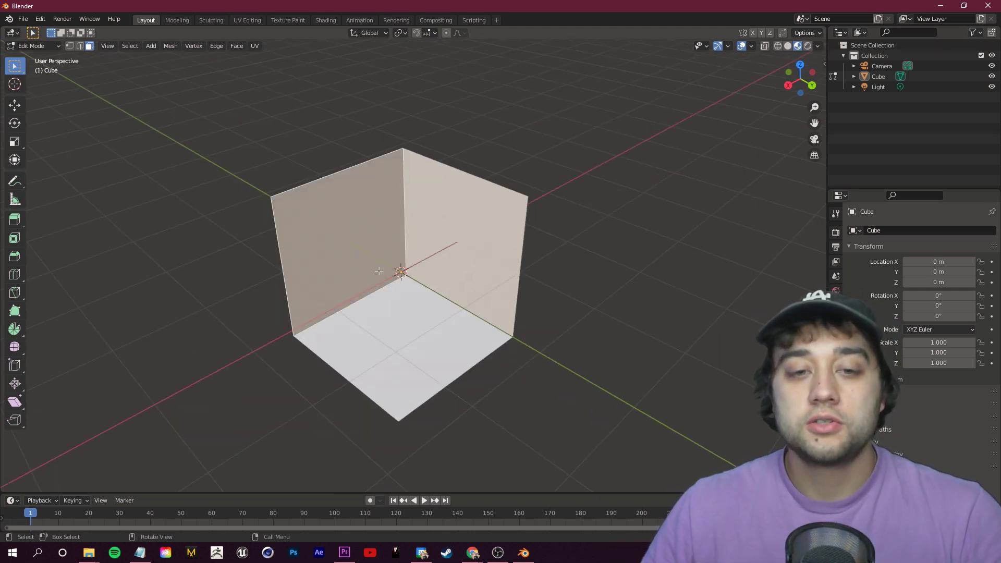
{"action": "key", "text": "x"}
{"action": "left_click", "coordinate": [339, 239]}
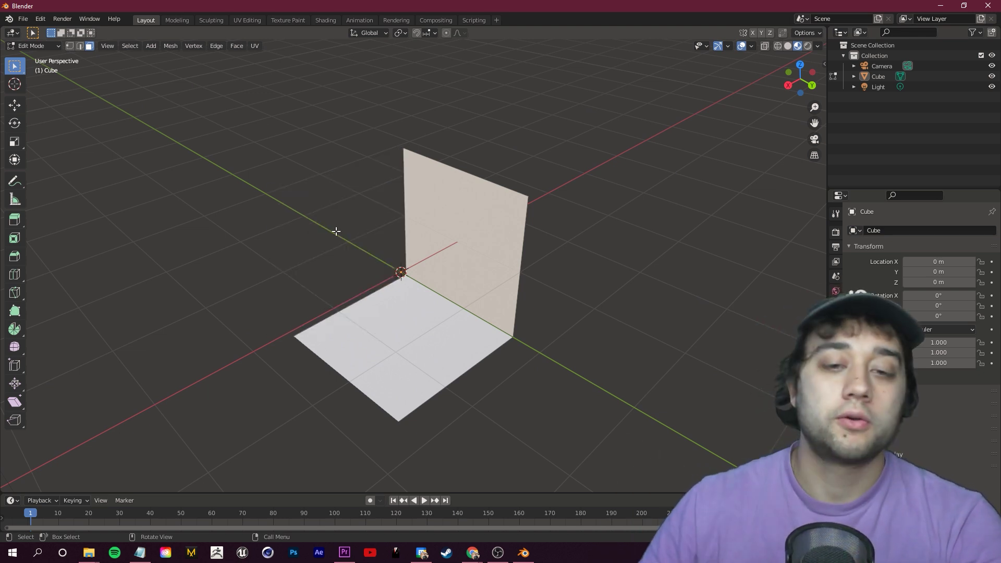
{"action": "key", "text": "x"}
{"action": "left_click", "coordinate": [437, 211]}
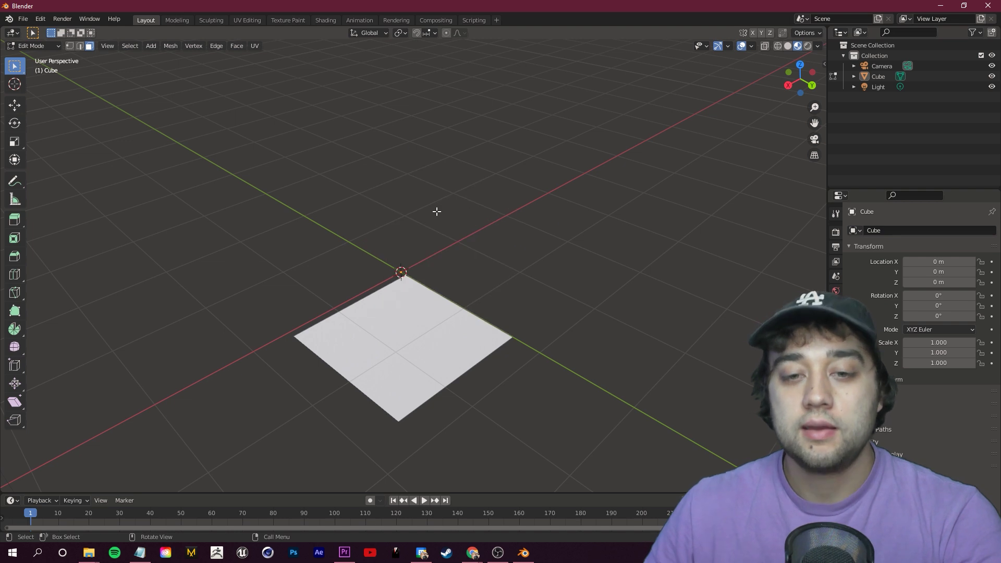
Subdivide the remaining bottom face once into a 2 by 2 grid
{"action": "middle_click_drag", "start_coordinate": [432, 281], "coordinate": [453, 311]}
{"action": "middle_click_drag", "start_coordinate": [392, 309], "coordinate": [403, 356]}
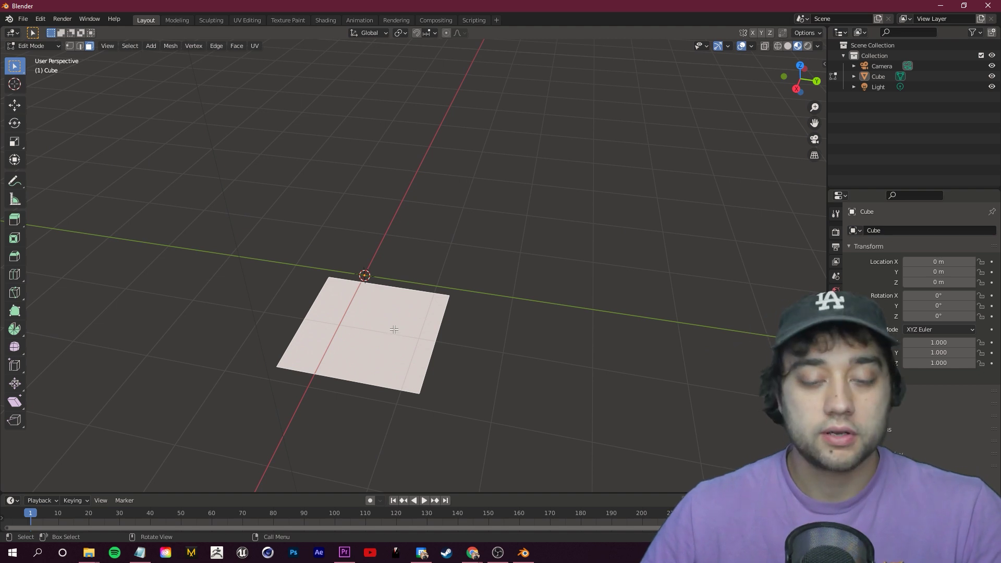
{"action": "right_click", "coordinate": [393, 329]}
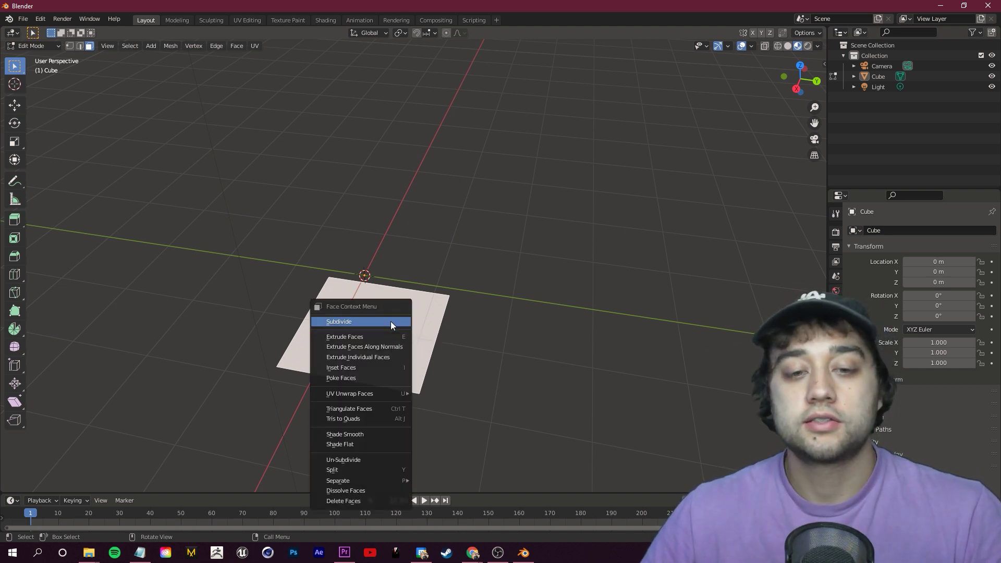
{"action": "left_click", "coordinate": [391, 322]}
{"action": "middle_click_drag", "start_coordinate": [391, 322], "coordinate": [366, 295]}
{"action": "middle_click_drag", "start_coordinate": [493, 273], "coordinate": [459, 270]}
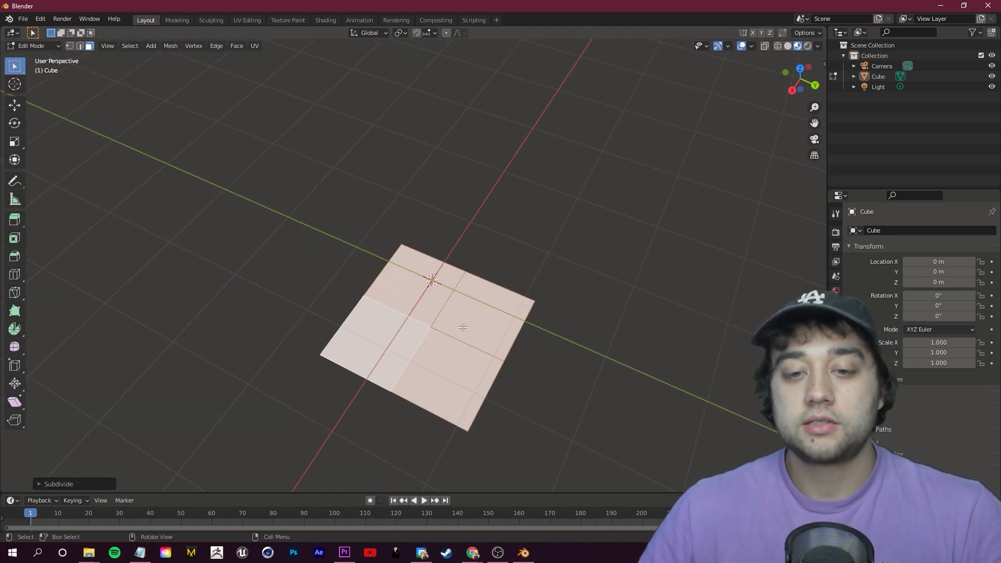
Select all four squares of the plane and subdivide them into a 4 by 4 grid
{"action": "left_click", "coordinate": [470, 322]}
{"action": "left_click", "coordinate": [452, 360]}
{"action": "left_click", "coordinate": [414, 304]}
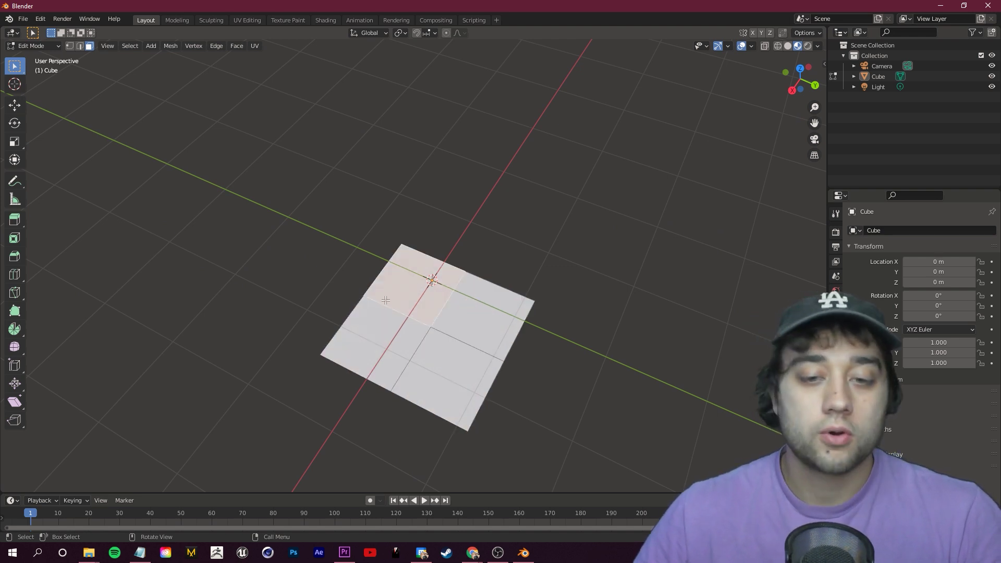
{"action": "key", "text": "a"}
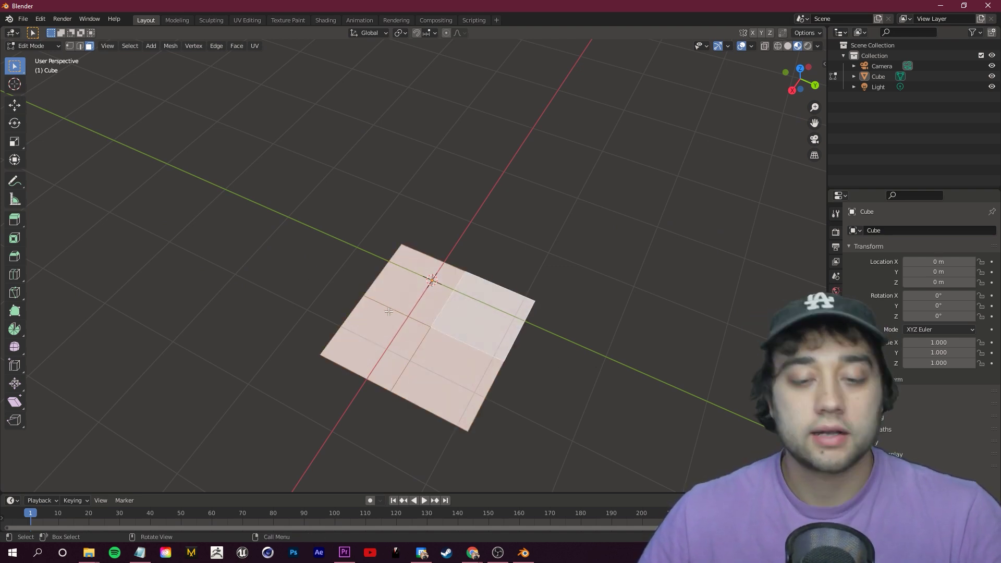
{"action": "right_click", "coordinate": [456, 318]}
{"action": "left_click", "coordinate": [453, 319]}
{"action": "scroll", "coordinate": [507, 380], "scroll_direction": "up", "scroll_amount": 2}
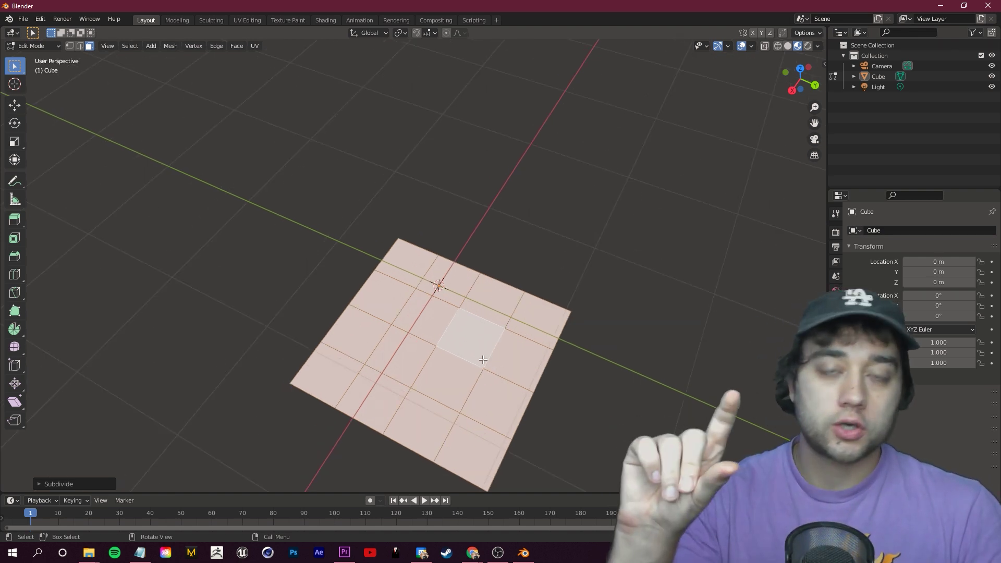
Subdivide the whole plane a third time into an 8 by 8 grid and clear the selection
{"action": "left_click", "coordinate": [411, 313], "text": "shift"}
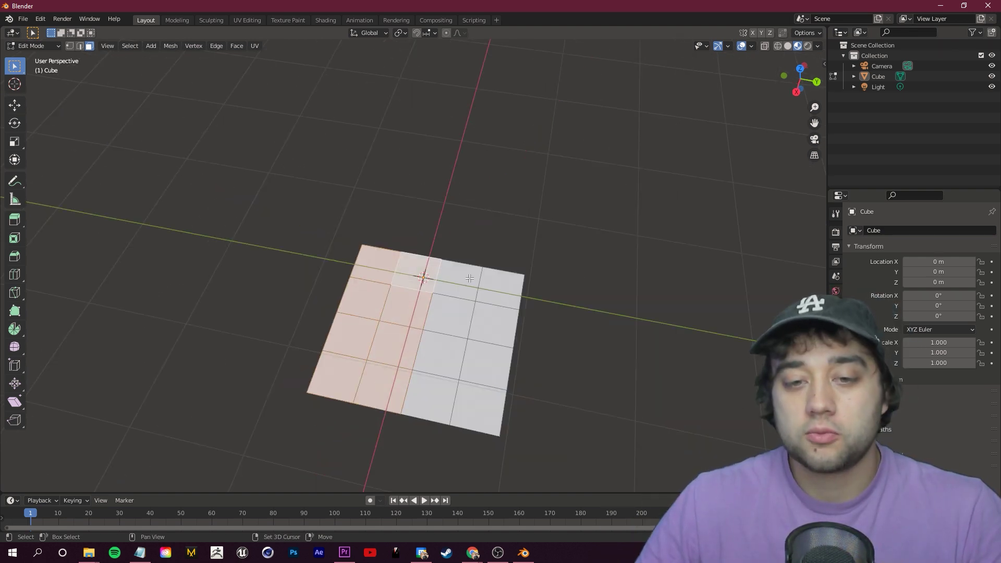
{"action": "right_click", "coordinate": [496, 300]}
{"action": "left_click", "coordinate": [496, 301]}
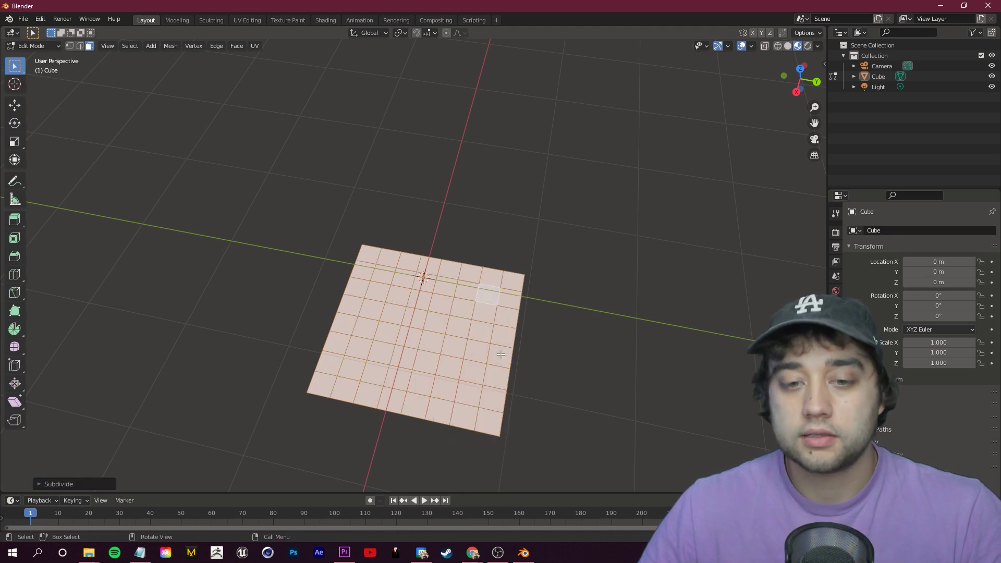
{"action": "middle_click_drag", "start_coordinate": [498, 352], "coordinate": [592, 395]}
{"action": "scroll", "coordinate": [454, 346], "scroll_direction": "up", "scroll_amount": 2}
{"action": "middle_click_drag", "start_coordinate": [455, 345], "coordinate": [526, 328]}
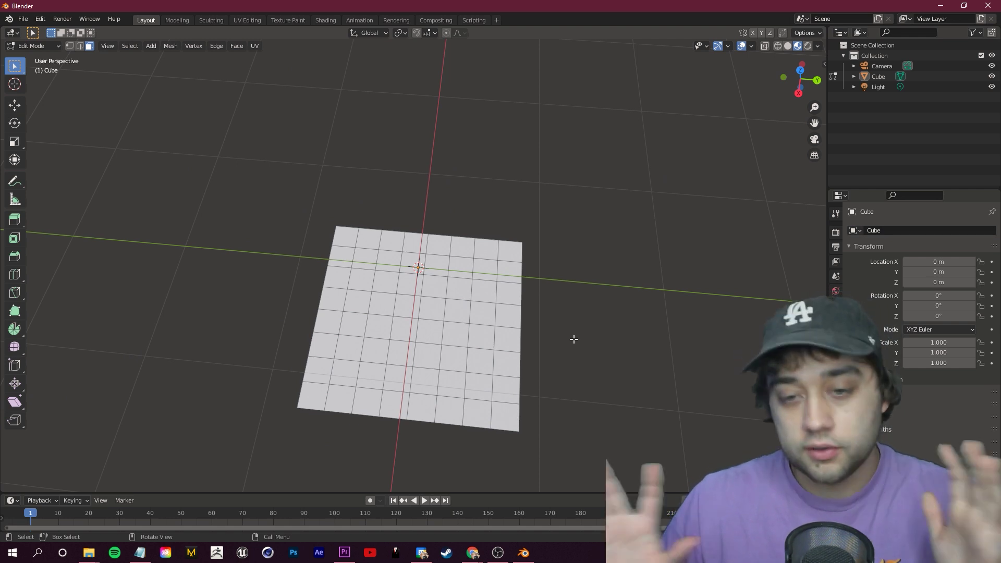
Extrude the corner square and the square beside it in the first row upward to different heights
{"action": "middle_click_drag", "start_coordinate": [573, 339], "coordinate": [567, 254]}
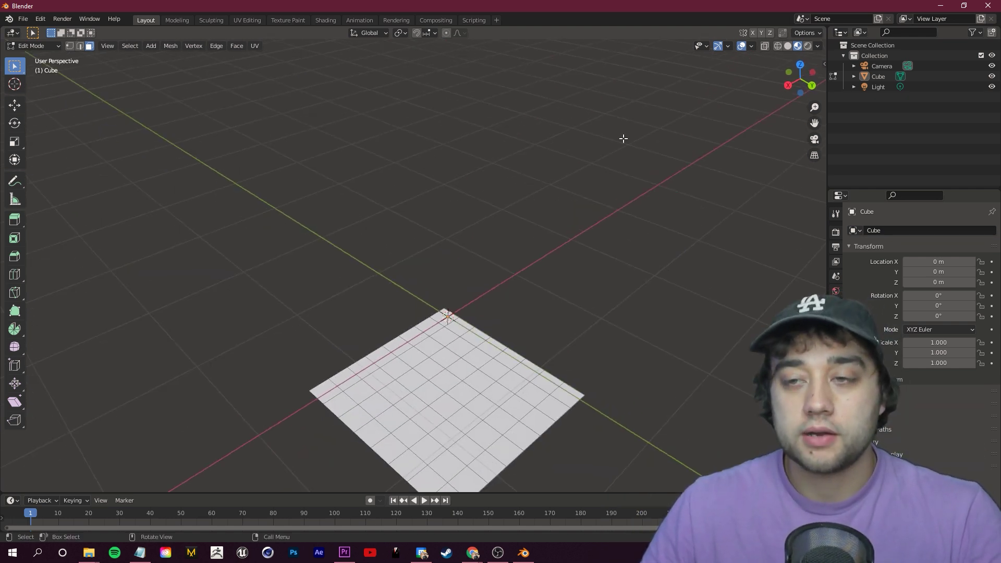
{"action": "left_click_drag", "start_coordinate": [812, 124], "coordinate": [760, 47]}
{"action": "mouse_move", "coordinate": [527, 332]}
{"action": "middle_mouse_down"}
{"action": "mouse_move", "coordinate": [526, 320]}
{"action": "mouse_move", "coordinate": [522, 334]}
{"action": "middle_mouse_up"}
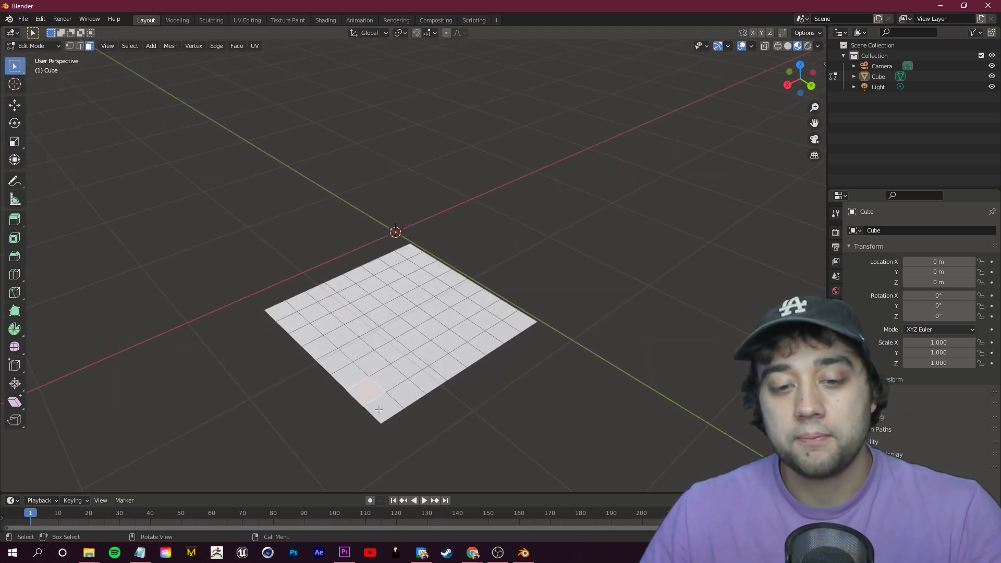
{"action": "left_click", "coordinate": [285, 315]}
{"action": "key", "text": "e"}
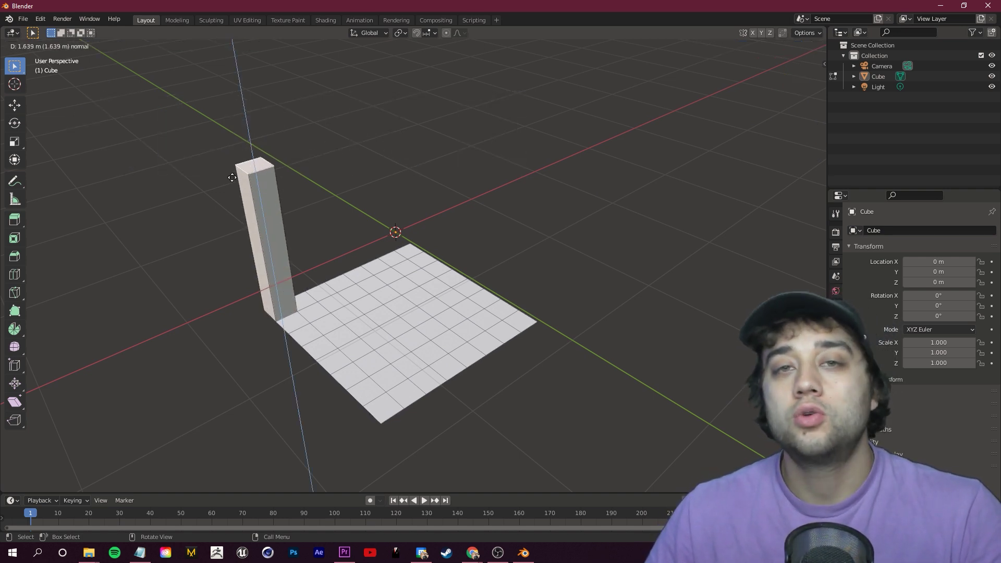
{"action": "left_click", "coordinate": [259, 268]}
{"action": "left_click", "coordinate": [302, 301]}
{"action": "key", "text": "e"}
{"action": "left_click", "coordinate": [291, 218]}
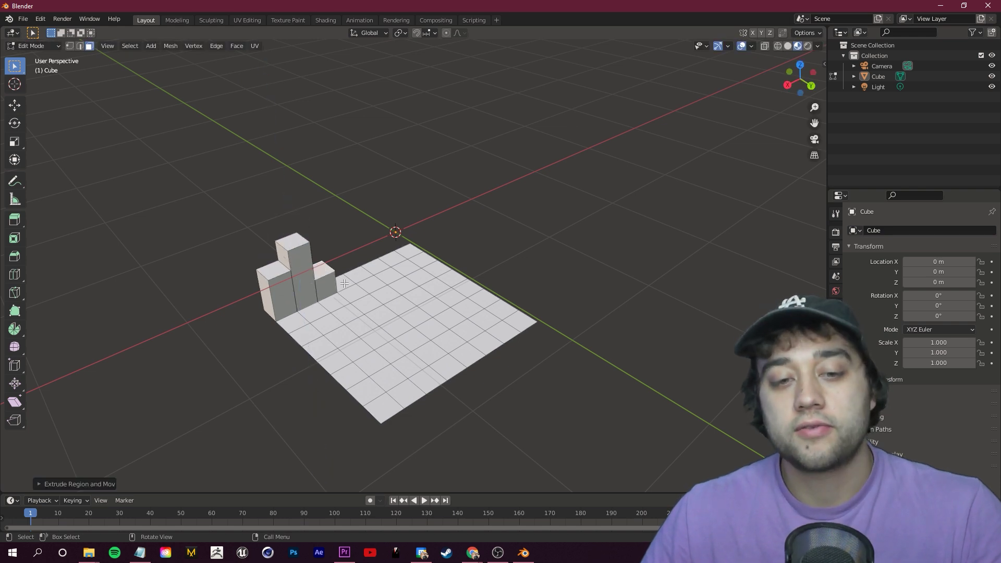
Extrude the rest of the first row's squares upward one by one to varying heights
{"action": "left_click", "coordinate": [342, 282]}
{"action": "key", "text": "e"}
{"action": "left_click", "coordinate": [336, 245]}
{"action": "left_click", "coordinate": [365, 274]}
{"action": "key", "text": "e"}
{"action": "left_click", "coordinate": [365, 216]}
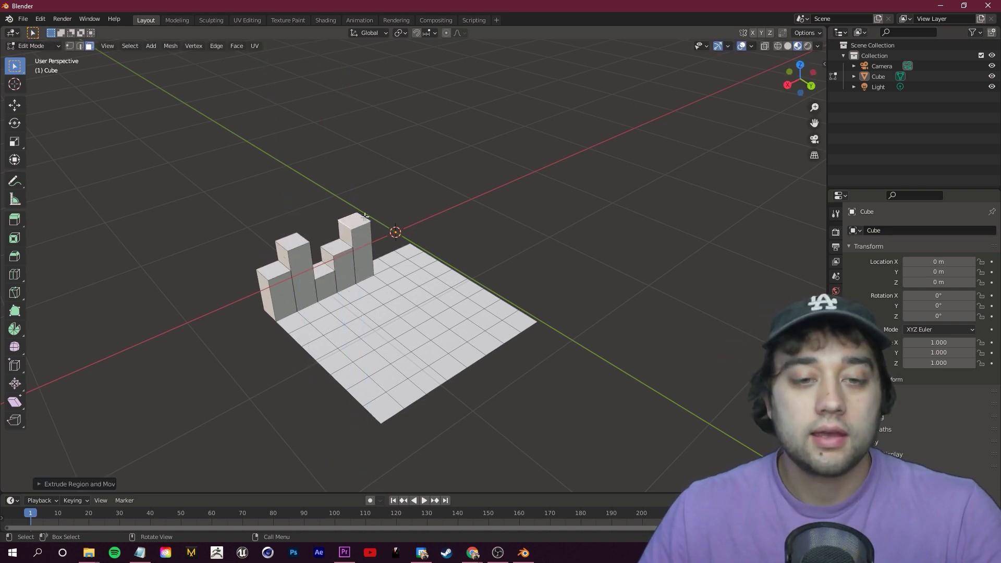
{"action": "left_click", "coordinate": [383, 264]}
{"action": "key", "text": "e"}
{"action": "left_click", "coordinate": [382, 241]}
{"action": "left_click", "coordinate": [397, 261]}
{"action": "key", "text": "e"}
{"action": "left_click", "coordinate": [409, 206]}
Extrude the squares of the second row and the rest of the grid individually to varying heights
{"action": "left_click", "coordinate": [287, 324]}
{"action": "key", "text": "e"}
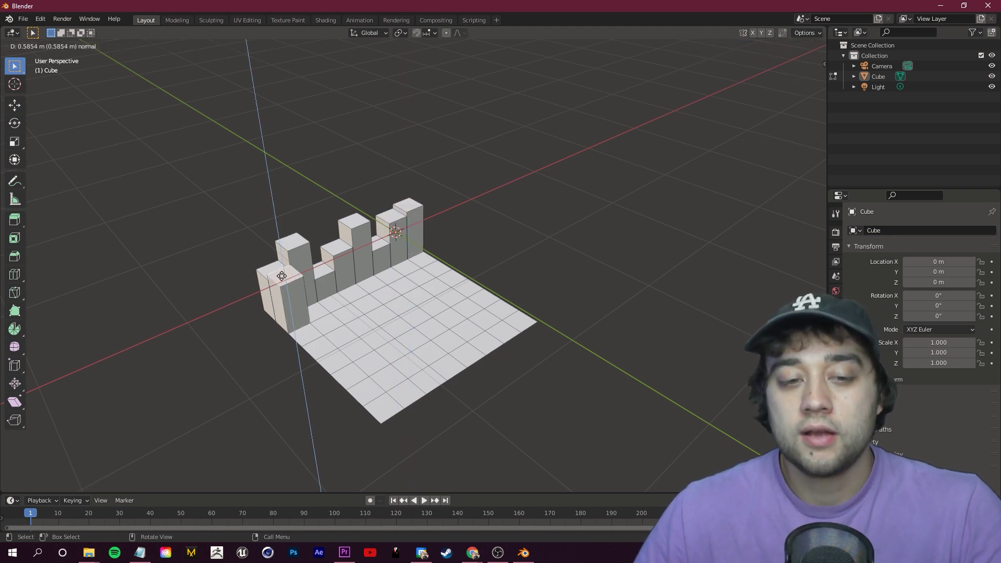
{"action": "left_click", "coordinate": [306, 318]}
{"action": "left_click", "coordinate": [315, 316]}
{"action": "key", "text": "e"}
{"action": "left_click", "coordinate": [319, 257]}
{"action": "left_click", "coordinate": [347, 305]}
{"action": "key", "text": "e"}
{"action": "left_click", "coordinate": [343, 285]}
Examine the uneven block grid from the side and from directly above
{"action": "middle_click_drag", "start_coordinate": [343, 285], "coordinate": [348, 257]}
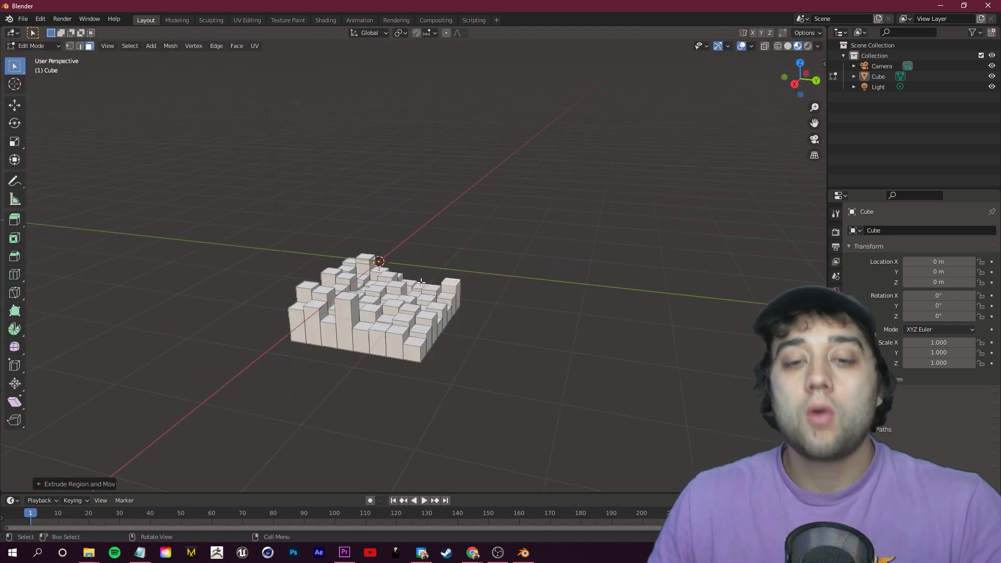
{"action": "middle_click_drag", "start_coordinate": [422, 241], "coordinate": [482, 216]}
{"action": "middle_click_drag", "start_coordinate": [493, 152], "coordinate": [495, 261]}
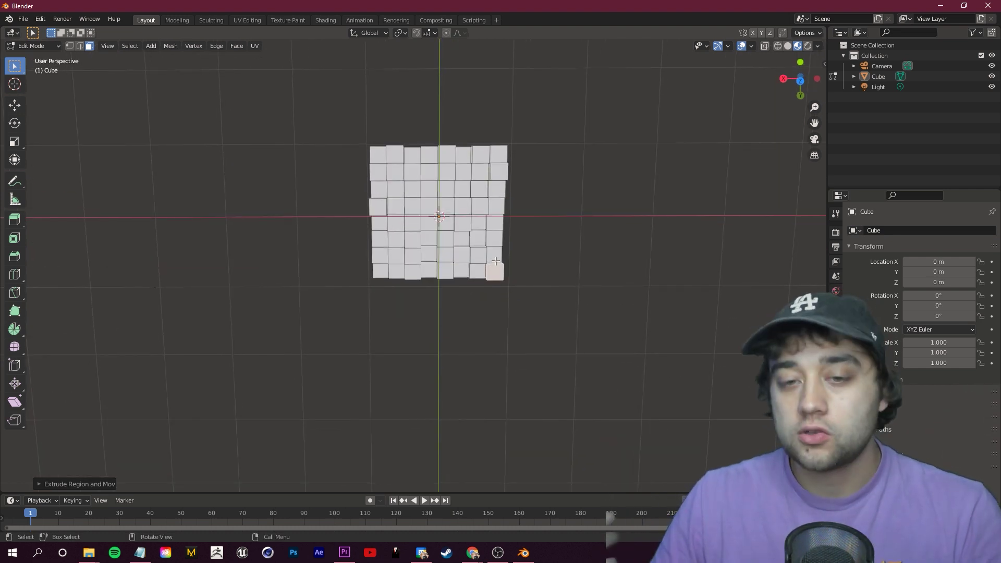
{"action": "middle_click_drag", "start_coordinate": [515, 239], "coordinate": [448, 212]}
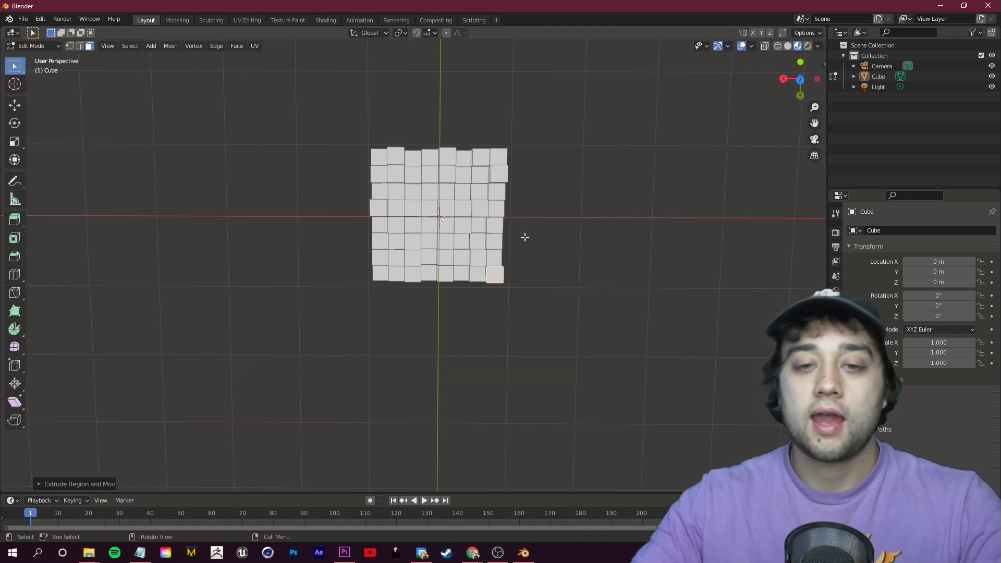
{"action": "middle_click_drag", "start_coordinate": [525, 236], "coordinate": [541, 154]}
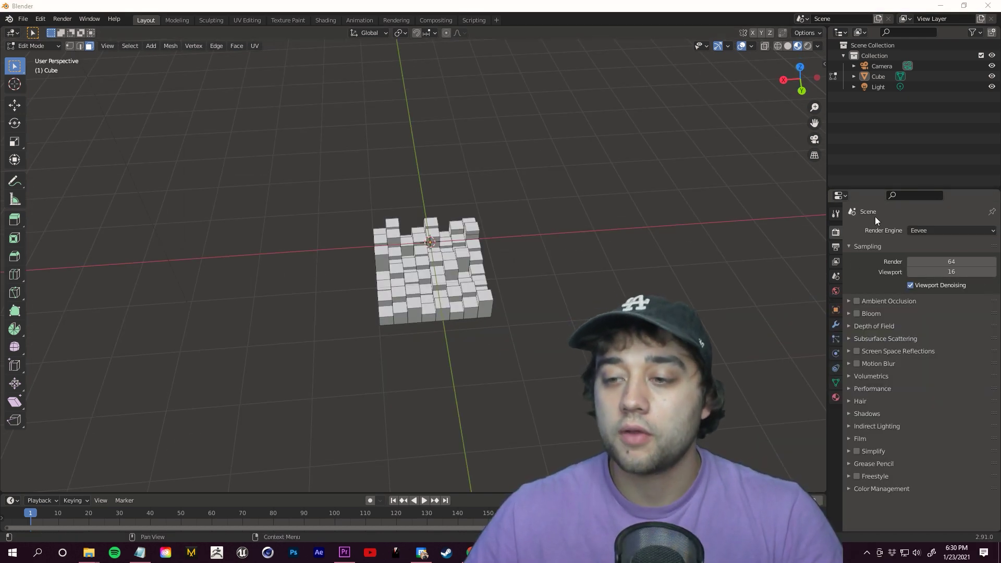
Set the output's horizontal resolution to 1080 px for a square frame
{"action": "left_click", "coordinate": [709, 236]}
{"action": "left_click", "coordinate": [836, 248]}
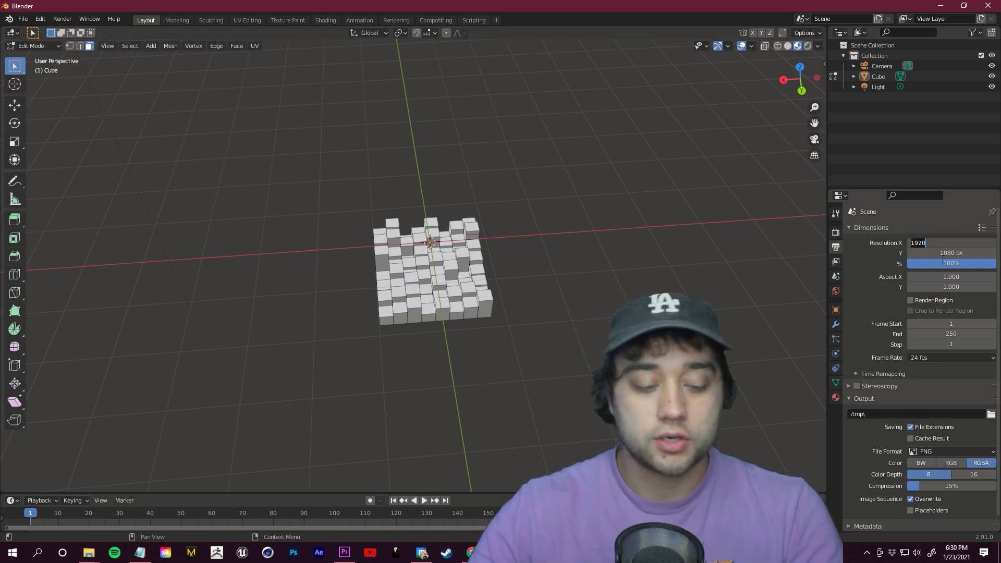
{"action": "type", "text": "1080"}
{"action": "key", "text": "Return"}
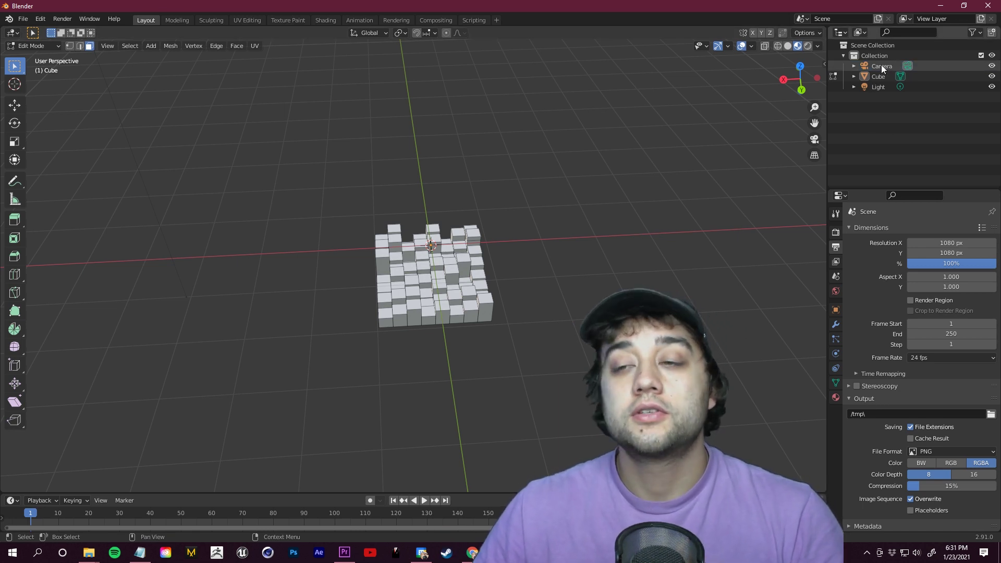
Display the camera's object properties in place of the cube's
{"action": "left_click", "coordinate": [881, 65]}
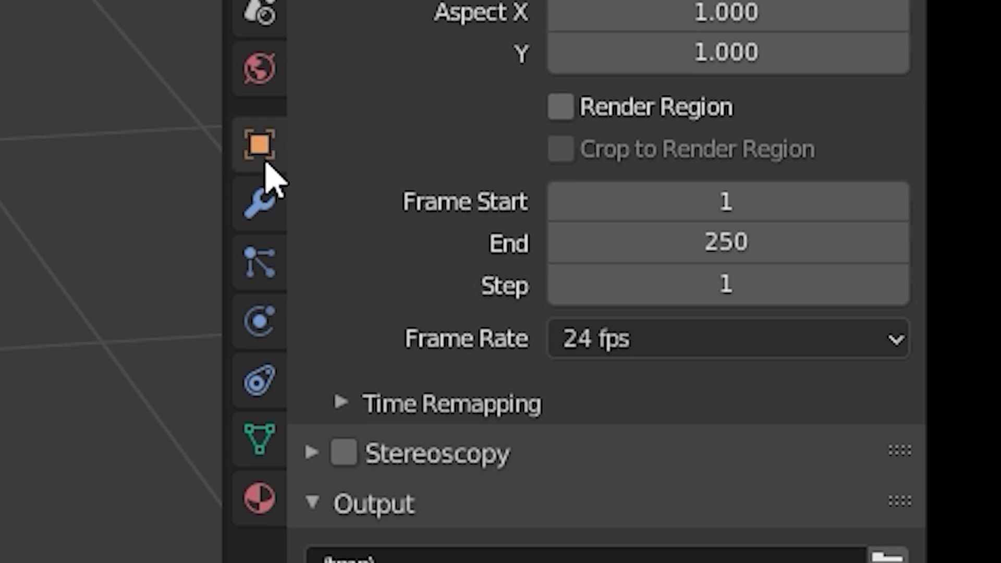
{"action": "left_click", "coordinate": [837, 309]}
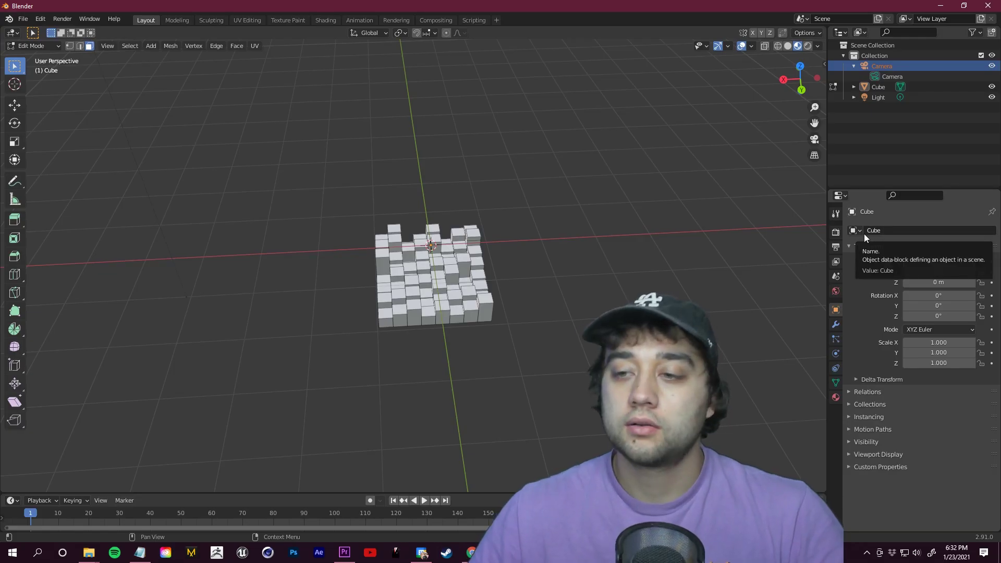
{"action": "left_click", "coordinate": [863, 233]}
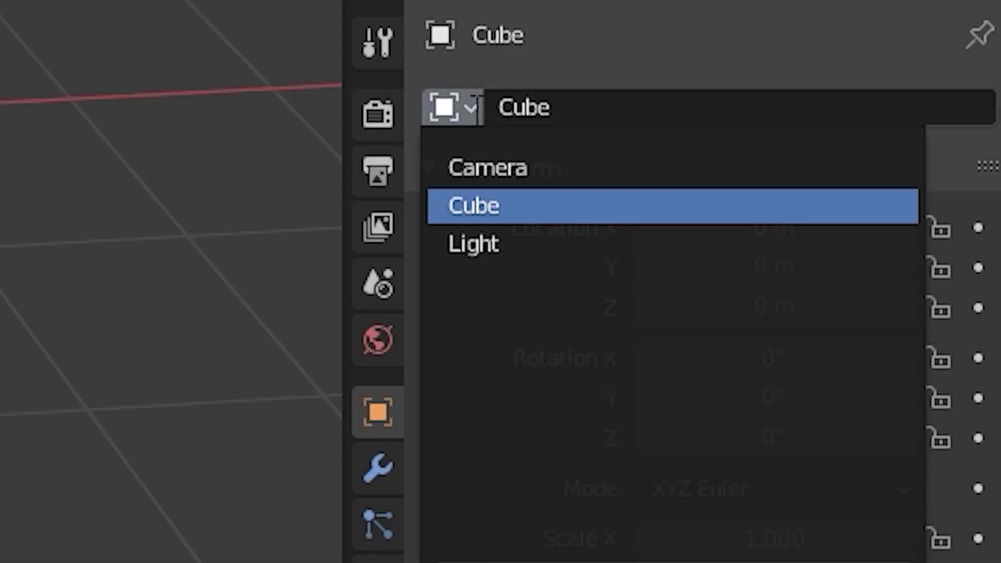
{"action": "left_click", "coordinate": [518, 170]}
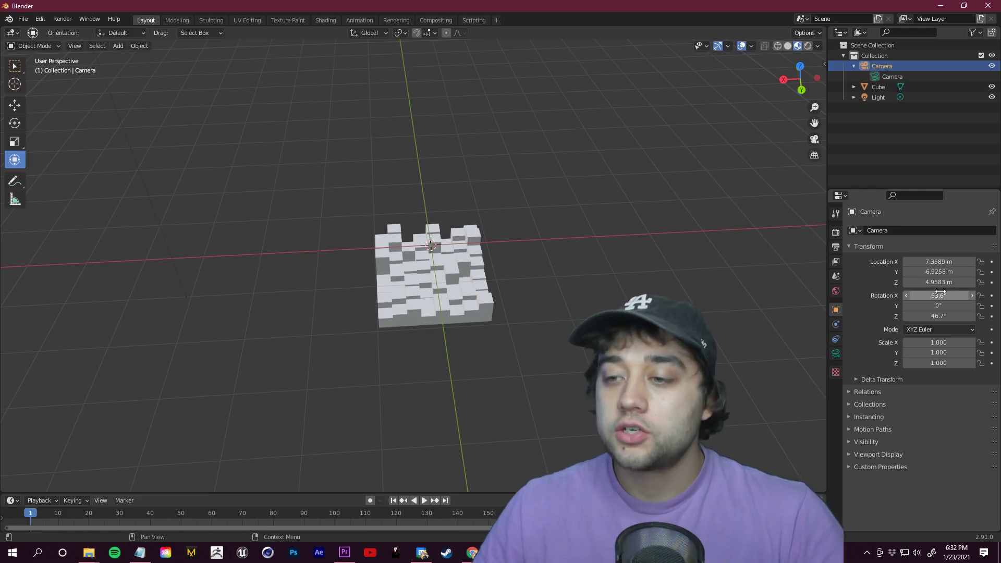
Set the camera's X and Y location to 0 m and clear its rotation so it points straight down
{"action": "left_click", "coordinate": [959, 262]}
{"action": "type", "text": "0"}
{"action": "key", "text": "Return"}
{"action": "left_click", "coordinate": [932, 272]}
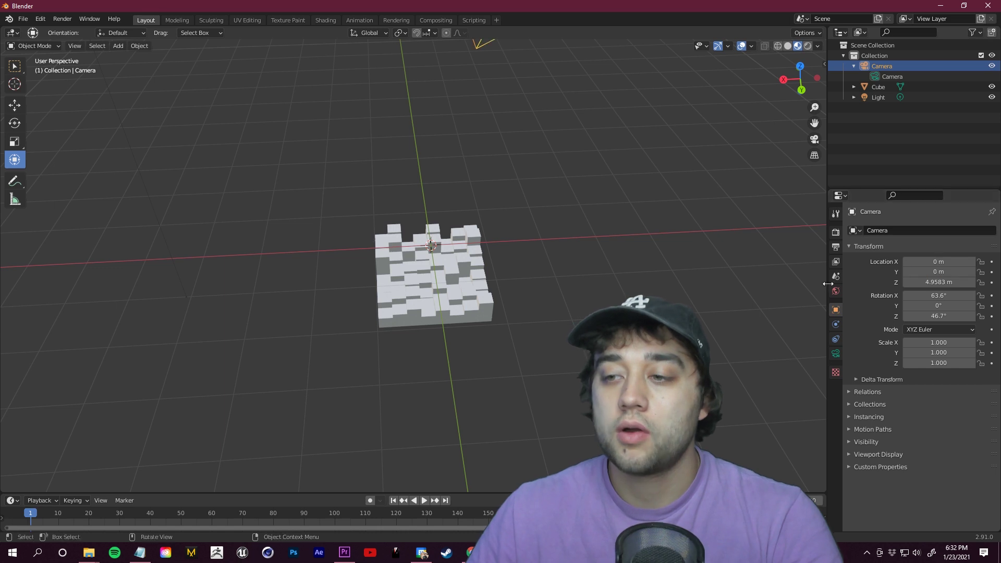
{"action": "type", "text": "0"}
{"action": "key", "text": "Return"}
{"action": "key", "text": "alt+r"}
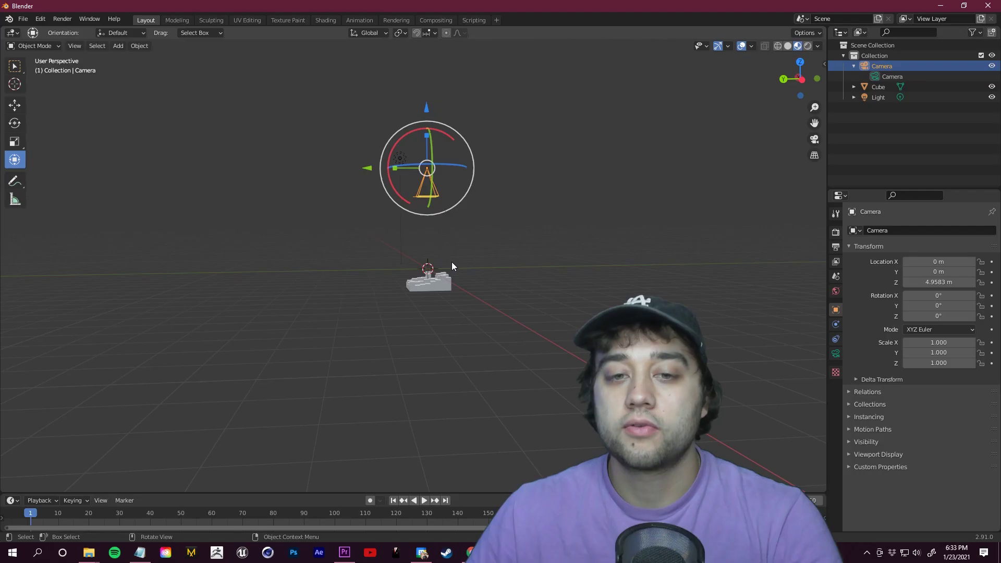
Scale the block grid up uniformly to about 2.32 beneath the overhead camera
{"action": "mouse_move", "coordinate": [430, 289]}
{"action": "middle_mouse_down"}
{"action": "mouse_move", "coordinate": [486, 308]}
{"action": "mouse_move", "coordinate": [428, 300]}
{"action": "middle_mouse_up"}
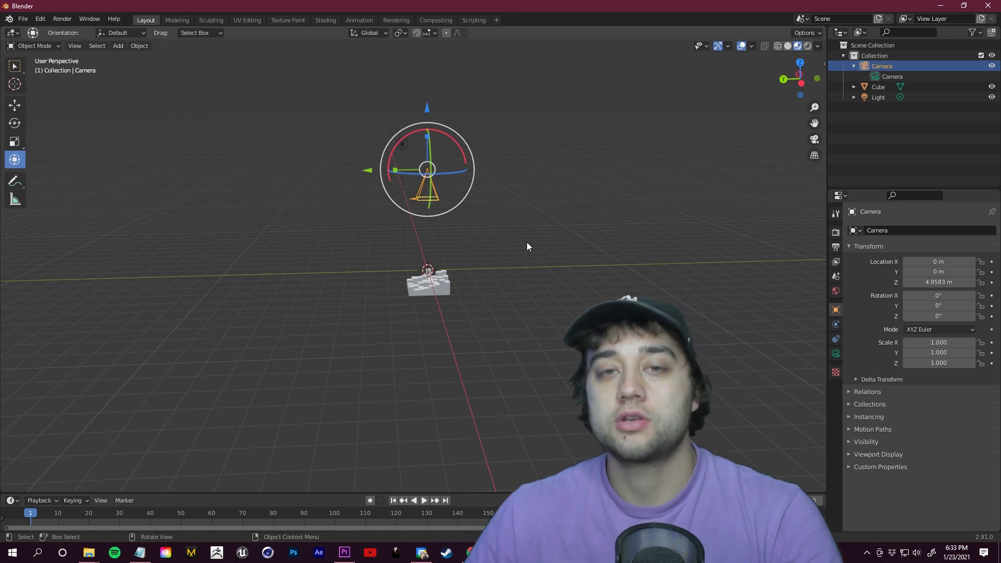
{"action": "left_click", "coordinate": [525, 243]}
{"action": "middle_click_drag", "start_coordinate": [485, 247], "coordinate": [503, 273]}
{"action": "left_click", "coordinate": [436, 283]}
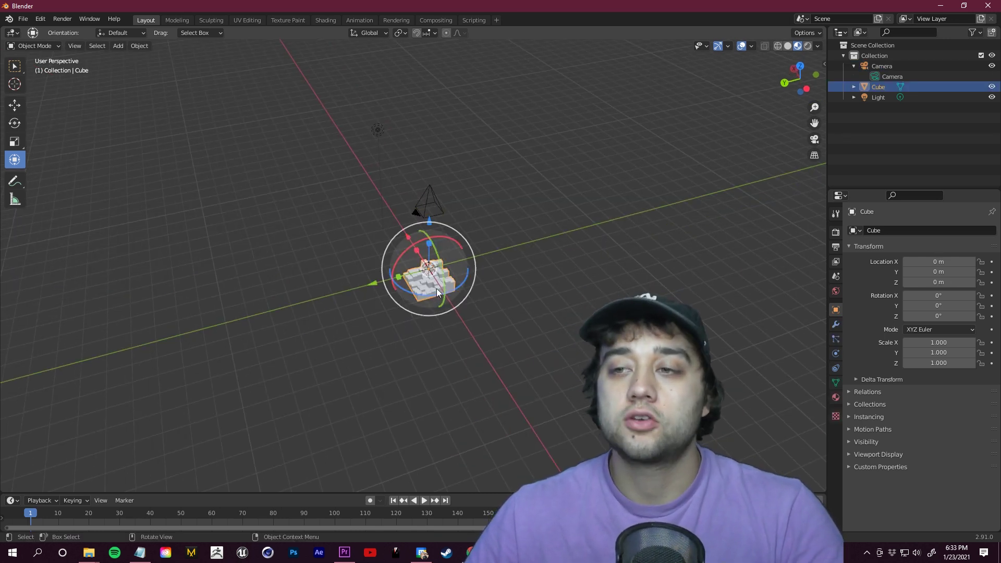
{"action": "key", "text": "s"}
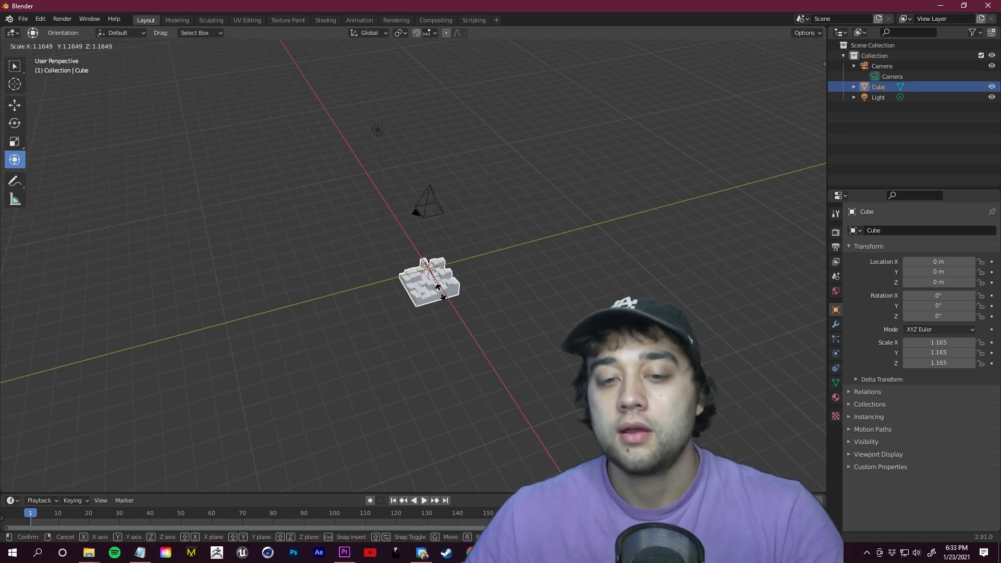
{"action": "left_click", "coordinate": [466, 307]}
{"action": "middle_click_drag", "start_coordinate": [594, 306], "coordinate": [681, 291]}
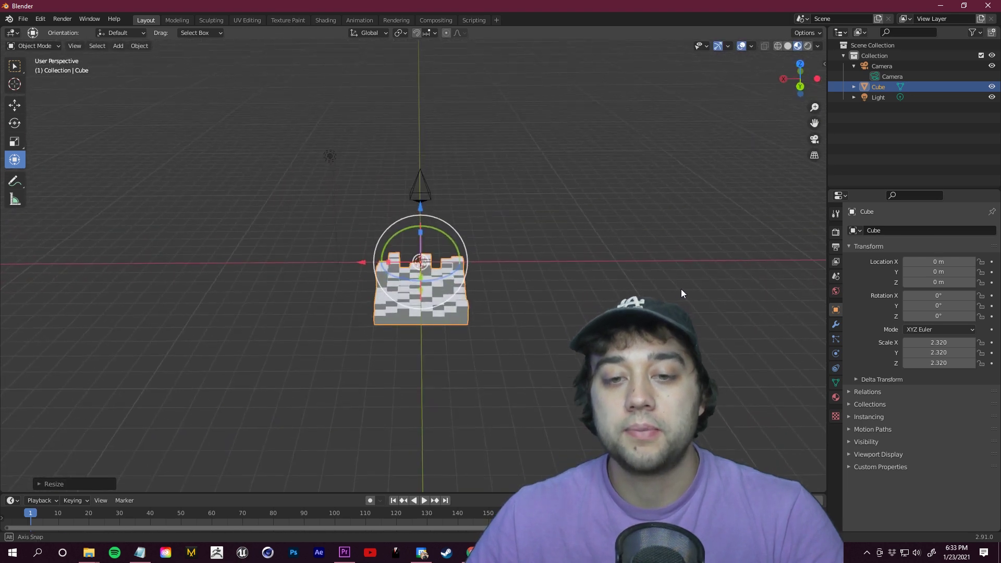
{"action": "left_click", "coordinate": [677, 289]}
{"action": "middle_click_drag", "start_coordinate": [527, 249], "coordinate": [521, 252]}
Look through the camera and change its lens type to Orthographic
{"action": "left_click", "coordinate": [814, 139]}
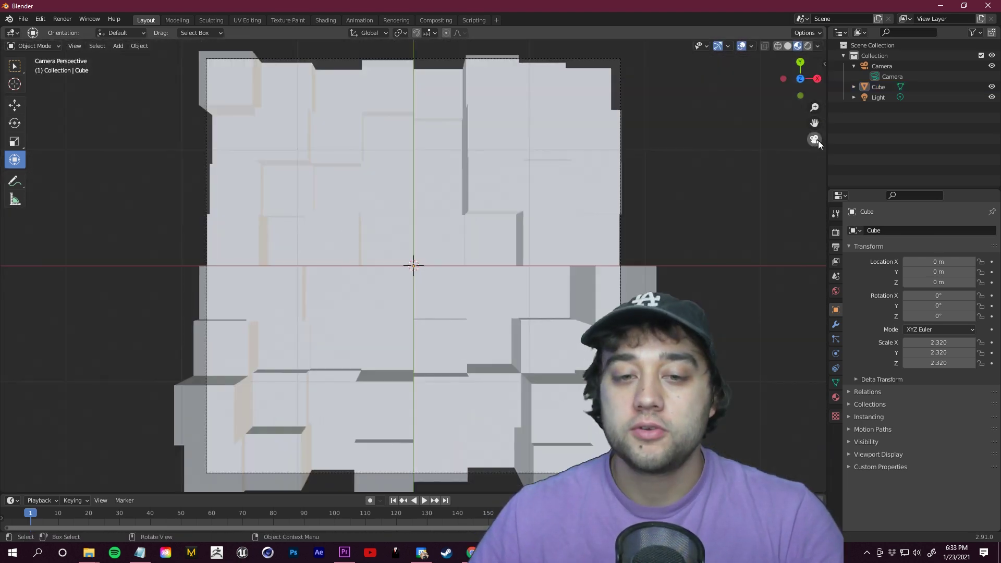
{"action": "left_click", "coordinate": [815, 139]}
{"action": "left_click", "coordinate": [814, 139]}
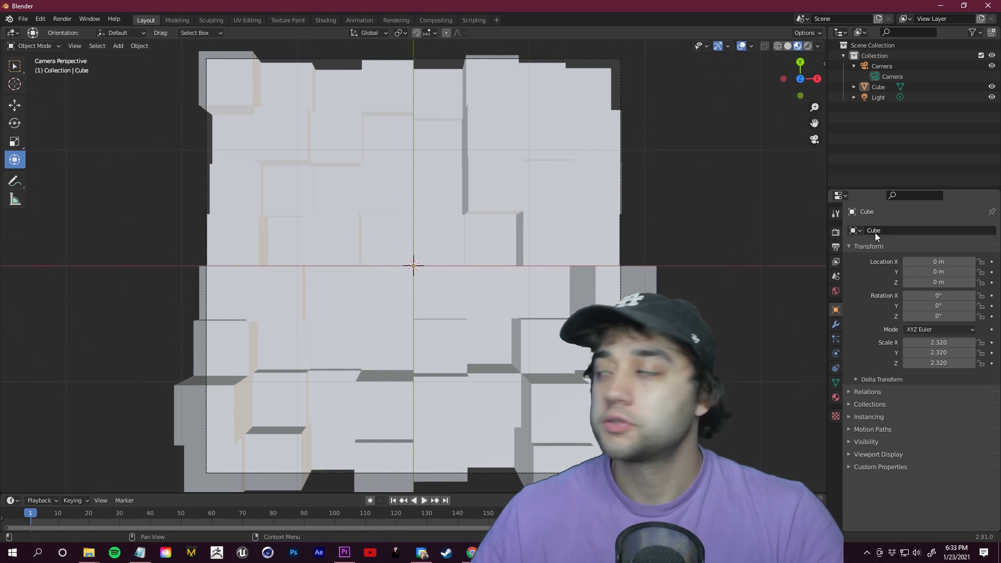
{"action": "left_click", "coordinate": [854, 230]}
{"action": "left_click", "coordinate": [881, 246]}
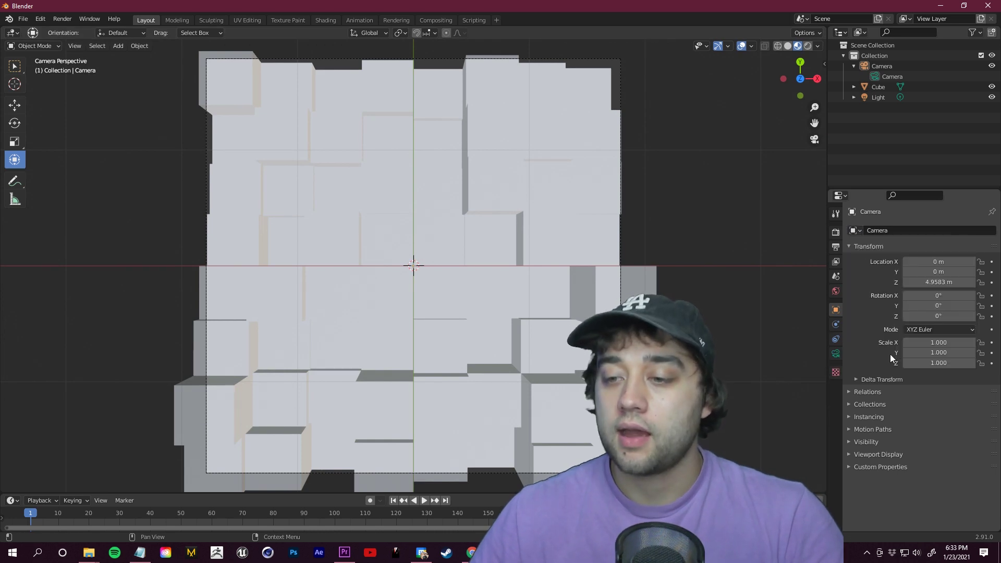
{"action": "left_click", "coordinate": [836, 354]}
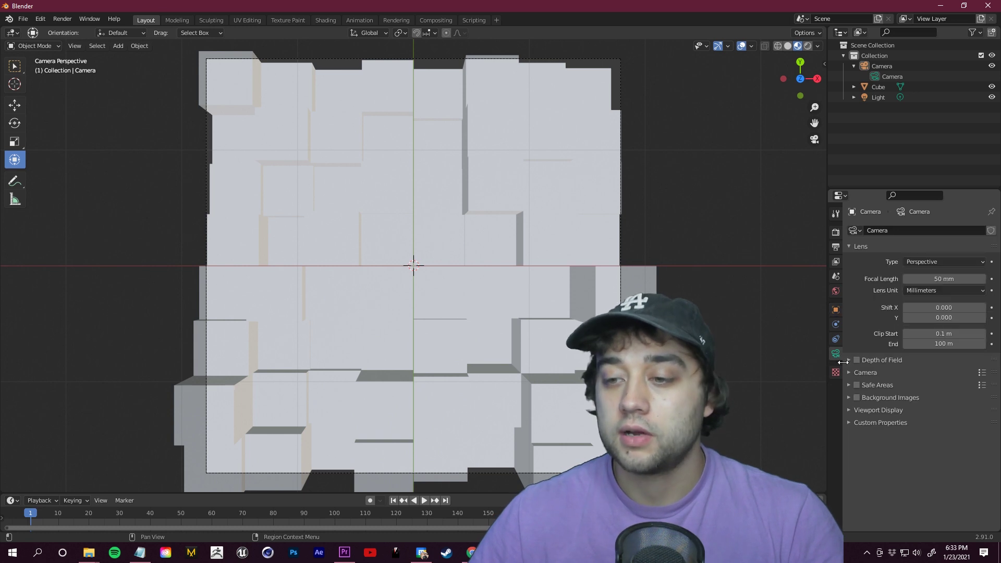
{"action": "left_click", "coordinate": [937, 262]}
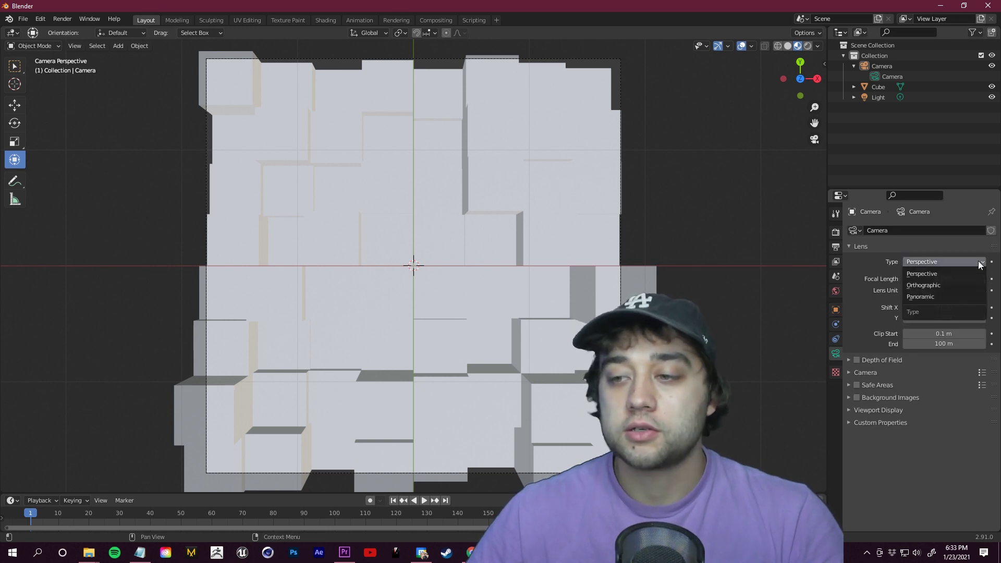
{"action": "left_click", "coordinate": [949, 286]}
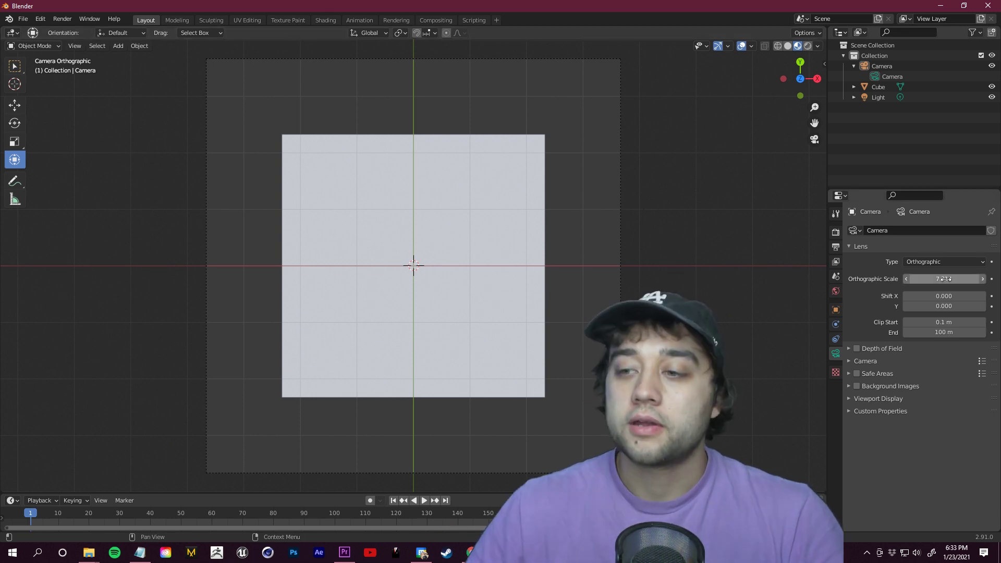
Reduce the camera's orthographic scale to 4.614 so the block grid exactly fills the square frame
{"action": "mouse_move", "coordinate": [938, 279]}
{"action": "left_mouse_down"}
{"action": "mouse_move", "coordinate": [962, 279]}
{"action": "mouse_move", "coordinate": [935, 279]}
{"action": "left_mouse_up"}
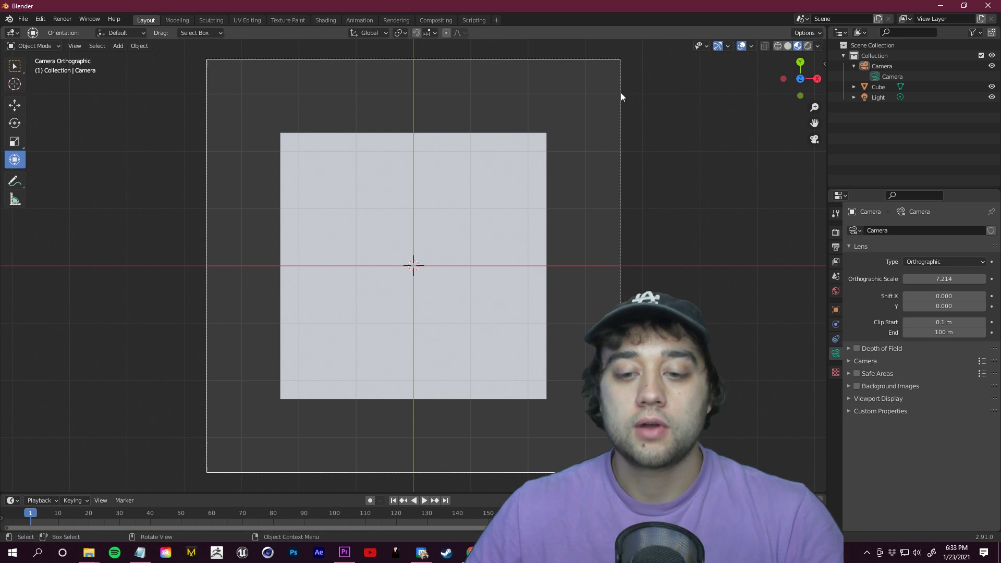
{"action": "left_click_drag", "start_coordinate": [943, 279], "coordinate": [876, 279]}
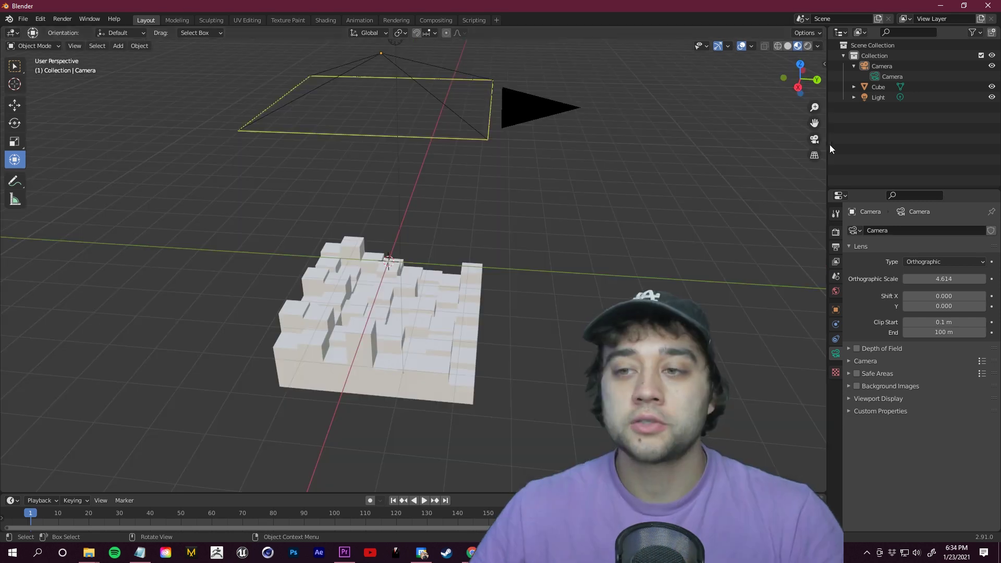
{"action": "left_click", "coordinate": [814, 140]}
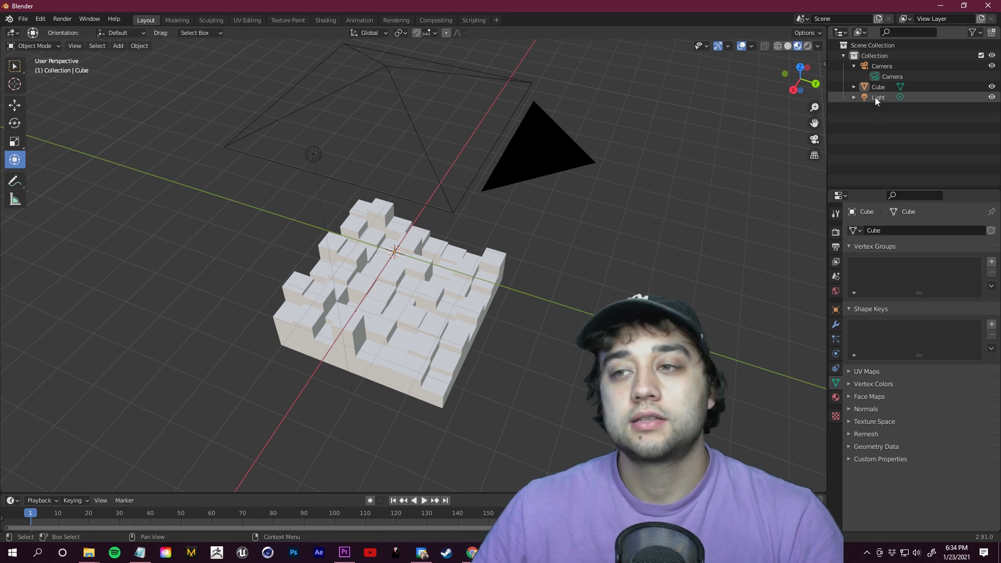
Change the block grid's material surface to a Diffuse BSDF shader
{"action": "left_click", "coordinate": [878, 88]}
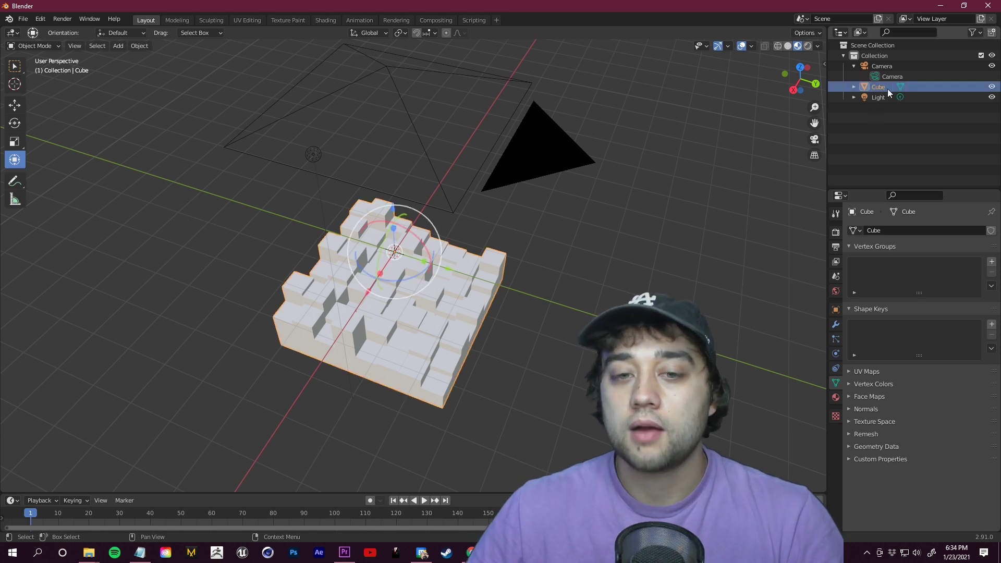
{"action": "left_click", "coordinate": [836, 398]}
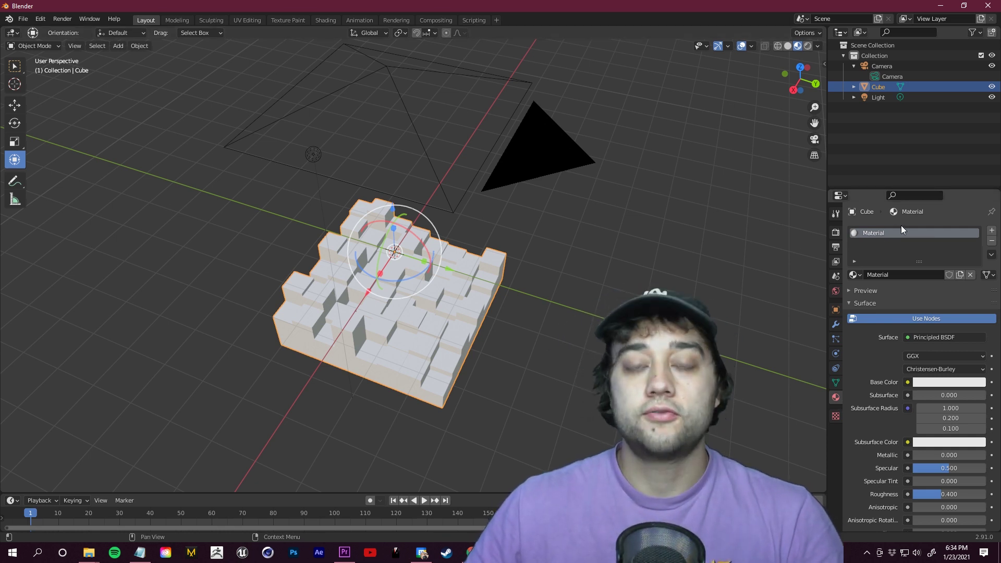
{"action": "left_click", "coordinate": [939, 339]}
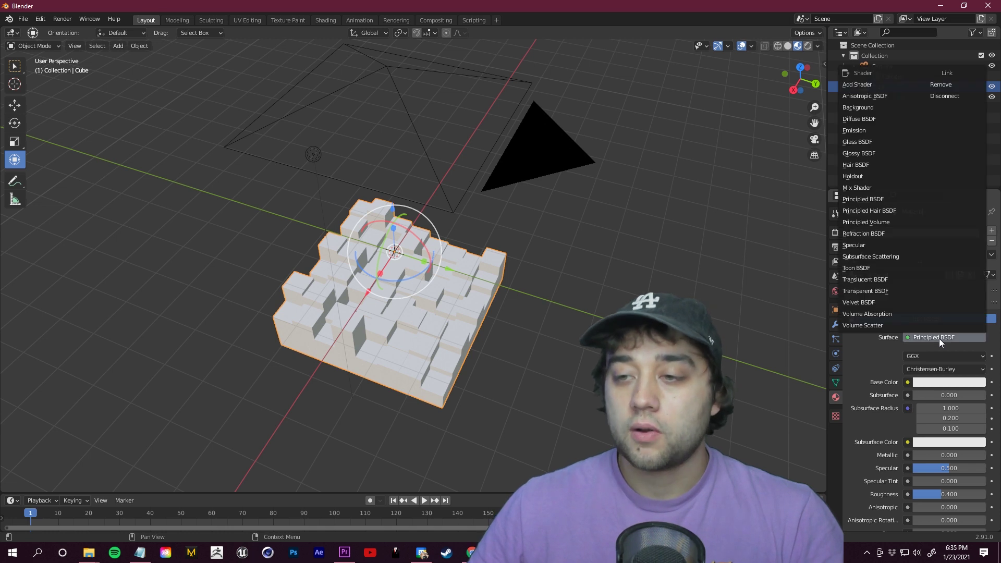
{"action": "left_click", "coordinate": [880, 119]}
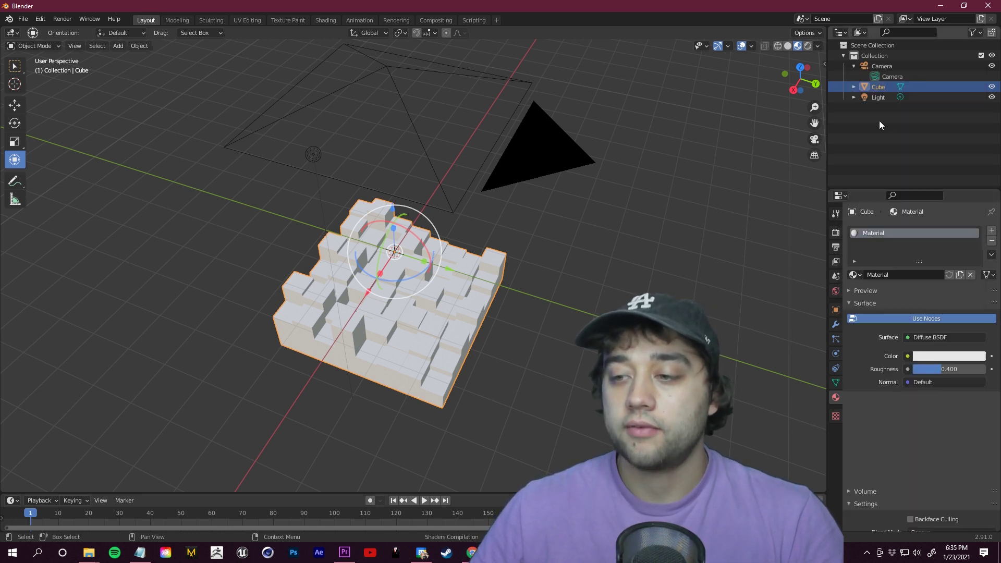
Use an image texture for the diffuse color and load TRANSITION FRAME 1.png from the PROJECTION TRANSITION ! folder
{"action": "left_click", "coordinate": [907, 356]}
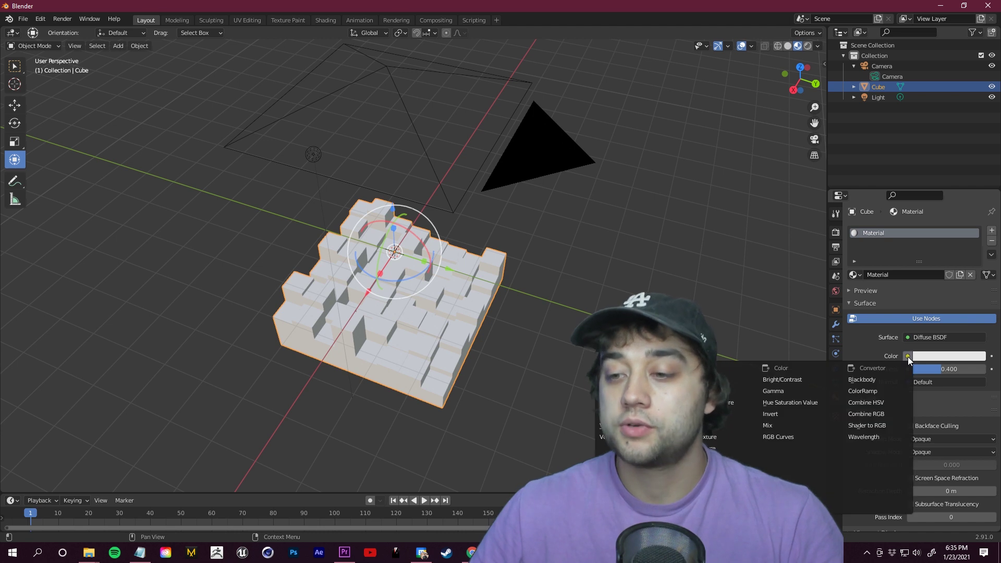
{"action": "left_click", "coordinate": [723, 415]}
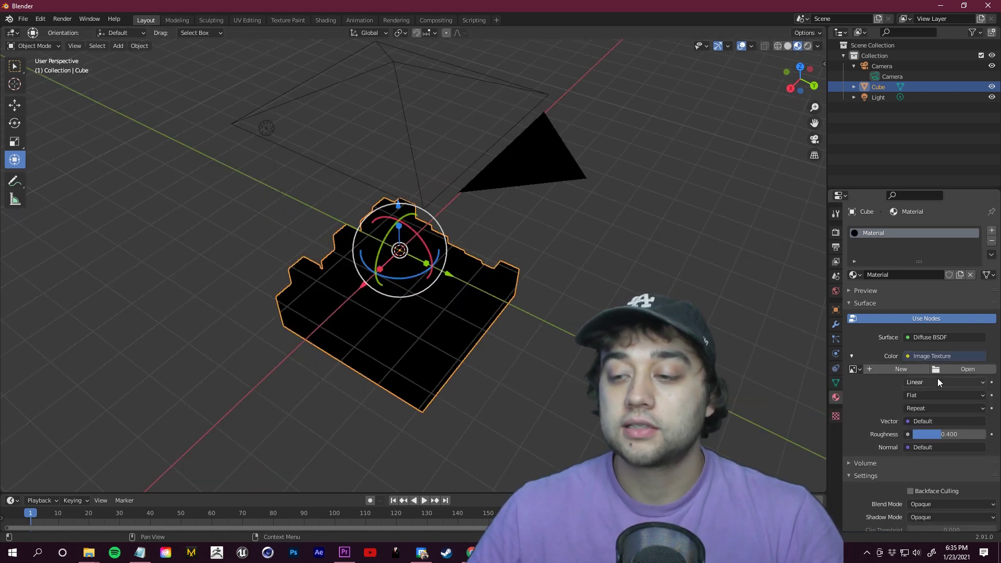
{"action": "left_click", "coordinate": [955, 368]}
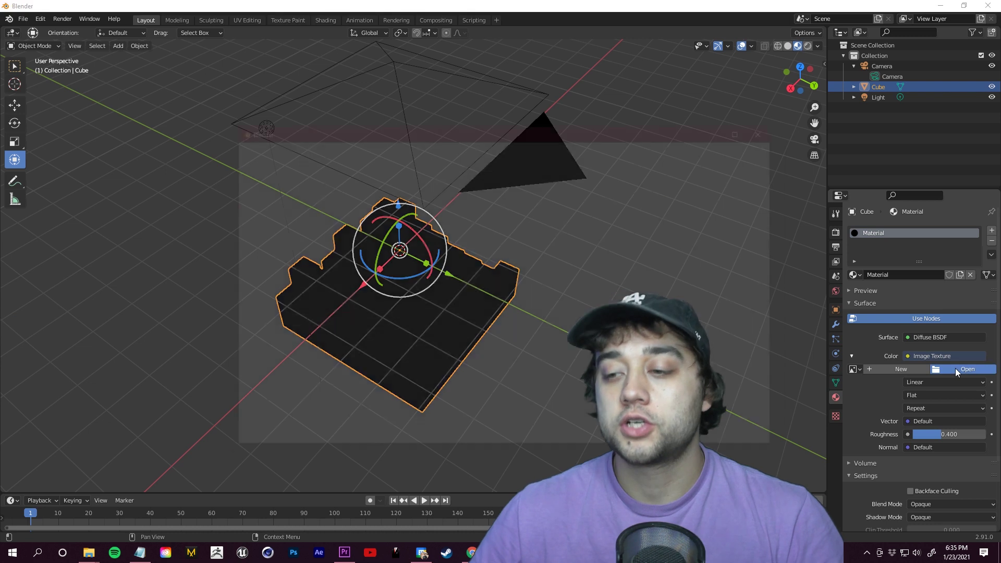
{"action": "left_click", "coordinate": [284, 370]}
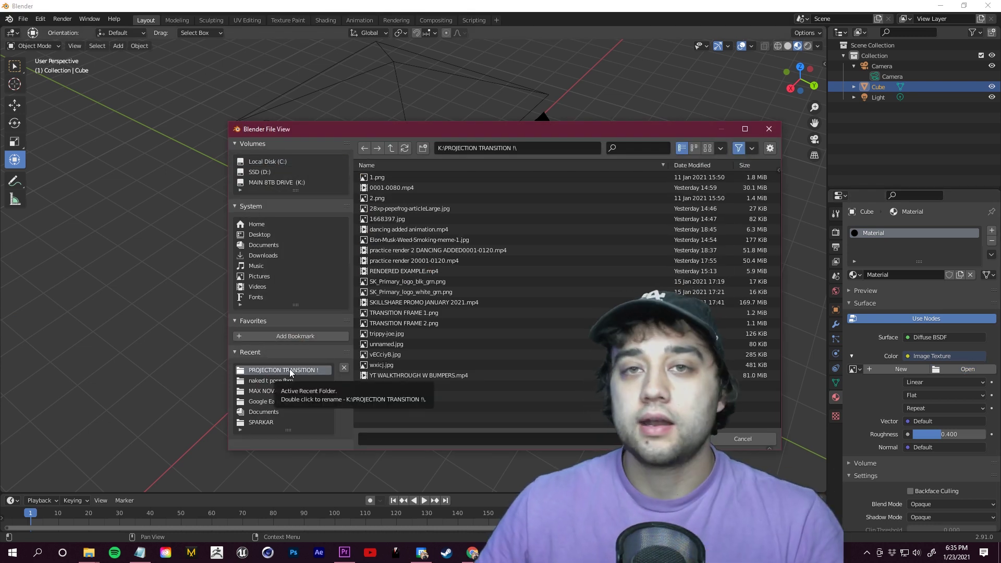
{"action": "double_click", "coordinate": [412, 315]}
Compare the block grid in solid and material preview shading, and inspect its texture through the camera
{"action": "middle_click_drag", "start_coordinate": [452, 330], "coordinate": [436, 312]}
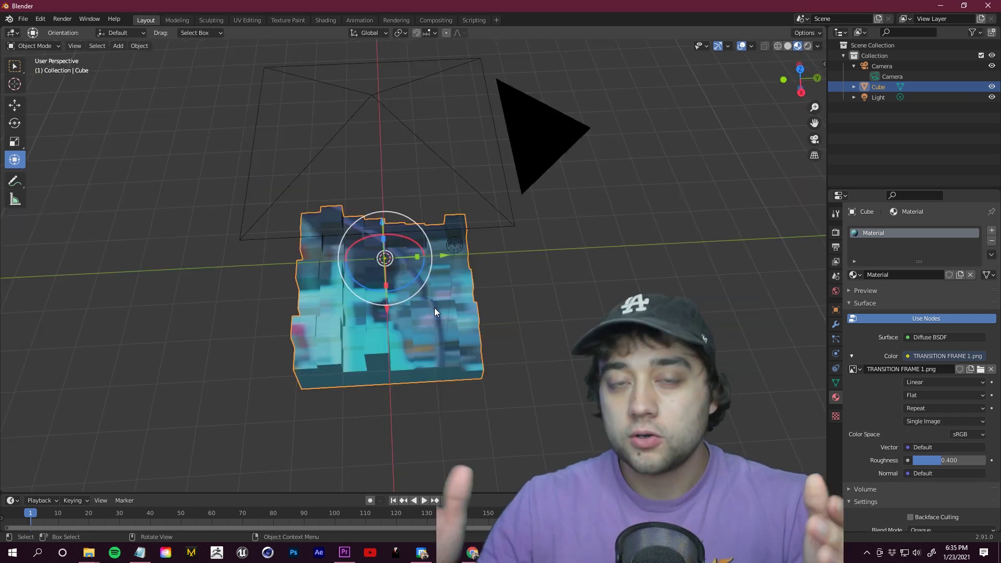
{"action": "left_click", "coordinate": [787, 46]}
{"action": "left_click", "coordinate": [797, 46]}
{"action": "left_click", "coordinate": [786, 46]}
{"action": "left_click", "coordinate": [797, 48]}
{"action": "left_click", "coordinate": [787, 46]}
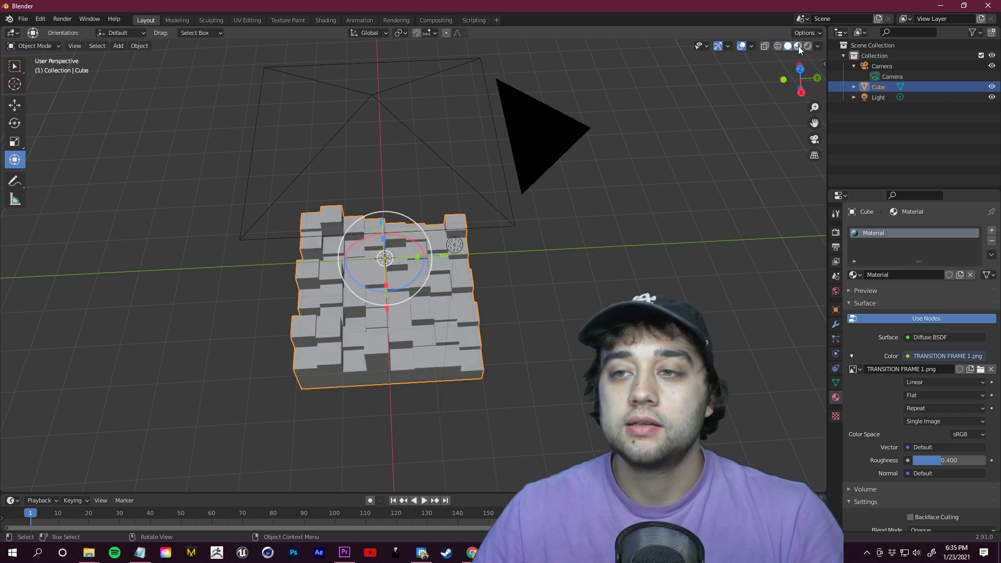
{"action": "left_click", "coordinate": [797, 47]}
{"action": "middle_click_drag", "start_coordinate": [671, 185], "coordinate": [647, 214]}
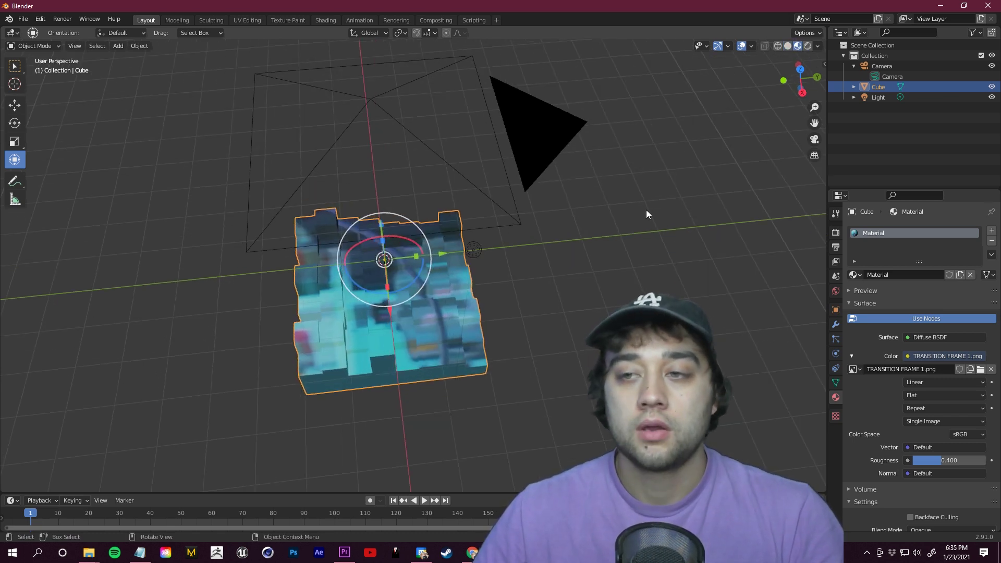
{"action": "left_click", "coordinate": [814, 144]}
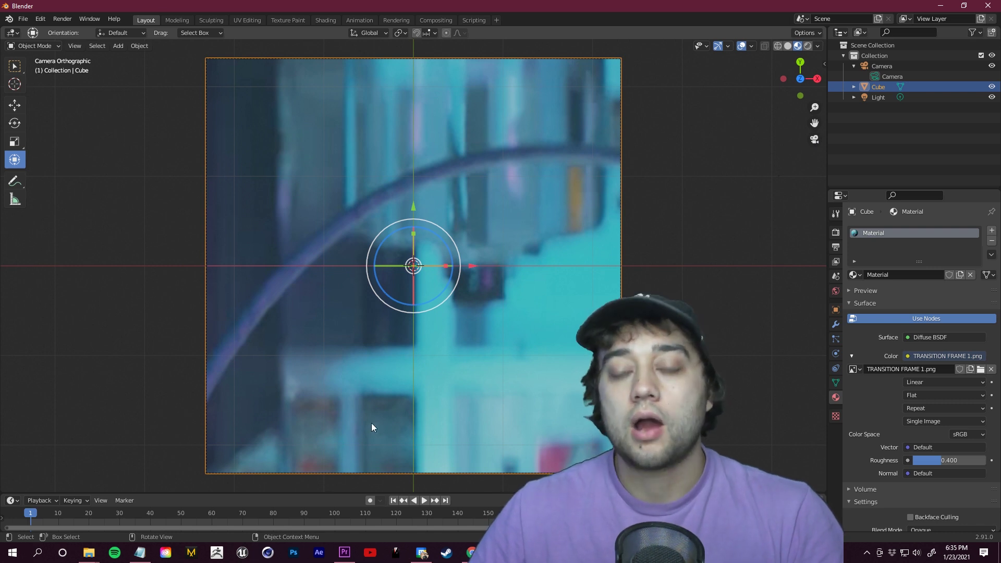
Switch to the UV editing workspace with the block grid in Edit Mode, seen through the camera
{"action": "left_click", "coordinate": [247, 21]}
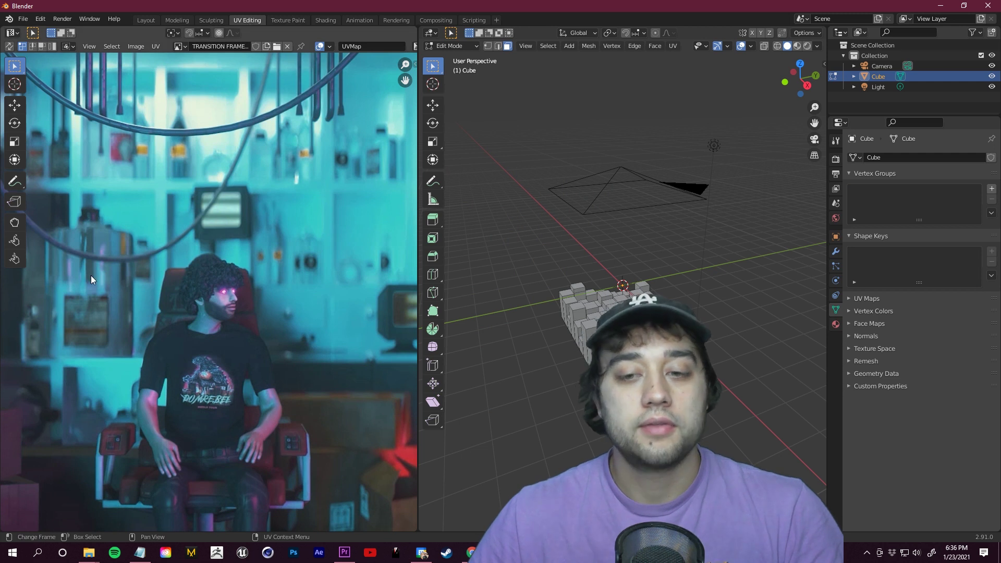
{"action": "left_click", "coordinate": [815, 140]}
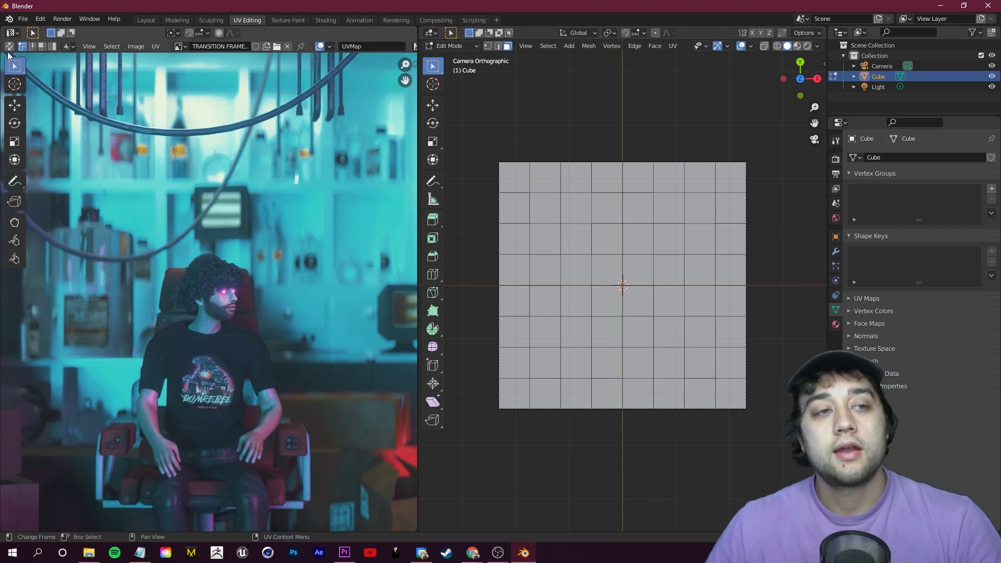
{"action": "left_click", "coordinate": [451, 46]}
{"action": "left_click", "coordinate": [449, 58]}
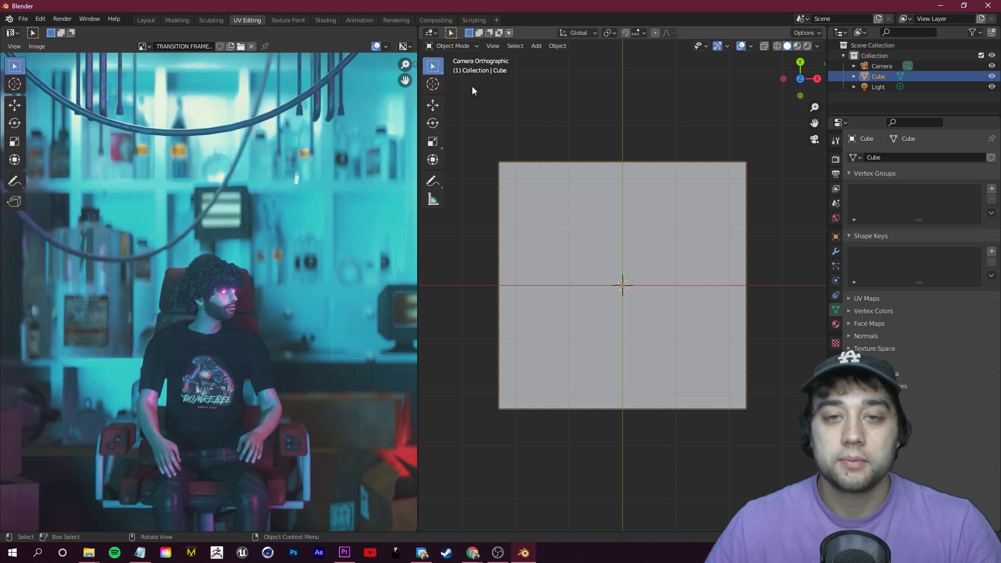
{"action": "left_click", "coordinate": [453, 45]}
{"action": "left_click", "coordinate": [446, 69]}
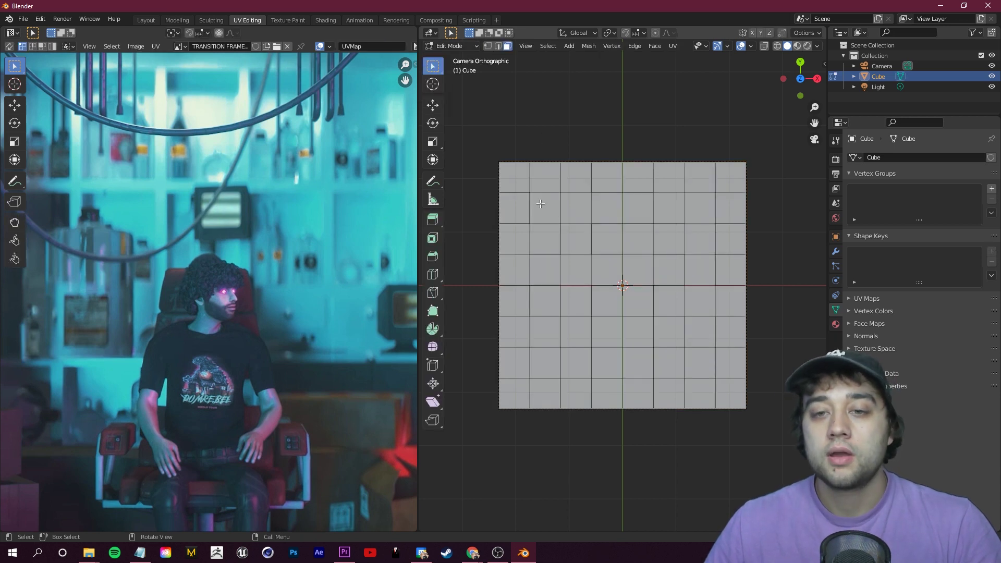
Select the top faces of all blocks in the upper half of the grid, row by row
{"action": "left_click", "coordinate": [517, 184]}
{"action": "left_click", "coordinate": [547, 180], "text": "shift"}
{"action": "left_click", "coordinate": [576, 178], "text": "shift"}
{"action": "left_click", "coordinate": [607, 178], "text": "shift"}
{"action": "left_click", "coordinate": [637, 178], "text": "shift"}
{"action": "left_click", "coordinate": [668, 179], "text": "shift"}
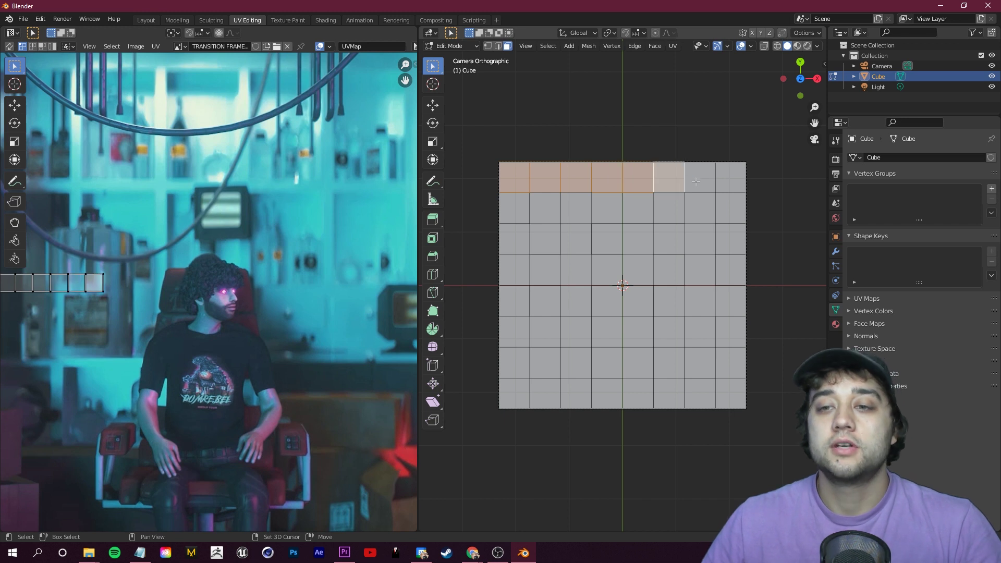
{"action": "left_click", "coordinate": [698, 181], "text": "shift"}
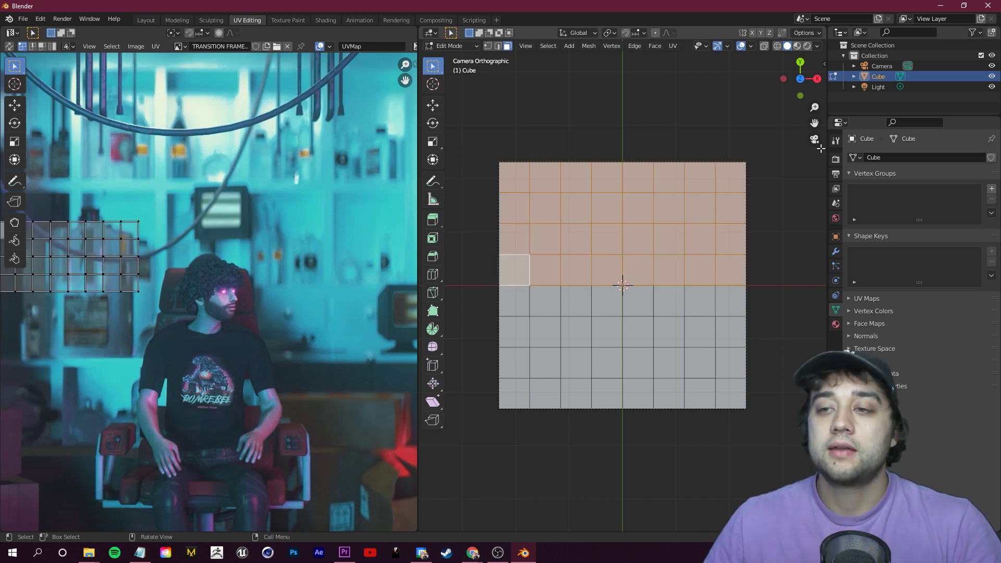
{"action": "left_click", "coordinate": [814, 140]}
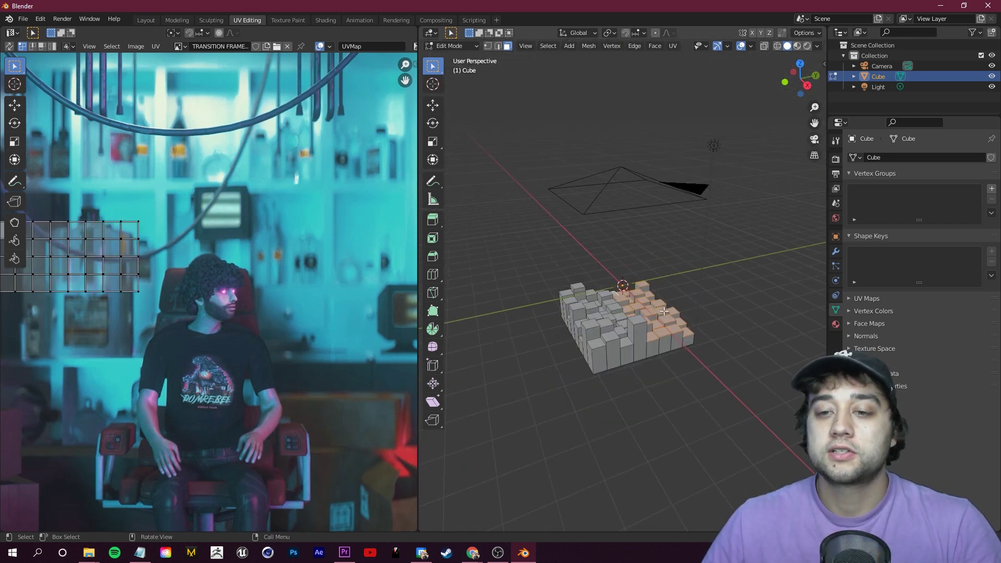
{"action": "left_click", "coordinate": [815, 140]}
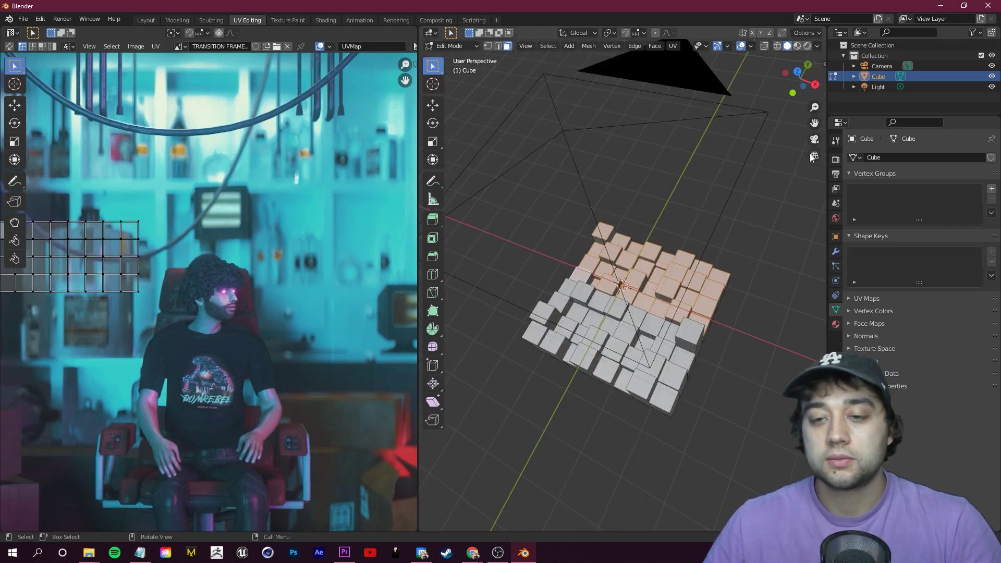
Add the top faces of all blocks in the lower half of the grid to the selection
{"action": "left_click", "coordinate": [551, 306], "text": "shift"}
{"action": "left_click", "coordinate": [518, 305], "text": "shift"}
{"action": "left_click", "coordinate": [573, 305], "text": "shift"}
{"action": "left_click", "coordinate": [605, 303], "text": "shift"}
{"action": "left_click", "coordinate": [636, 303], "text": "shift"}
{"action": "left_click", "coordinate": [668, 303], "text": "shift"}
{"action": "left_click", "coordinate": [704, 303], "text": "shift"}
{"action": "left_click", "coordinate": [729, 304], "text": "shift"}
{"action": "left_click", "coordinate": [730, 332], "text": "shift"}
{"action": "left_click", "coordinate": [699, 336], "text": "shift"}
{"action": "left_click", "coordinate": [666, 337], "text": "shift"}
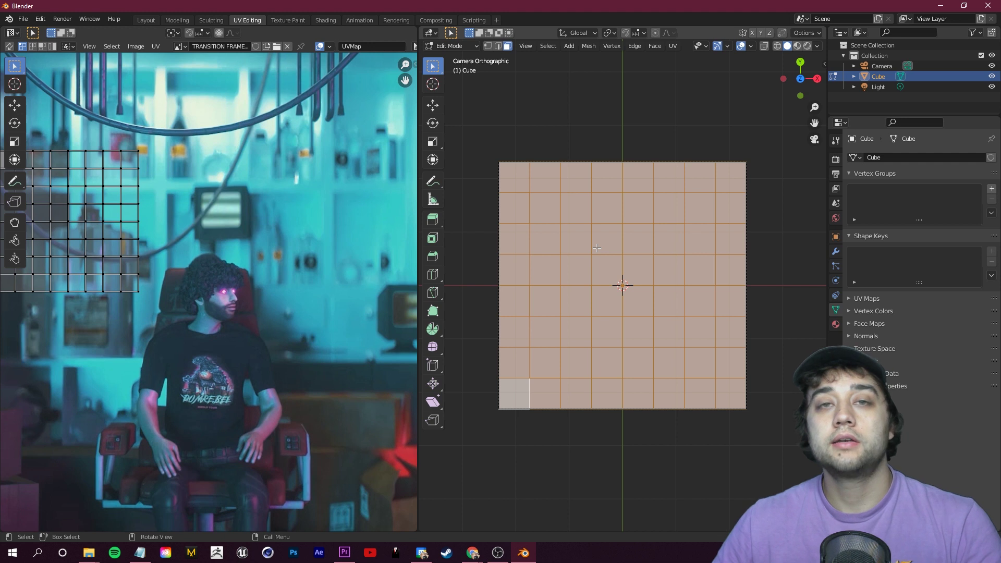
Unwrap the selected top faces with Project from View and fit the whole image in the UV editor
{"action": "key", "text": "u"}
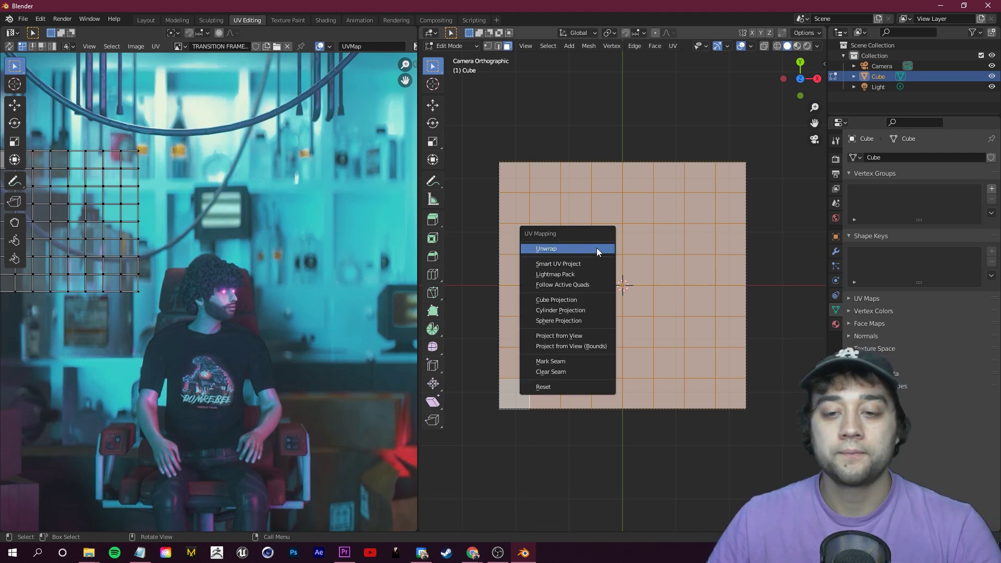
{"action": "left_click", "coordinate": [571, 334]}
{"action": "key", "text": "Home"}
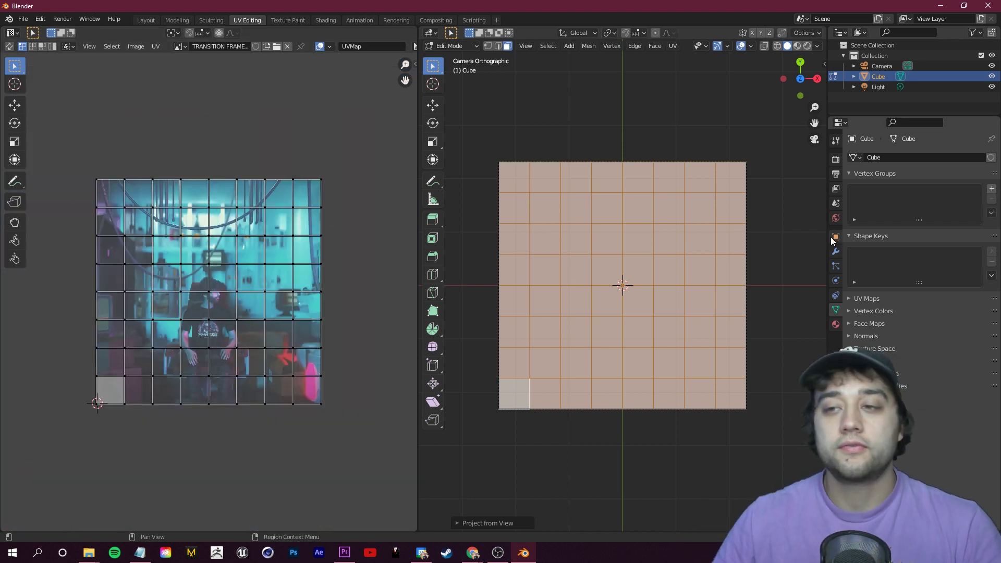
Show the block grid in Material Preview shading from a perspective angle outside the camera view
{"action": "left_click", "coordinate": [814, 139]}
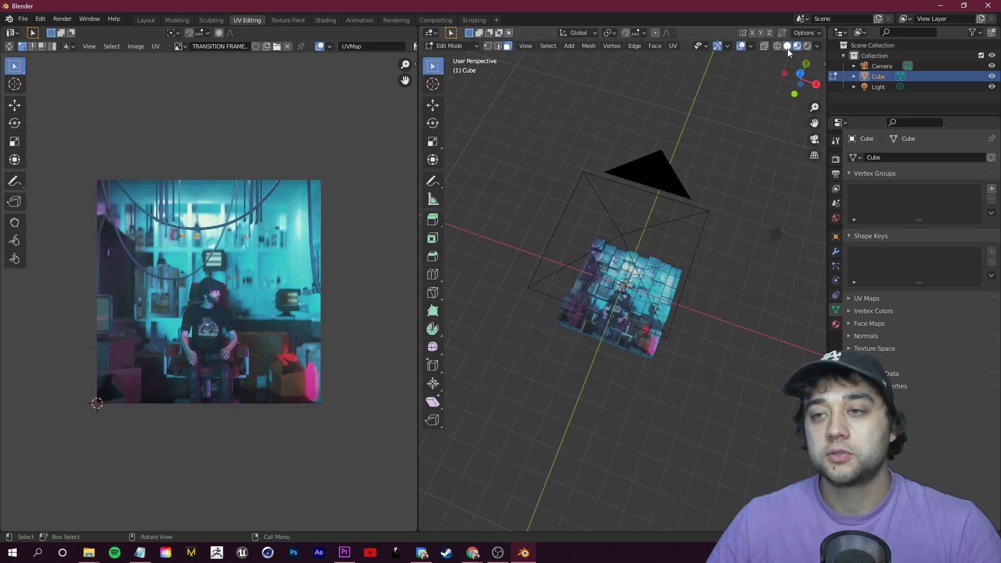
{"action": "left_click", "coordinate": [787, 46]}
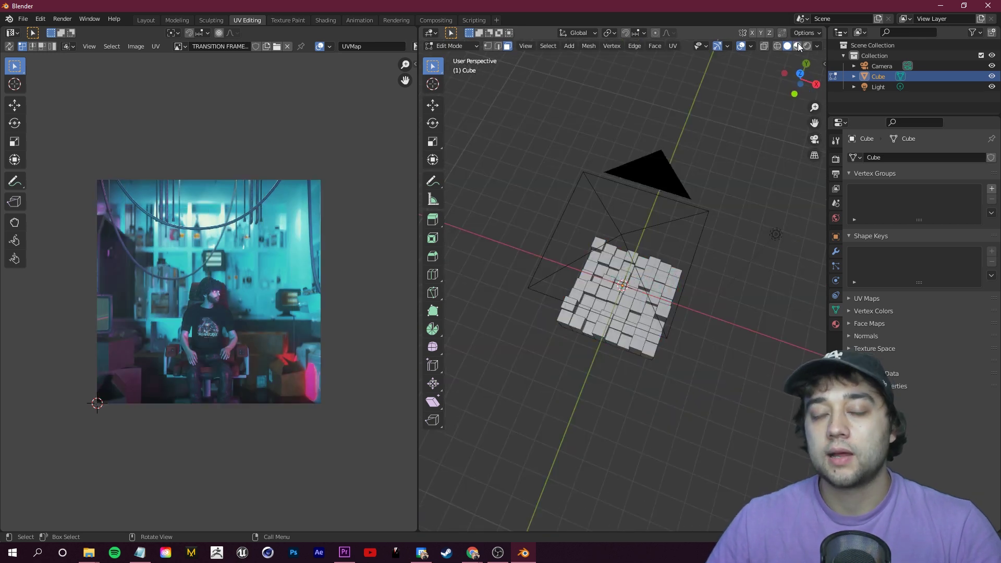
{"action": "left_click", "coordinate": [797, 47]}
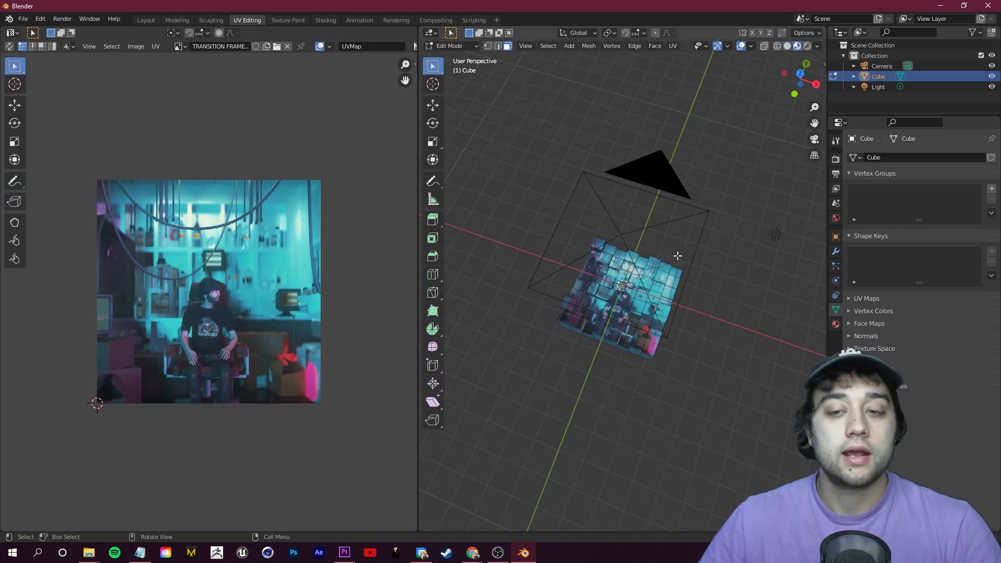
Compare how the projected image lines up through the camera and from an angle, checking individual block faces around the seated man
{"action": "middle_click_drag", "start_coordinate": [797, 93], "coordinate": [813, 136]}
{"action": "left_click", "coordinate": [816, 141]}
{"action": "left_click", "coordinate": [817, 141]}
{"action": "left_click", "coordinate": [817, 141]}
{"action": "left_click", "coordinate": [818, 140]}
{"action": "left_click", "coordinate": [818, 141]}
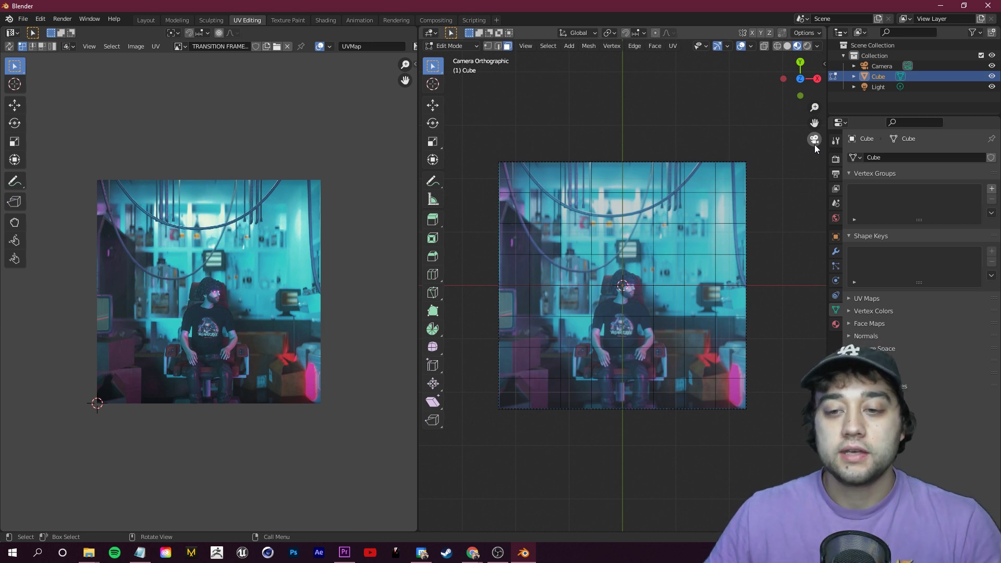
{"action": "left_click", "coordinate": [636, 297]}
{"action": "left_click", "coordinate": [617, 293]}
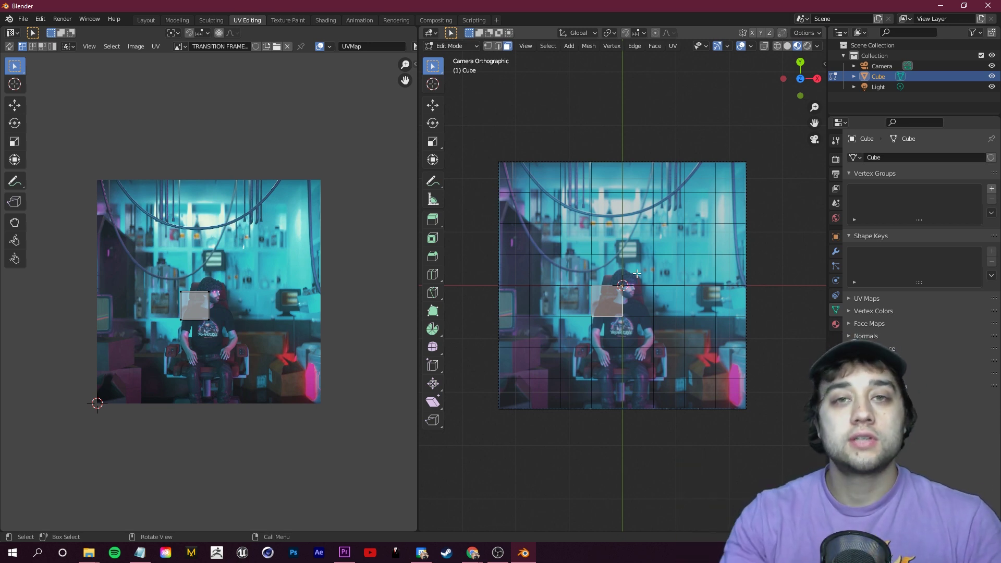
{"action": "left_click", "coordinate": [631, 307]}
{"action": "left_click", "coordinate": [606, 331]}
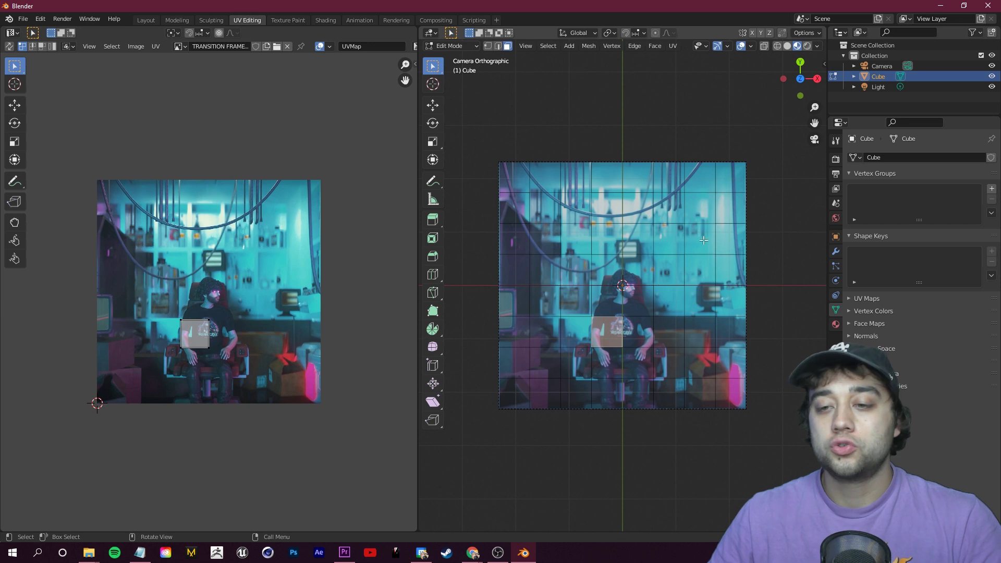
{"action": "left_click", "coordinate": [815, 141]}
{"action": "left_click", "coordinate": [815, 141]}
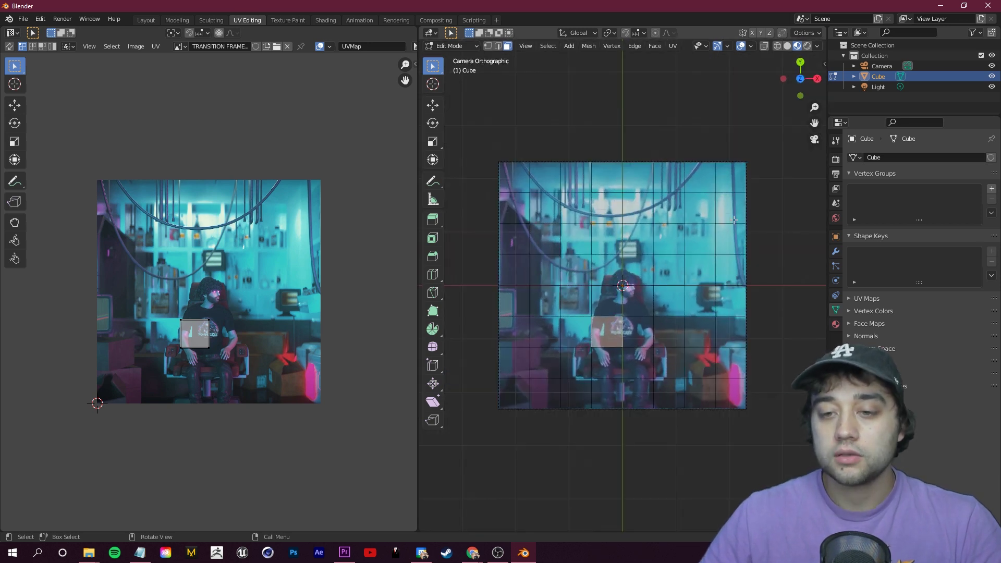
{"action": "left_click", "coordinate": [816, 141]}
Subdivide the top faces of the blocks covering the seated man's head and upper body
{"action": "middle_click_drag", "start_coordinate": [705, 255], "coordinate": [644, 327]}
{"action": "left_click", "coordinate": [633, 316]}
{"action": "scroll", "coordinate": [620, 324], "scroll_direction": "up", "scroll_amount": 4}
{"action": "right_click", "coordinate": [644, 327]}
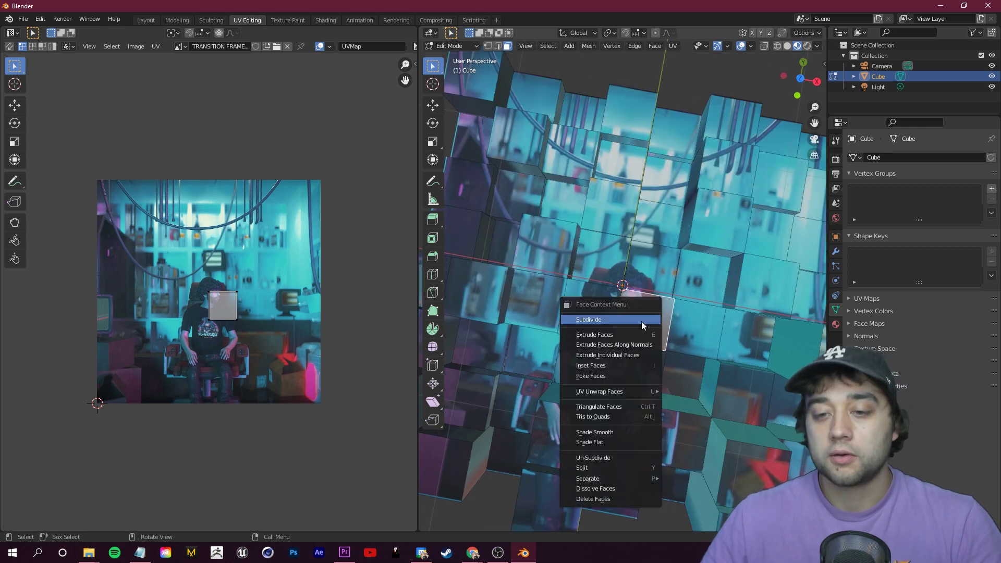
{"action": "left_click", "coordinate": [642, 319]}
{"action": "left_click", "coordinate": [574, 321]}
{"action": "right_click", "coordinate": [574, 321]}
{"action": "left_click", "coordinate": [576, 319]}
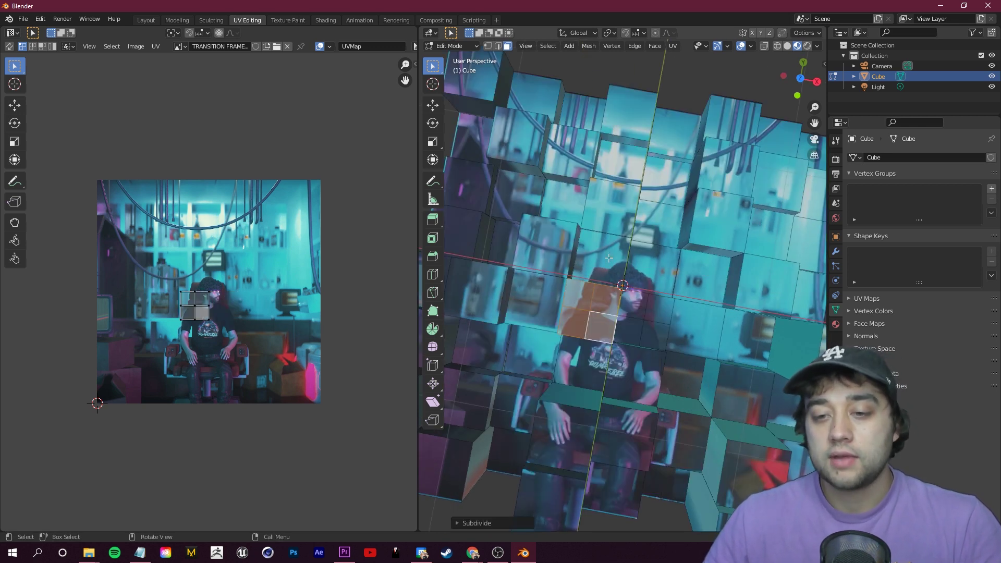
{"action": "left_click", "coordinate": [607, 269]}
{"action": "right_click", "coordinate": [600, 263]}
{"action": "left_click", "coordinate": [582, 270]}
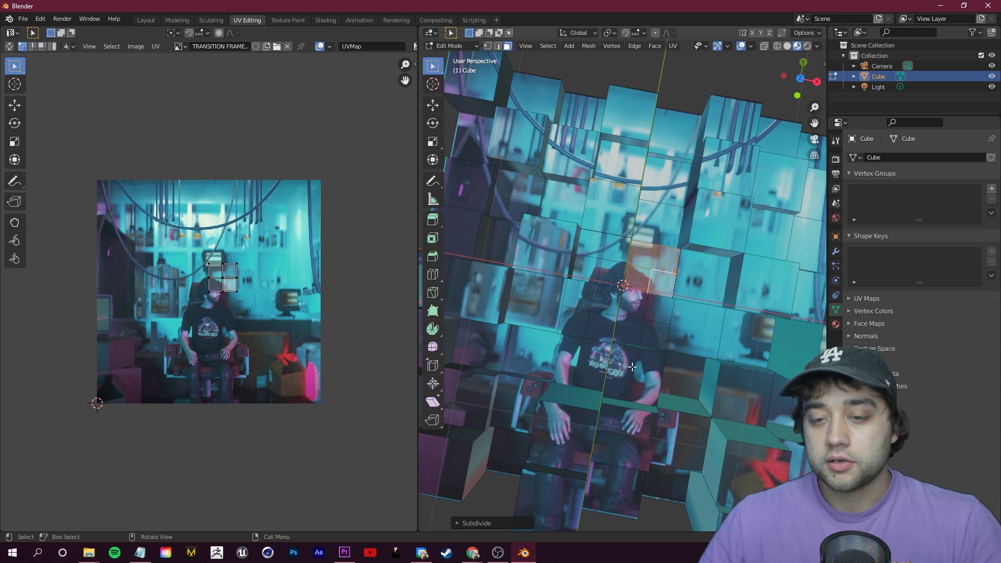
{"action": "left_click", "coordinate": [572, 363]}
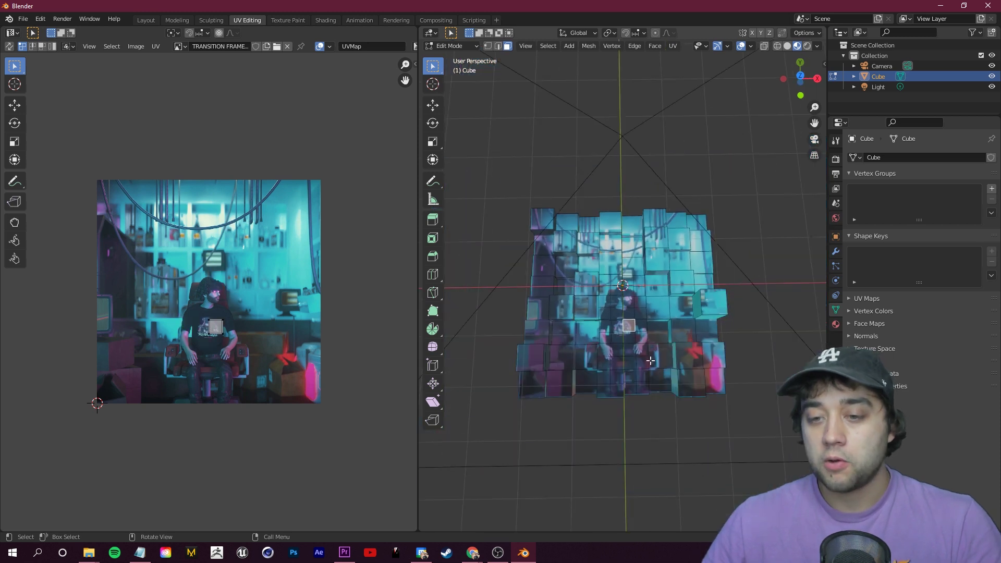
Extrude two of the small subdivided faces over the seated man's head upward into tall columns
{"action": "middle_click_drag", "start_coordinate": [653, 359], "coordinate": [646, 323]}
{"action": "scroll", "coordinate": [647, 324], "scroll_direction": "up", "scroll_amount": 2}
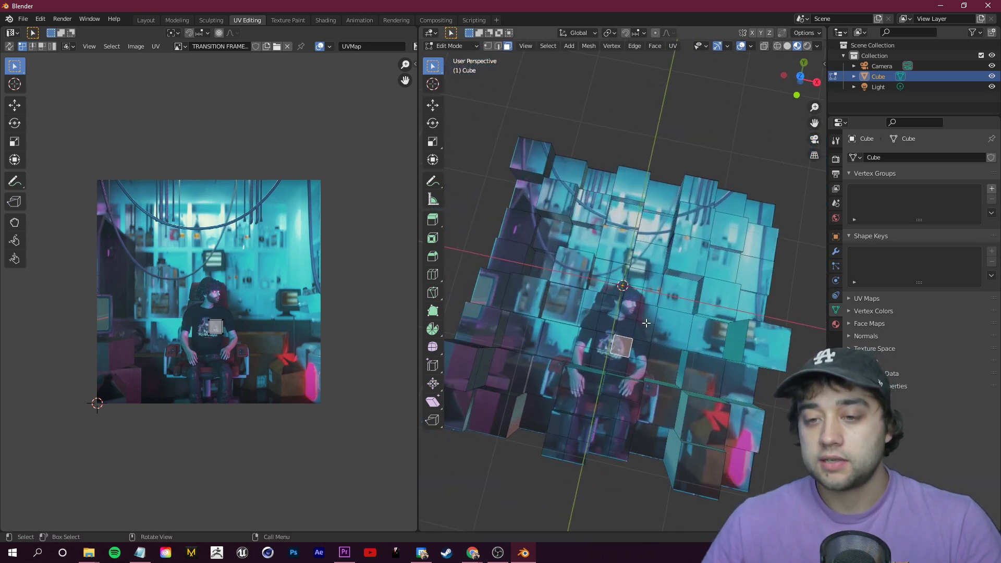
{"action": "left_click", "coordinate": [628, 291]}
{"action": "key", "text": "e"}
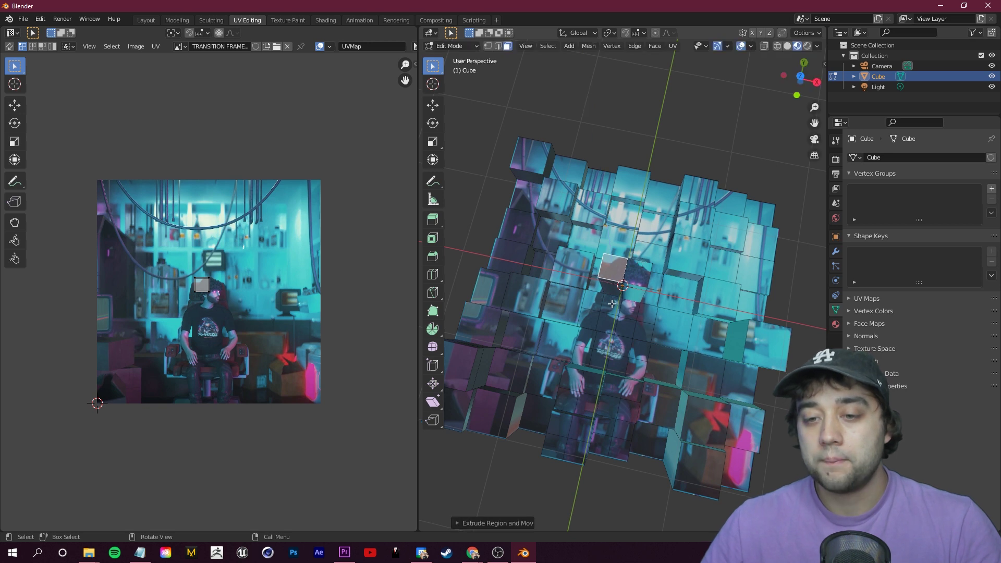
{"action": "left_click", "coordinate": [618, 288]}
{"action": "middle_click_drag", "start_coordinate": [618, 290], "coordinate": [623, 265]}
{"action": "left_click", "coordinate": [634, 322]}
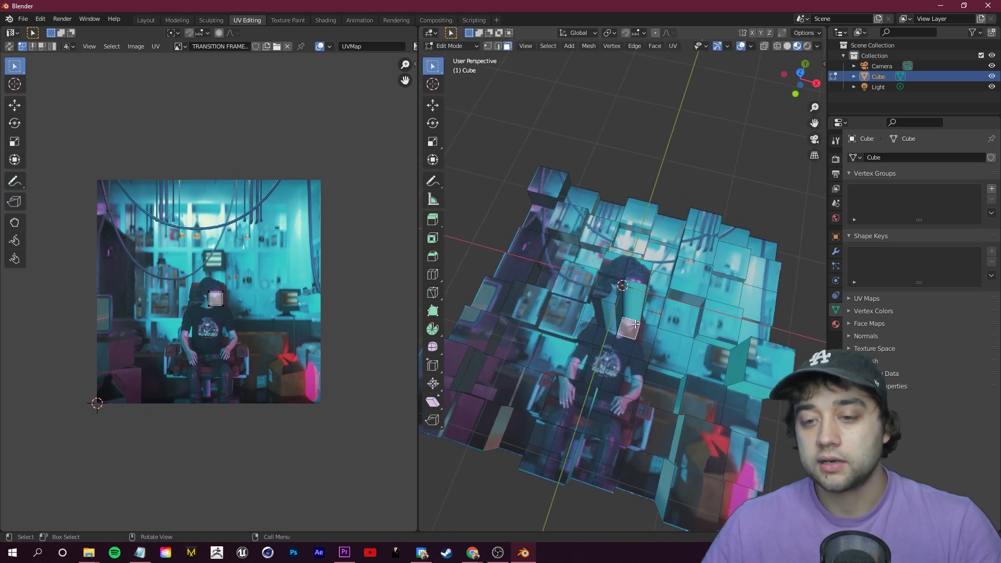
{"action": "key", "text": "e"}
{"action": "left_click", "coordinate": [648, 290]}
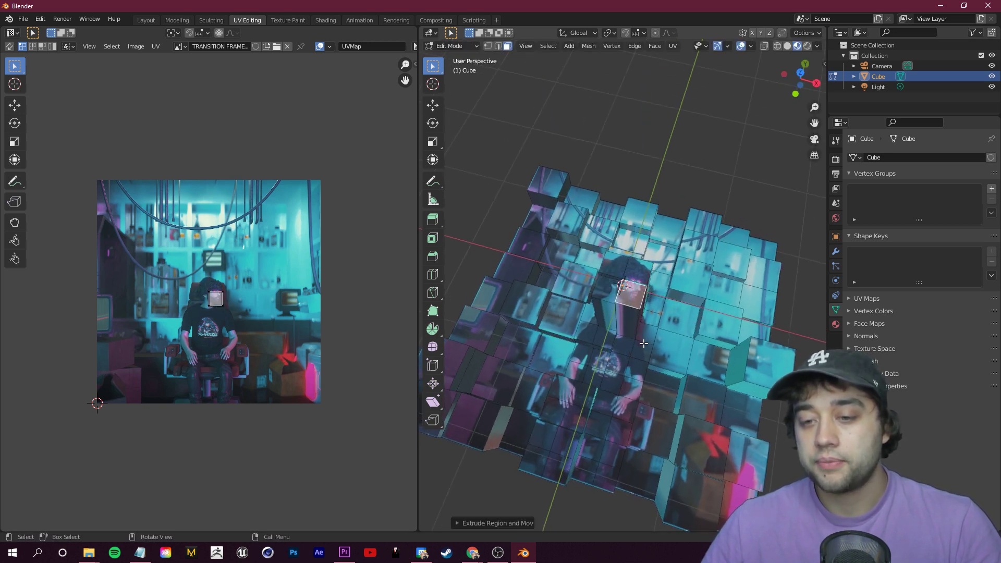
Extrude more small faces over the man's torso and legs upward to varying heights
{"action": "scroll", "coordinate": [649, 371], "scroll_direction": "down", "scroll_amount": 5}
{"action": "middle_click_drag", "start_coordinate": [649, 372], "coordinate": [646, 304]}
{"action": "scroll", "coordinate": [646, 305], "scroll_direction": "up", "scroll_amount": 5}
{"action": "mouse_move", "coordinate": [594, 338]}
{"action": "middle_mouse_down"}
{"action": "mouse_move", "coordinate": [615, 365]}
{"action": "mouse_move", "coordinate": [651, 380]}
{"action": "mouse_move", "coordinate": [602, 349]}
{"action": "middle_mouse_up"}
{"action": "scroll", "coordinate": [646, 383], "scroll_direction": "down", "scroll_amount": 1}
{"action": "key", "text": "e"}
{"action": "left_click", "coordinate": [587, 314]}
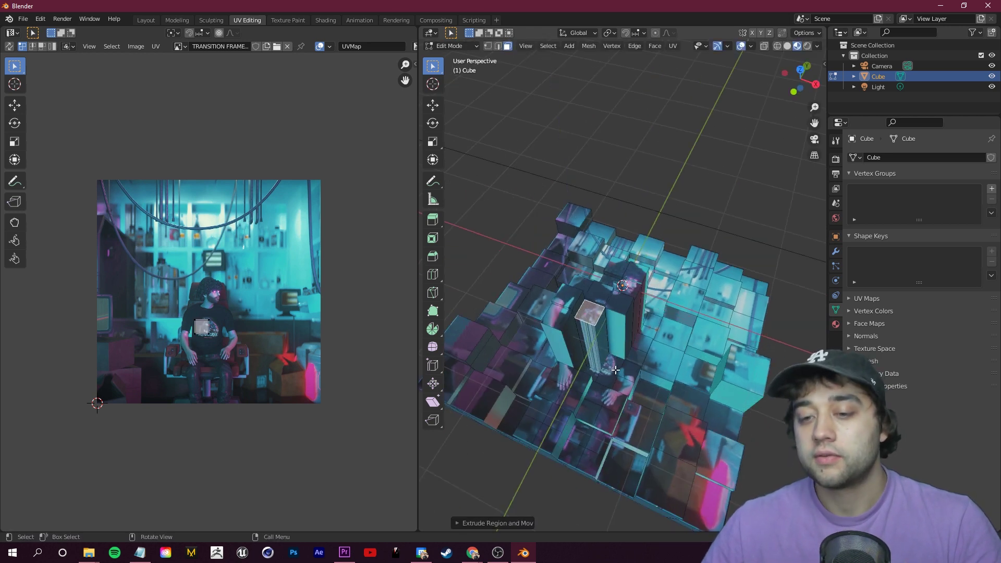
{"action": "key", "text": "e"}
{"action": "left_click", "coordinate": [611, 322]}
{"action": "left_click", "coordinate": [588, 322]}
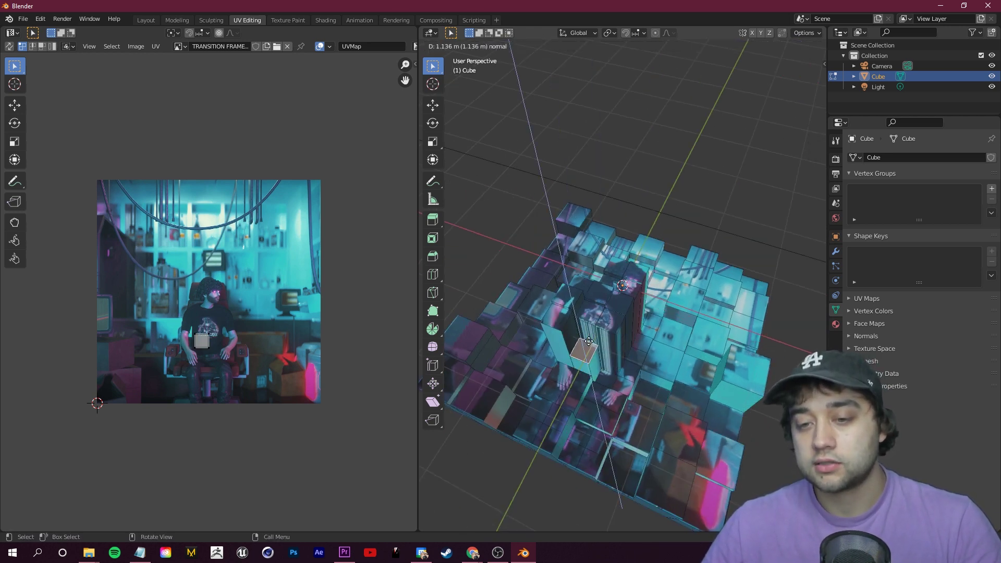
{"action": "left_click", "coordinate": [611, 377]}
{"action": "middle_click_drag", "start_coordinate": [611, 376], "coordinate": [634, 380]}
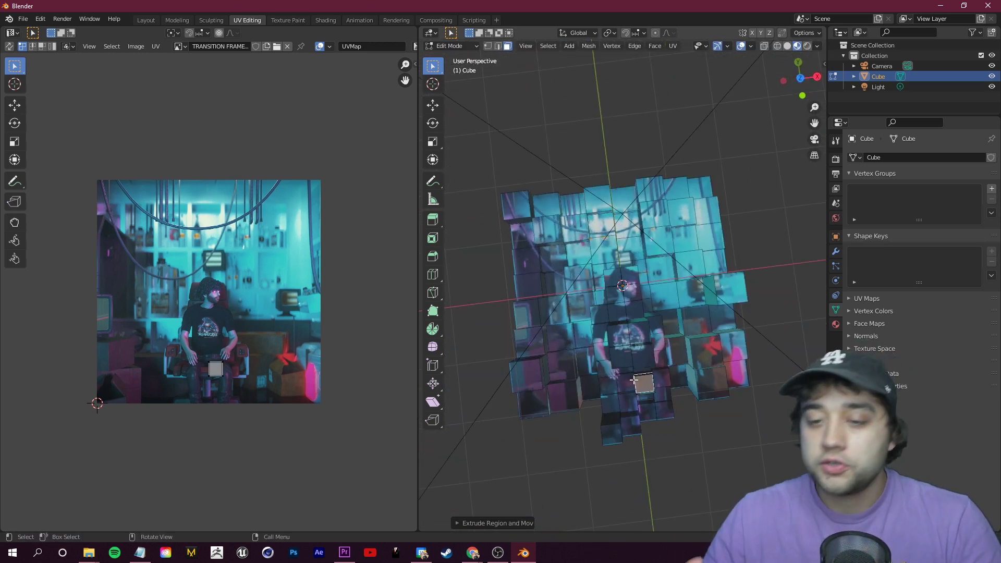
Check the extruded columns through the camera, then examine their depth from perspective angles around the grid
{"action": "middle_click_drag", "start_coordinate": [512, 317], "coordinate": [818, 142]}
{"action": "key", "text": "KP_0"}
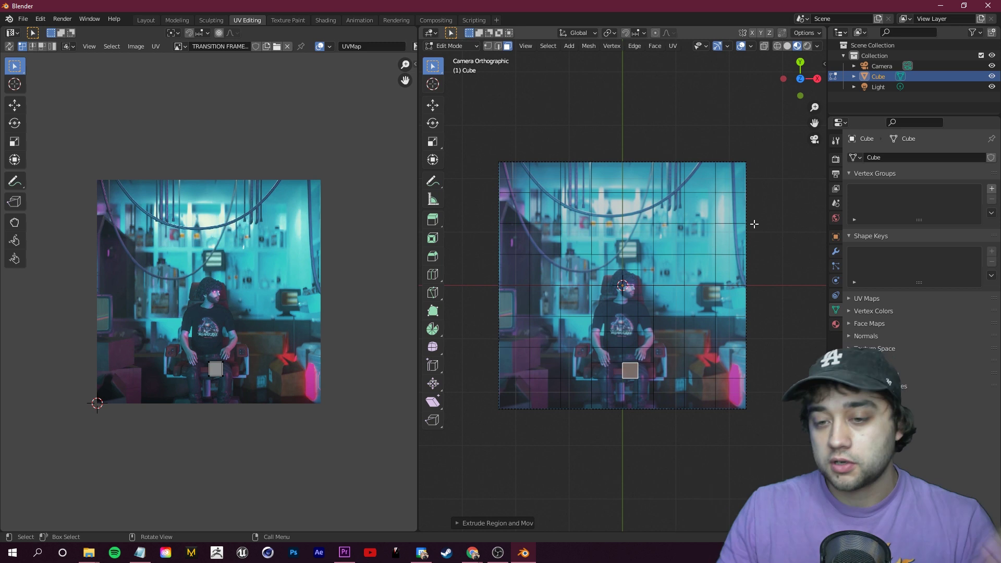
{"action": "middle_click_drag", "start_coordinate": [704, 337], "coordinate": [771, 255]}
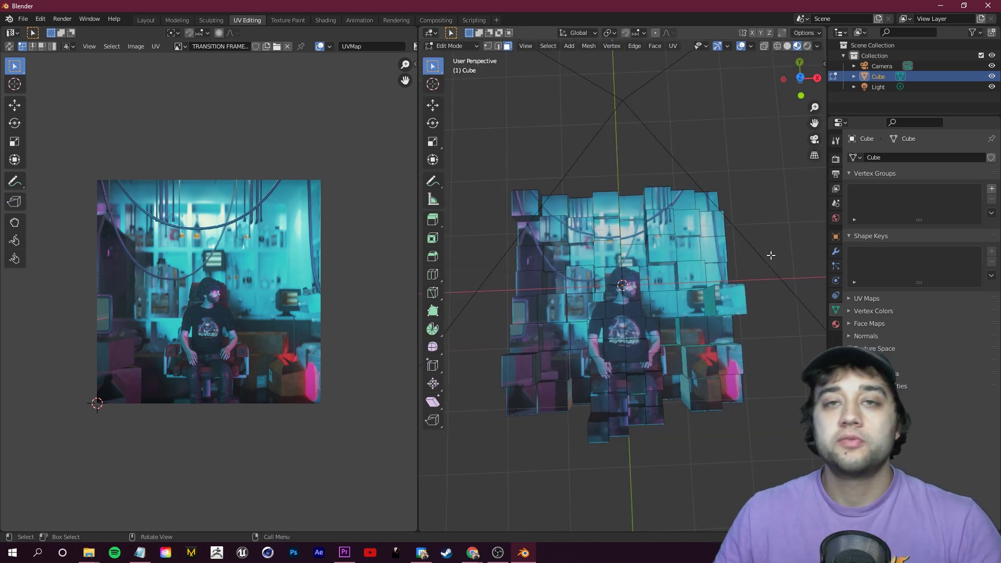
{"action": "scroll", "coordinate": [754, 221], "scroll_direction": "down", "scroll_amount": 7}
{"action": "middle_click_drag", "start_coordinate": [754, 221], "coordinate": [732, 286]}
{"action": "scroll", "coordinate": [733, 286], "scroll_direction": "up", "scroll_amount": 5}
{"action": "middle_click_drag", "start_coordinate": [688, 256], "coordinate": [698, 264]}
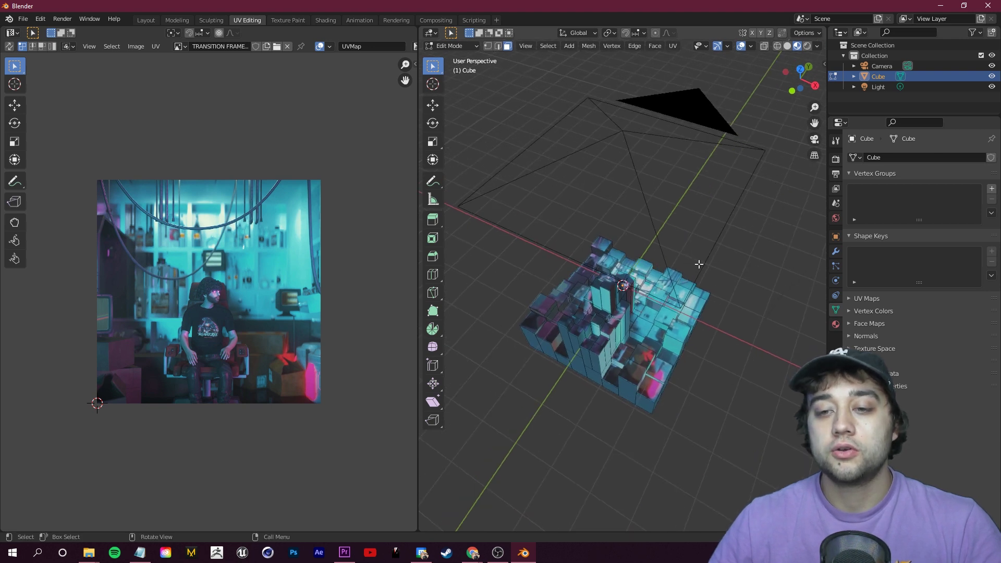
{"action": "scroll", "coordinate": [698, 264], "scroll_direction": "down", "scroll_amount": 3}
Switch to Object Mode and add a Plain Axes empty at the centre of the scene
{"action": "left_click", "coordinate": [452, 45]}
{"action": "left_click", "coordinate": [462, 60]}
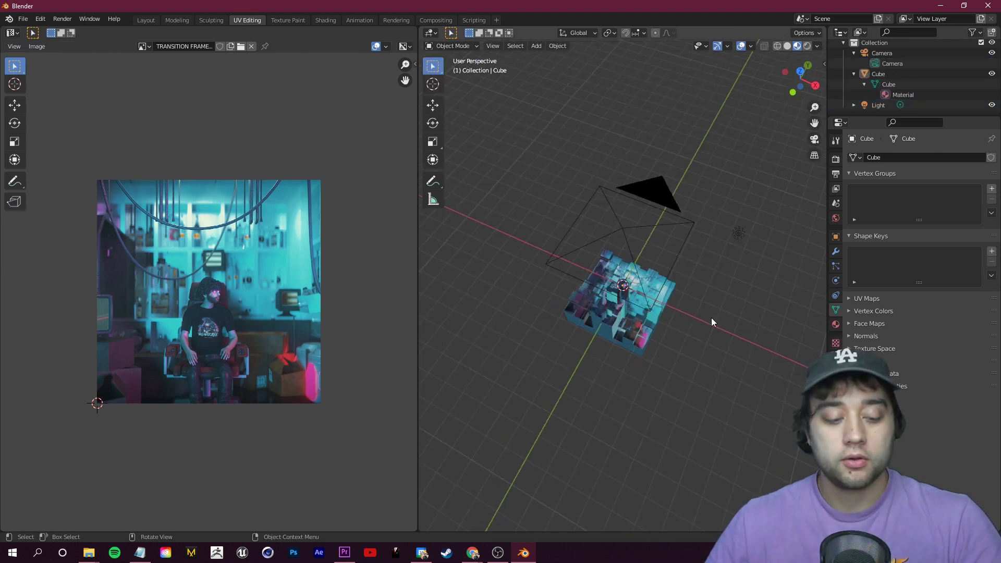
{"action": "key", "text": "shift+a"}
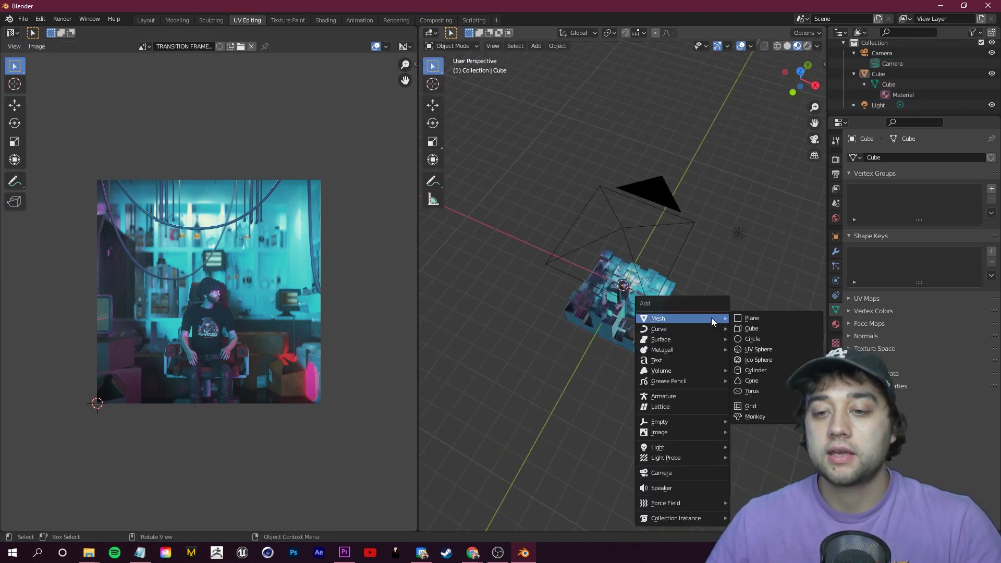
{"action": "key", "text": "shift+a"}
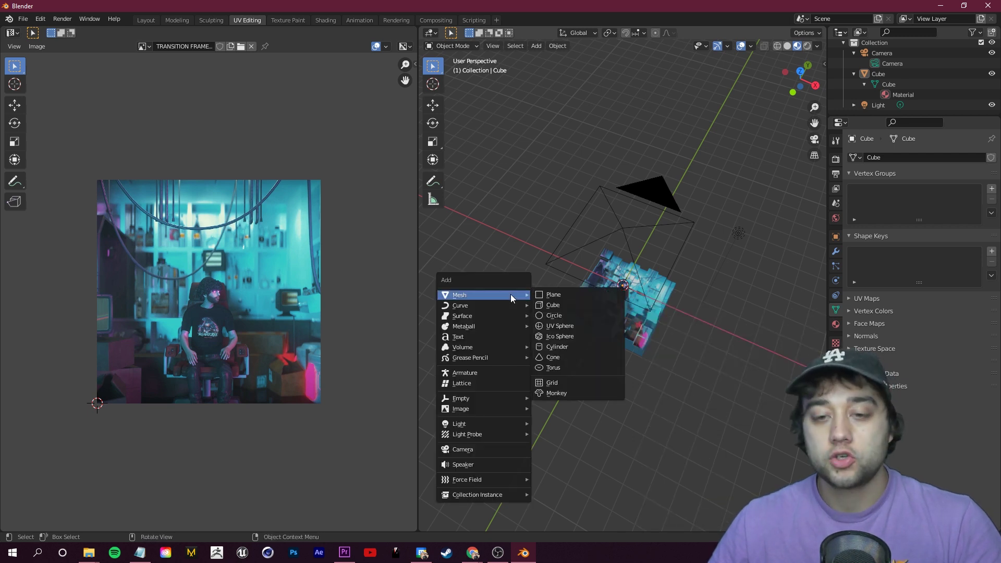
{"action": "mouse_move", "coordinate": [497, 292]}
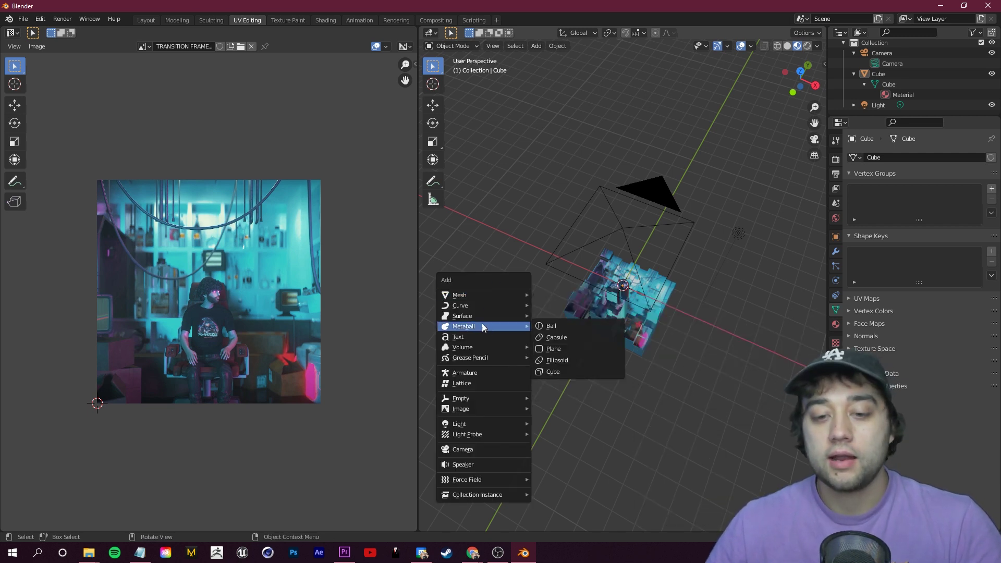
{"action": "mouse_move", "coordinate": [464, 396]}
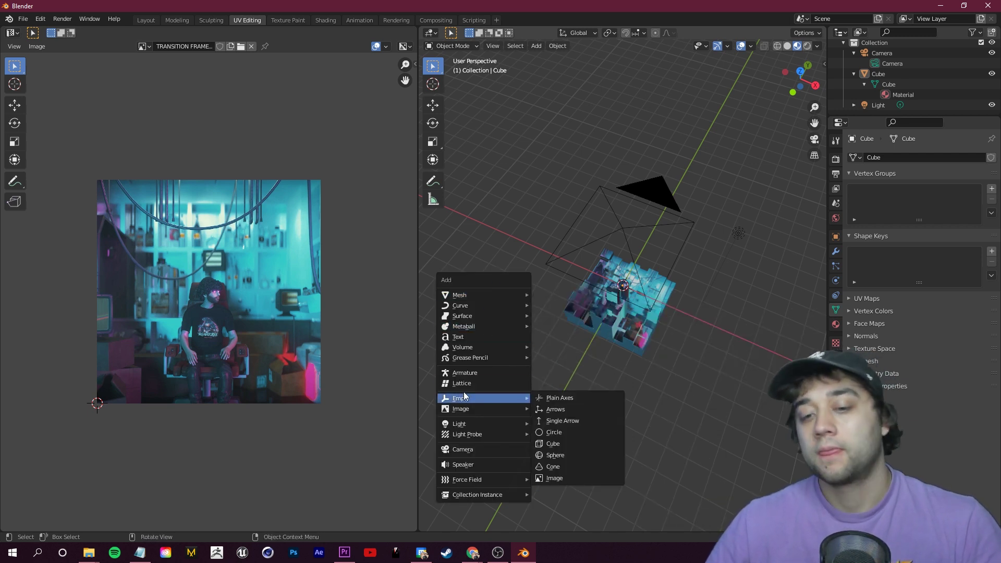
{"action": "left_click", "coordinate": [558, 397]}
Move the Camera out of Collection to the top level of the Scene Collection
{"action": "middle_click_drag", "start_coordinate": [625, 375], "coordinate": [589, 321]}
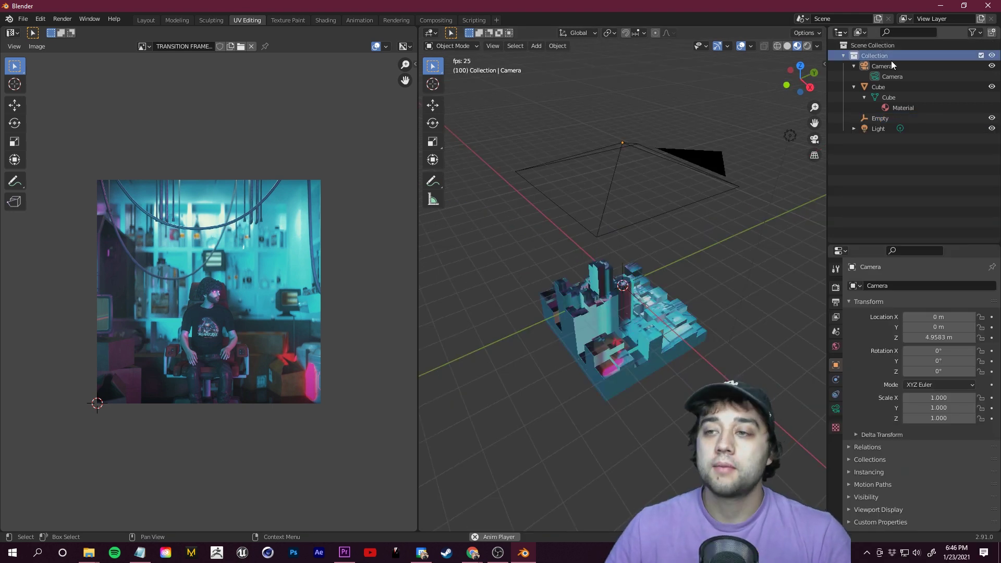
{"action": "left_click", "coordinate": [890, 63]}
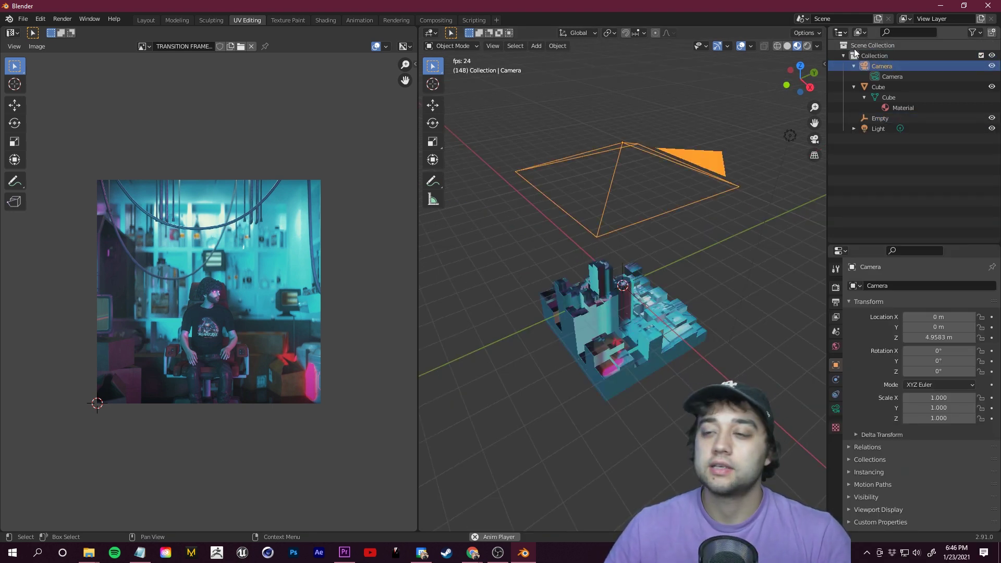
{"action": "left_click_drag", "start_coordinate": [877, 66], "coordinate": [879, 151]}
{"action": "left_click", "coordinate": [887, 169]}
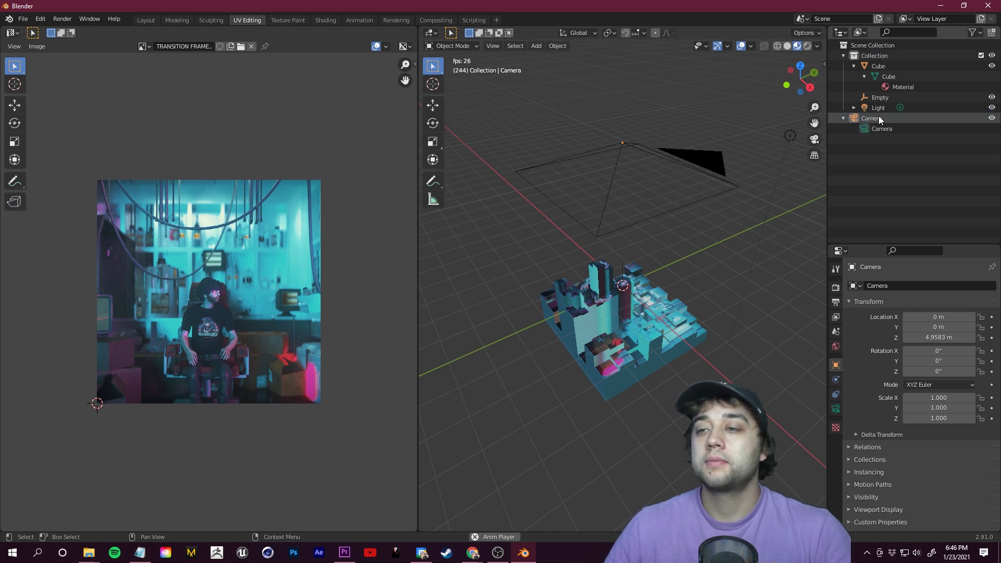
Parent the Camera to the Empty using the Object option
{"action": "left_click", "coordinate": [876, 119]}
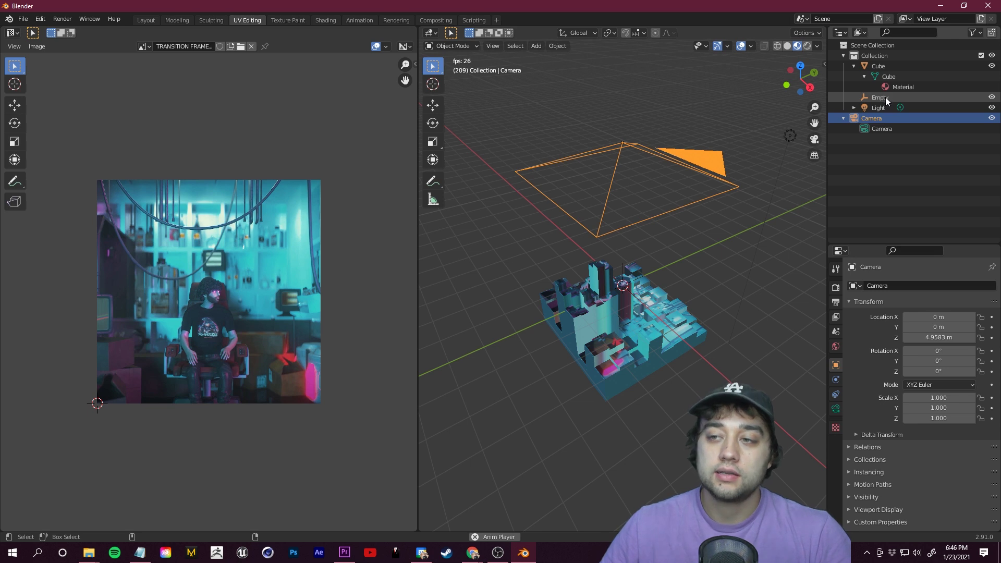
{"action": "left_click", "coordinate": [885, 97], "text": "ctrl"}
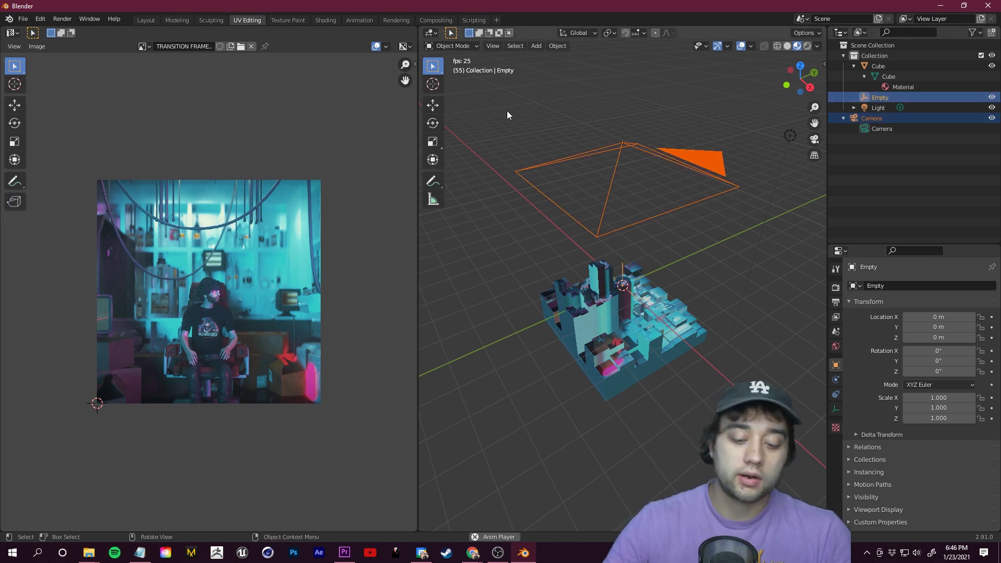
{"action": "key", "text": "ctrl+p"}
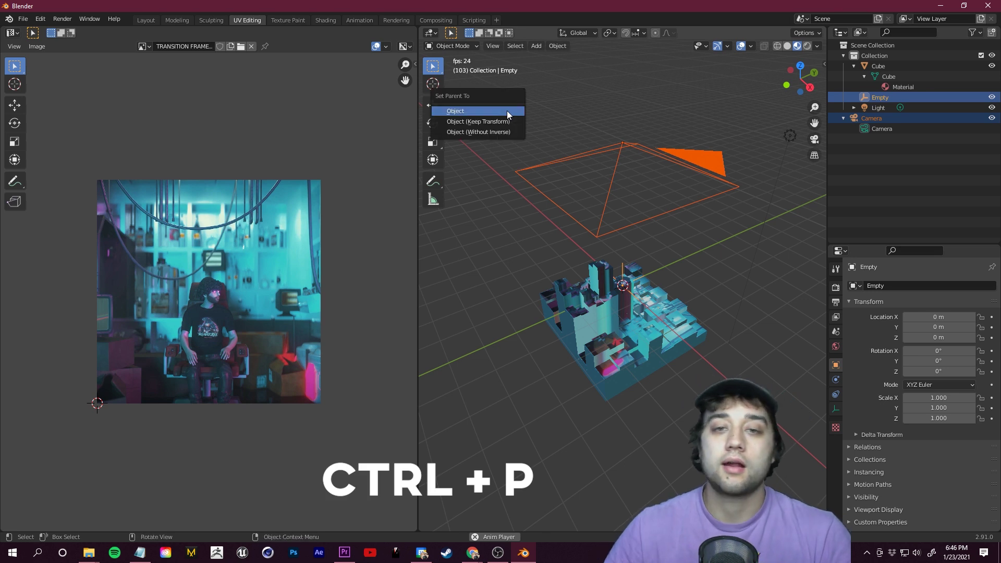
{"action": "left_click", "coordinate": [475, 108]}
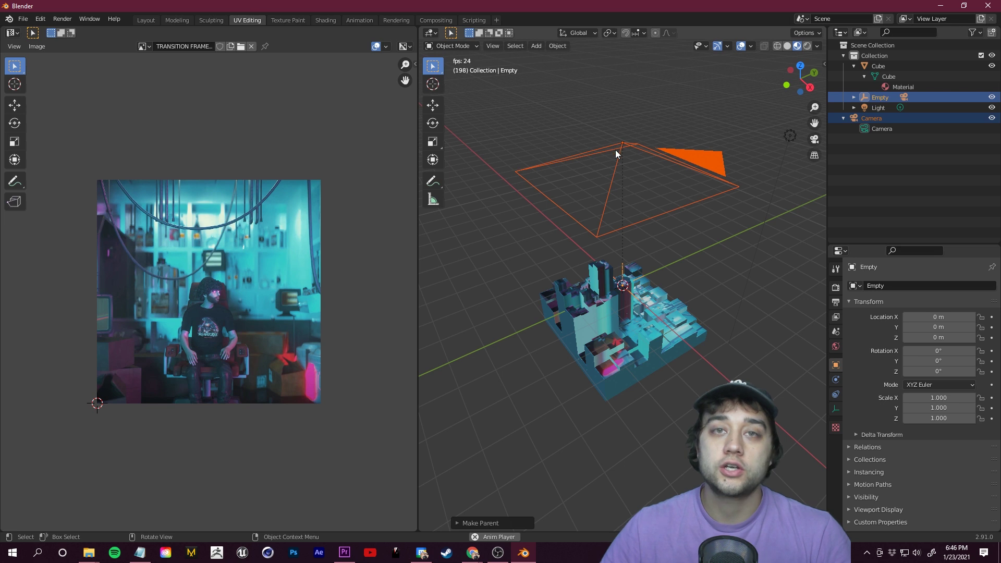
Try rotating the Empty about its Y axis to swing the parented camera around the block grid
{"action": "left_click", "coordinate": [891, 170]}
{"action": "left_click", "coordinate": [877, 98]}
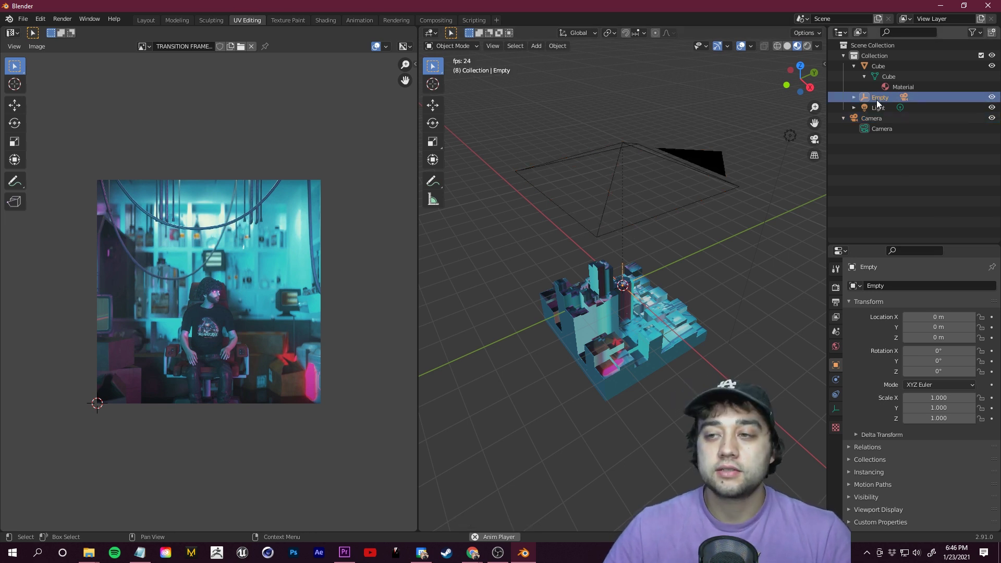
{"action": "left_click", "coordinate": [836, 347]}
{"action": "left_click", "coordinate": [836, 364]}
{"action": "left_click_drag", "start_coordinate": [937, 360], "coordinate": [964, 361]}
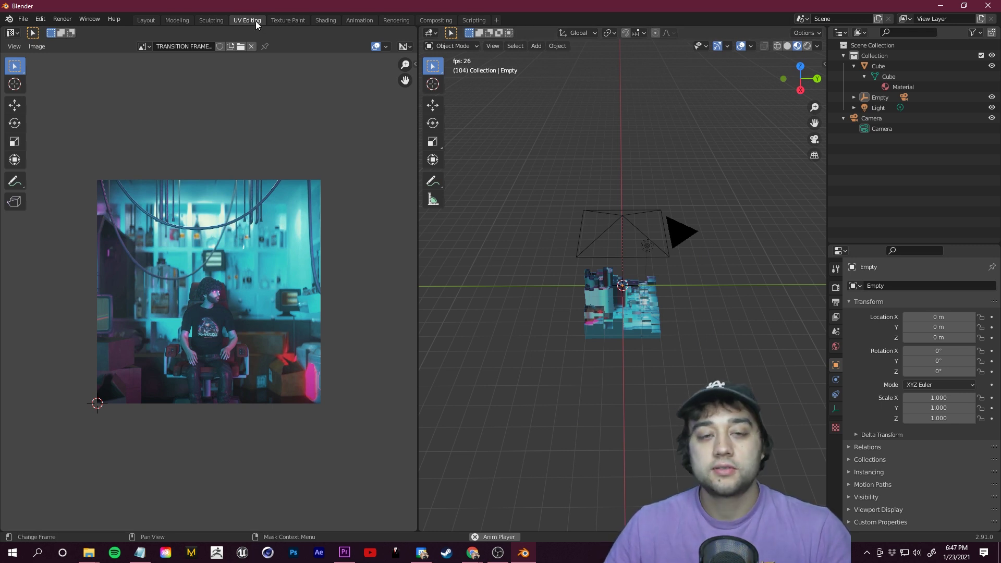
Switch to the Layout workspace and stop the animation playback with the timeline at frame 0
{"action": "left_click", "coordinate": [147, 20]}
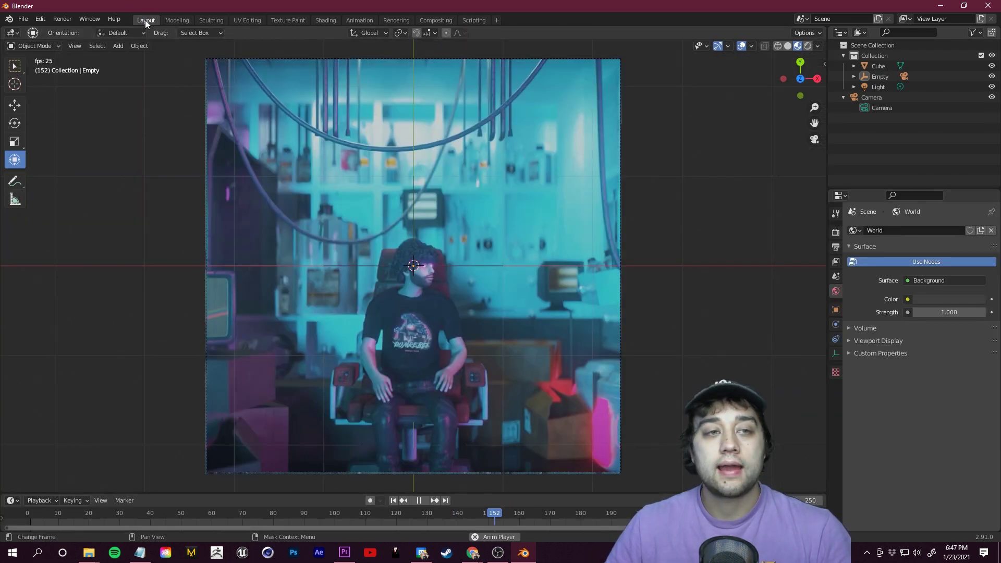
{"action": "left_click", "coordinate": [626, 513]}
{"action": "key", "text": "Escape"}
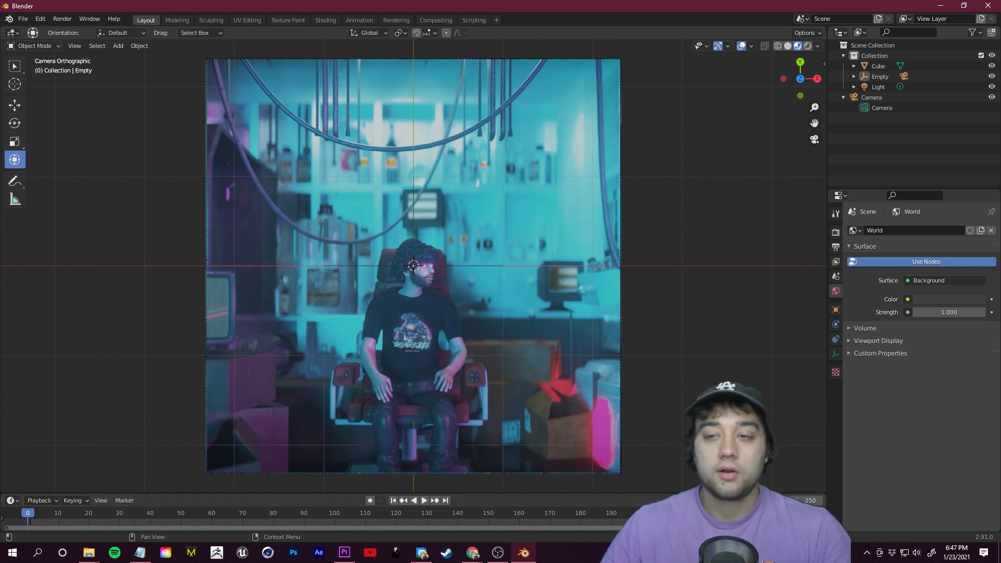
Leave the camera view to see the block grid and camera from outside, and move the timeline to frame 10
{"action": "left_click", "coordinate": [814, 140]}
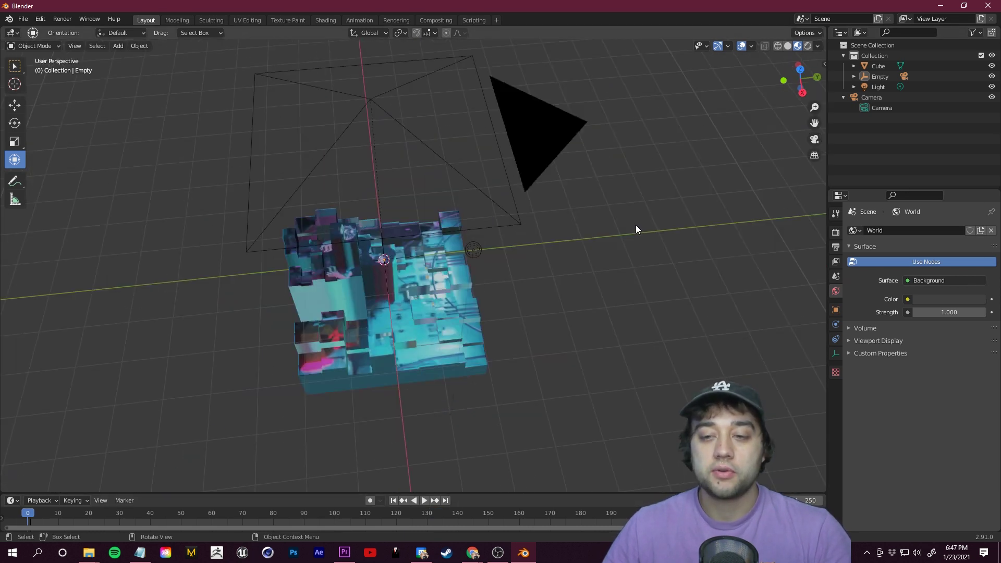
{"action": "middle_click_drag", "start_coordinate": [635, 225], "coordinate": [89, 513]}
{"action": "key", "text": "space"}
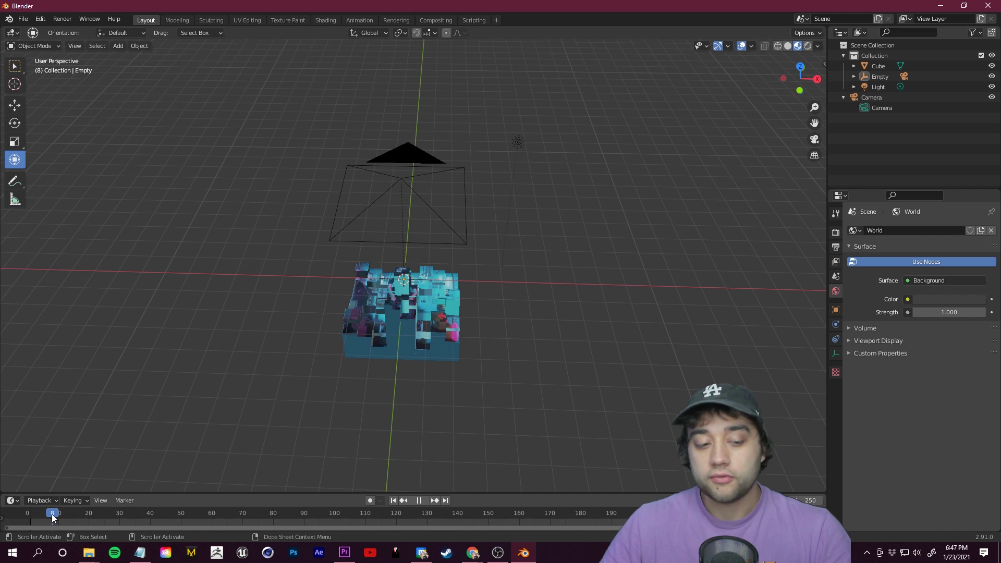
{"action": "mouse_move", "coordinate": [261, 315]}
{"action": "middle_mouse_down"}
{"action": "mouse_move", "coordinate": [290, 347]}
{"action": "mouse_move", "coordinate": [252, 329]}
{"action": "mouse_move", "coordinate": [261, 314]}
{"action": "middle_mouse_up"}
Rename the Empty as "camera control"
{"action": "left_click", "coordinate": [886, 76]}
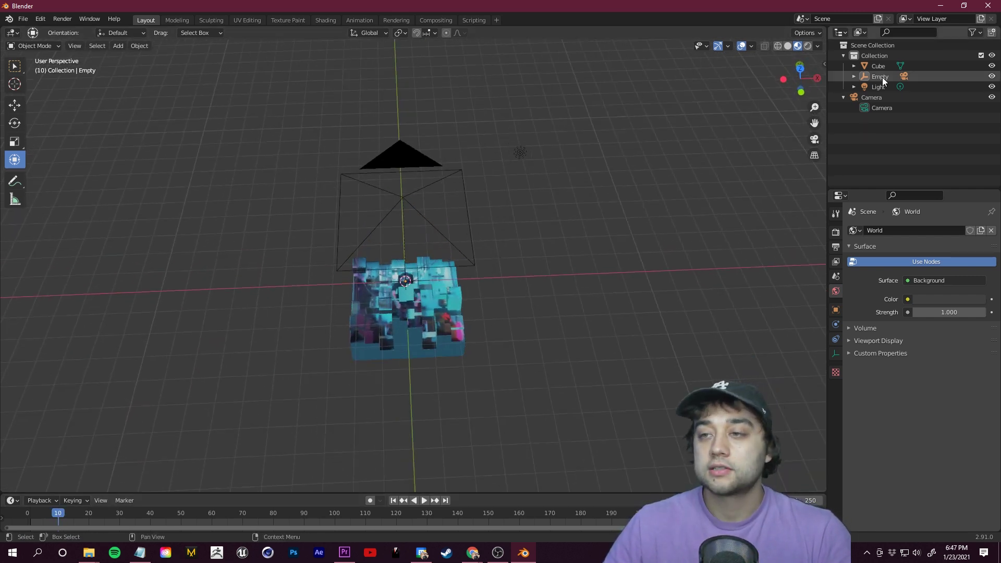
{"action": "double_click", "coordinate": [879, 76]}
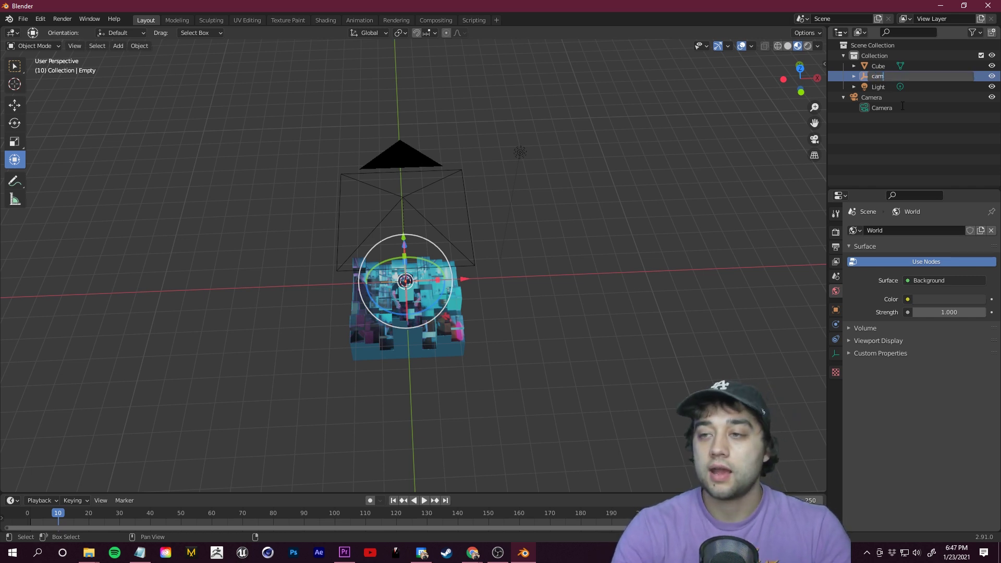
{"action": "type", "text": "camera control"}
{"action": "key", "text": "Return"}
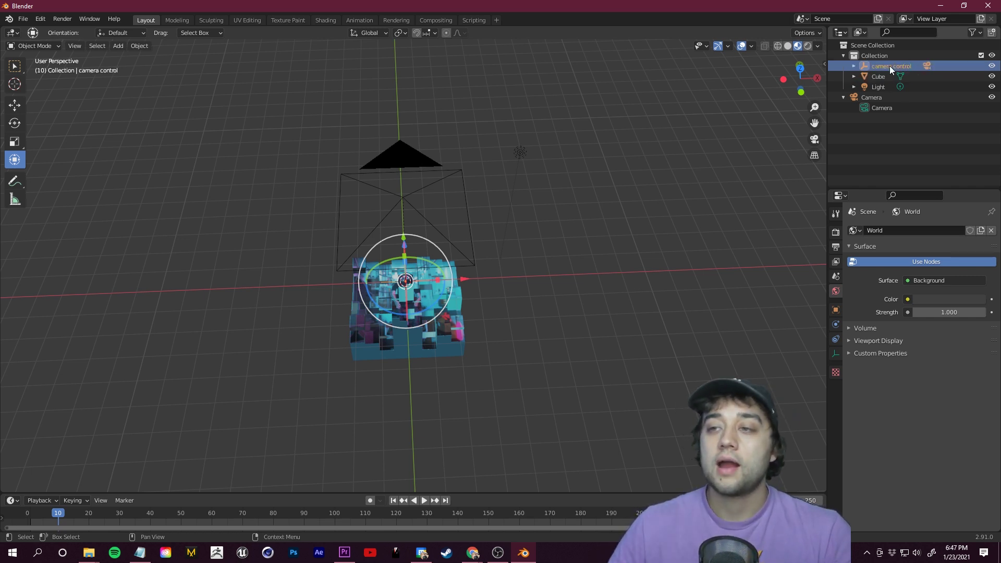
Keyframe the camera control's Y rotation at 0° on frame 10
{"action": "left_click", "coordinate": [835, 309]}
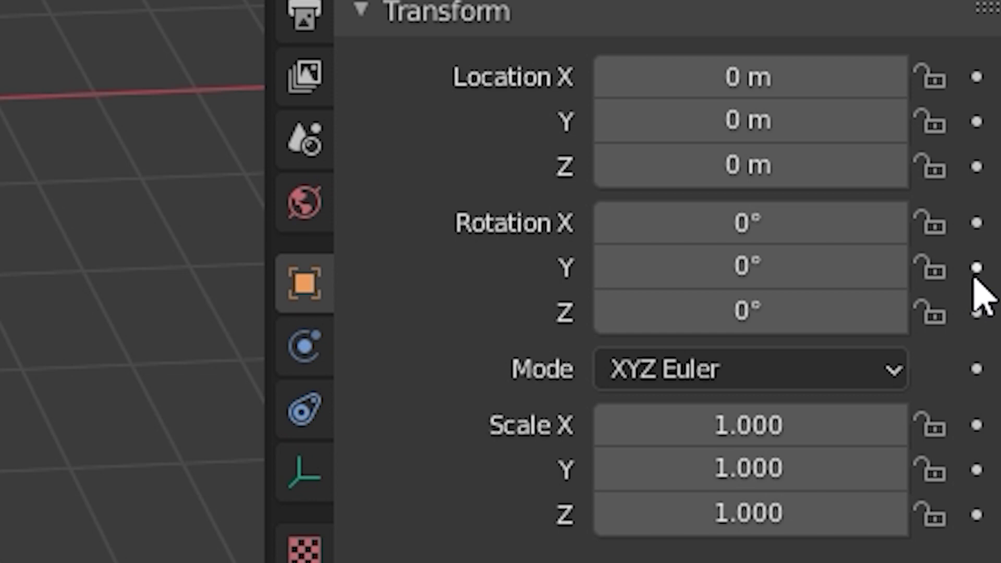
{"action": "left_click", "coordinate": [976, 269]}
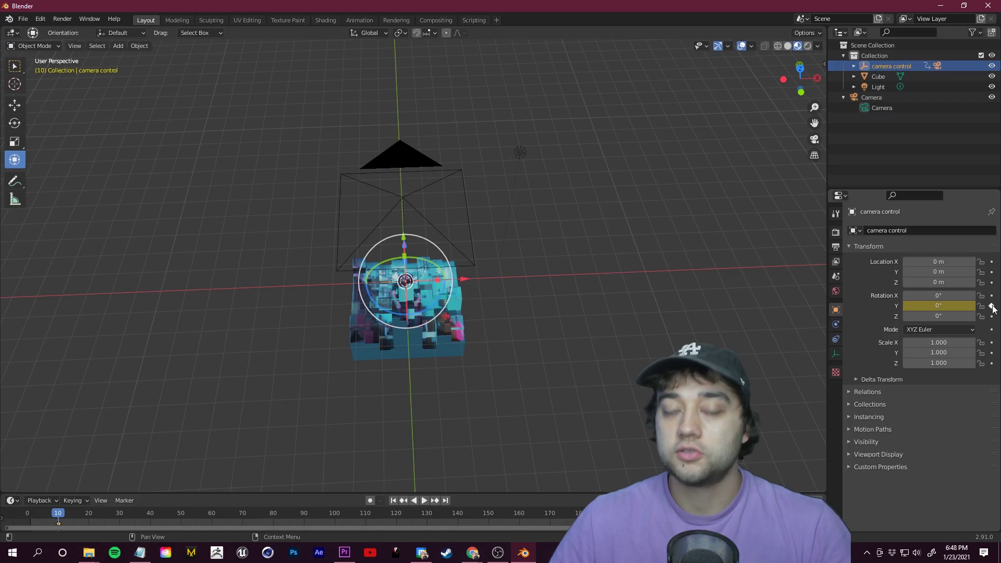
{"action": "left_click_drag", "start_coordinate": [59, 514], "coordinate": [79, 515]}
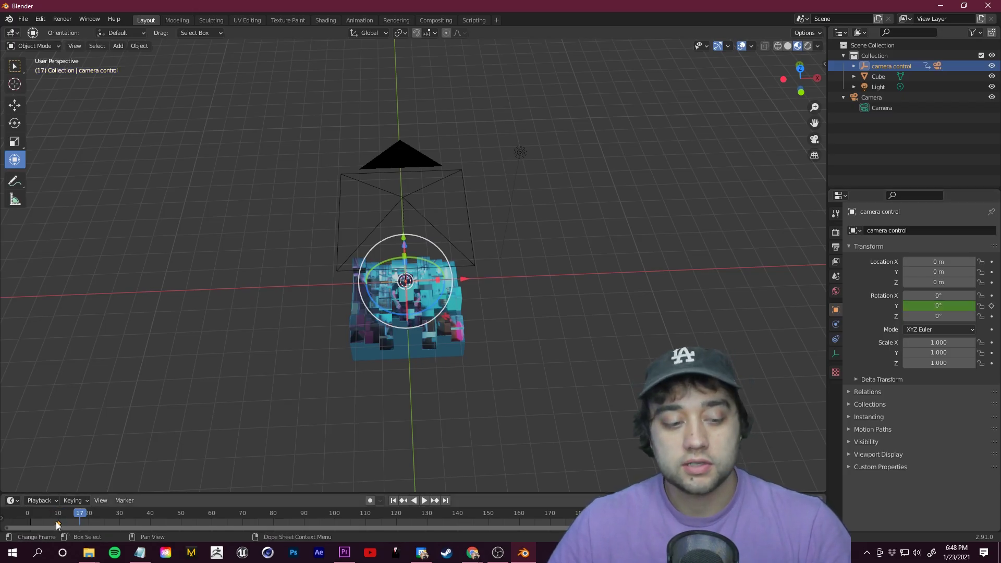
{"action": "key", "text": "space"}
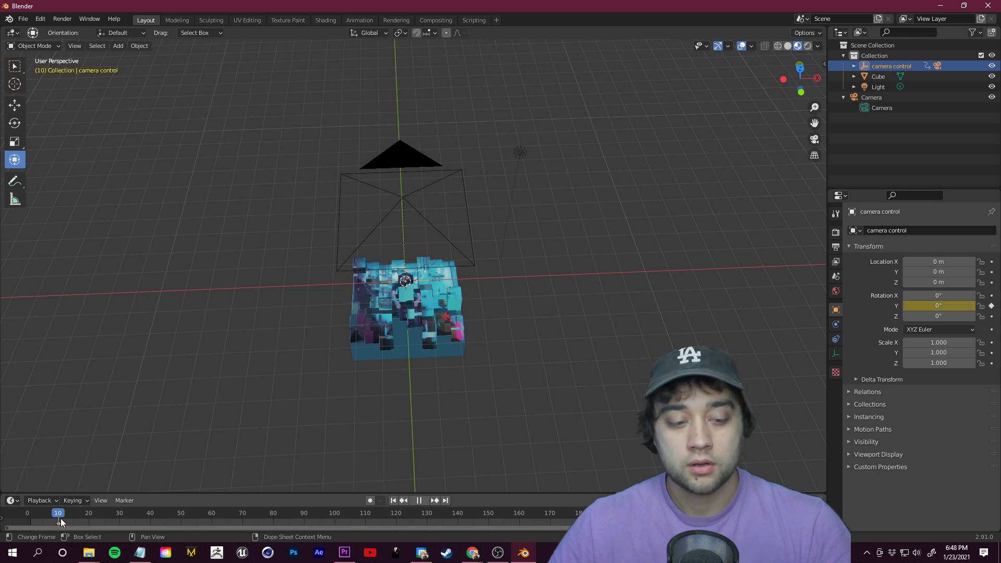
{"action": "key", "text": "space"}
Set the camera control's Y rotation to 90° at frame 50 and keyframe it
{"action": "left_click", "coordinate": [180, 517]}
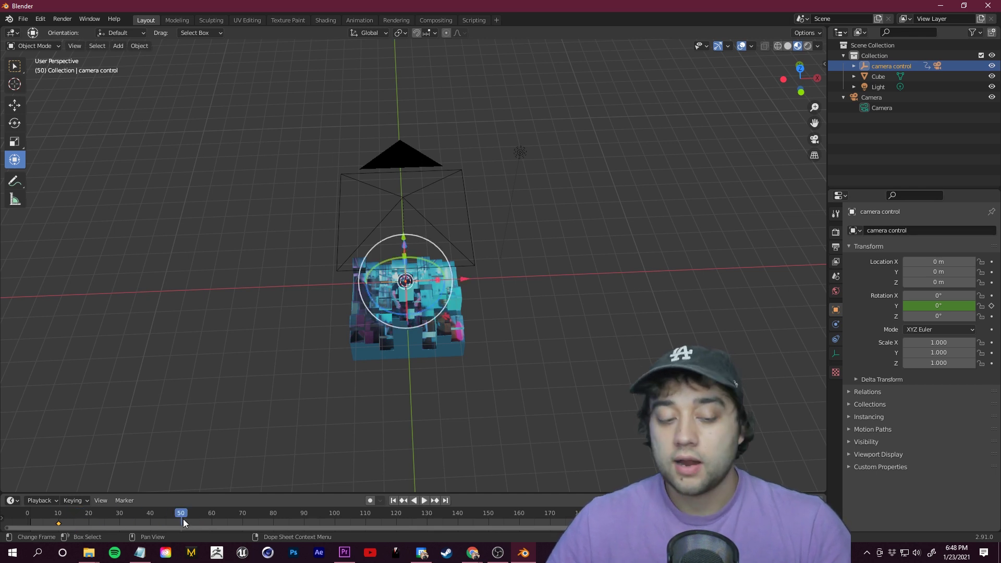
{"action": "left_click_drag", "start_coordinate": [942, 306], "coordinate": [981, 306]}
{"action": "left_click", "coordinate": [943, 306]}
{"action": "key", "text": "Return"}
{"action": "left_click", "coordinate": [946, 307]}
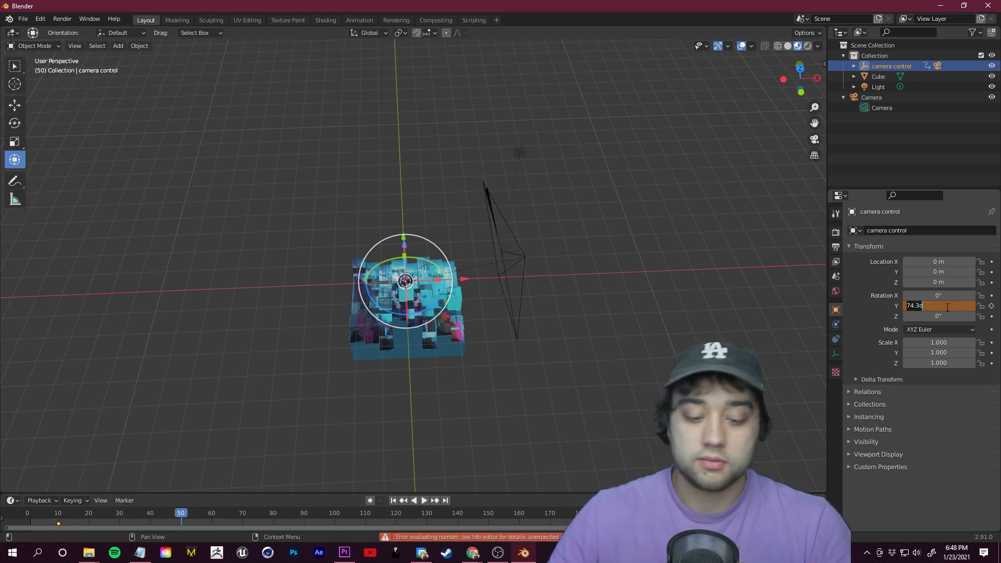
{"action": "type", "text": "90"}
{"action": "key", "text": "Return"}
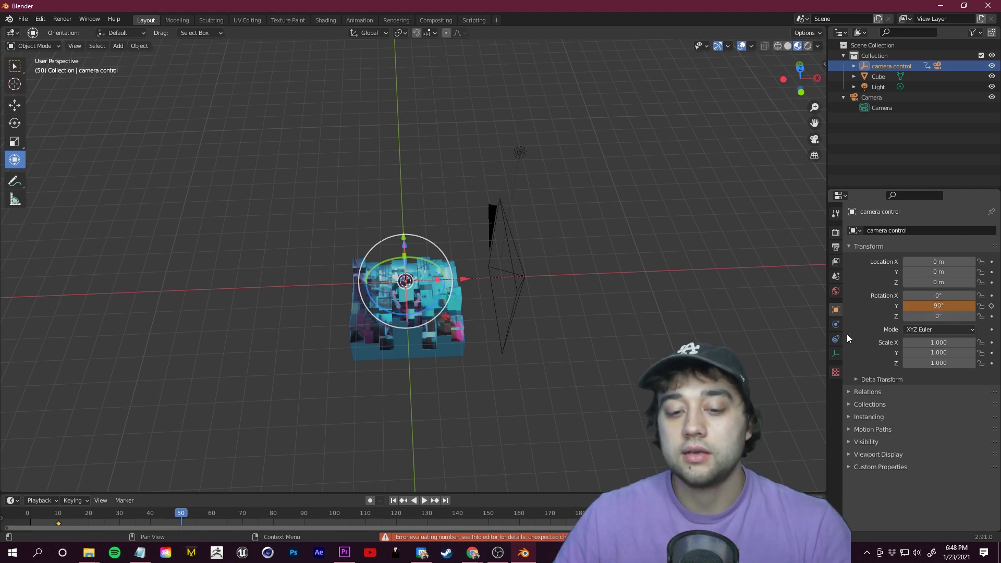
{"action": "left_click", "coordinate": [991, 307]}
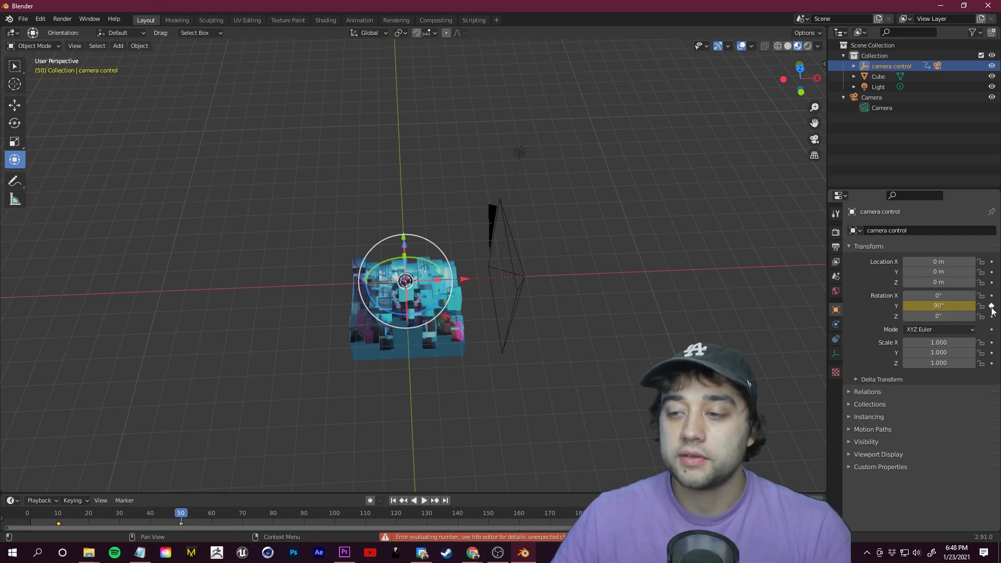
Play the camera control's Y rotation animation from frame 0 in the perspective view
{"action": "left_click_drag", "start_coordinate": [182, 516], "coordinate": [29, 518]}
{"action": "left_click", "coordinate": [425, 502]}
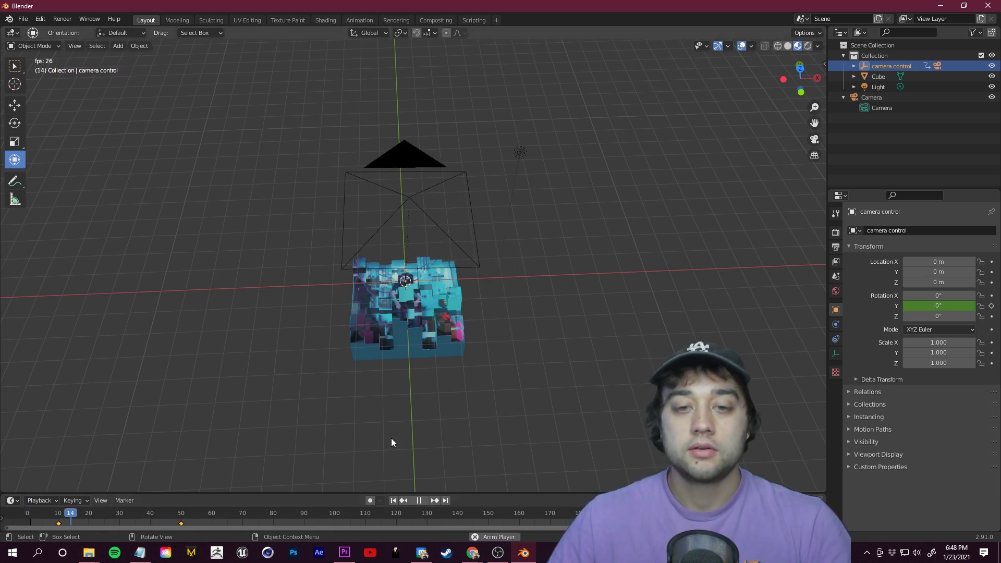
{"action": "left_click", "coordinate": [424, 502]}
Look through the camera and play the Y rotation animation twice from the start of the timeline
{"action": "left_click_drag", "start_coordinate": [257, 524], "coordinate": [32, 522]}
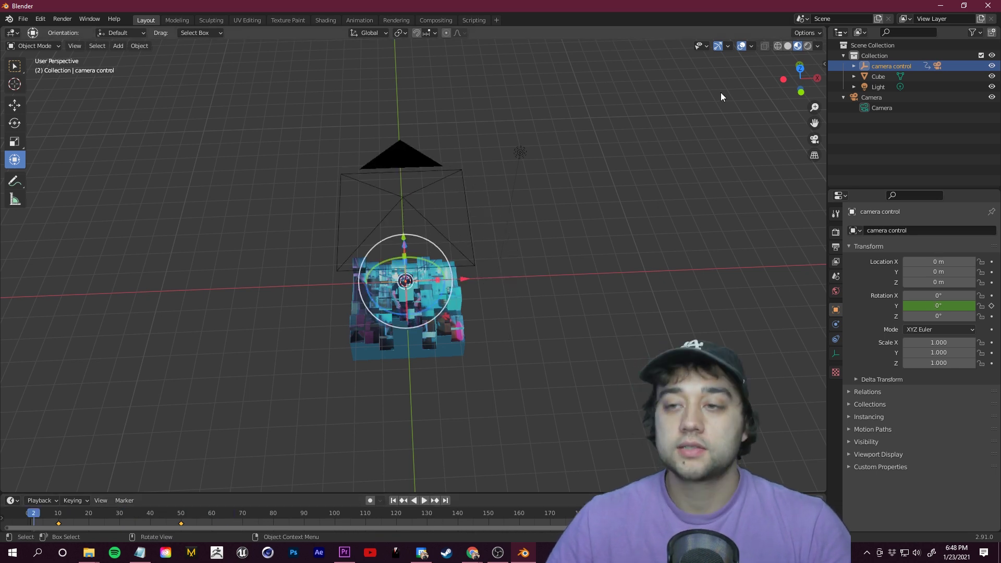
{"action": "left_click", "coordinate": [813, 141]}
{"action": "left_click", "coordinate": [423, 500]}
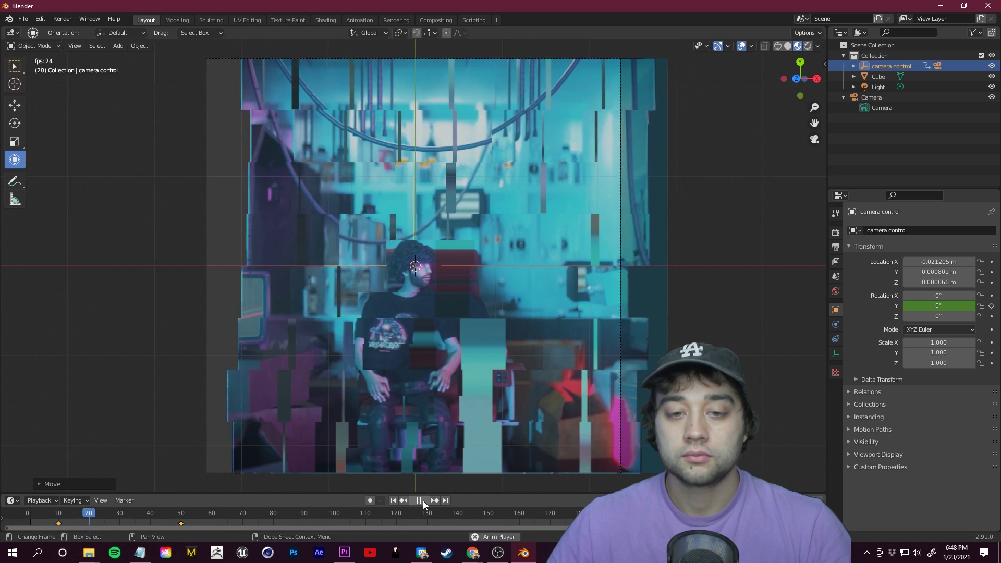
{"action": "left_click", "coordinate": [423, 501]}
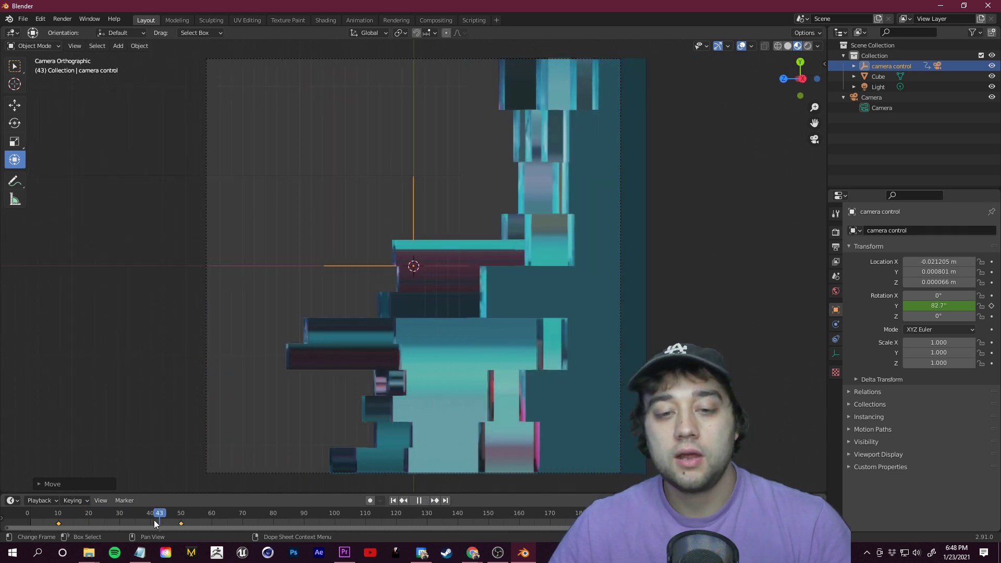
{"action": "left_click_drag", "start_coordinate": [167, 519], "coordinate": [30, 521]}
{"action": "left_click", "coordinate": [419, 501]}
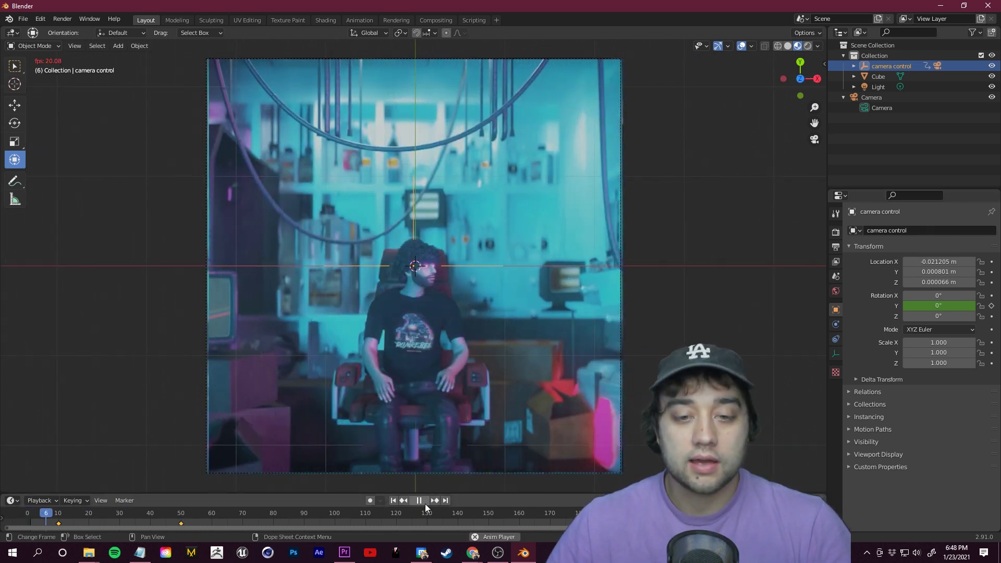
{"action": "left_click", "coordinate": [420, 501]}
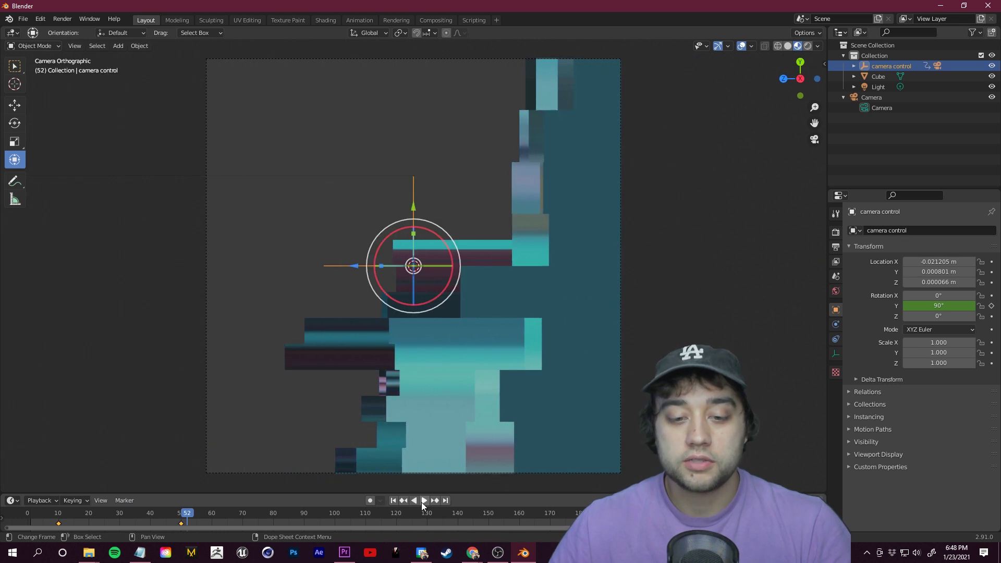
Play and scrub the camera control's X rotation animation in the camera view, then return the timeline to frame 0
{"action": "left_click_drag", "start_coordinate": [135, 522], "coordinate": [64, 525]}
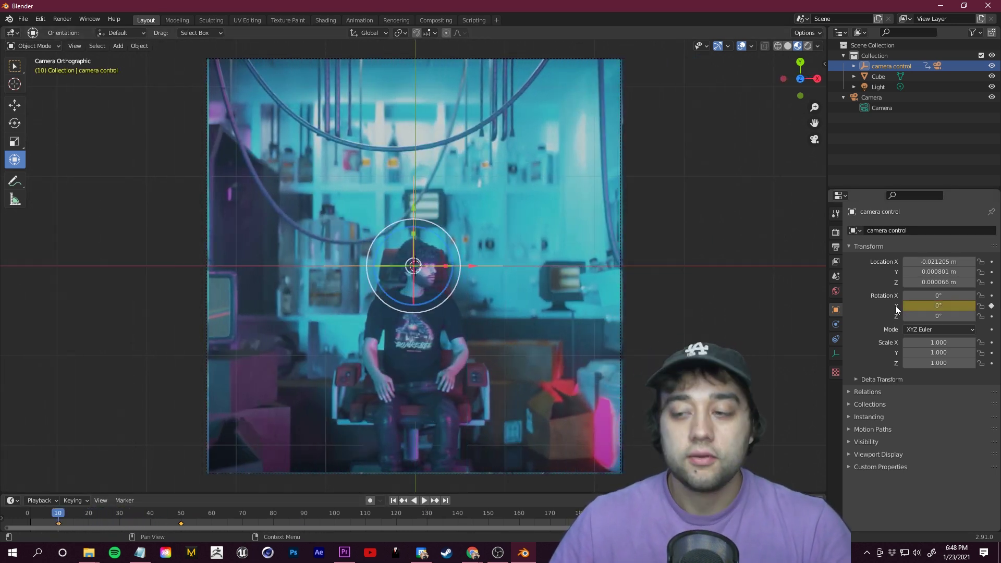
{"action": "key", "text": "space"}
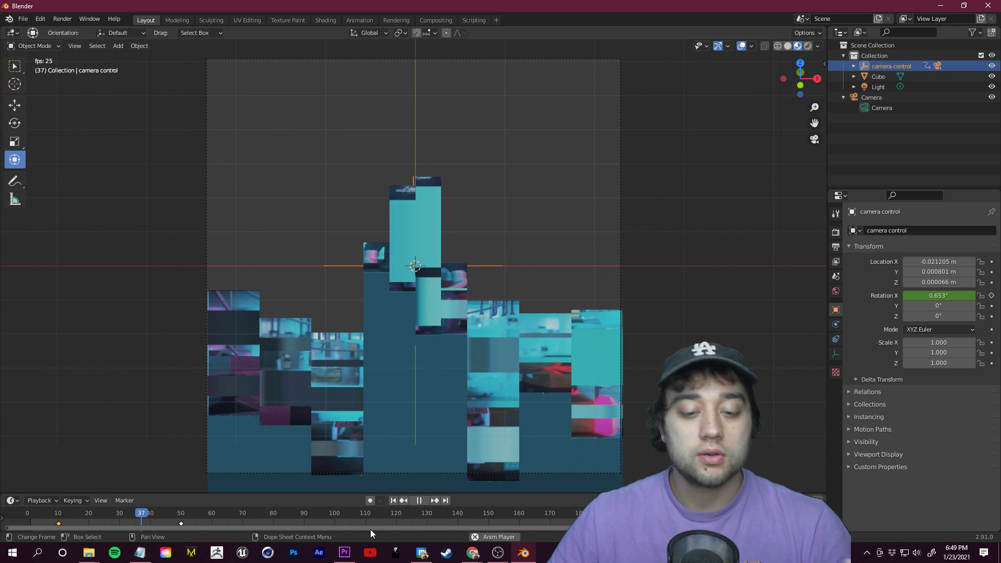
{"action": "left_click", "coordinate": [420, 501]}
{"action": "key", "text": "shift+Left"}
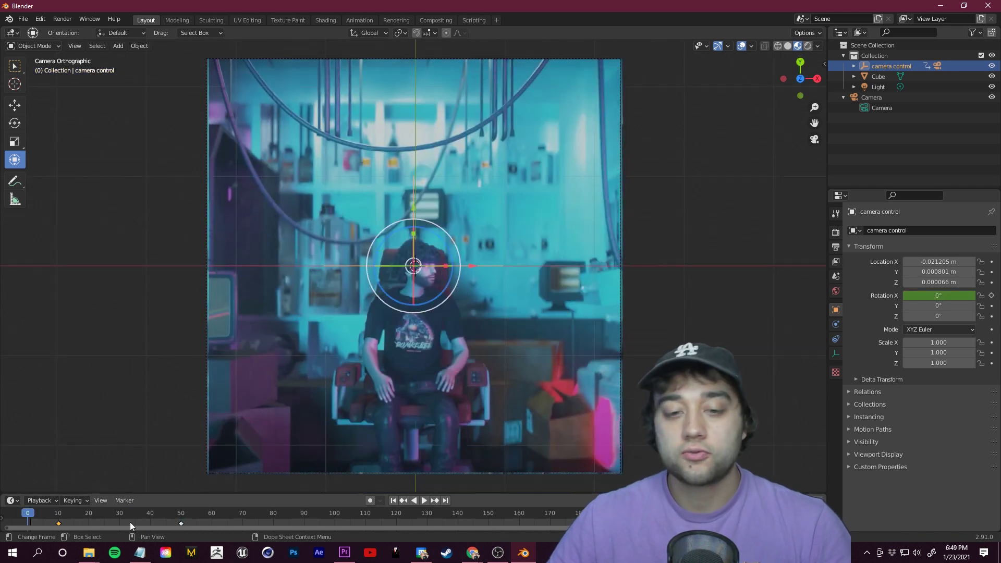
{"action": "left_click", "coordinate": [424, 502]}
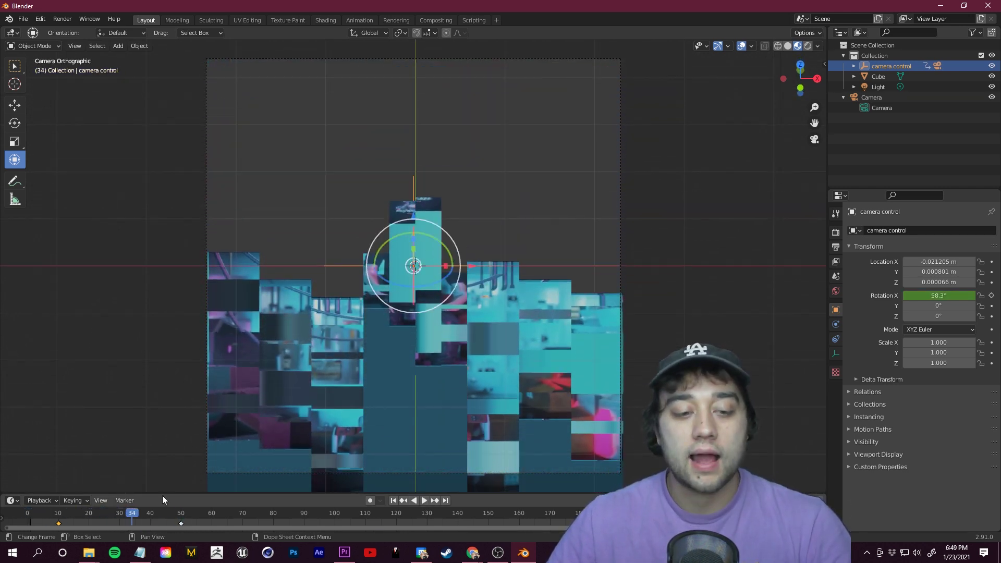
{"action": "left_click_drag", "start_coordinate": [131, 513], "coordinate": [101, 520]}
{"action": "left_click_drag", "start_coordinate": [125, 517], "coordinate": [19, 523]}
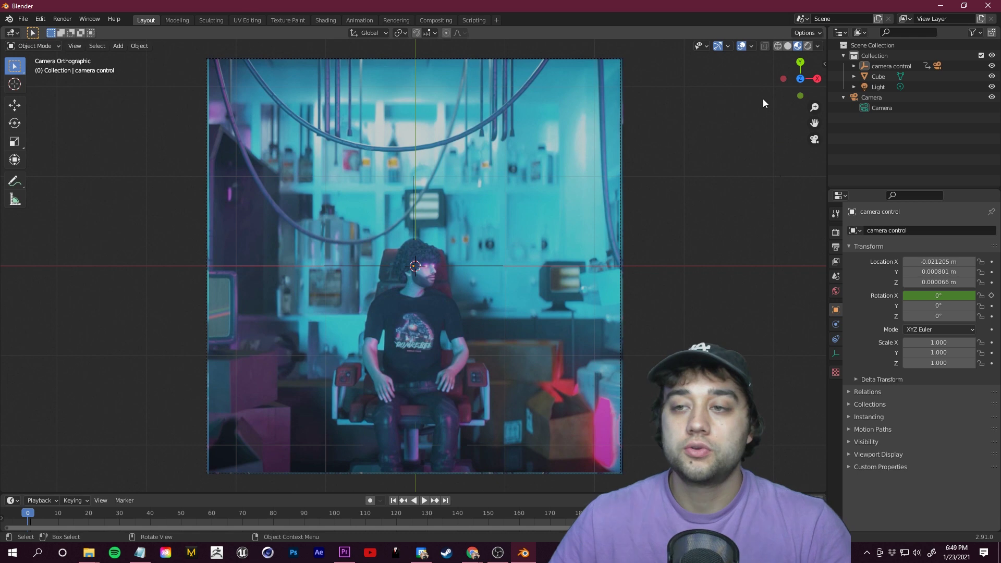
Leave the camera view and keyframe the Camera's Z rotation at 0° on frame 10
{"action": "left_click", "coordinate": [812, 140]}
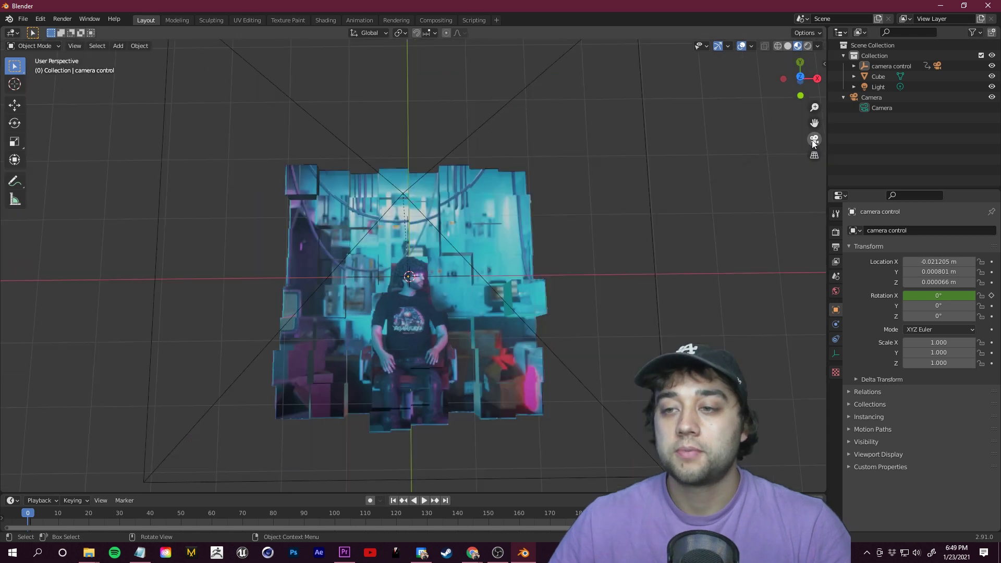
{"action": "left_click", "coordinate": [873, 98]}
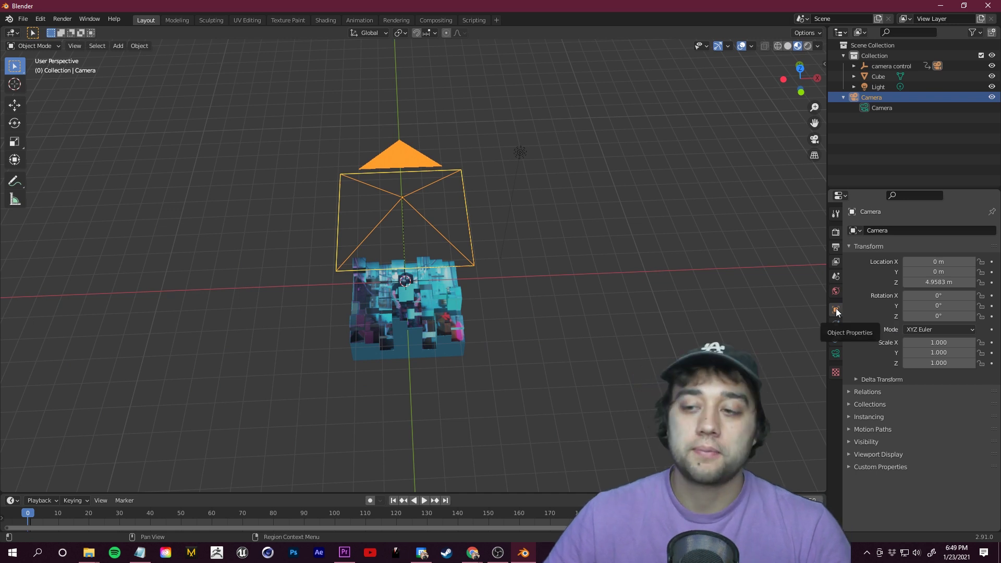
{"action": "key", "text": "space"}
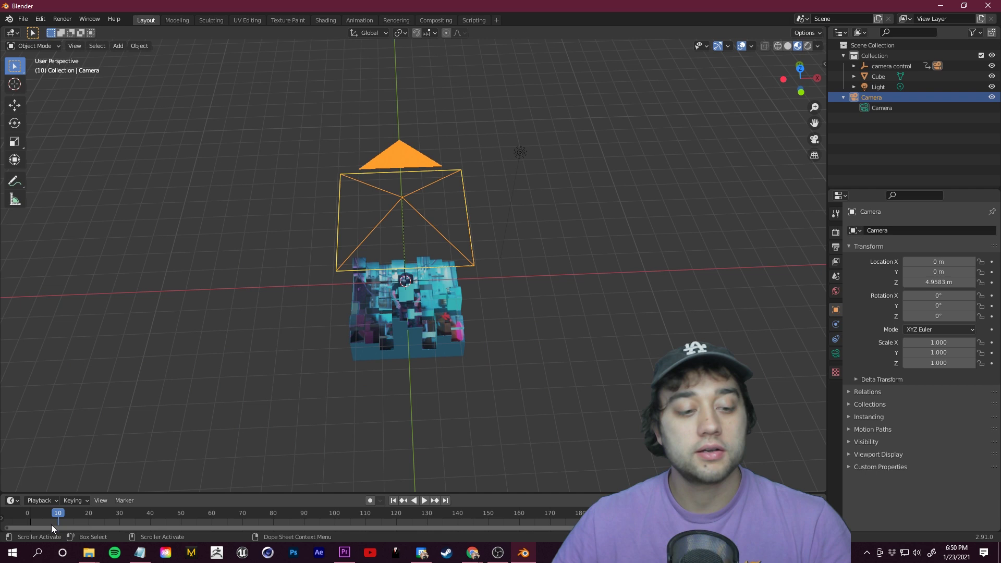
{"action": "left_click_drag", "start_coordinate": [938, 316], "coordinate": [909, 317]}
{"action": "key", "text": "ctrl+z"}
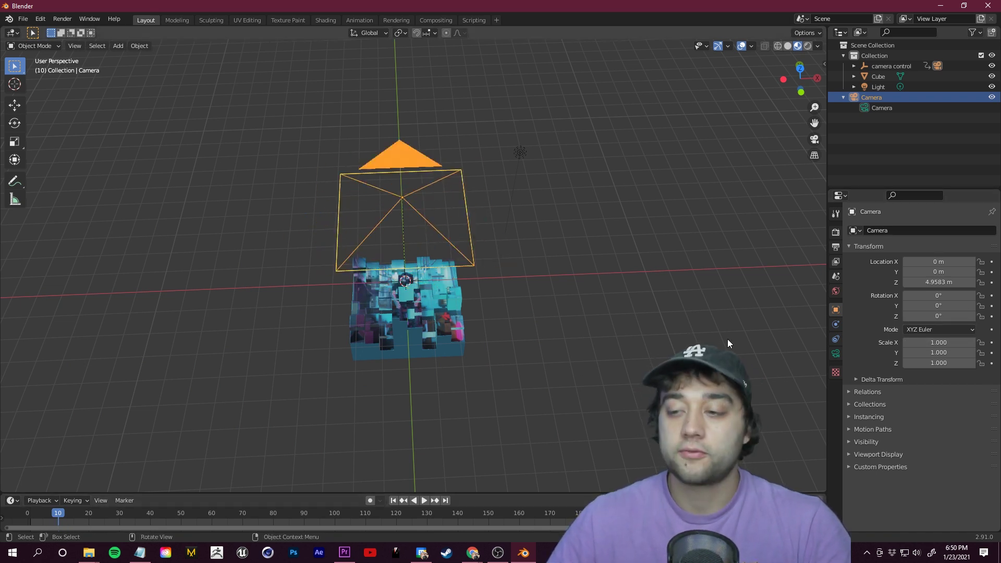
{"action": "left_click", "coordinate": [991, 316]}
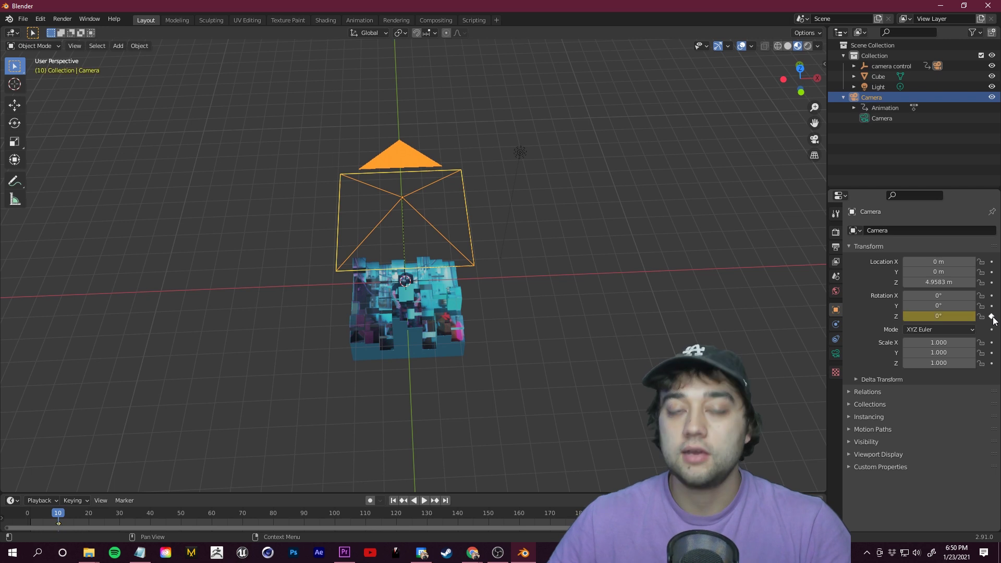
Set the Camera's Z rotation to 90° at frame 50 and keyframe it
{"action": "key", "text": "space"}
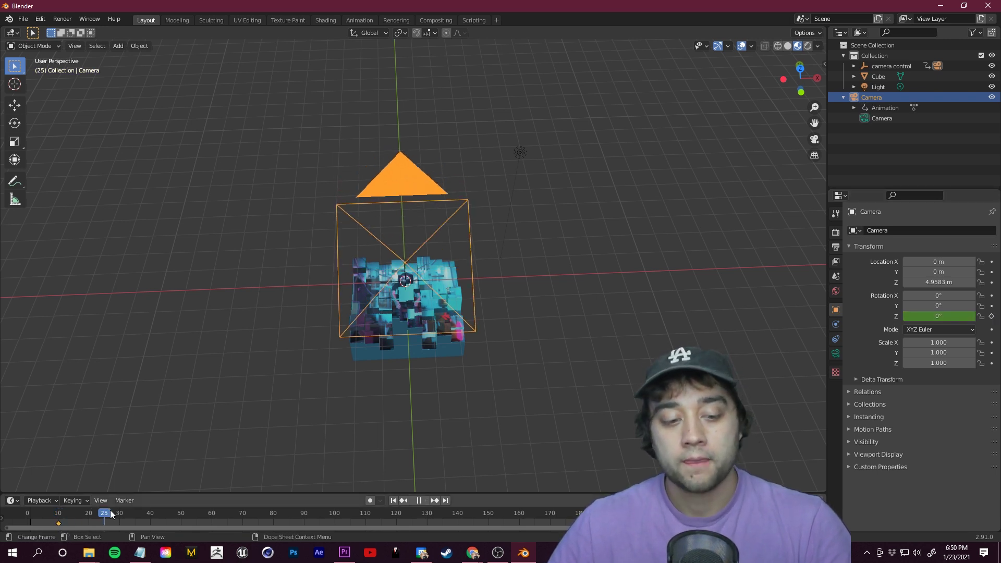
{"action": "key", "text": "space"}
{"action": "left_click_drag", "start_coordinate": [183, 515], "coordinate": [180, 515]}
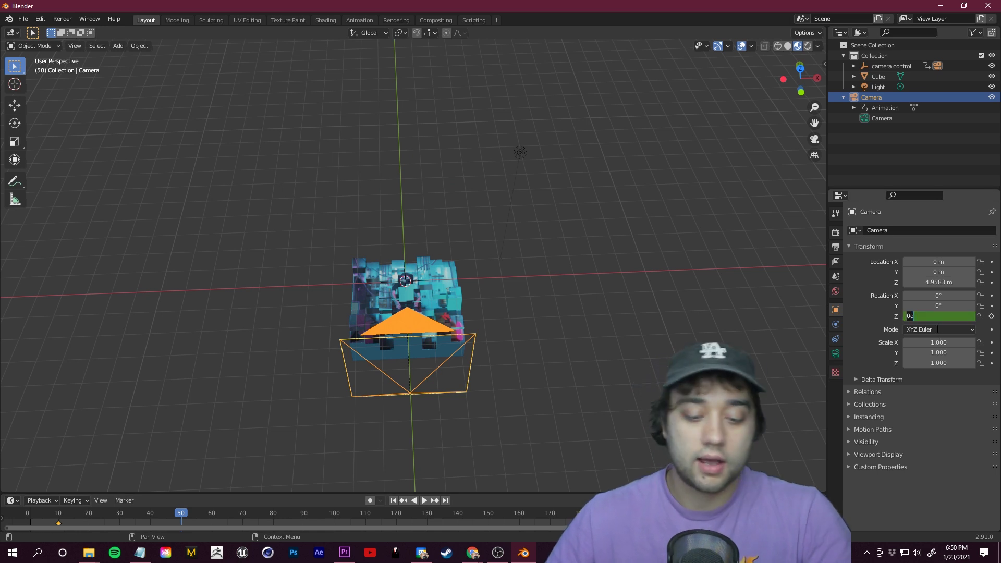
{"action": "key", "text": "Return"}
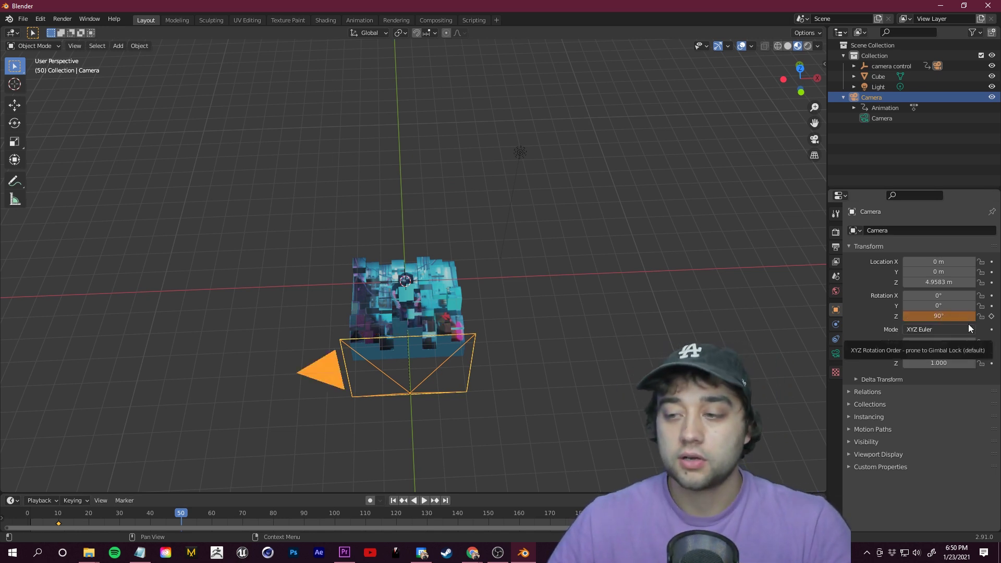
{"action": "left_click", "coordinate": [991, 316]}
Play the combined swing and roll animation from the start, in the perspective view and through the camera
{"action": "left_click_drag", "start_coordinate": [181, 514], "coordinate": [33, 519]}
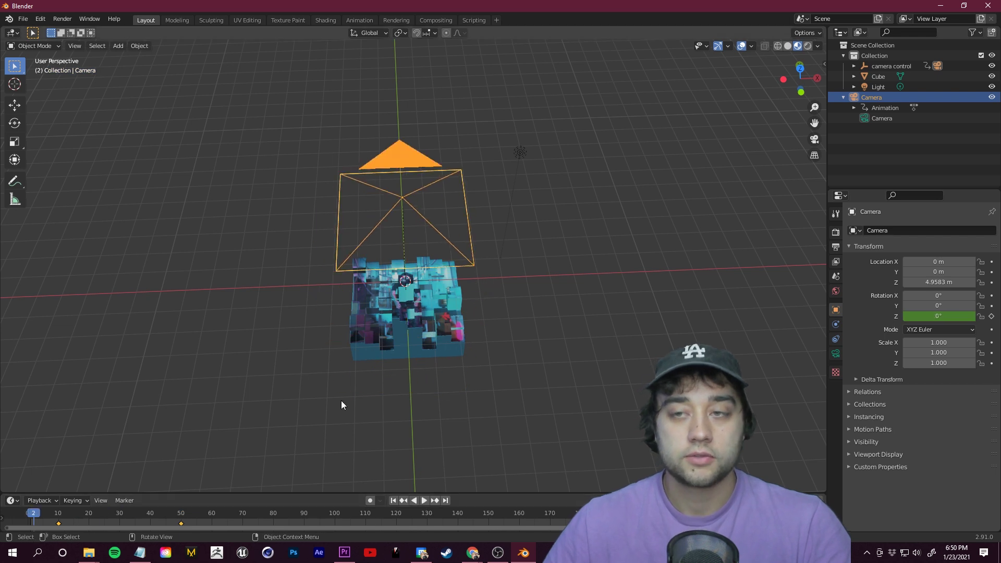
{"action": "left_click", "coordinate": [422, 501]}
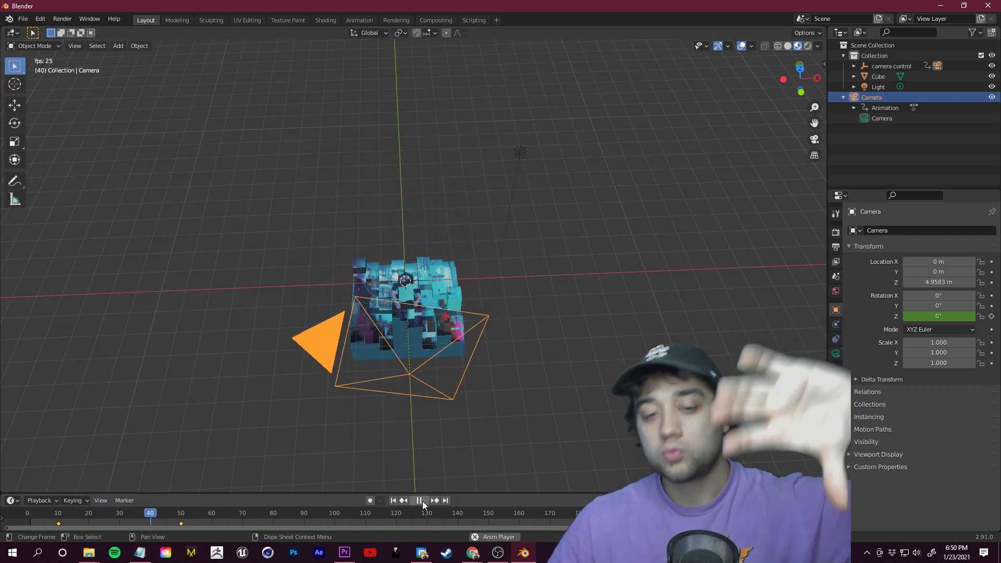
{"action": "left_click", "coordinate": [422, 502]}
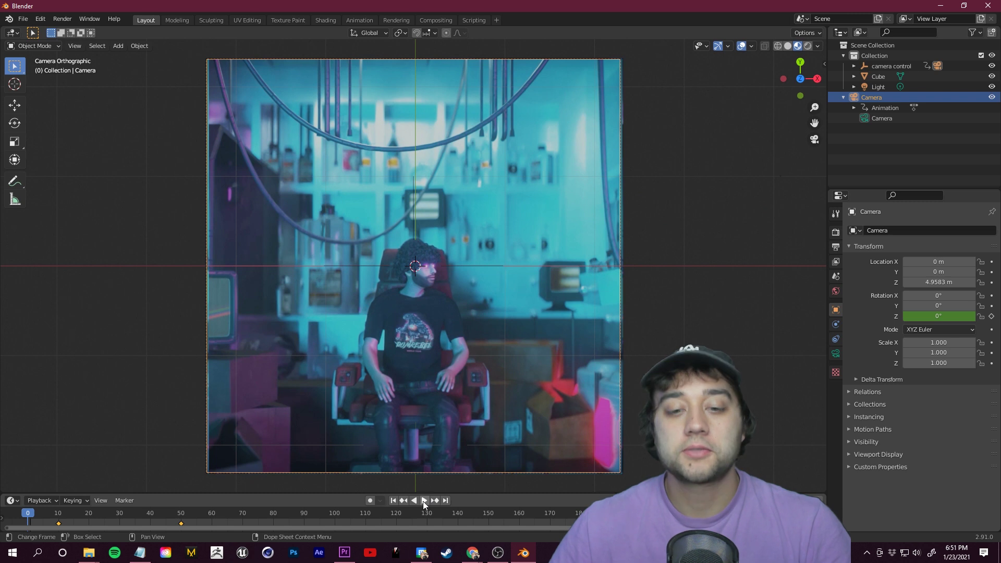
{"action": "left_click", "coordinate": [424, 501]}
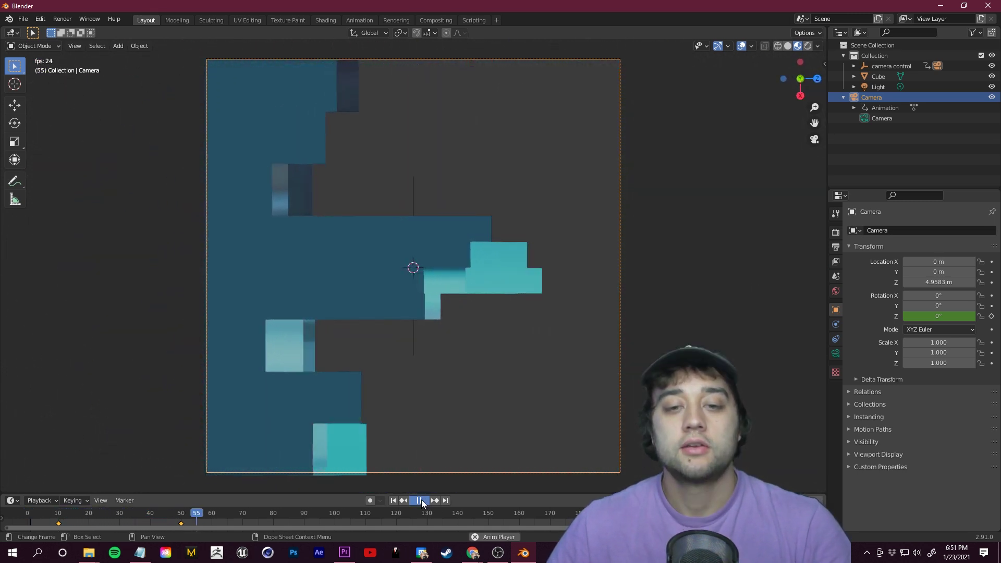
{"action": "left_click", "coordinate": [421, 499]}
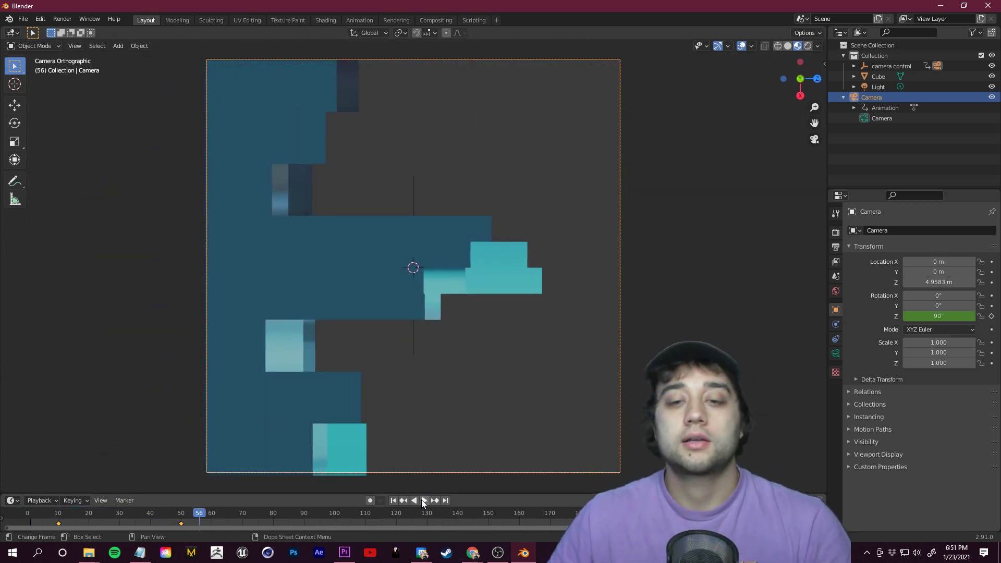
Leave the camera view, add a mesh cube at the origin and scale it to about 2.32 on all axes
{"action": "left_click", "coordinate": [813, 140]}
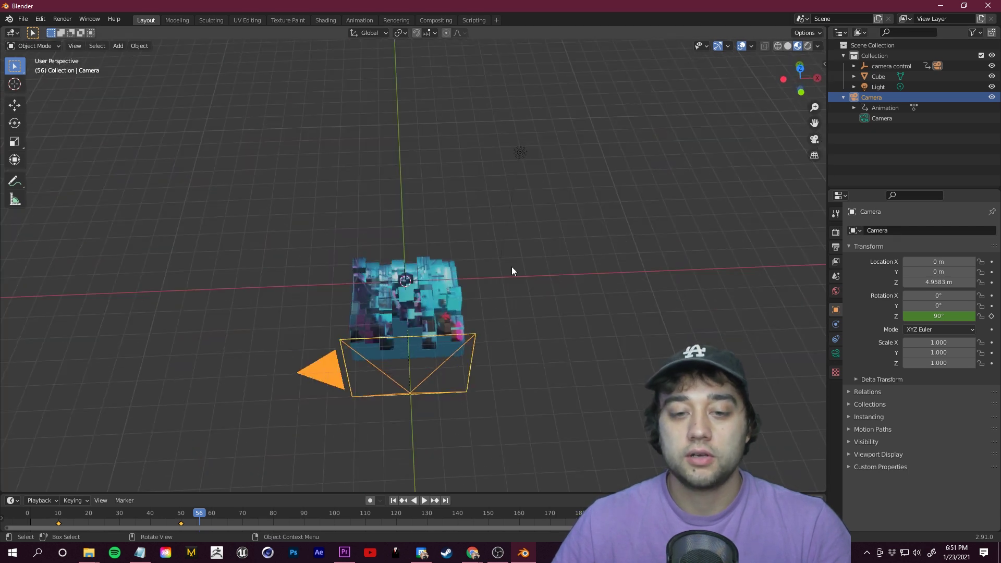
{"action": "middle_click_drag", "start_coordinate": [511, 267], "coordinate": [526, 185]}
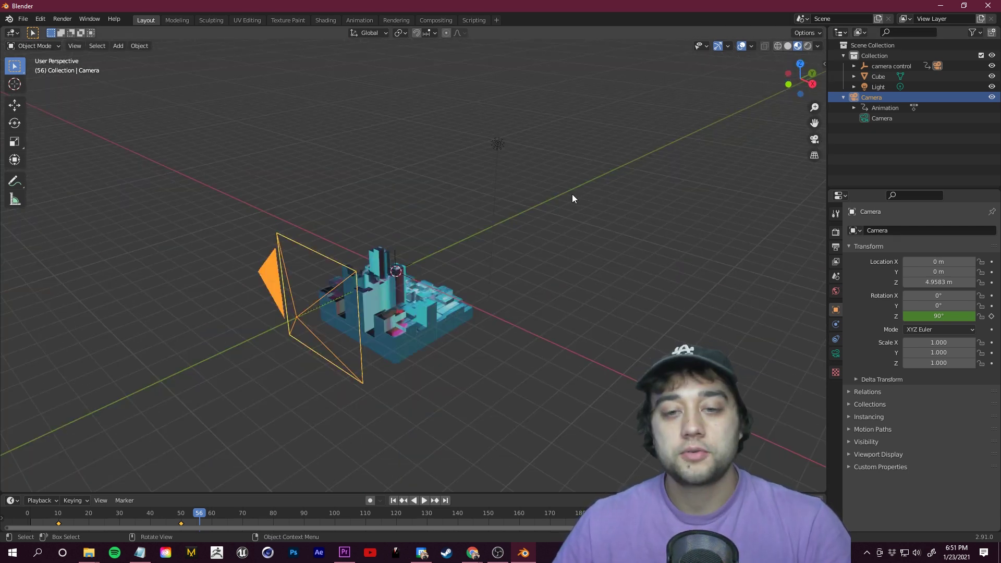
{"action": "key", "text": "shift+a"}
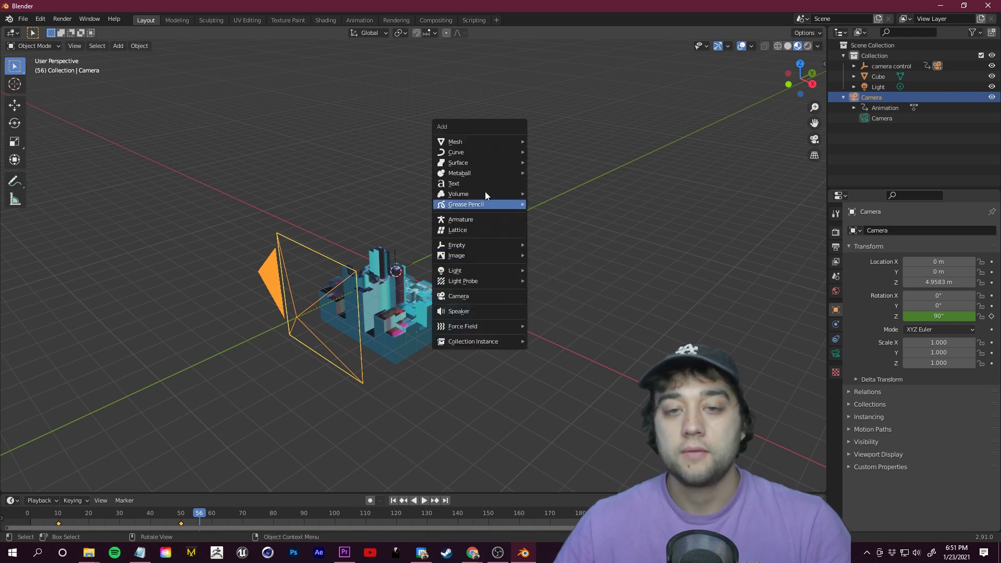
{"action": "mouse_move", "coordinate": [470, 139]}
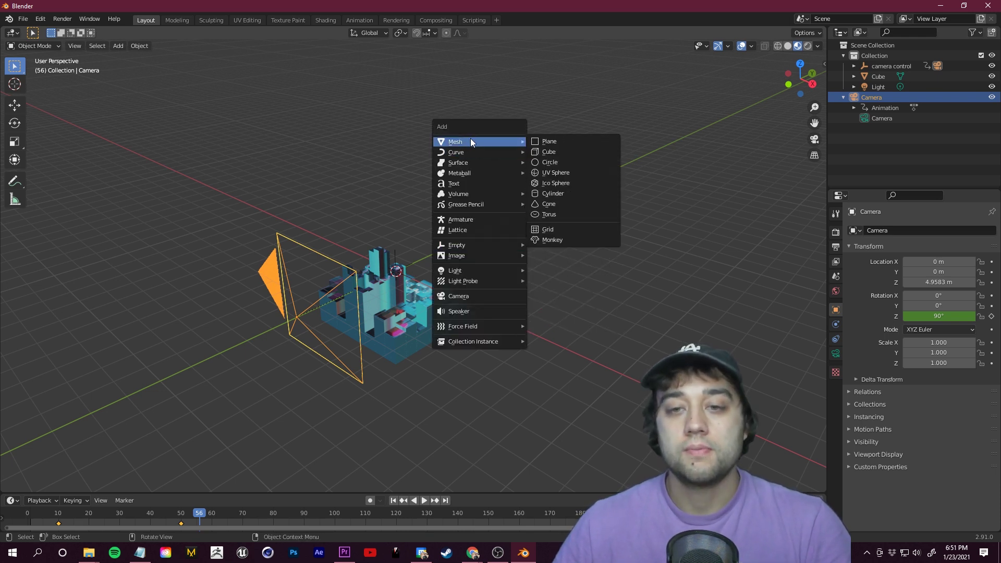
{"action": "left_click", "coordinate": [549, 152]}
{"action": "middle_click_drag", "start_coordinate": [574, 279], "coordinate": [406, 265]}
{"action": "key", "text": "s"}
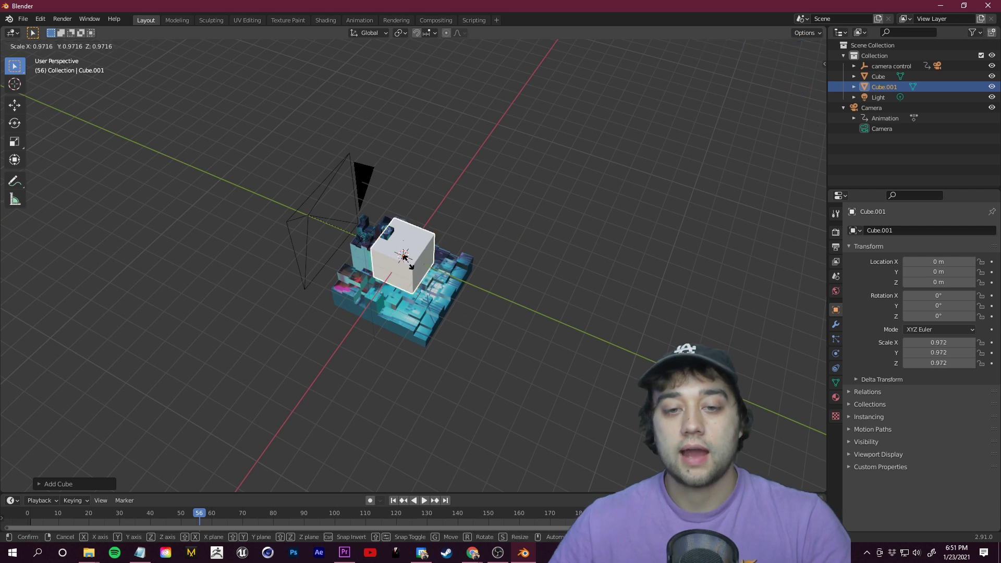
{"action": "left_click", "coordinate": [421, 259]}
{"action": "middle_click_drag", "start_coordinate": [421, 259], "coordinate": [438, 289]}
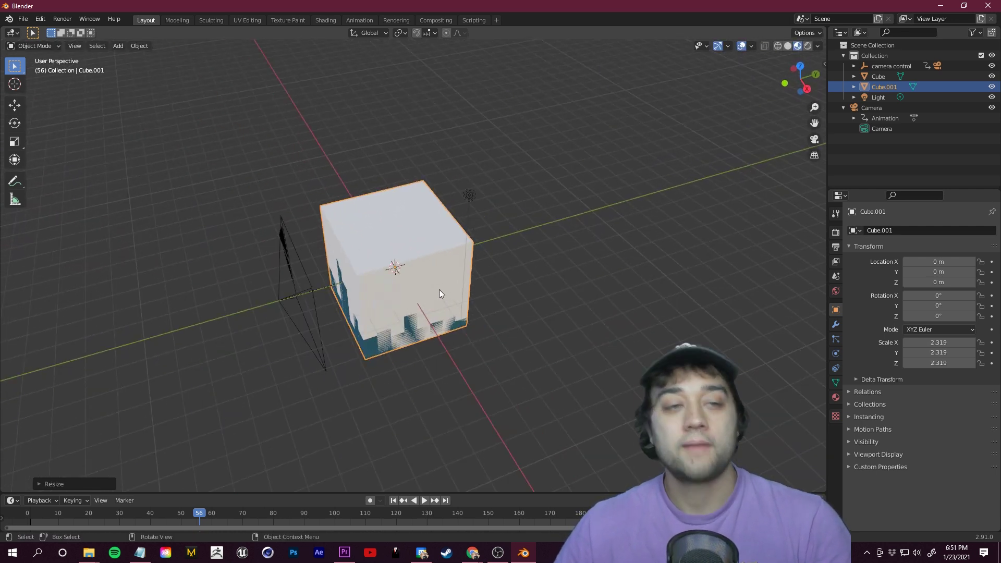
Move the new cube along the Y axis to about 6.2 m, behind the textured block grid
{"action": "left_click", "coordinate": [14, 109]}
{"action": "left_click_drag", "start_coordinate": [434, 256], "coordinate": [553, 235]}
{"action": "middle_click_drag", "start_coordinate": [555, 280], "coordinate": [458, 317]}
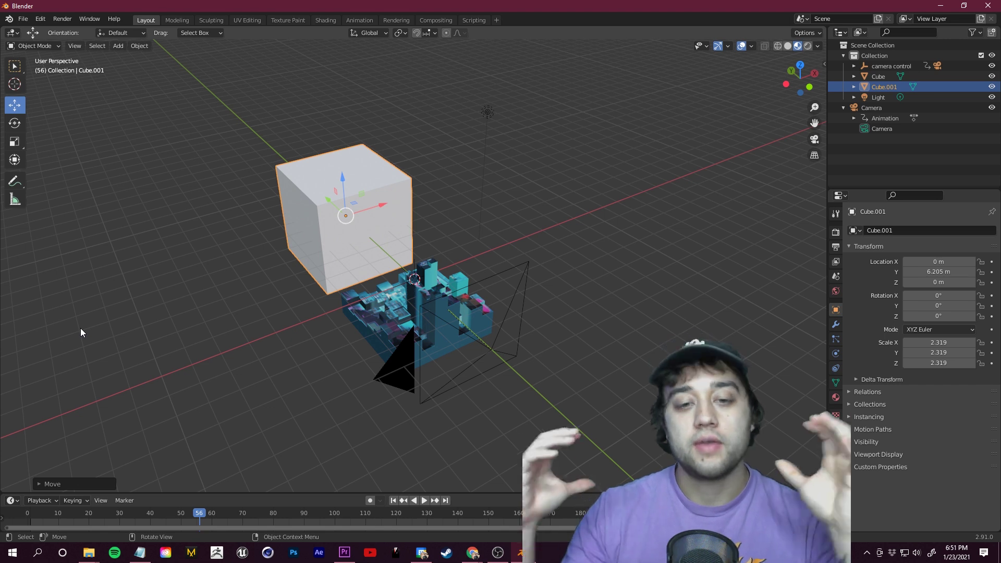
{"action": "middle_click_drag", "start_coordinate": [80, 328], "coordinate": [610, 212]}
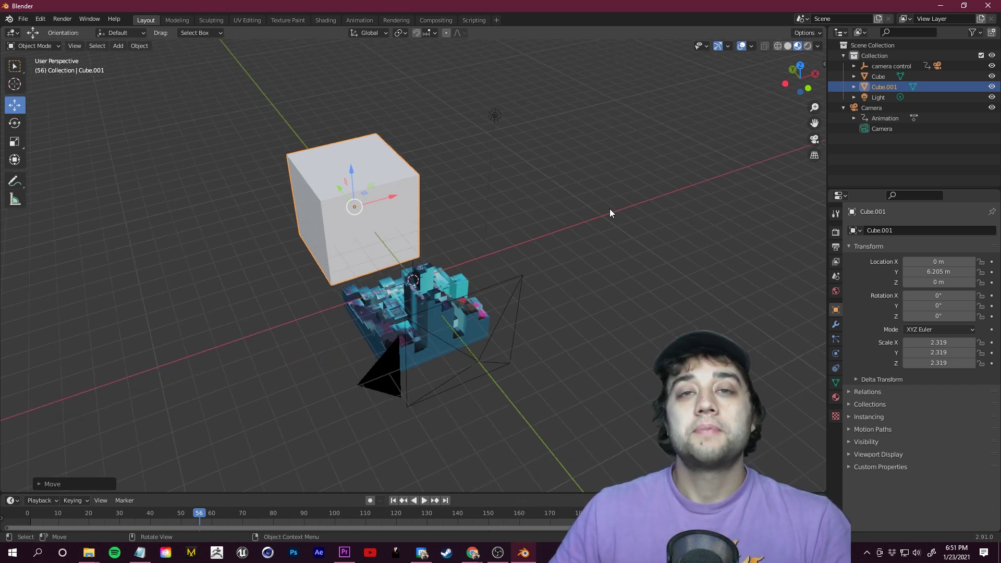
Check the cube's placement through the camera around frame 30 and move the cube closer to the grid, to about Y 5.52 m
{"action": "left_click", "coordinate": [814, 140]}
{"action": "left_click", "coordinate": [818, 139]}
{"action": "left_click", "coordinate": [819, 140]}
{"action": "left_click_drag", "start_coordinate": [202, 517], "coordinate": [120, 512]}
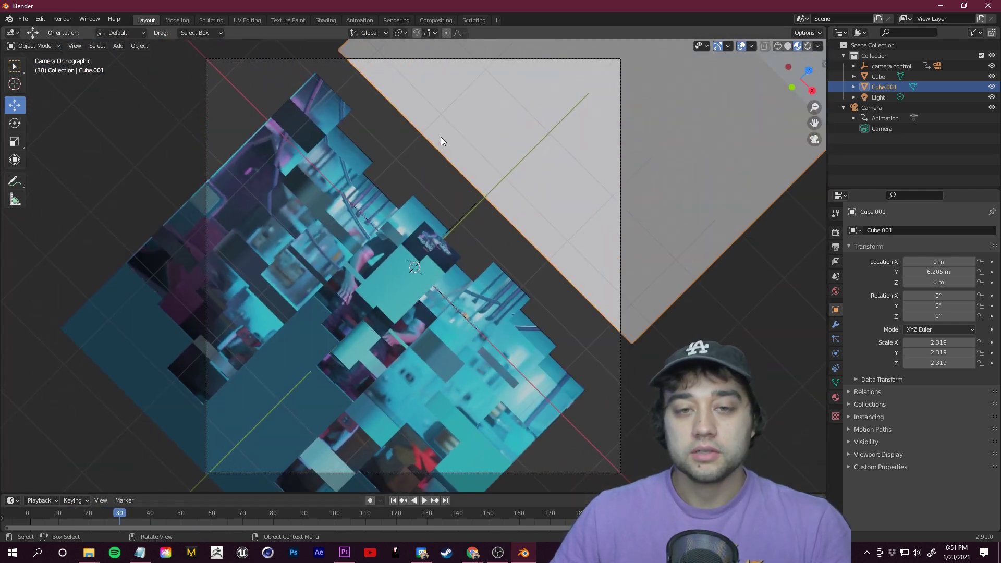
{"action": "left_click", "coordinate": [814, 140]}
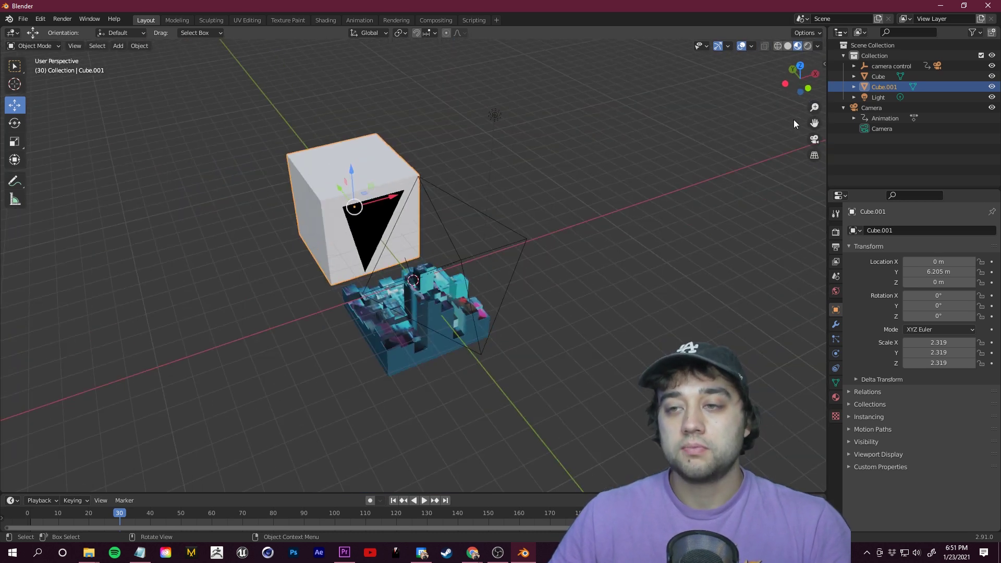
{"action": "left_click_drag", "start_coordinate": [318, 191], "coordinate": [331, 198]}
{"action": "middle_click_drag", "start_coordinate": [331, 198], "coordinate": [390, 298]}
{"action": "left_click", "coordinate": [813, 139]}
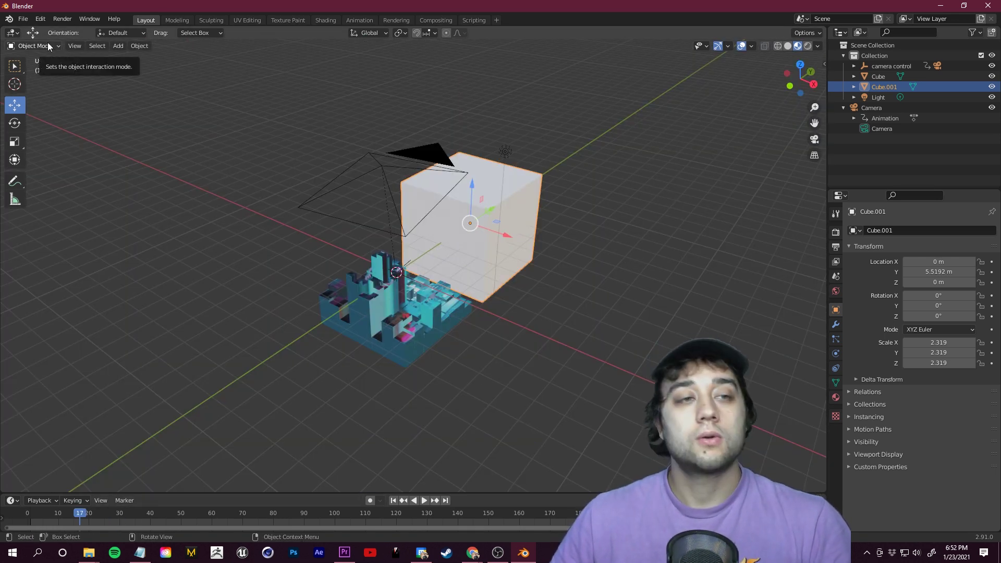
Switch the new cube to Edit Mode and subdivide all its faces three times
{"action": "left_click", "coordinate": [48, 45]}
{"action": "left_click", "coordinate": [44, 70]}
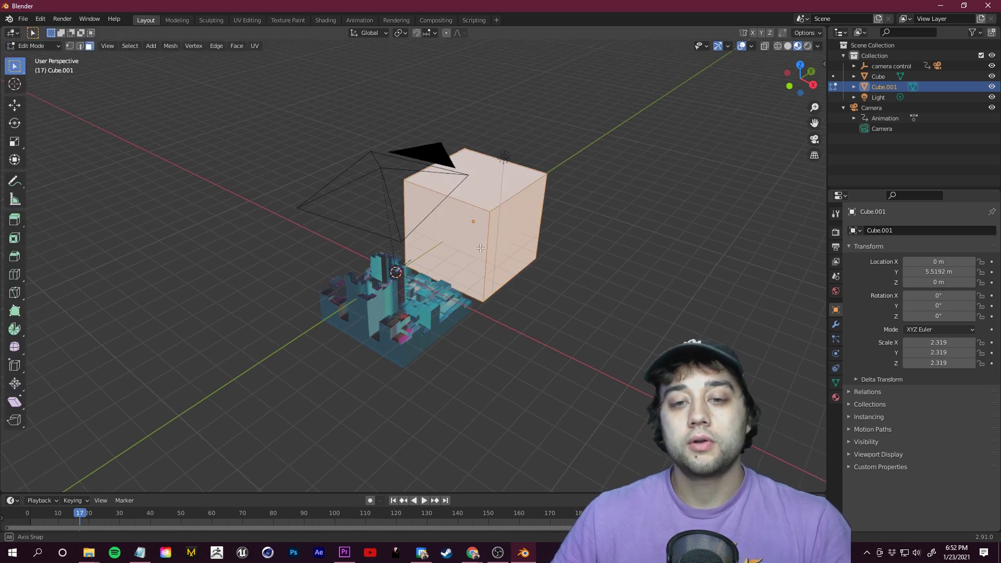
{"action": "middle_click_drag", "start_coordinate": [480, 248], "coordinate": [482, 242]}
{"action": "left_click", "coordinate": [69, 46]}
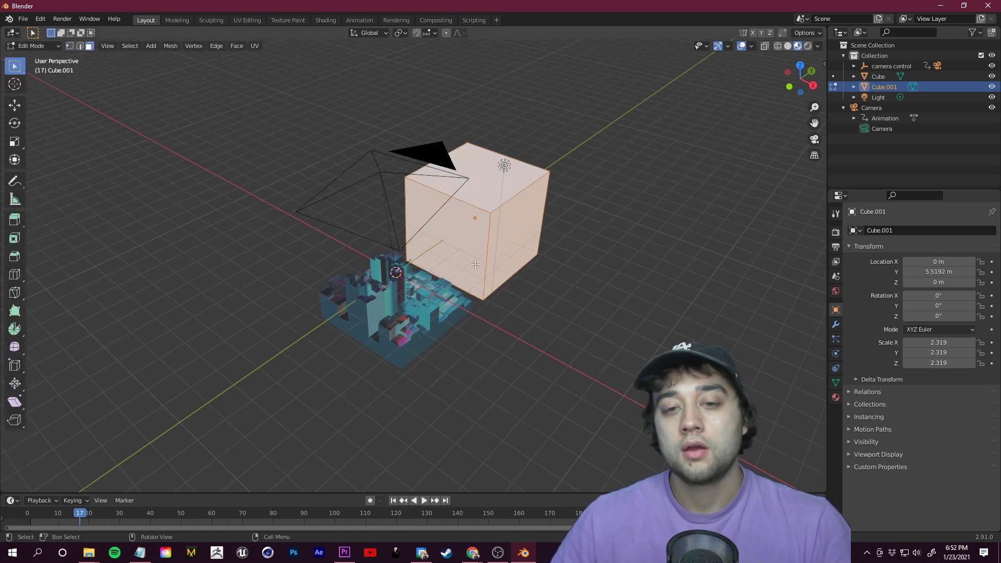
{"action": "right_click", "coordinate": [454, 237]}
{"action": "left_click", "coordinate": [454, 237]}
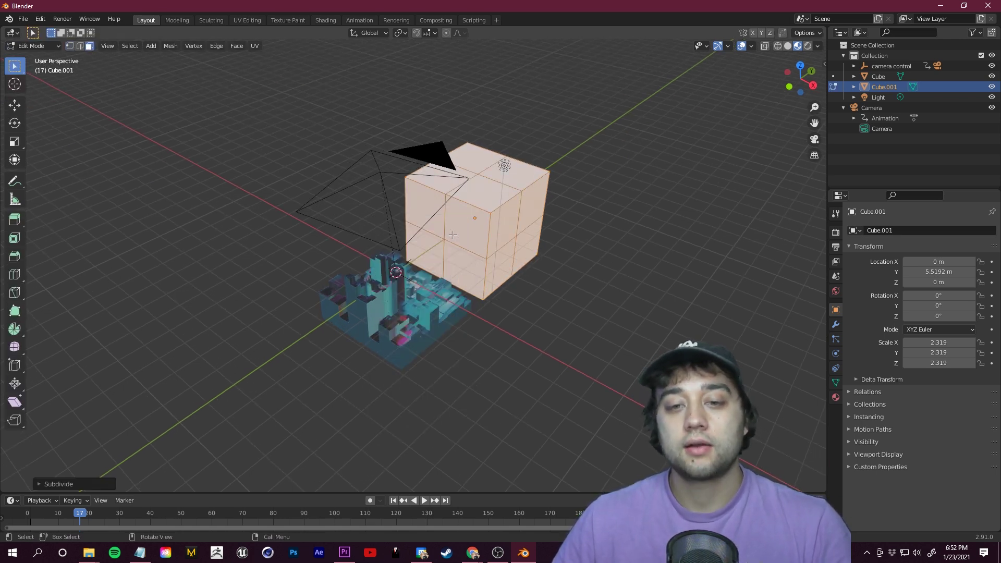
{"action": "right_click", "coordinate": [452, 234]}
{"action": "left_click", "coordinate": [452, 235]}
{"action": "middle_click_drag", "start_coordinate": [451, 274], "coordinate": [438, 242]}
{"action": "right_click", "coordinate": [438, 242]}
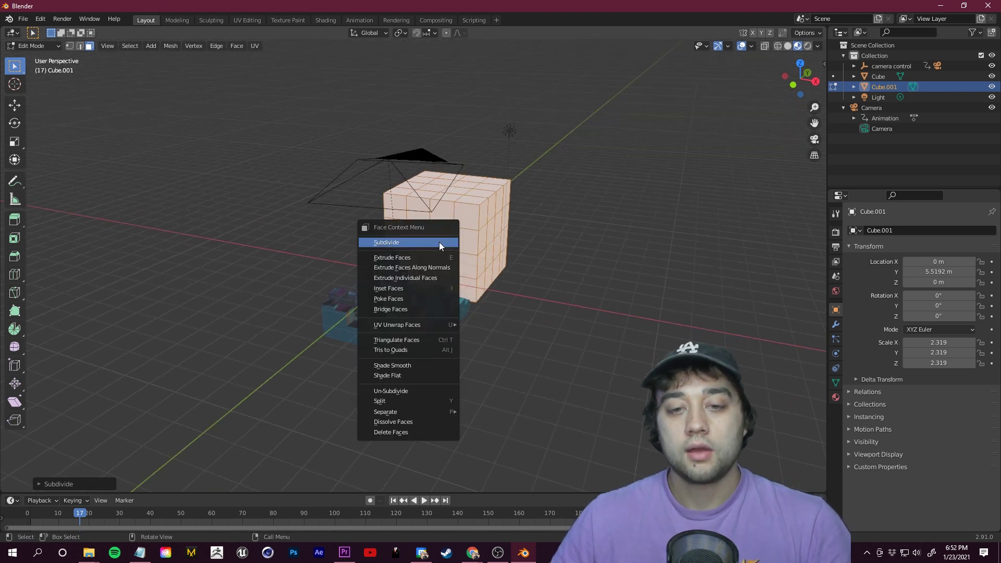
{"action": "left_click", "coordinate": [439, 244]}
{"action": "middle_click_drag", "start_coordinate": [473, 280], "coordinate": [452, 276]}
{"action": "scroll", "coordinate": [386, 209], "scroll_direction": "up", "scroll_amount": 4}
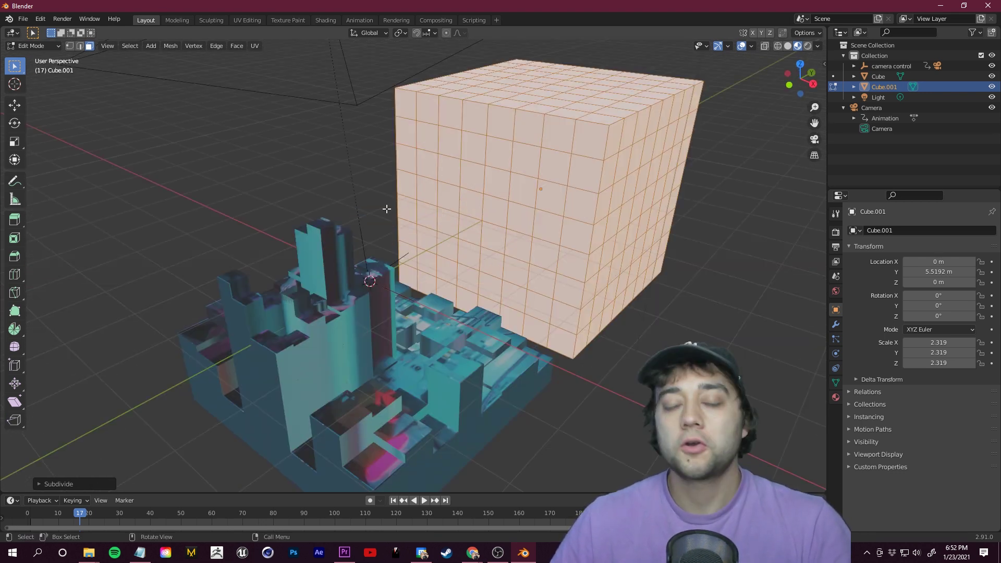
Extrude individual faces on the cube's side facing the textured grid by varying amounts to form an uneven block surface
{"action": "mouse_move", "coordinate": [411, 215]}
{"action": "middle_mouse_down"}
{"action": "mouse_move", "coordinate": [525, 246]}
{"action": "mouse_move", "coordinate": [417, 221]}
{"action": "middle_mouse_up"}
{"action": "scroll", "coordinate": [492, 245], "scroll_direction": "down", "scroll_amount": 3}
{"action": "scroll", "coordinate": [393, 218], "scroll_direction": "up", "scroll_amount": 3}
{"action": "left_click", "coordinate": [244, 136]}
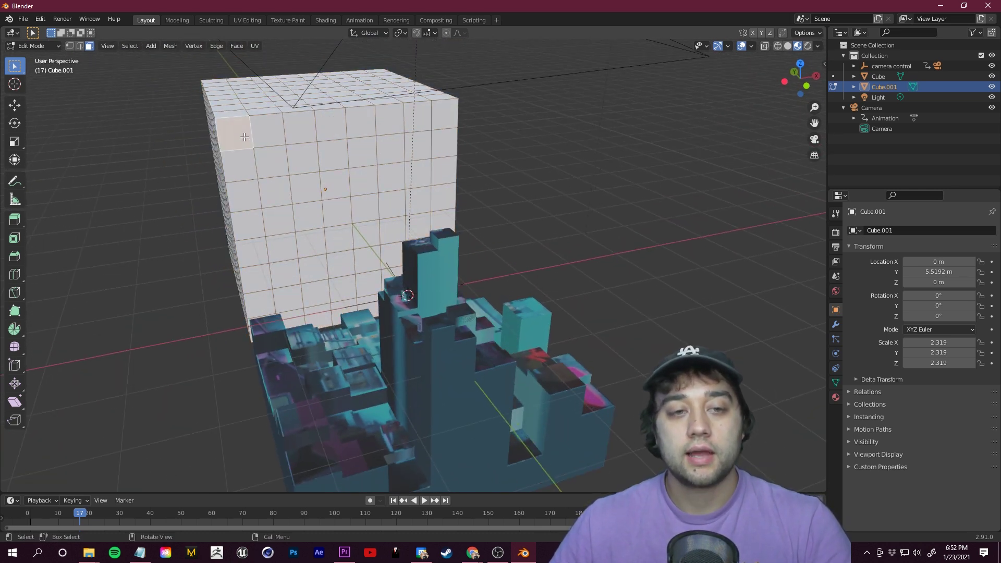
{"action": "middle_click_drag", "start_coordinate": [246, 140], "coordinate": [245, 181]}
{"action": "key", "text": "e"}
{"action": "left_click", "coordinate": [222, 201]}
{"action": "left_click", "coordinate": [204, 229]}
{"action": "key", "text": "e"}
{"action": "left_click", "coordinate": [229, 233]}
{"action": "left_click", "coordinate": [199, 266]}
{"action": "key", "text": "e"}
{"action": "left_click", "coordinate": [237, 286]}
{"action": "left_click", "coordinate": [207, 303]}
{"action": "key", "text": "e"}
{"action": "left_click", "coordinate": [230, 311]}
{"action": "left_click", "coordinate": [212, 329]}
{"action": "key", "text": "e"}
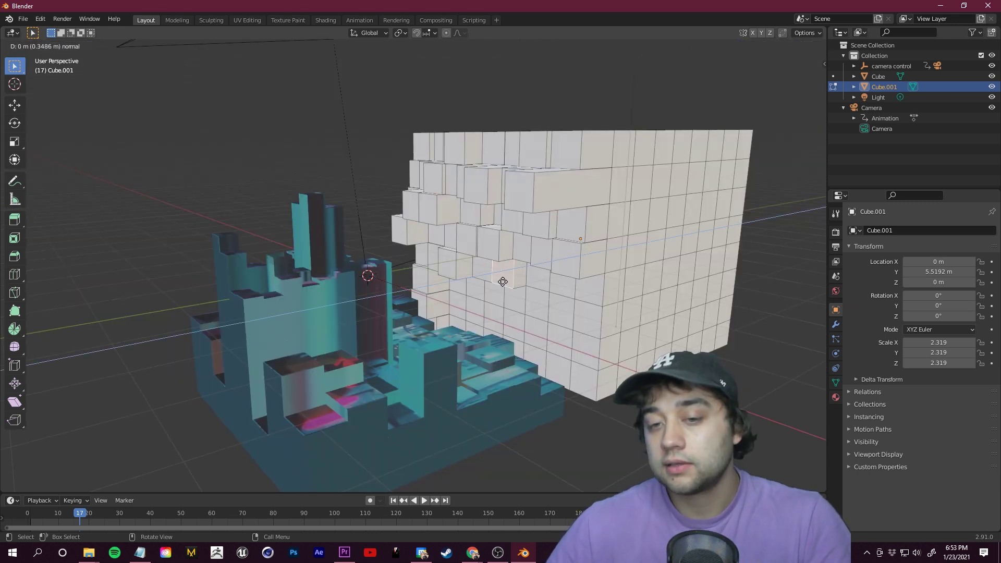
{"action": "left_click", "coordinate": [503, 281]}
{"action": "left_click", "coordinate": [529, 281]}
{"action": "key", "text": "e"}
{"action": "left_click", "coordinate": [518, 282]}
{"action": "left_click", "coordinate": [553, 286]}
{"action": "key", "text": "e"}
{"action": "left_click", "coordinate": [544, 289]}
{"action": "left_click", "coordinate": [569, 299]}
{"action": "key", "text": "e"}
{"action": "left_click", "coordinate": [562, 301]}
{"action": "left_click", "coordinate": [453, 286]}
{"action": "key", "text": "e"}
{"action": "left_click", "coordinate": [448, 288]}
{"action": "left_click", "coordinate": [507, 301]}
{"action": "key", "text": "e"}
{"action": "left_click", "coordinate": [490, 300]}
{"action": "left_click", "coordinate": [528, 307]}
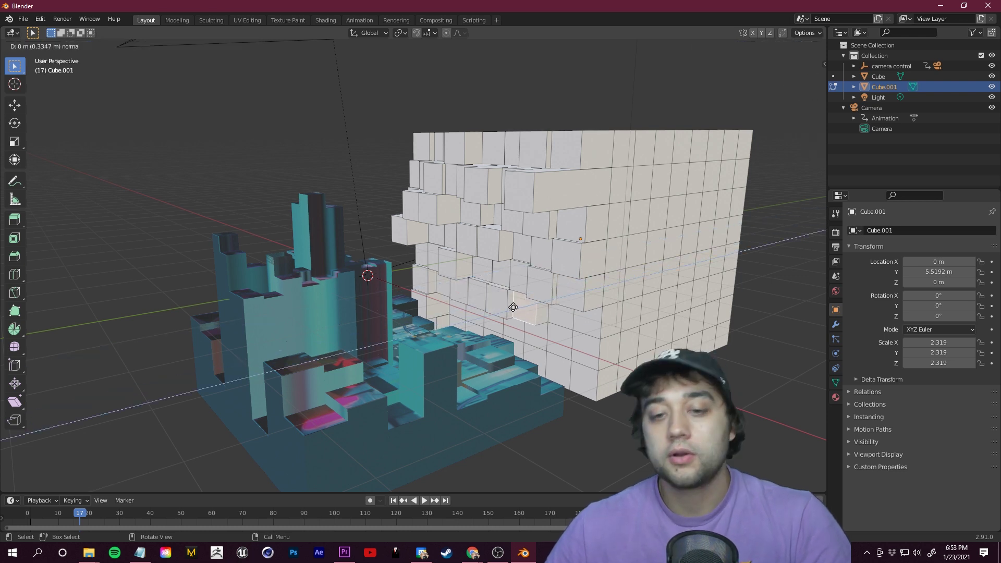
{"action": "left_click", "coordinate": [512, 310]}
{"action": "left_click", "coordinate": [561, 318]}
{"action": "key", "text": "e"}
{"action": "left_click", "coordinate": [539, 321]}
{"action": "left_click", "coordinate": [588, 327]}
{"action": "key", "text": "e"}
{"action": "left_click", "coordinate": [569, 331]}
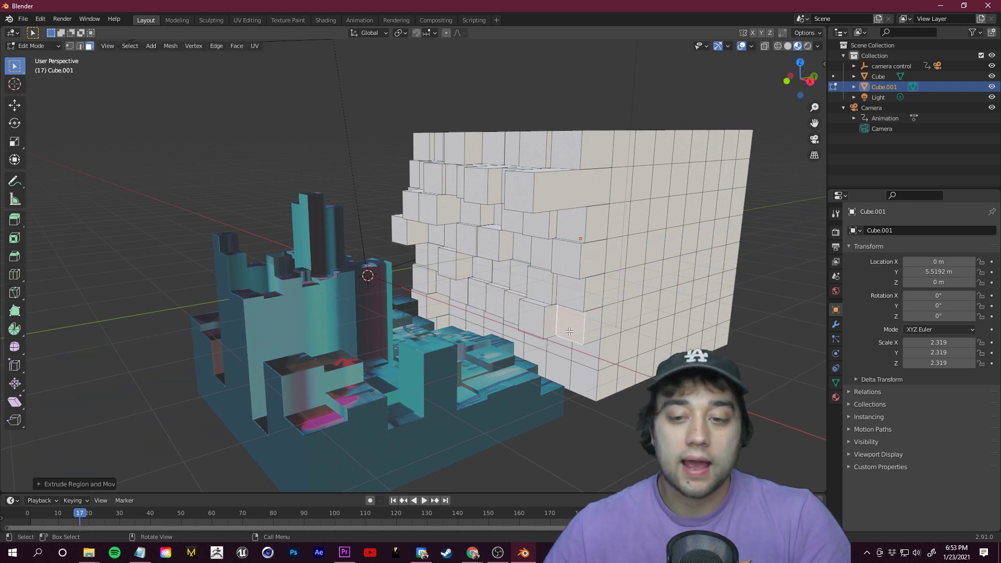
{"action": "left_click", "coordinate": [469, 320]}
{"action": "key", "text": "e"}
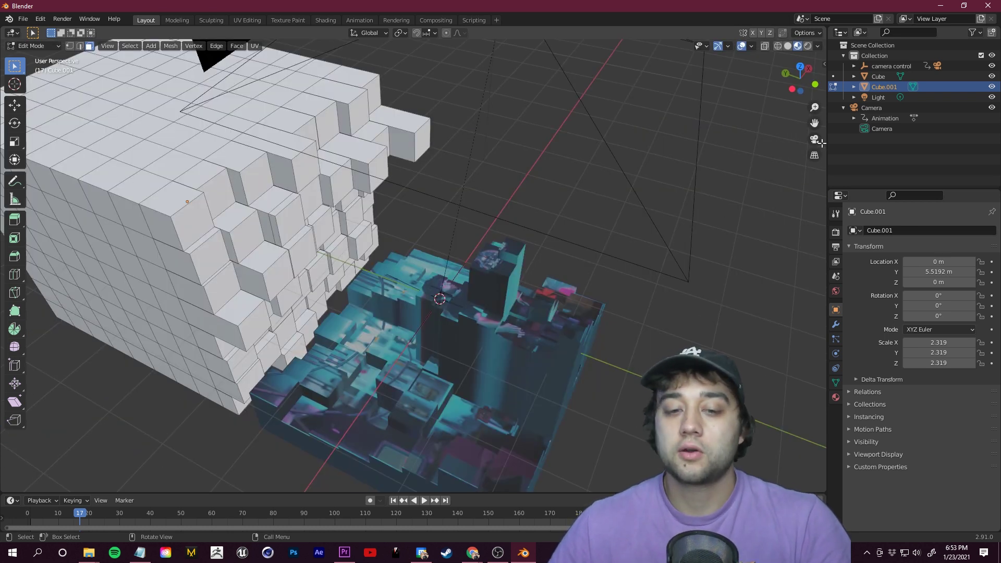
Check frame 0 through the camera, return the cube to Object Mode and move it back to about Y 5.9 m, clear of the frame
{"action": "left_click", "coordinate": [813, 140]}
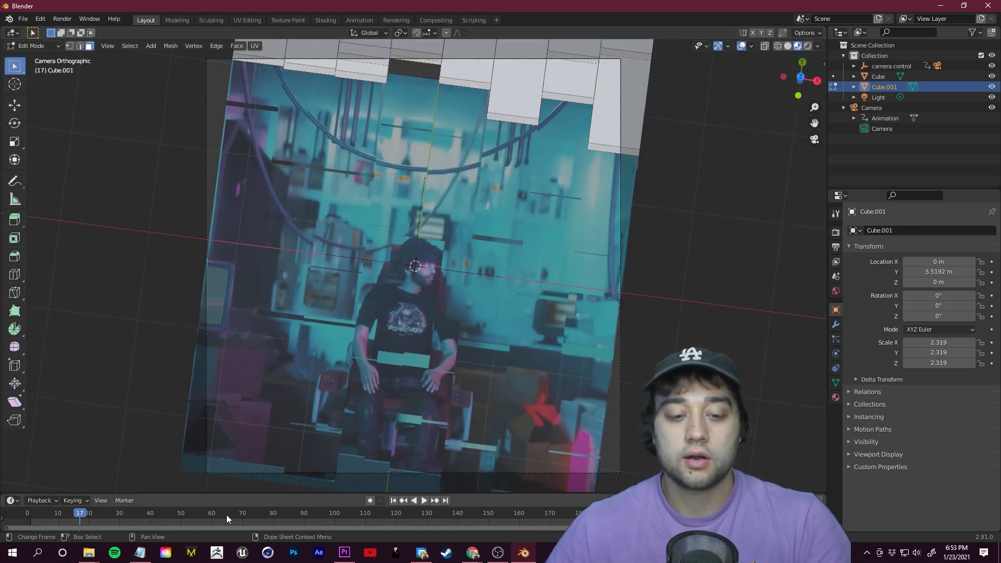
{"action": "left_click_drag", "start_coordinate": [77, 516], "coordinate": [28, 516]}
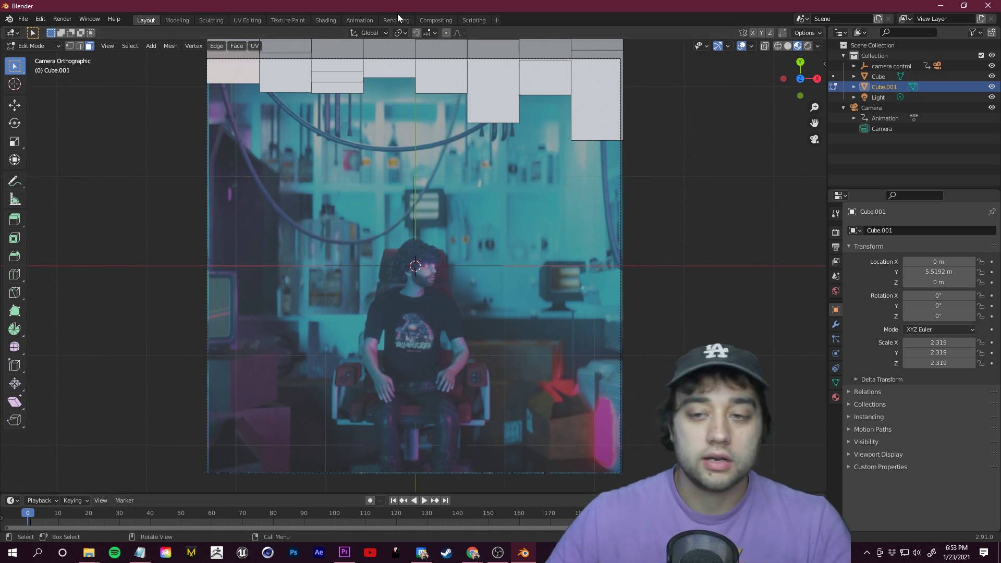
{"action": "key", "text": "Tab"}
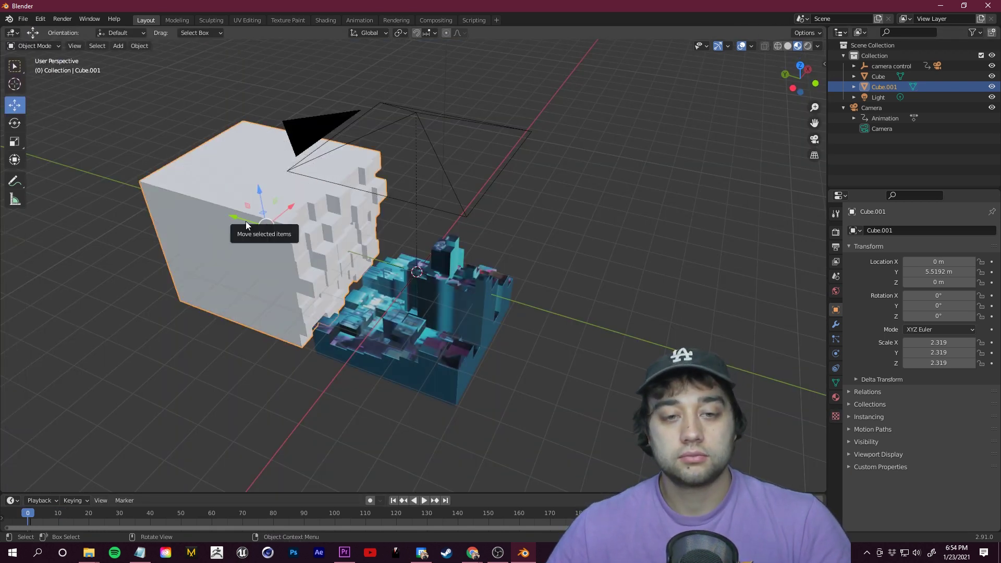
{"action": "left_click_drag", "start_coordinate": [246, 220], "coordinate": [237, 223]}
{"action": "scroll", "coordinate": [815, 143], "scroll_direction": "up", "scroll_amount": 2}
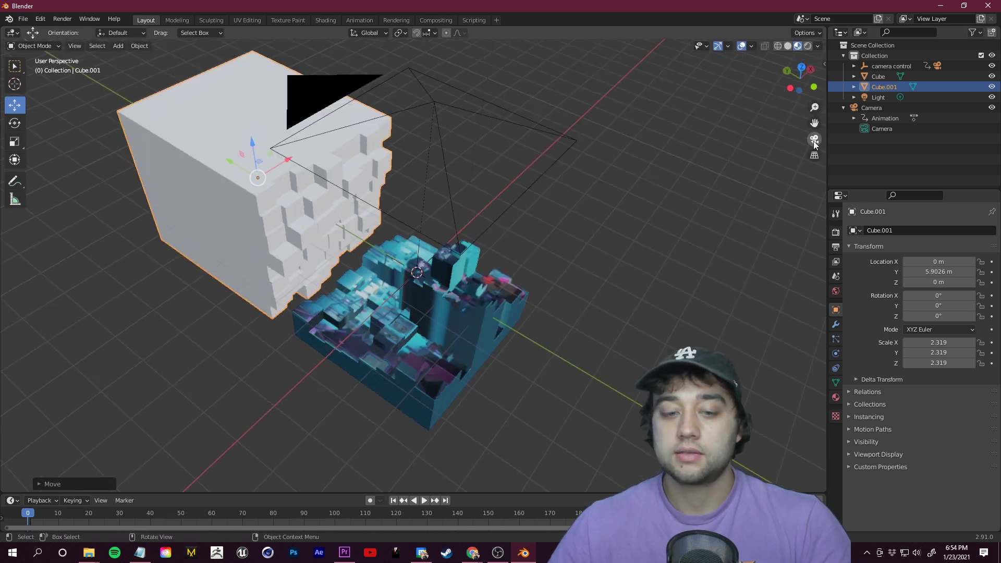
Play the transition through the camera from frame 0 to check both block surfaces, and return to the perspective view
{"action": "left_click", "coordinate": [814, 141]}
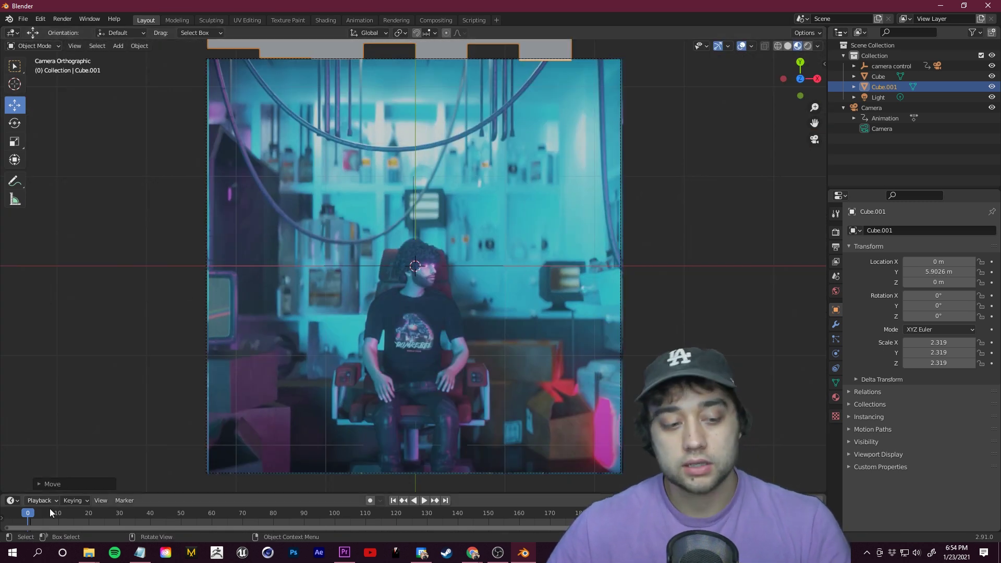
{"action": "left_click", "coordinate": [424, 500]}
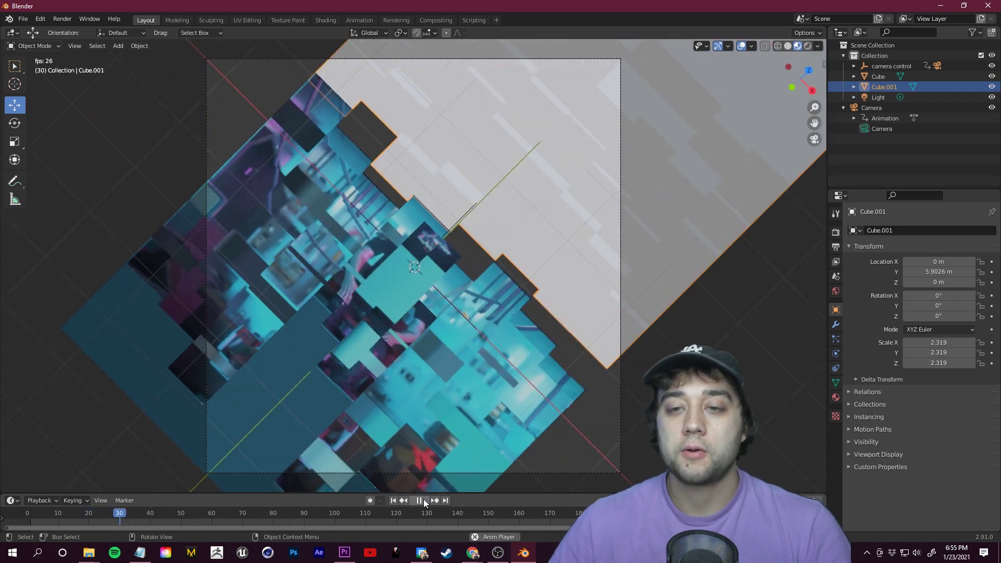
{"action": "left_click", "coordinate": [423, 499]}
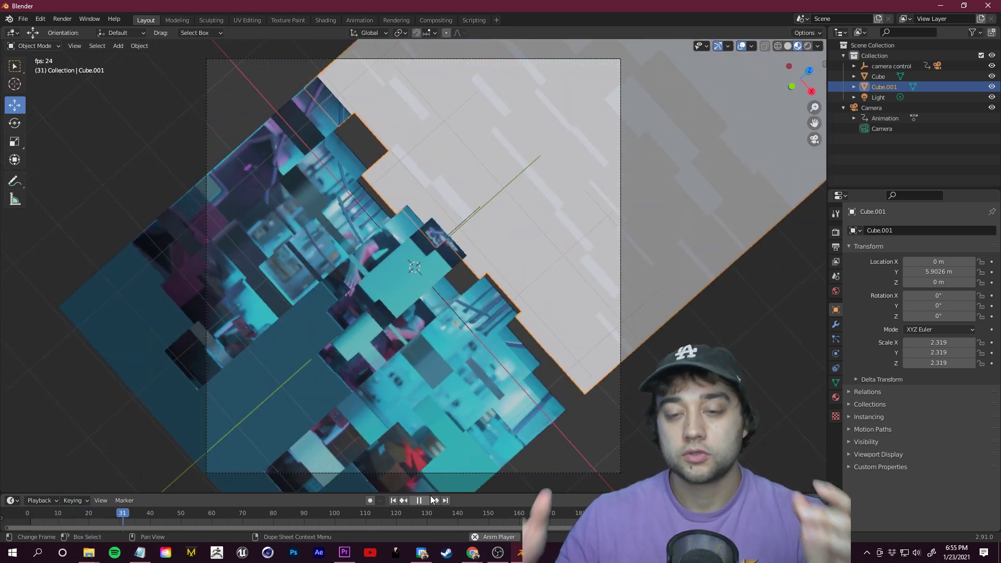
{"action": "left_click", "coordinate": [419, 500]}
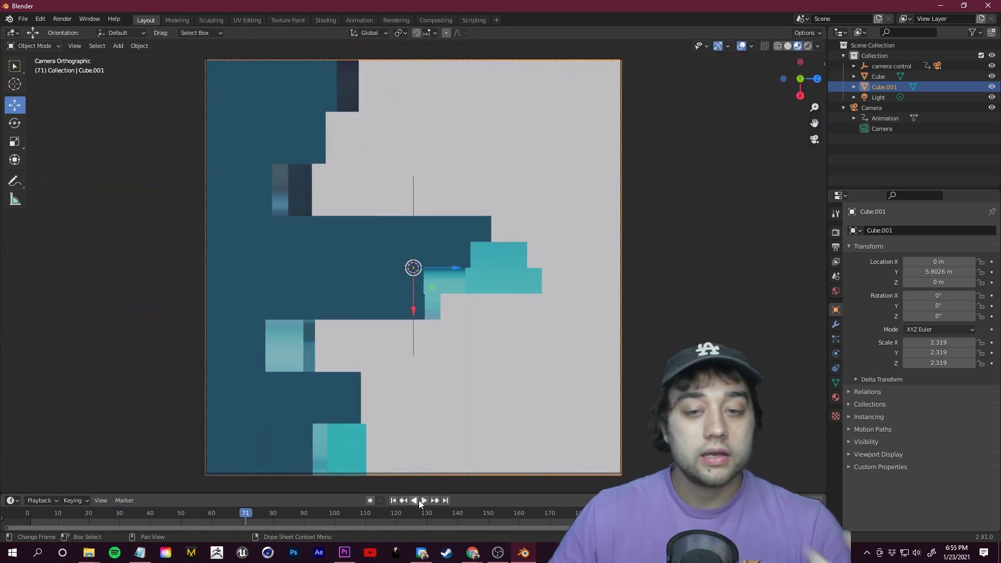
{"action": "left_click", "coordinate": [655, 268]}
{"action": "left_click", "coordinate": [814, 139]}
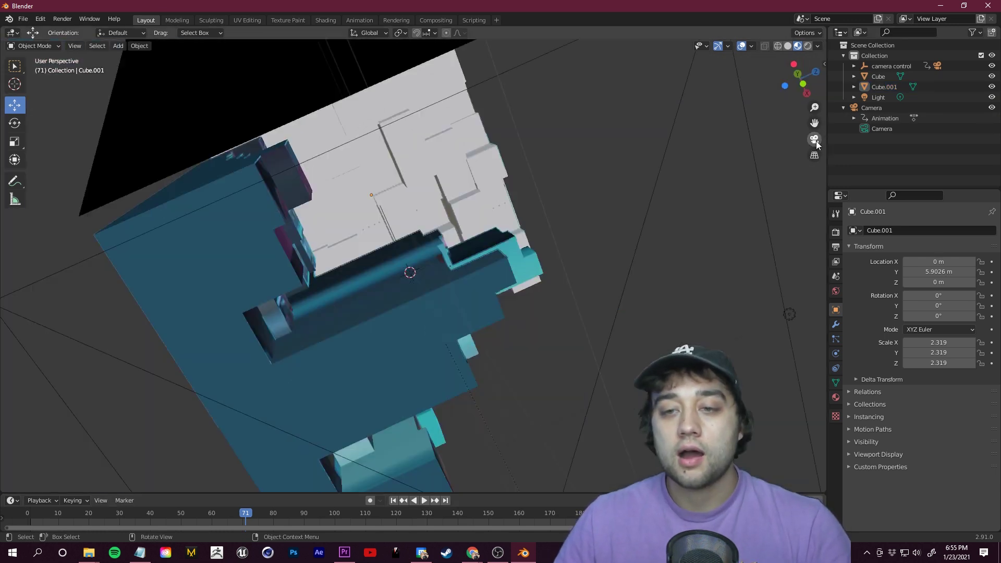
{"action": "middle_click_drag", "start_coordinate": [755, 179], "coordinate": [467, 228]}
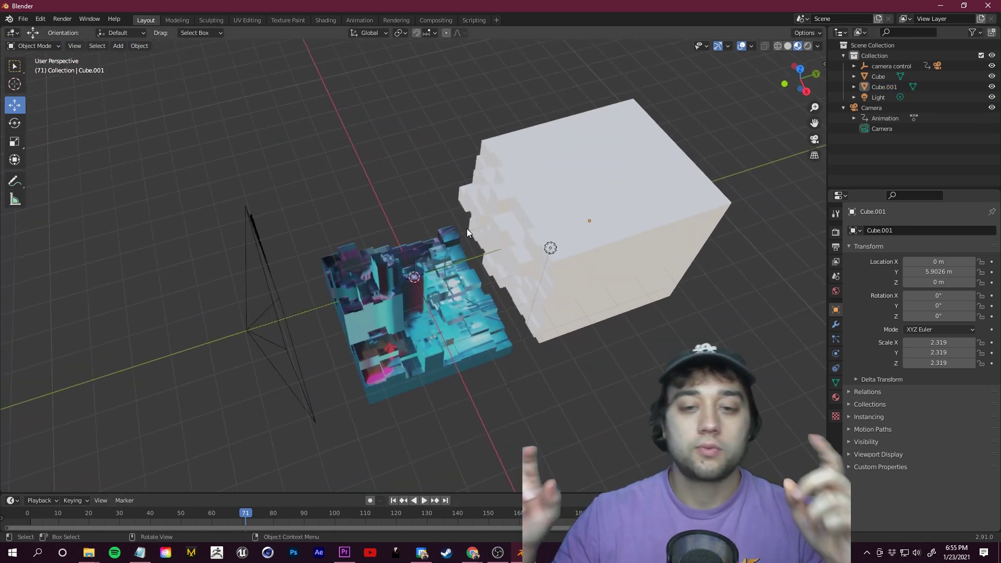
{"action": "left_click", "coordinate": [574, 248]}
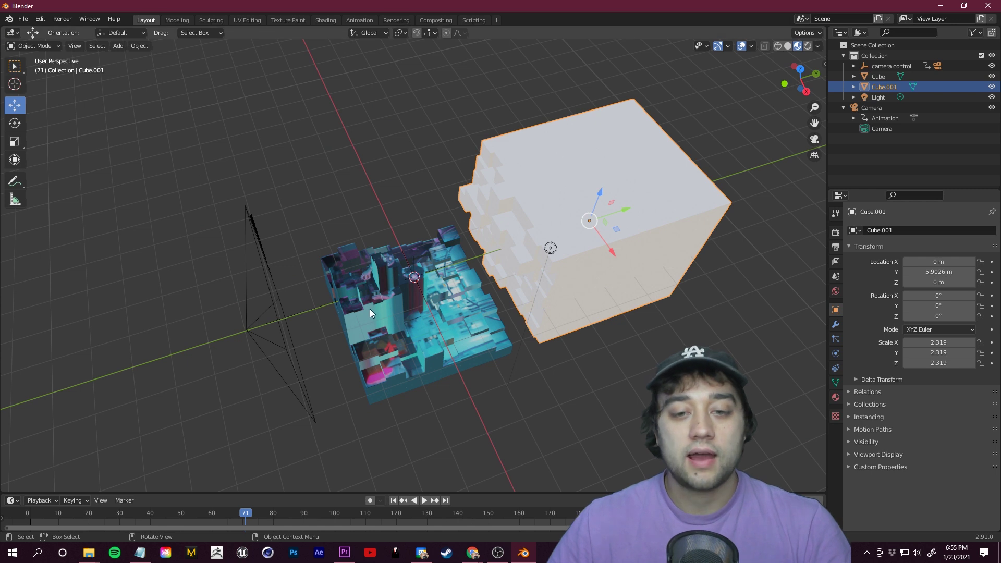
{"action": "left_click", "coordinate": [371, 307]}
{"action": "left_click", "coordinate": [548, 267]}
{"action": "left_click", "coordinate": [461, 306]}
{"action": "left_click", "coordinate": [542, 245]}
{"action": "left_click", "coordinate": [479, 287]}
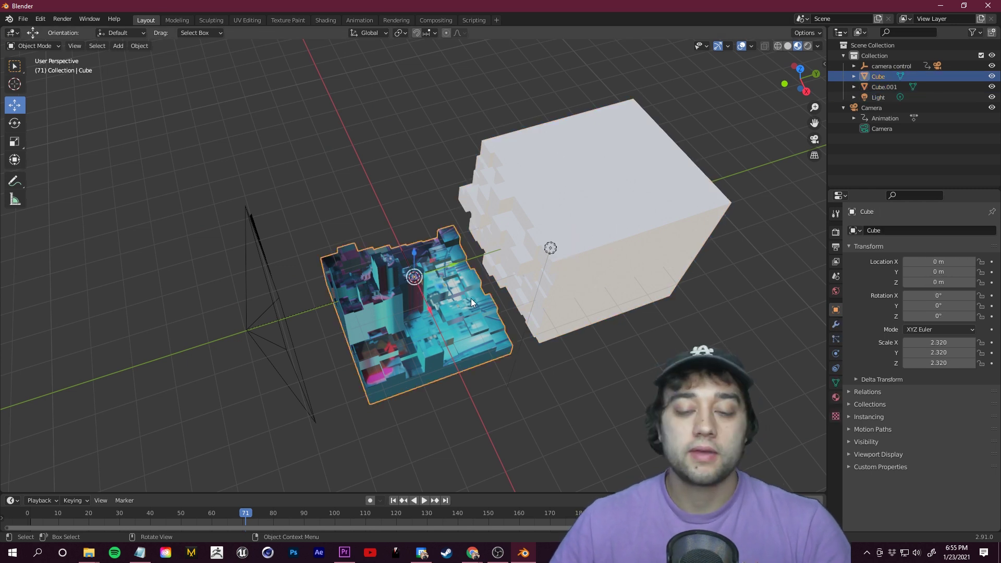
{"action": "left_click", "coordinate": [552, 259]}
Select the textured block grid together with the new extruded cube and join them into one object
{"action": "left_click", "coordinate": [479, 305]}
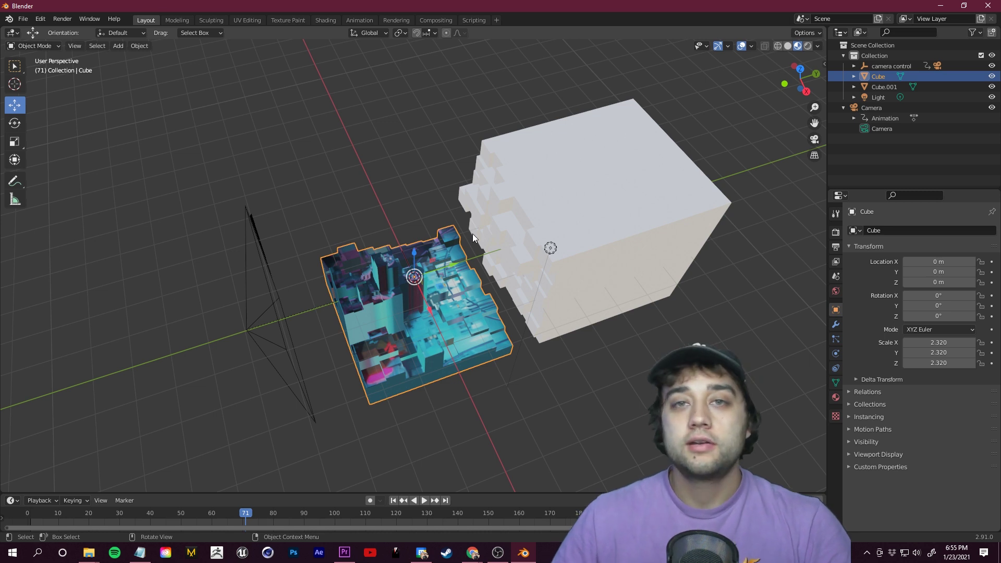
{"action": "left_click", "coordinate": [539, 209], "text": "shift"}
{"action": "middle_click_drag", "start_coordinate": [538, 208], "coordinate": [358, 269]}
{"action": "middle_click_drag", "start_coordinate": [554, 299], "coordinate": [211, 158]}
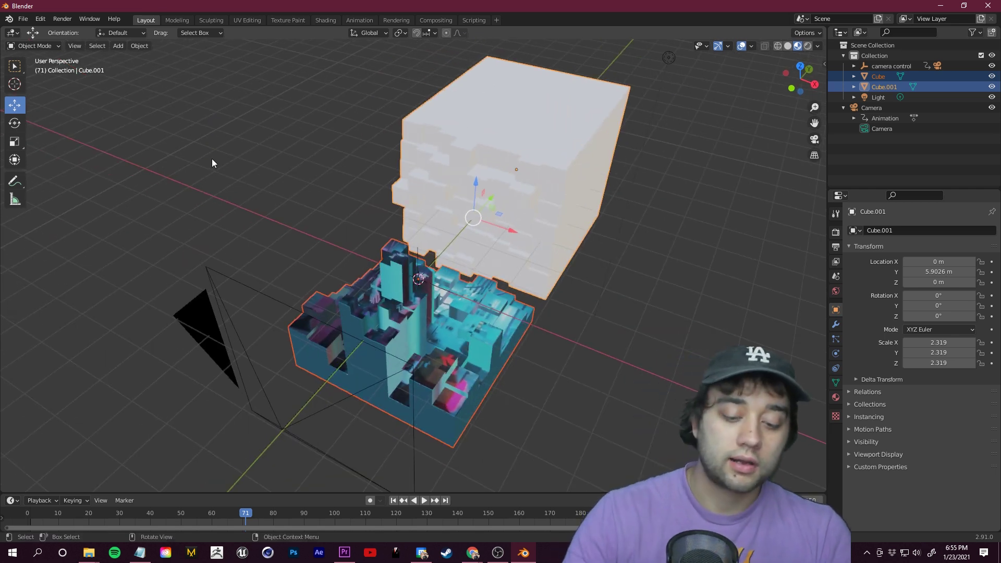
{"action": "key", "text": "ctrl+j"}
{"action": "middle_click_drag", "start_coordinate": [329, 163], "coordinate": [357, 149]}
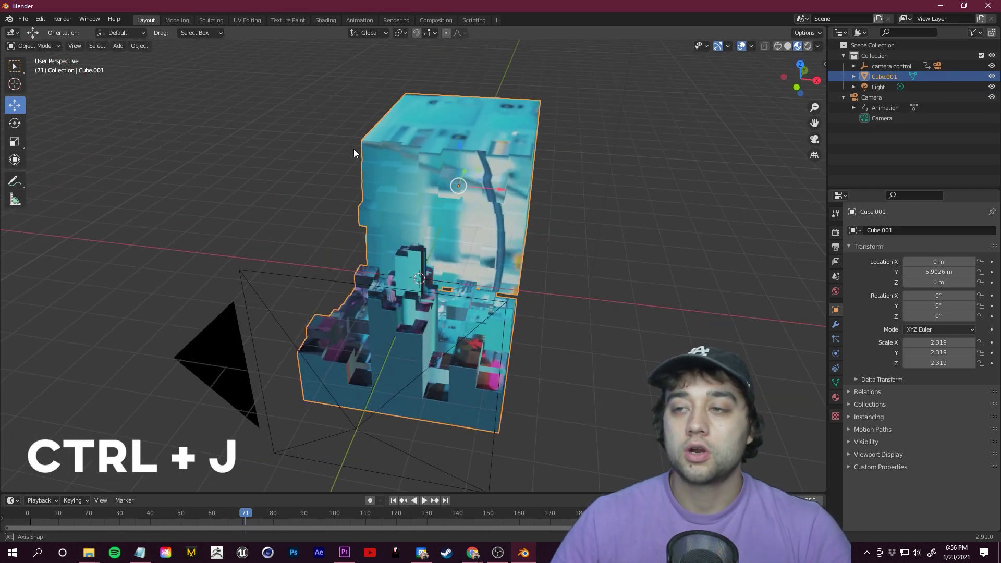
{"action": "mouse_move", "coordinate": [567, 183]}
{"action": "middle_mouse_down"}
{"action": "mouse_move", "coordinate": [559, 173]}
{"action": "mouse_move", "coordinate": [571, 183]}
{"action": "middle_mouse_up"}
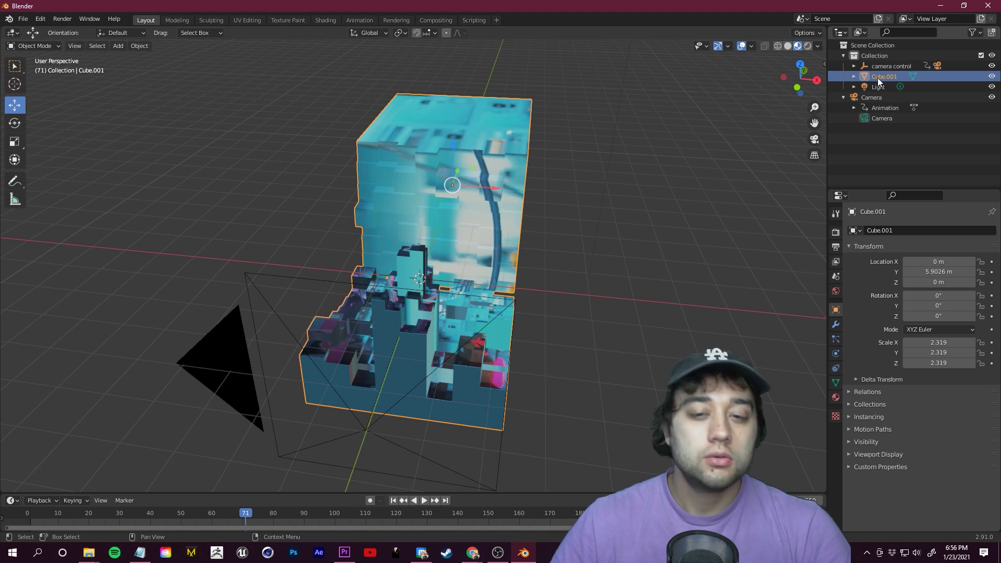
Play the transition through the camera view and set the current frame to 54, where the second block surface fills the frame
{"action": "middle_click_drag", "start_coordinate": [786, 131], "coordinate": [601, 280]}
{"action": "middle_click_drag", "start_coordinate": [606, 318], "coordinate": [599, 297]}
{"action": "middle_click_drag", "start_coordinate": [561, 256], "coordinate": [473, 150]}
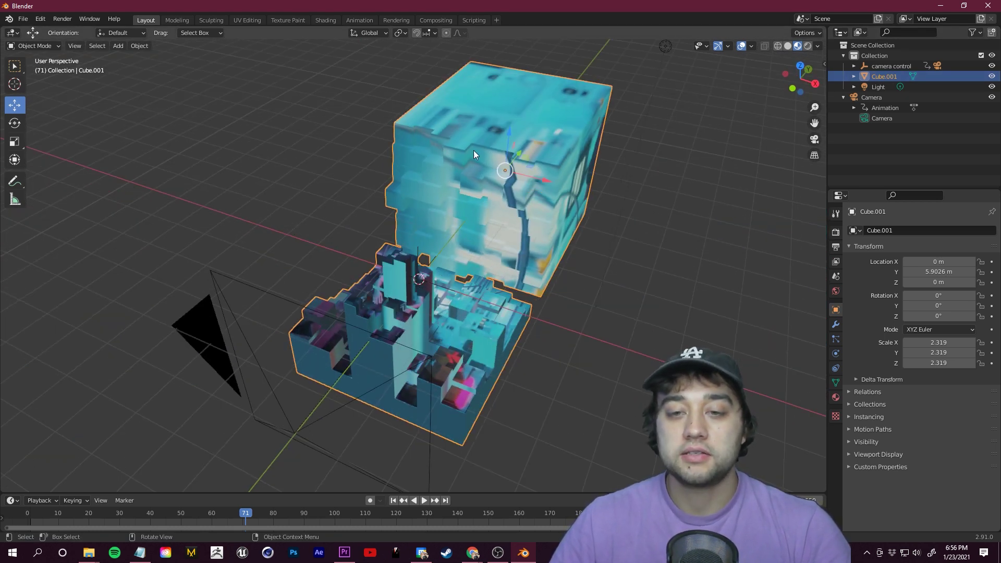
{"action": "middle_click_drag", "start_coordinate": [505, 205], "coordinate": [734, 233]}
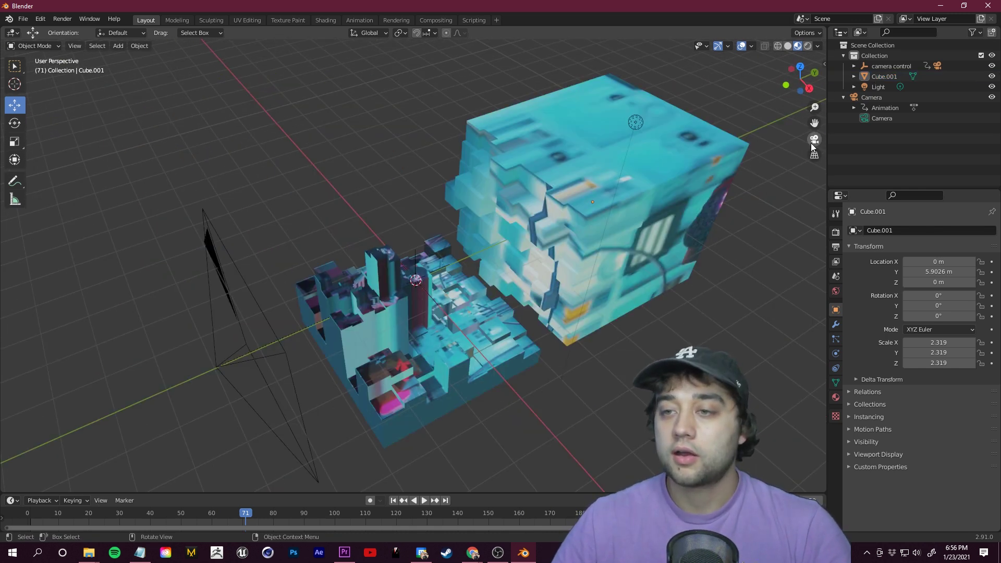
{"action": "key", "text": "KP_0"}
{"action": "left_click", "coordinate": [36, 525]}
{"action": "key", "text": "space"}
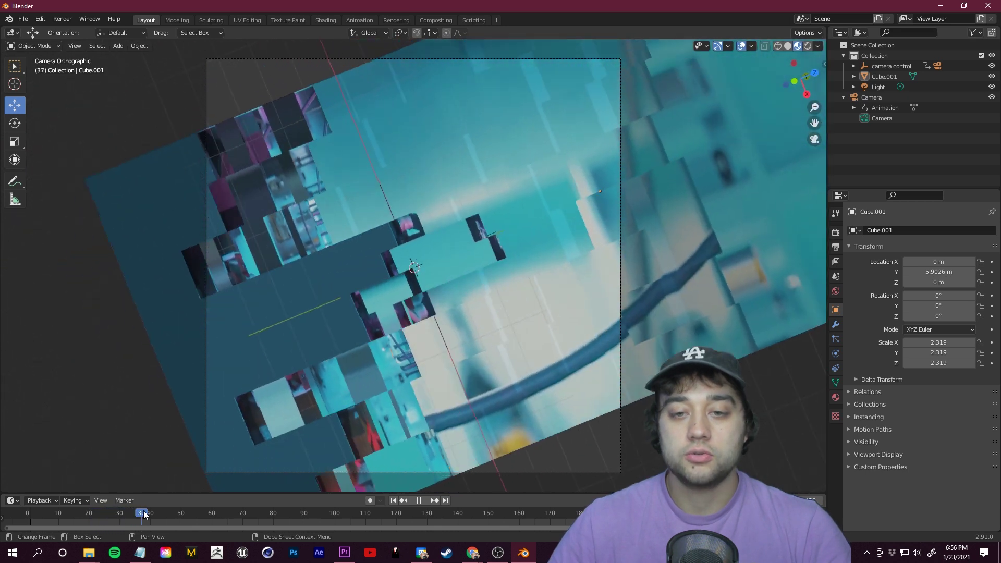
{"action": "left_click", "coordinate": [194, 515]}
{"action": "key", "text": "space"}
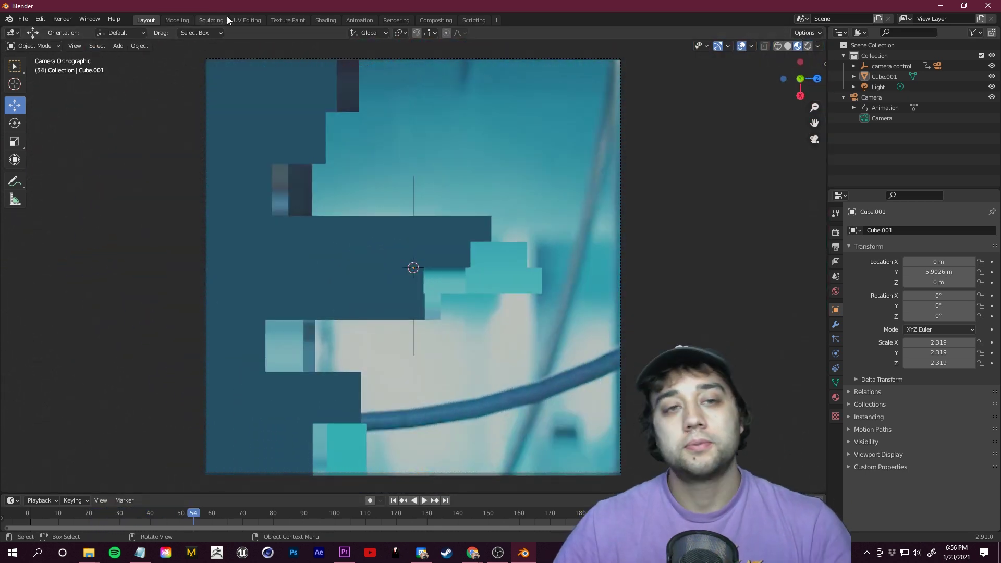
Switch to the UV Editing workspace and rename the joined object as 3D TRANSITION ENVIRONMENT
{"action": "left_click", "coordinate": [243, 20]}
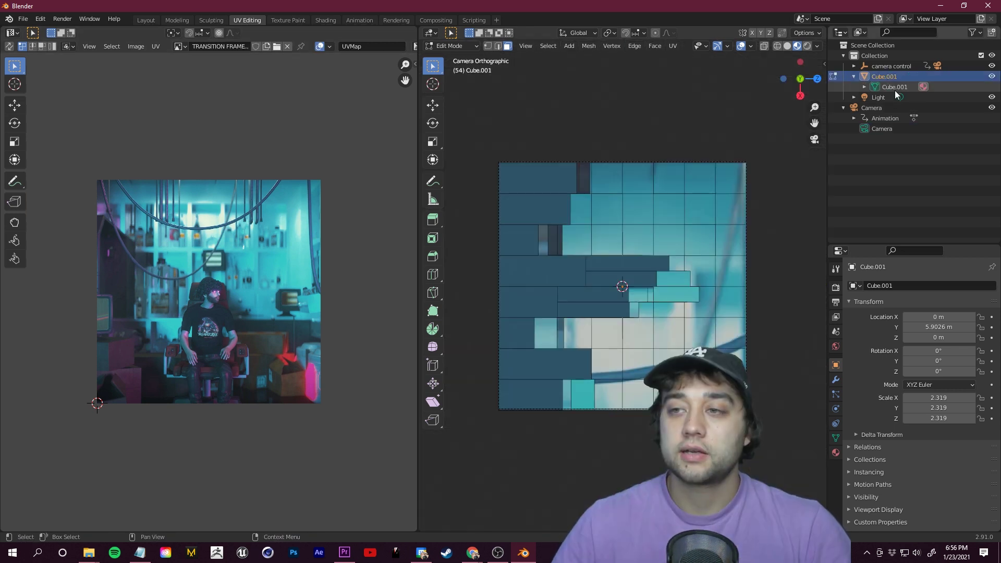
{"action": "type", "text": "3"}
{"action": "type", "text": "D TRANSITION ENVIRONMENT"}
{"action": "key", "text": "Return"}
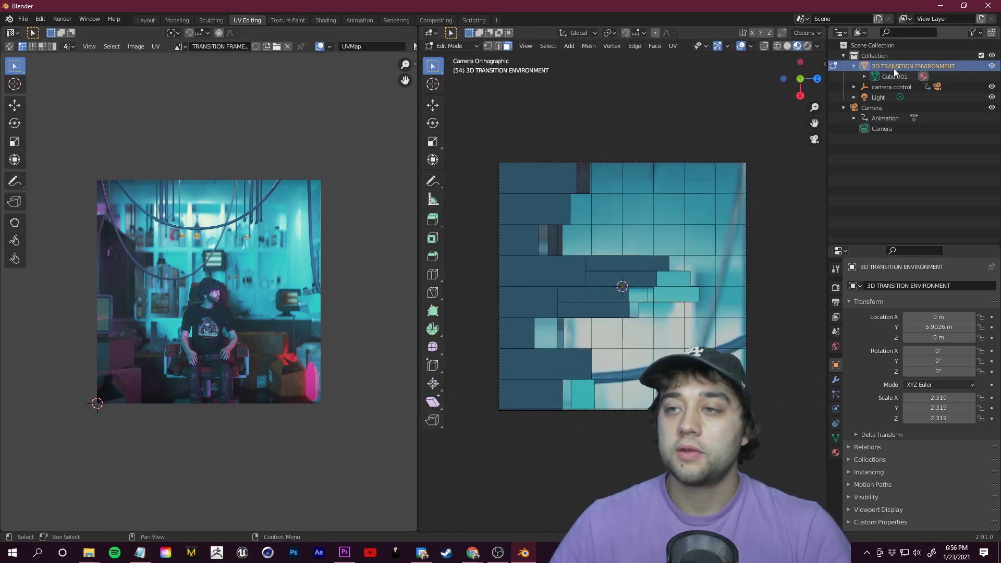
Add a second material slot to the joined object with a new material named 2nd image
{"action": "left_click", "coordinate": [836, 453]}
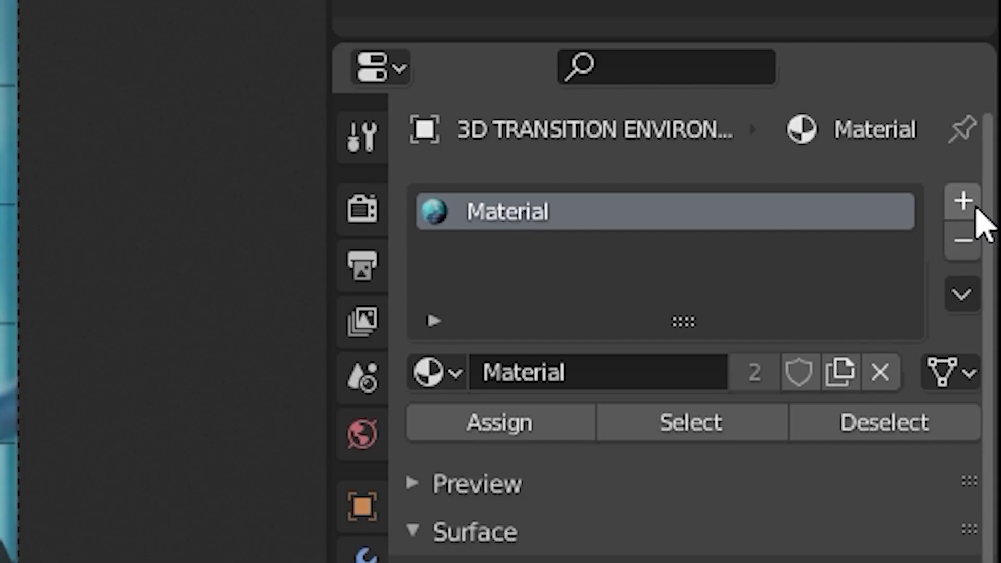
{"action": "left_click", "coordinate": [991, 286]}
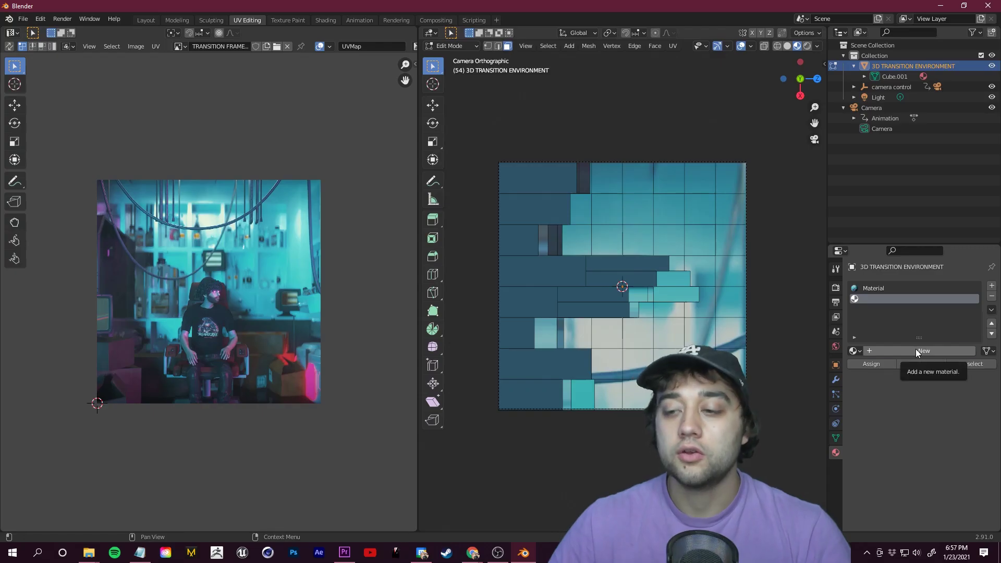
{"action": "left_click", "coordinate": [917, 351]}
{"action": "double_click", "coordinate": [910, 299]}
{"action": "type", "text": "2nd "}
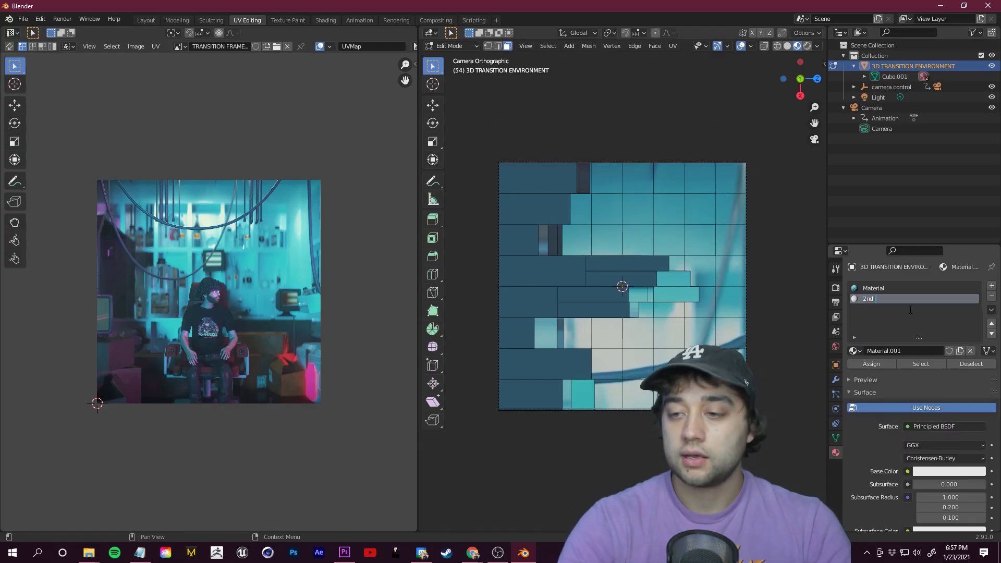
{"action": "type", "text": "image"}
{"action": "key", "text": "Return"}
Rename the original material as 1st image
{"action": "double_click", "coordinate": [891, 288]}
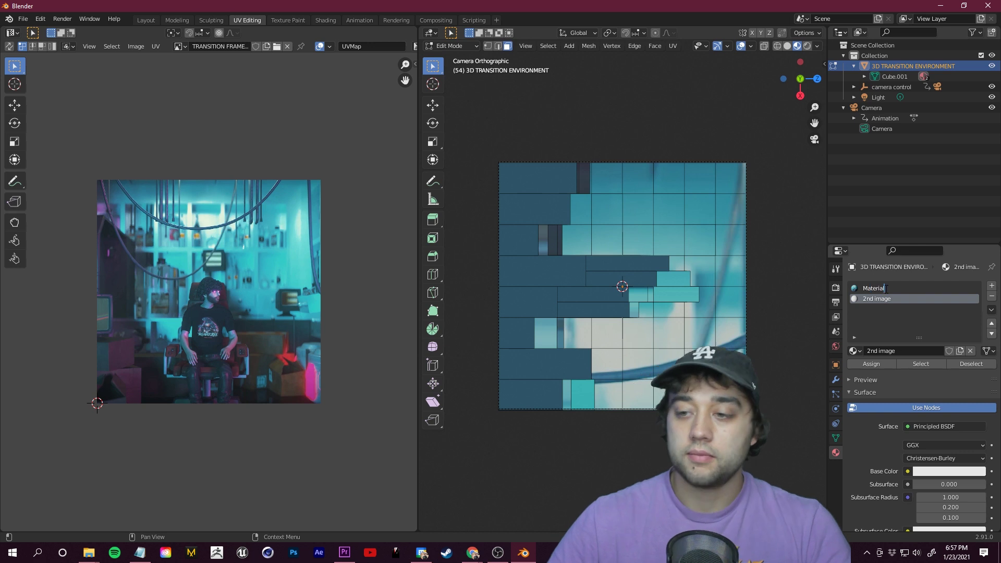
{"action": "type", "text": "1st image"}
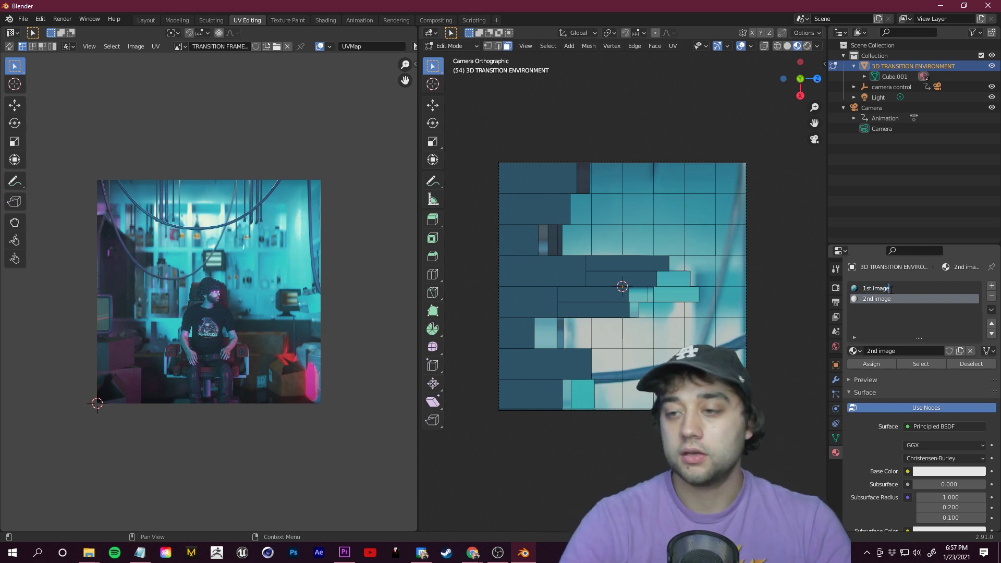
{"action": "key", "text": "Return"}
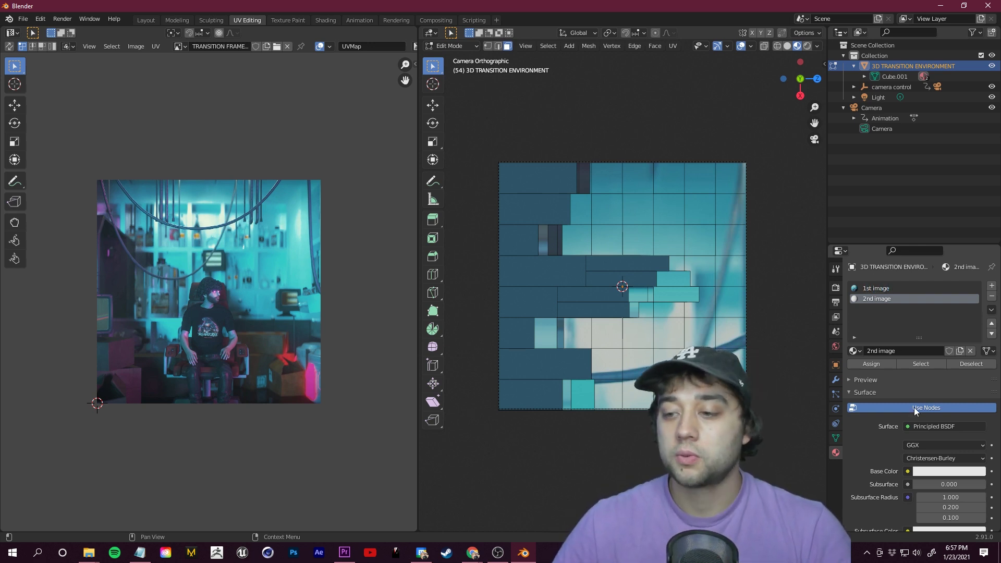
Give the 2nd image material a Diffuse BSDF surface with TRANSITION FRAME 2.png from the PROJECTION TRANSITION ! folder as its color image texture
{"action": "left_click", "coordinate": [936, 423]}
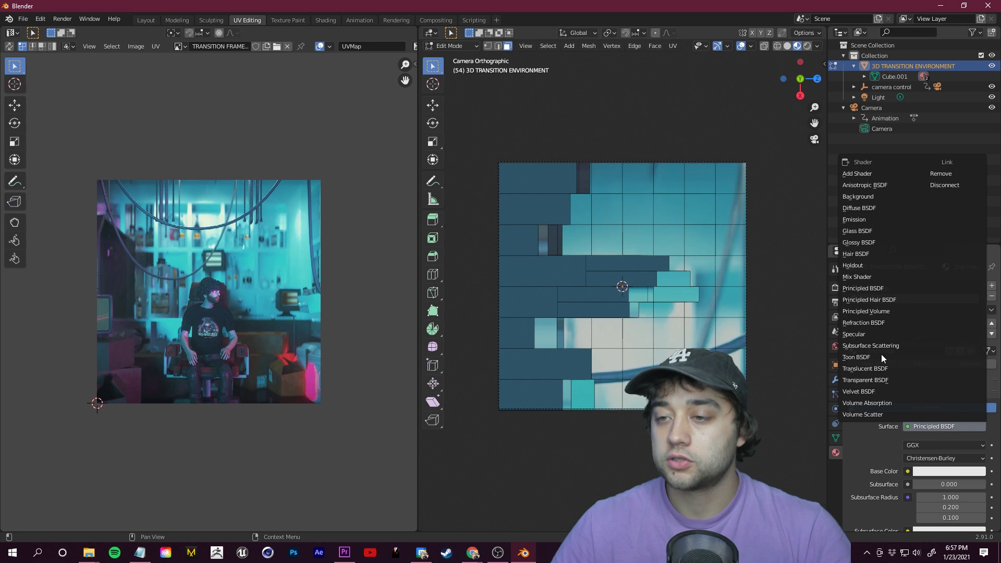
{"action": "left_click", "coordinate": [871, 207]}
{"action": "left_click", "coordinate": [908, 445]}
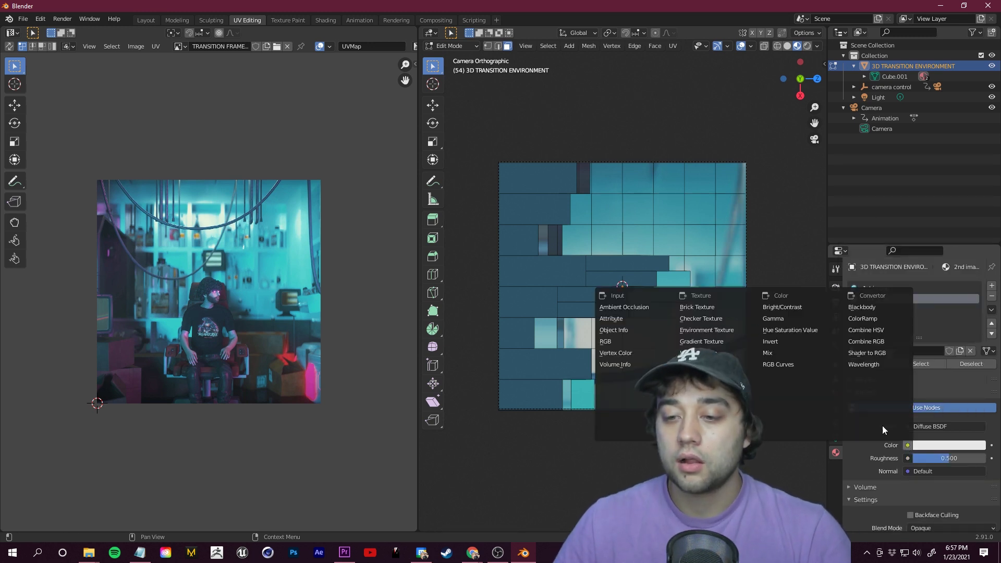
{"action": "left_click", "coordinate": [701, 353]}
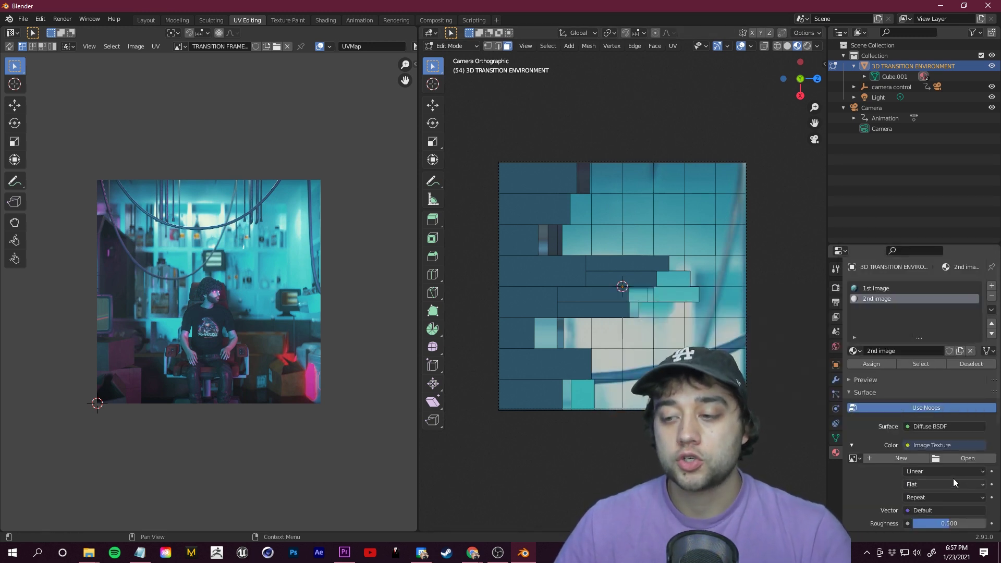
{"action": "left_click", "coordinate": [955, 458]}
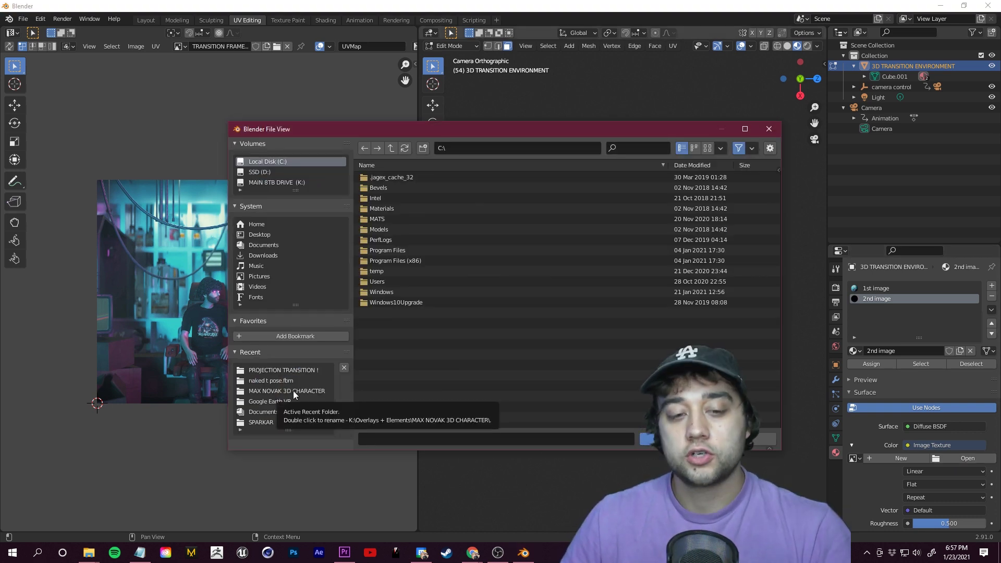
{"action": "left_click", "coordinate": [289, 372]}
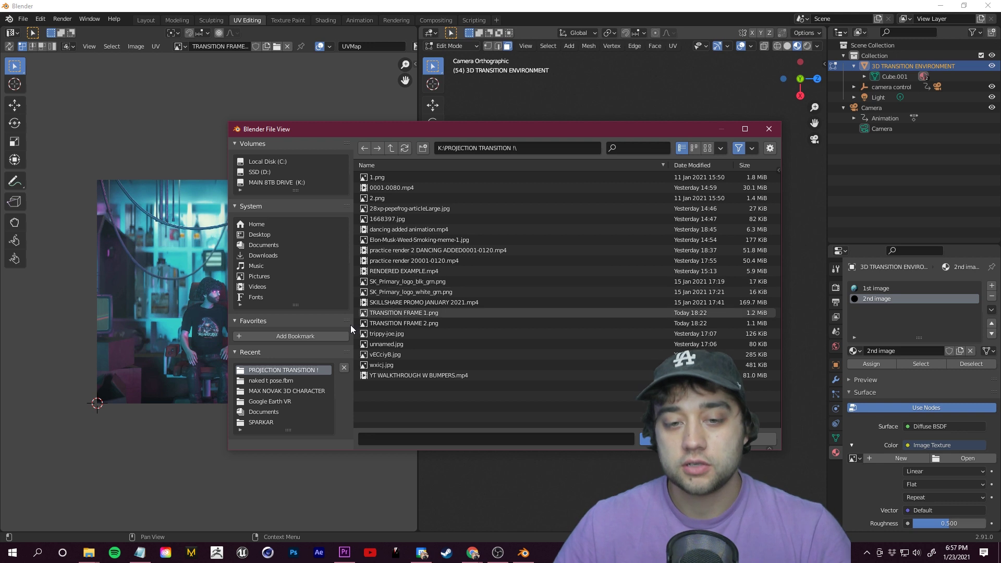
{"action": "left_click", "coordinate": [407, 323]}
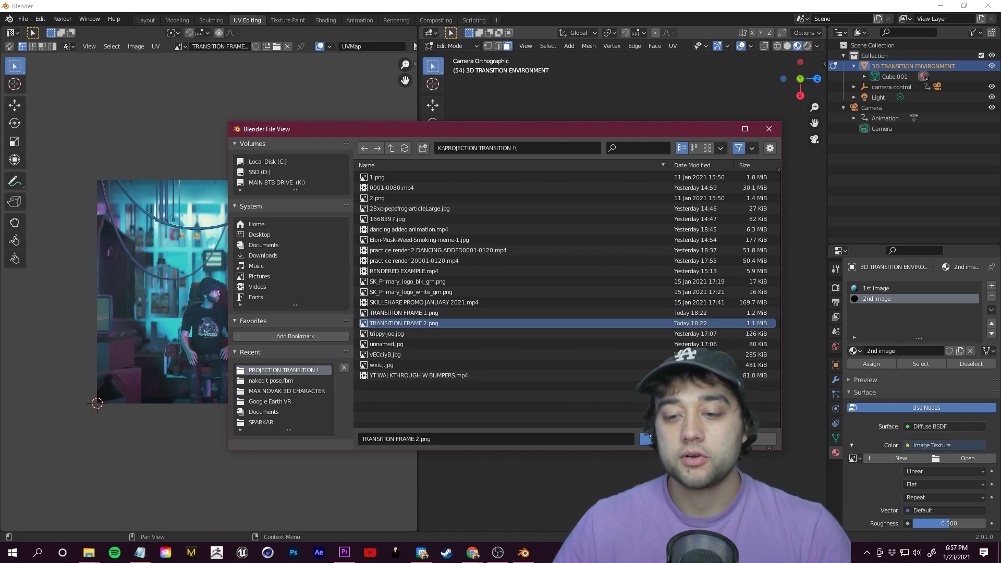
{"action": "left_click", "coordinate": [673, 439]}
Select the faces seen through the camera at frame 54, row by row, and assign the 2nd image material to them
{"action": "left_click", "coordinate": [731, 180]}
{"action": "left_click", "coordinate": [780, 217]}
{"action": "left_click", "coordinate": [554, 174]}
{"action": "left_click", "coordinate": [581, 181], "text": "shift"}
{"action": "scroll", "coordinate": [594, 161], "scroll_direction": "up", "scroll_amount": 2}
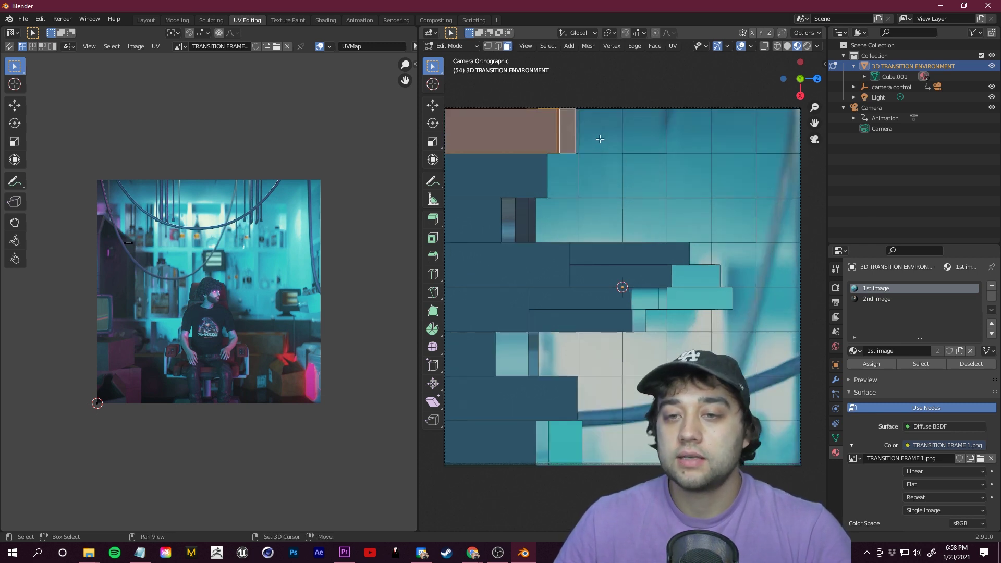
{"action": "left_click", "coordinate": [600, 139], "text": "shift"}
{"action": "left_click", "coordinate": [644, 133], "text": "shift"}
{"action": "left_click", "coordinate": [688, 133], "text": "shift"}
{"action": "left_click", "coordinate": [720, 134], "text": "shift"}
{"action": "left_click", "coordinate": [767, 135], "text": "shift"}
{"action": "scroll", "coordinate": [722, 181], "scroll_direction": "down", "scroll_amount": 1}
{"action": "left_click", "coordinate": [504, 200], "text": "shift"}
{"action": "left_click", "coordinate": [572, 200], "text": "shift"}
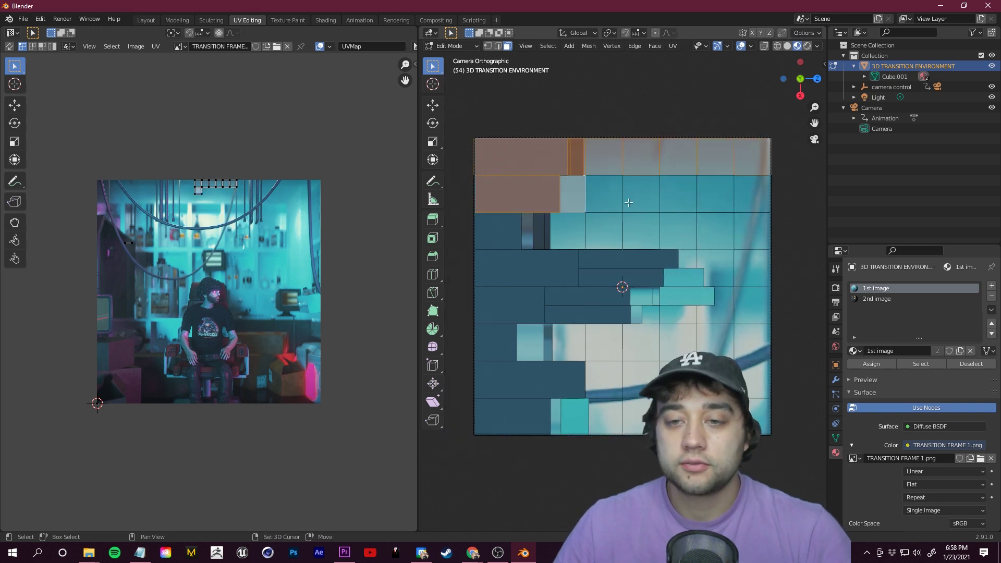
{"action": "left_click", "coordinate": [613, 197], "text": "shift"}
{"action": "left_click", "coordinate": [642, 197], "text": "shift"}
{"action": "left_click", "coordinate": [678, 196], "text": "shift"}
{"action": "left_click", "coordinate": [713, 196], "text": "shift"}
{"action": "left_click", "coordinate": [749, 197], "text": "shift"}
{"action": "left_click", "coordinate": [507, 225], "text": "shift"}
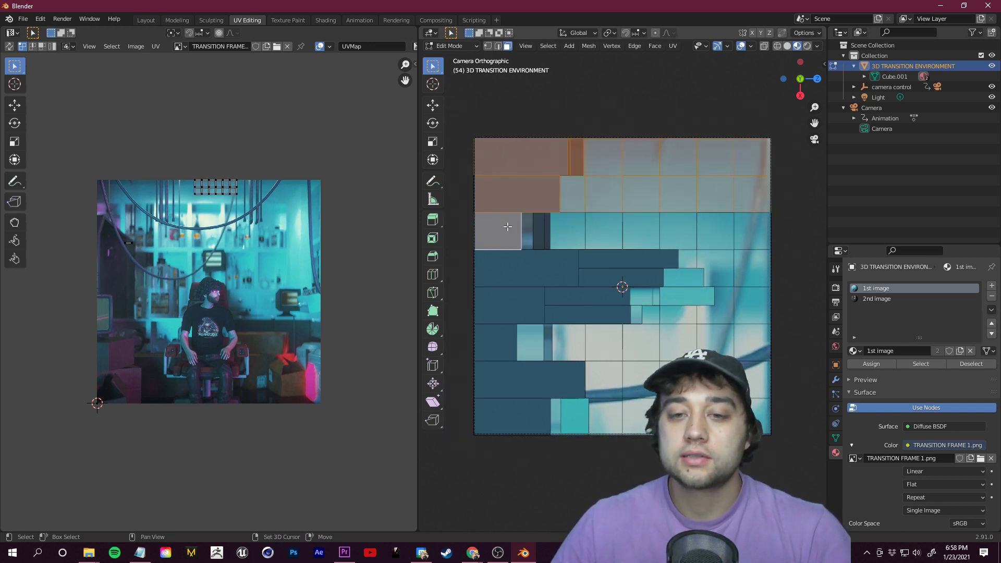
{"action": "scroll", "coordinate": [503, 224], "scroll_direction": "up", "scroll_amount": 5}
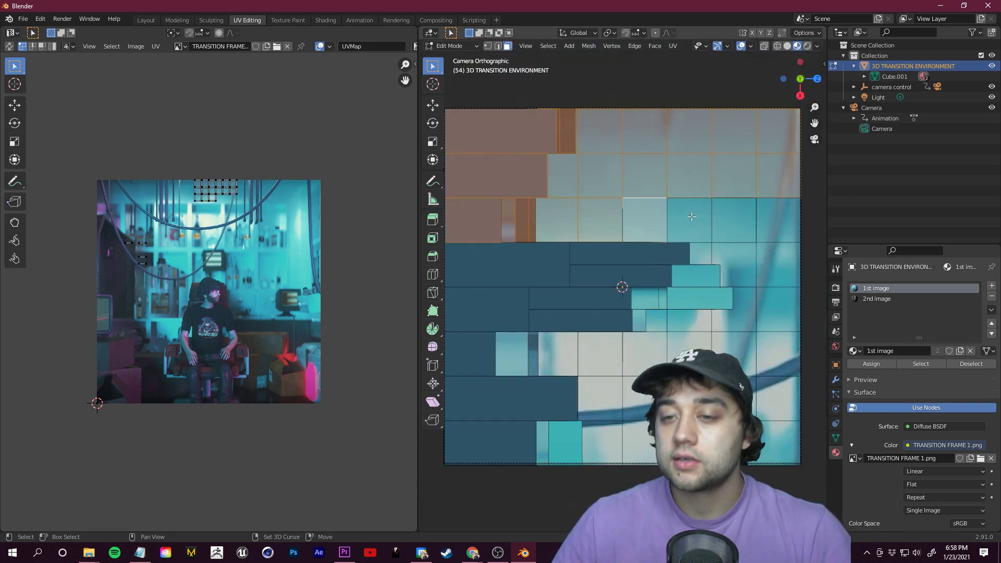
{"action": "left_click", "coordinate": [691, 218], "text": "shift"}
{"action": "left_click", "coordinate": [732, 221], "text": "shift"}
{"action": "left_click", "coordinate": [771, 222], "text": "shift"}
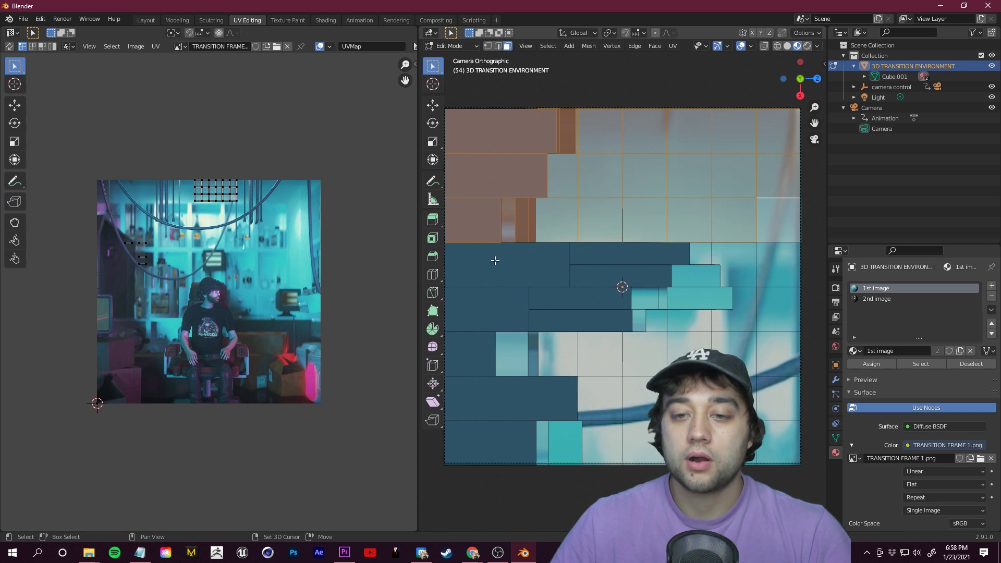
{"action": "left_click", "coordinate": [494, 260], "text": "shift"}
{"action": "left_click", "coordinate": [589, 253], "text": "shift"}
{"action": "left_click", "coordinate": [658, 321], "text": "shift"}
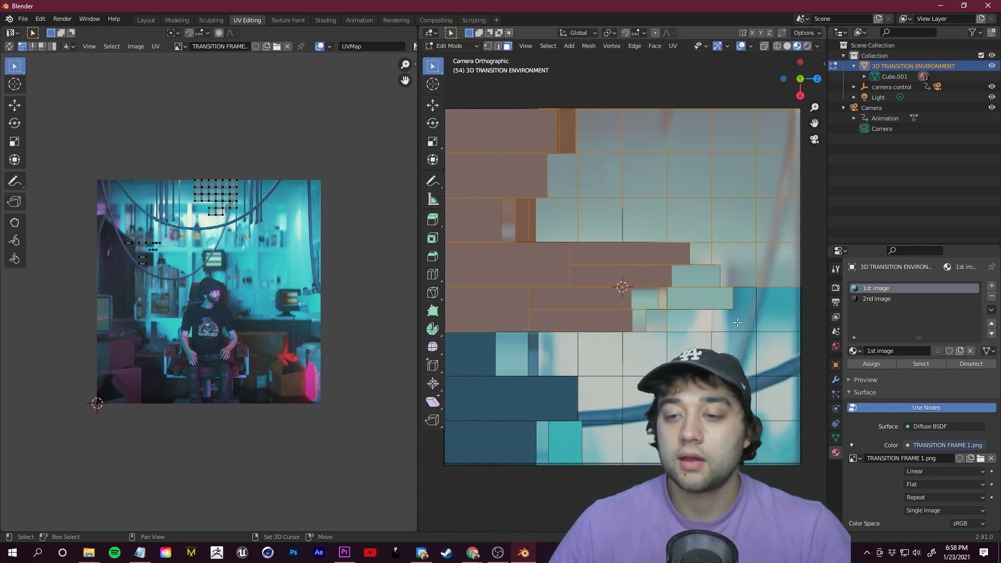
{"action": "left_click", "coordinate": [736, 323], "text": "shift"}
{"action": "left_click", "coordinate": [774, 320], "text": "shift"}
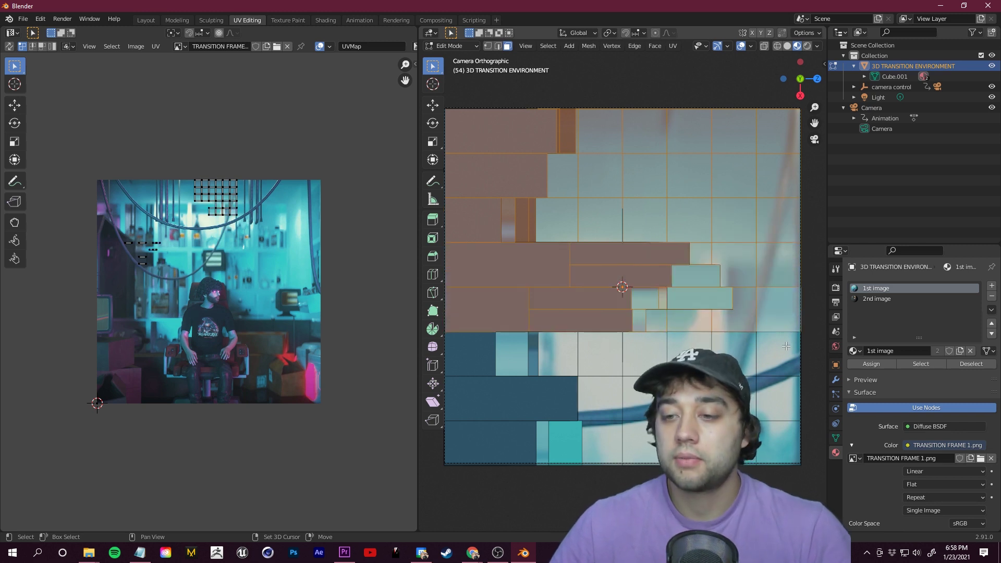
{"action": "left_click", "coordinate": [596, 351], "text": "shift"}
{"action": "scroll", "coordinate": [596, 351], "scroll_direction": "down", "scroll_amount": 1}
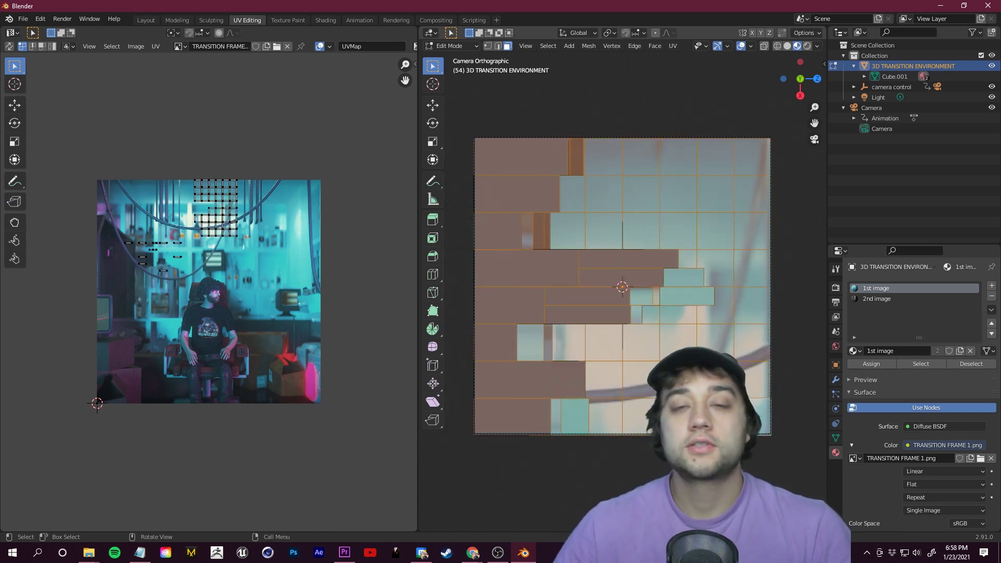
{"action": "left_click", "coordinate": [880, 299]}
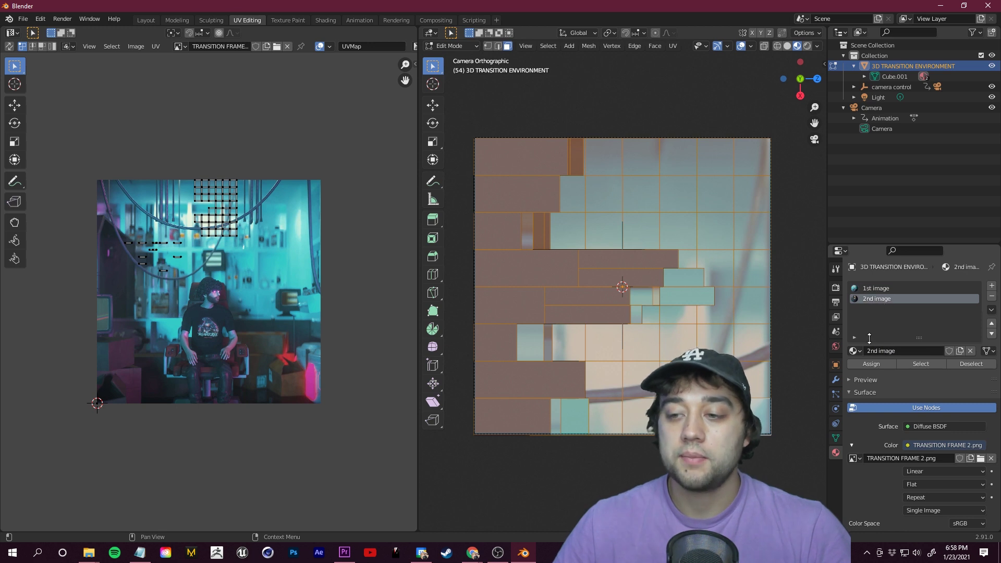
{"action": "left_click", "coordinate": [865, 363]}
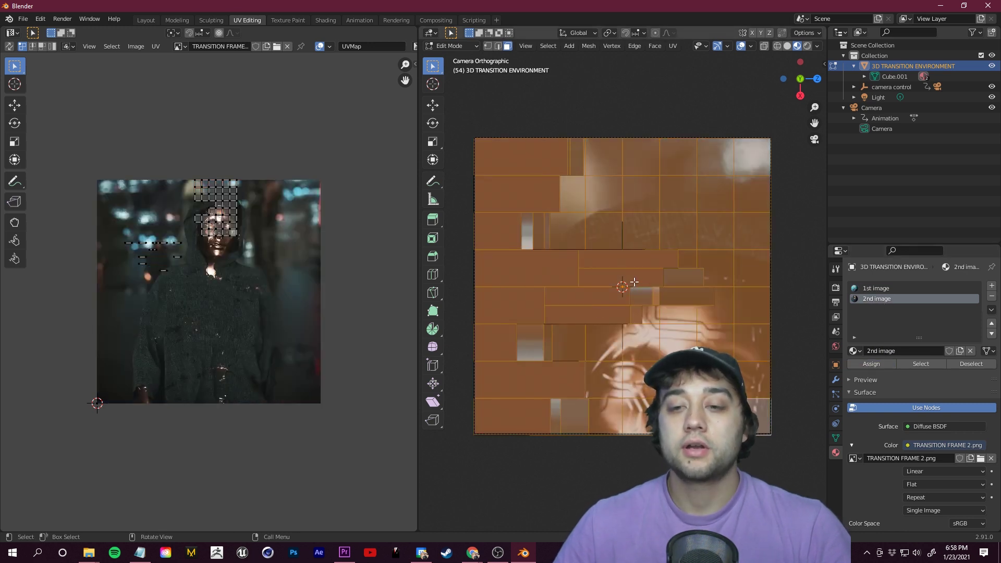
Unwrap the selected faces with Project from View so the second image spans the camera frame, and deselect everything
{"action": "key", "text": "u"}
{"action": "left_click", "coordinate": [614, 259]}
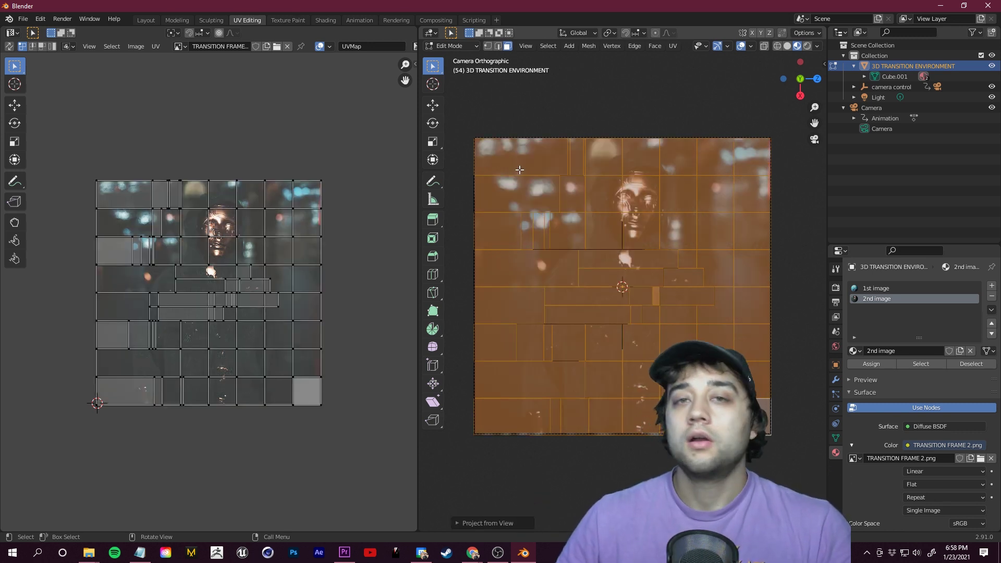
{"action": "key", "text": "alt+a"}
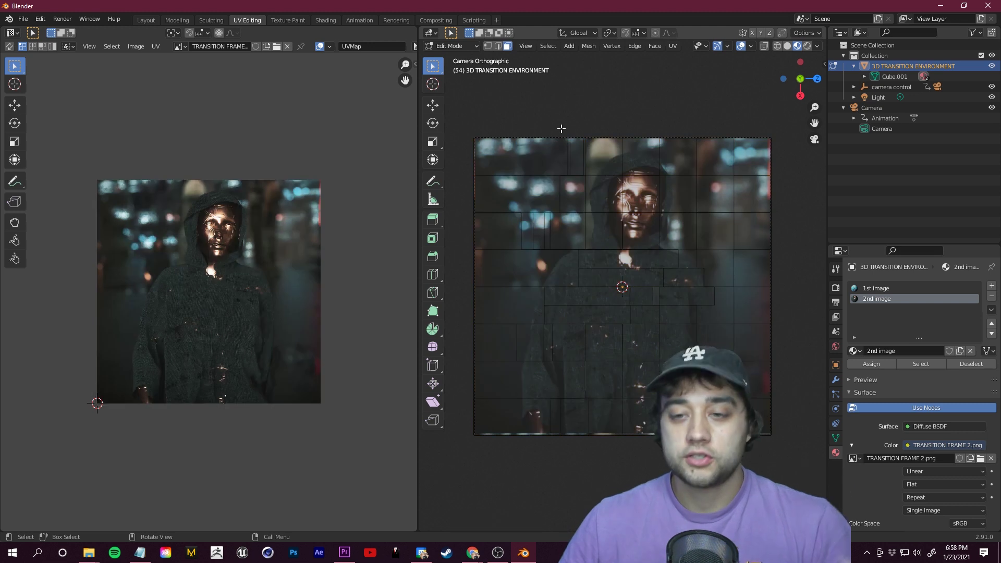
{"action": "middle_click_drag", "start_coordinate": [811, 202], "coordinate": [788, 214]}
{"action": "key", "text": "KP_0"}
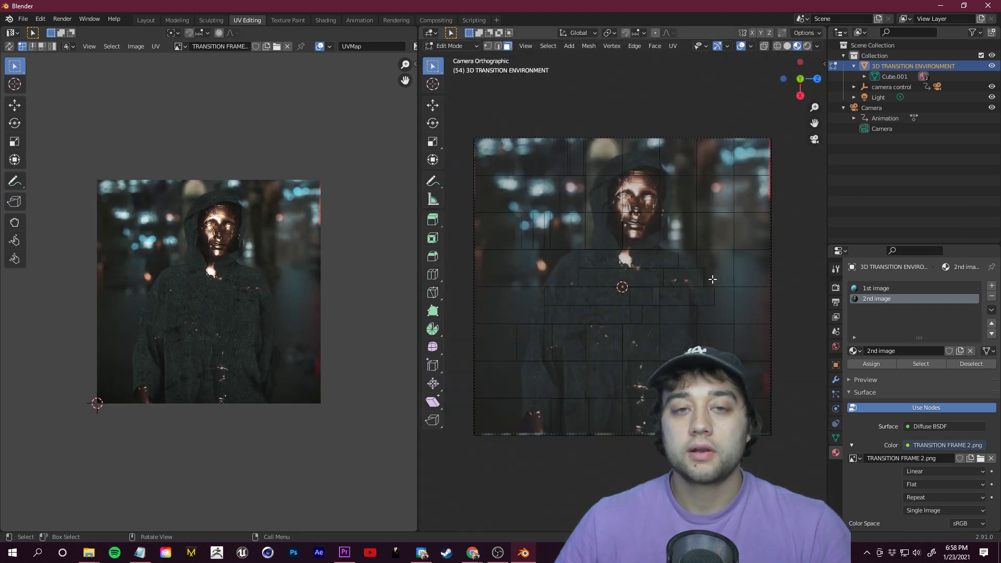
Return to the Layout workspace, play the transition from frame 0 to check both projected images, and select the joined object
{"action": "left_click", "coordinate": [142, 20]}
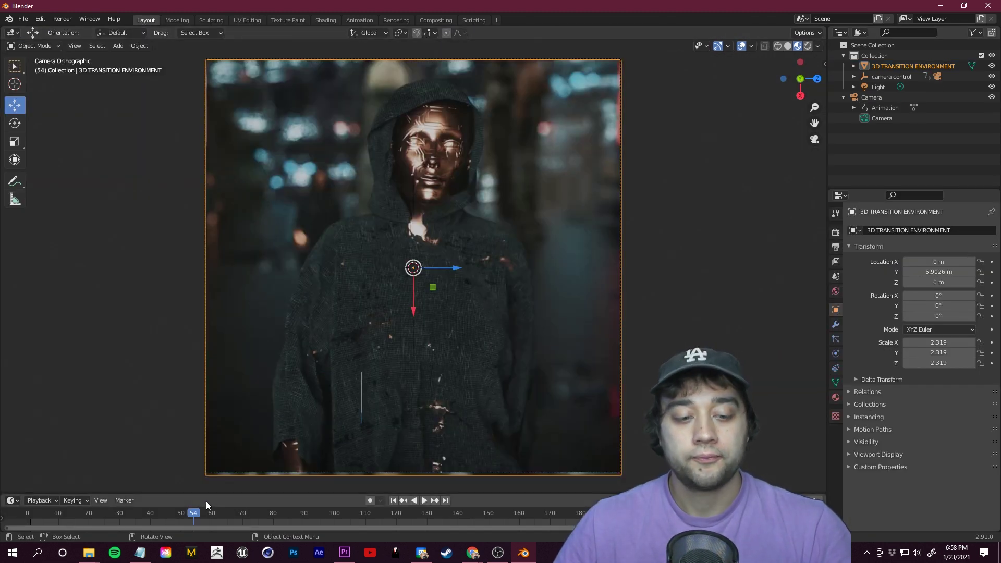
{"action": "left_click_drag", "start_coordinate": [192, 515], "coordinate": [48, 528]}
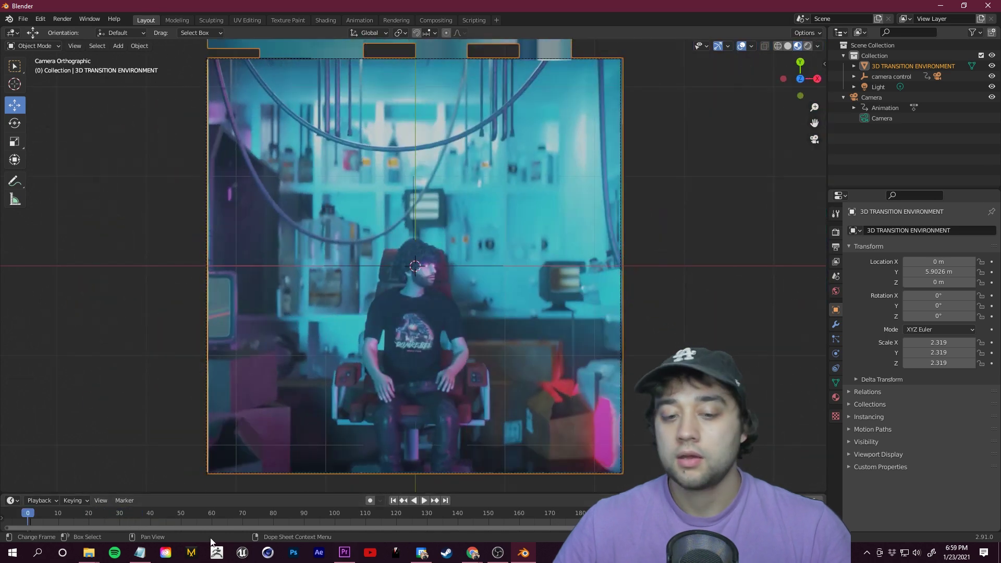
{"action": "left_click", "coordinate": [423, 501]}
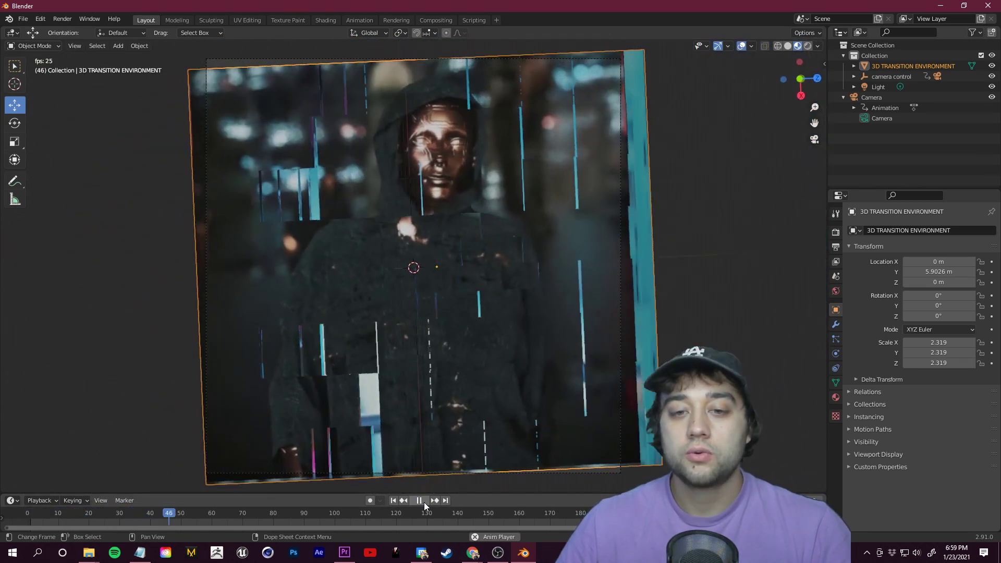
{"action": "left_click", "coordinate": [423, 501]}
{"action": "left_click_drag", "start_coordinate": [200, 518], "coordinate": [37, 527]}
{"action": "left_click", "coordinate": [423, 500]}
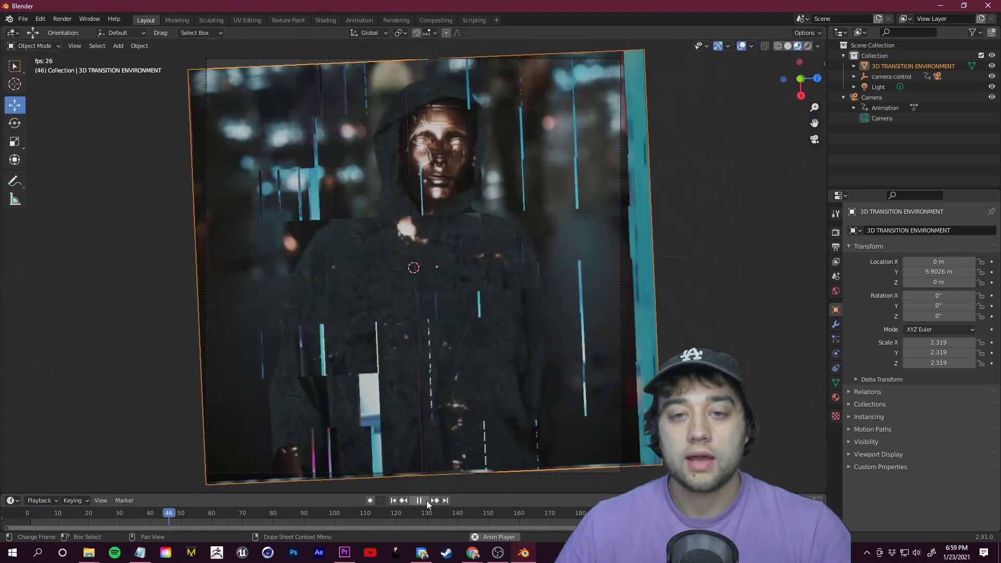
{"action": "left_click", "coordinate": [426, 501]}
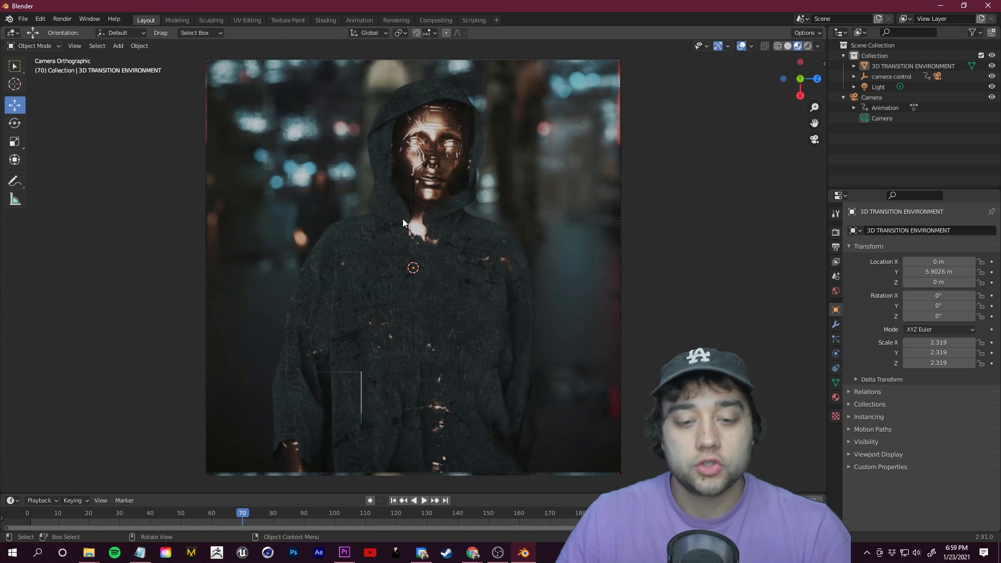
{"action": "left_click", "coordinate": [361, 400]}
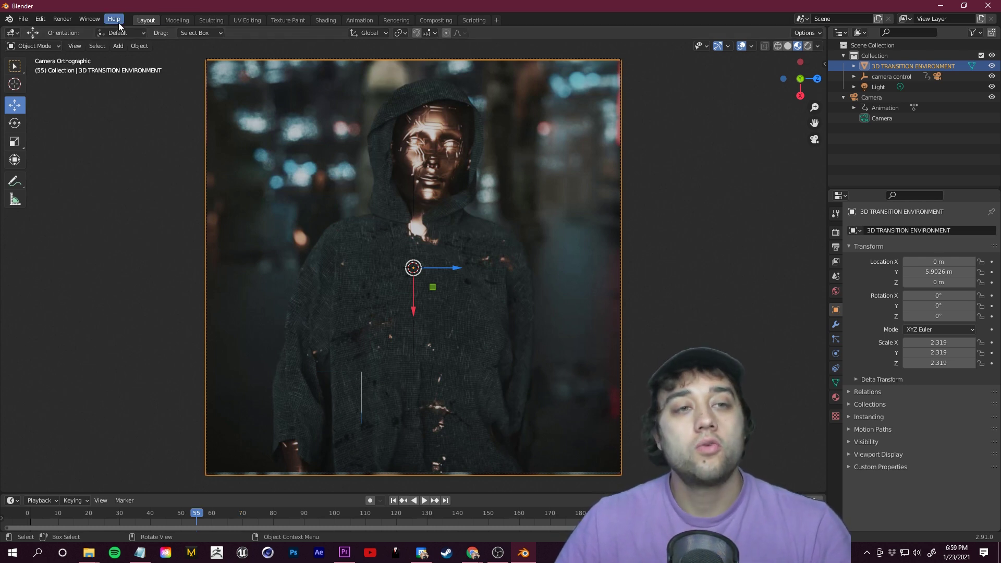
Select the small stray face in the lower part of the second image and assign the 2nd image material to it
{"action": "left_click", "coordinate": [247, 20]}
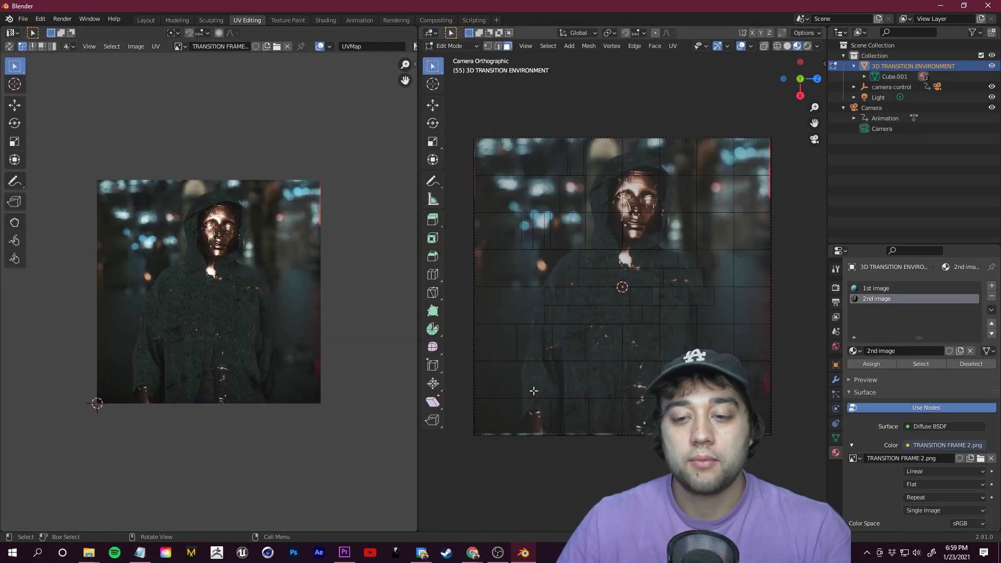
{"action": "scroll", "coordinate": [557, 408], "scroll_direction": "up", "scroll_amount": 5}
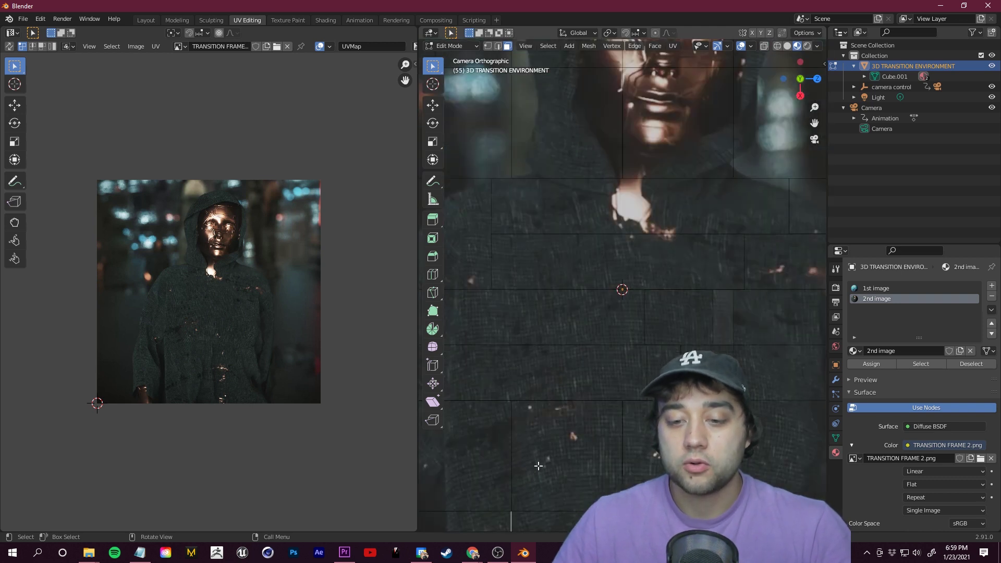
{"action": "scroll", "coordinate": [514, 518], "scroll_direction": "down", "scroll_amount": 3}
{"action": "scroll", "coordinate": [518, 517], "scroll_direction": "up", "scroll_amount": 2}
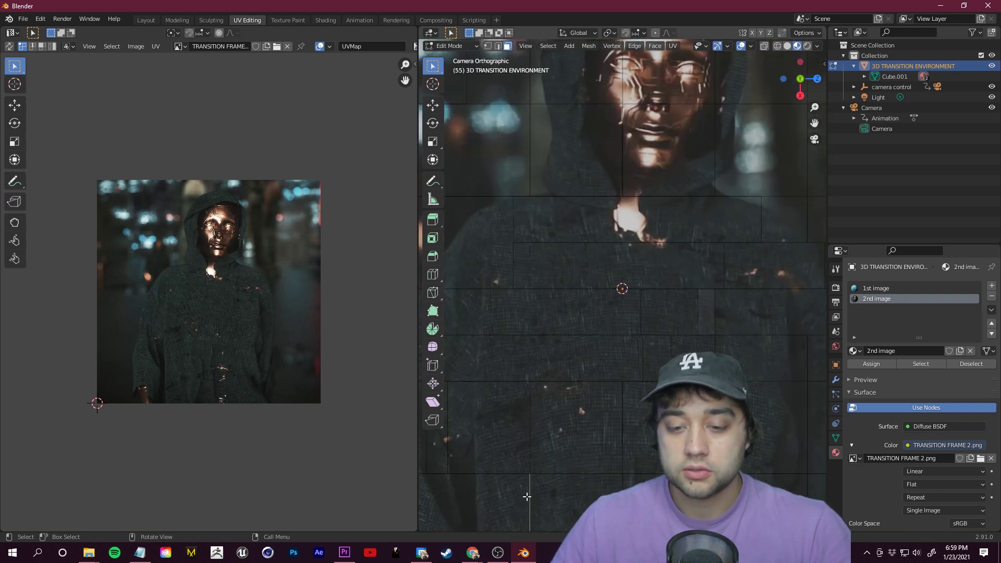
{"action": "left_click", "coordinate": [531, 498]}
{"action": "scroll", "coordinate": [575, 359], "scroll_direction": "down", "scroll_amount": 1}
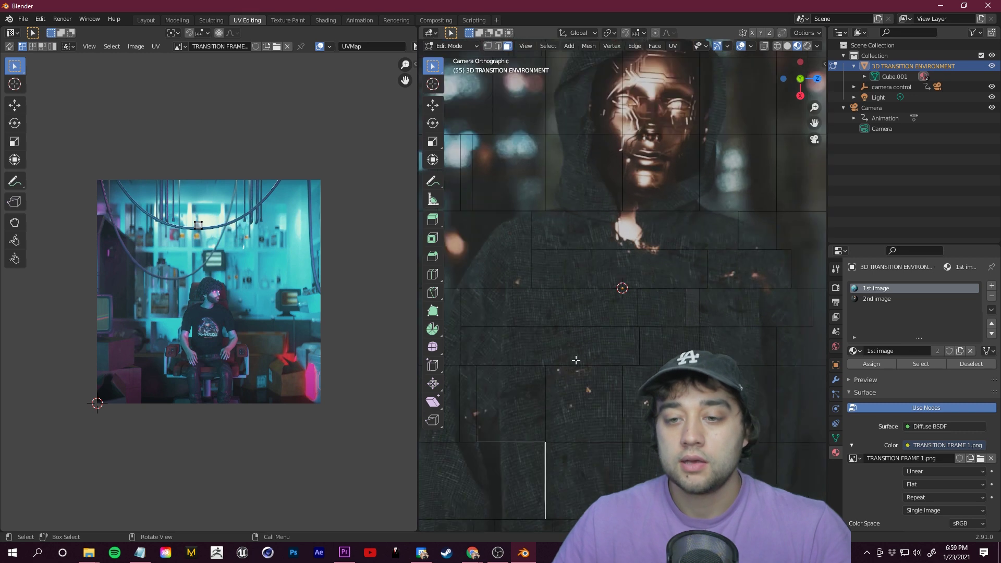
{"action": "scroll", "coordinate": [576, 359], "scroll_direction": "down", "scroll_amount": 1}
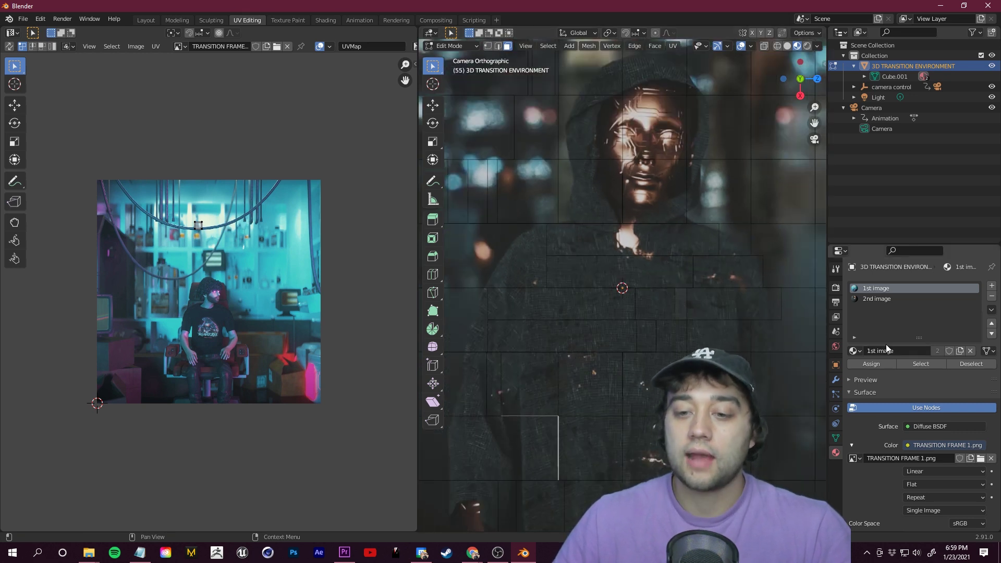
{"action": "left_click", "coordinate": [886, 299]}
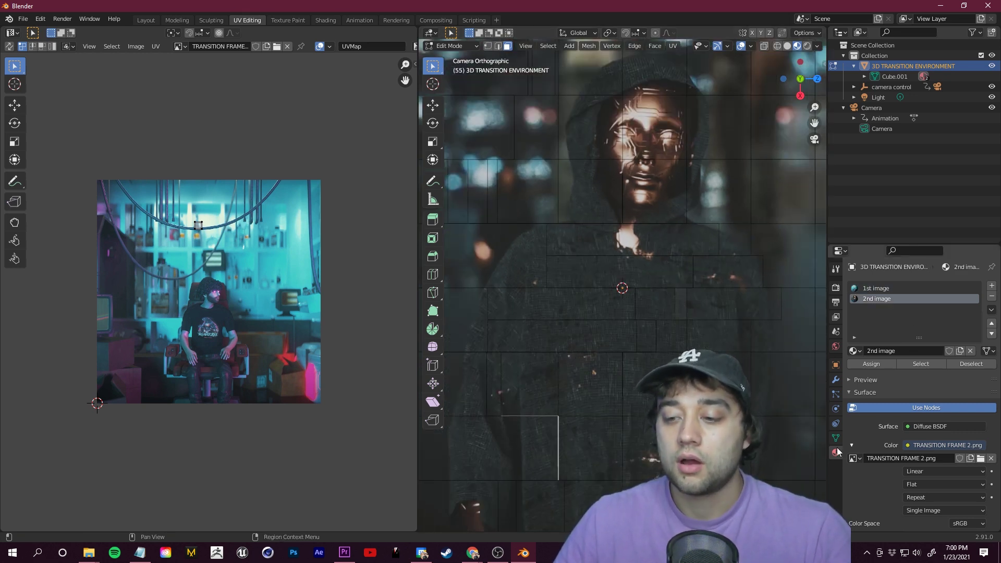
{"action": "left_click", "coordinate": [880, 362]}
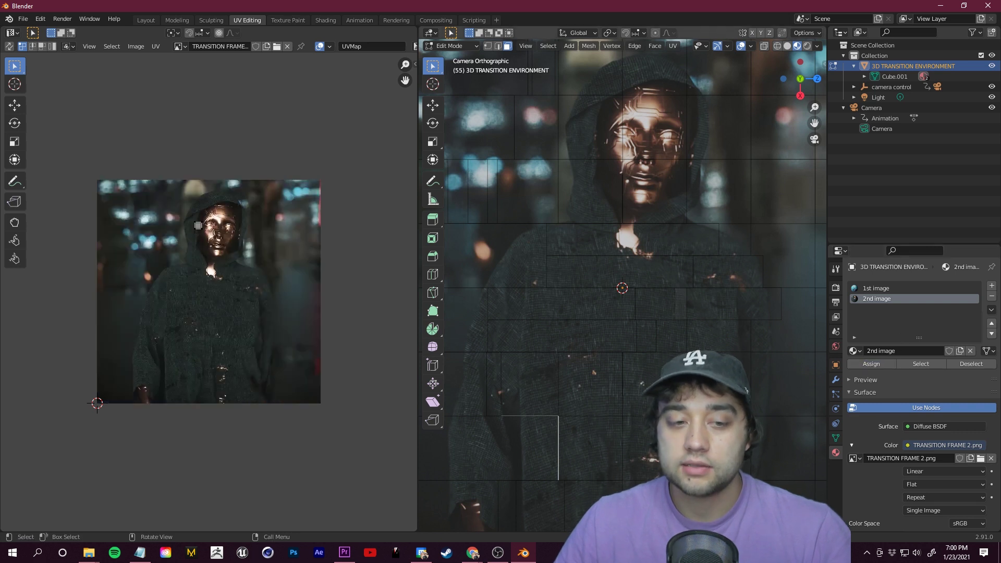
Unwrap the selected stray face with Project from View so it matches the second image, and deselect it
{"action": "key", "text": "u"}
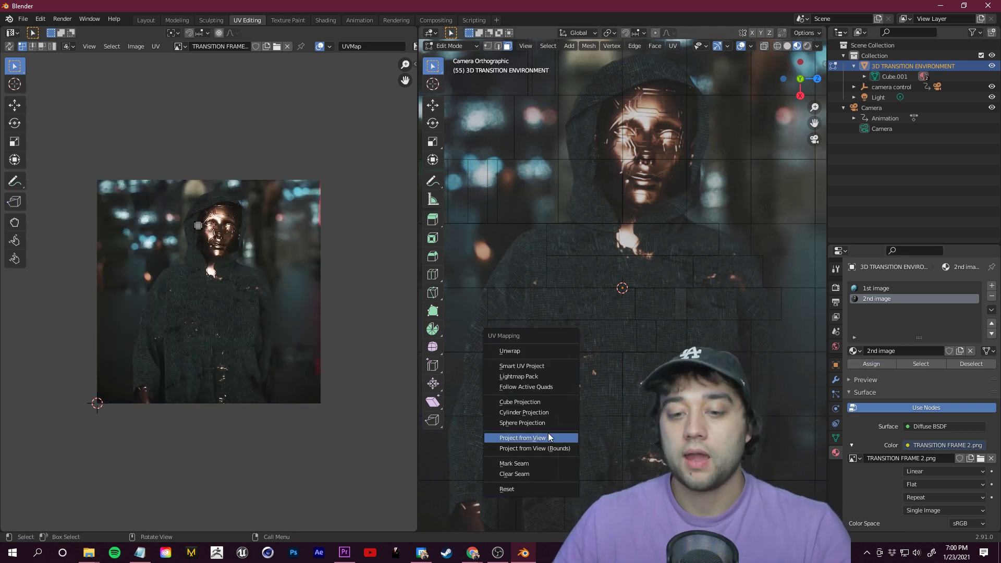
{"action": "left_click", "coordinate": [551, 438]}
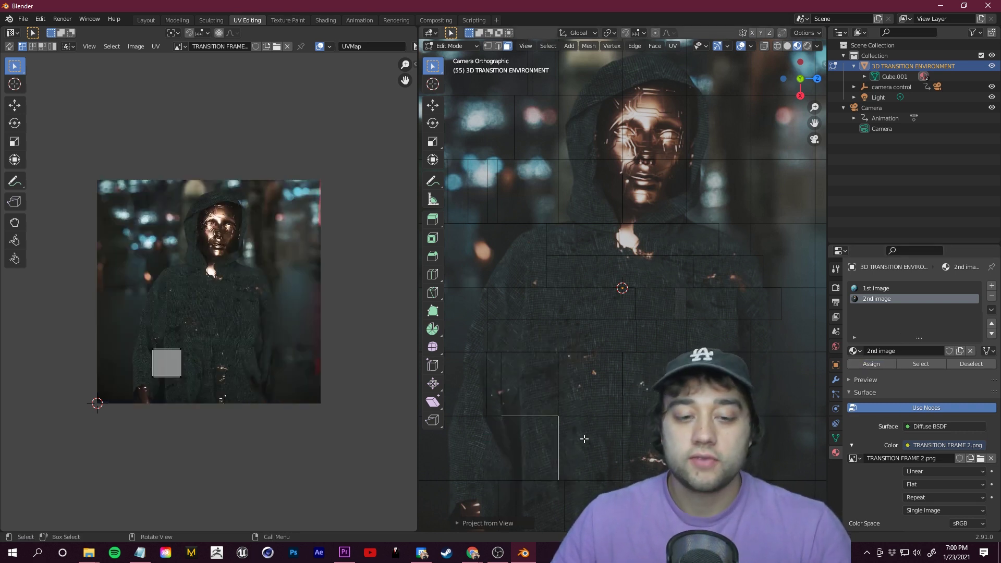
{"action": "scroll", "coordinate": [580, 373], "scroll_direction": "down", "scroll_amount": 3}
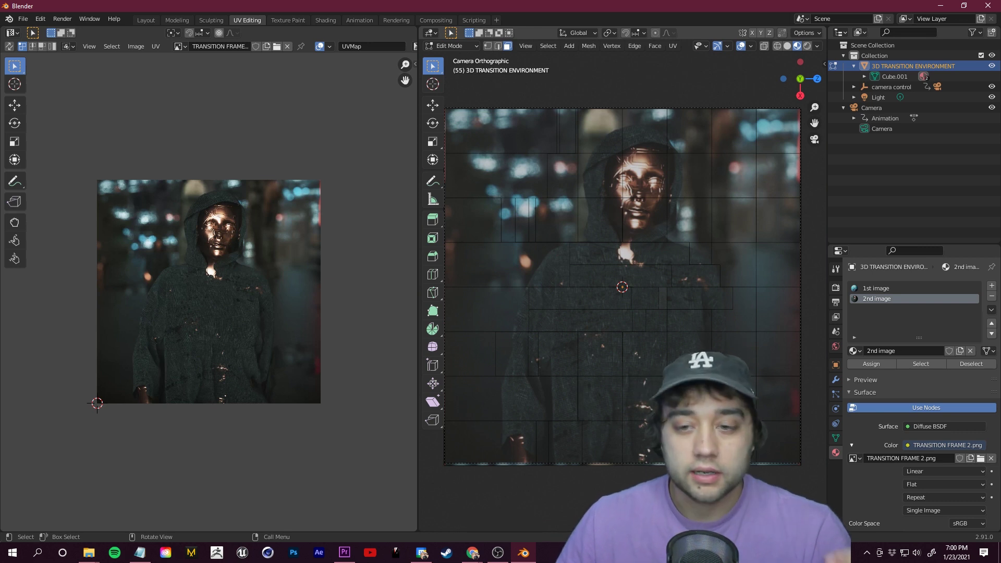
{"action": "scroll", "coordinate": [673, 326], "scroll_direction": "down", "scroll_amount": 2}
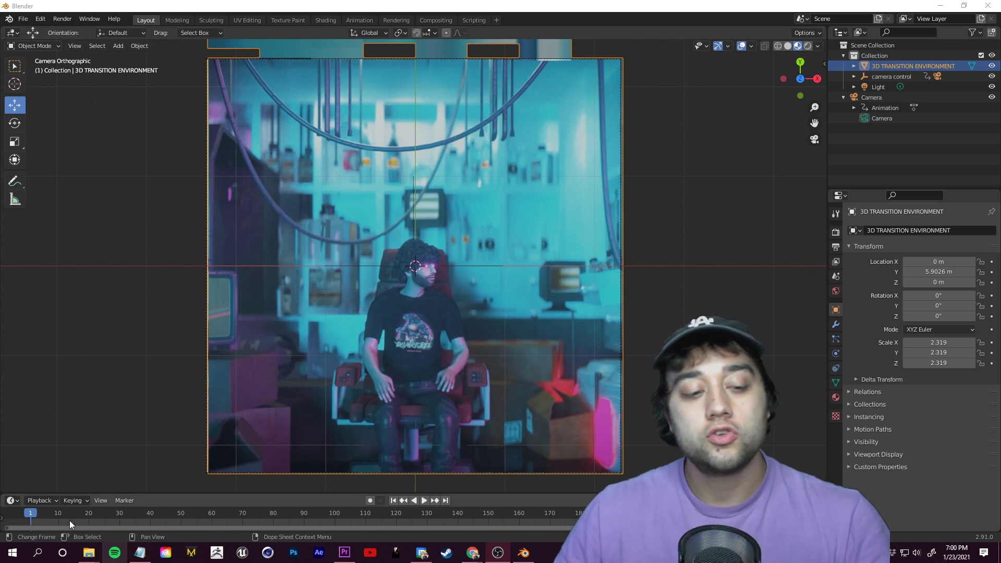
Play and scrub the transition from frame 1 through frame 67 to check the camera swing between both projected images
{"action": "mouse_move", "coordinate": [39, 513]}
{"action": "left_mouse_down"}
{"action": "mouse_move", "coordinate": [123, 515]}
{"action": "mouse_move", "coordinate": [29, 515]}
{"action": "left_mouse_up"}
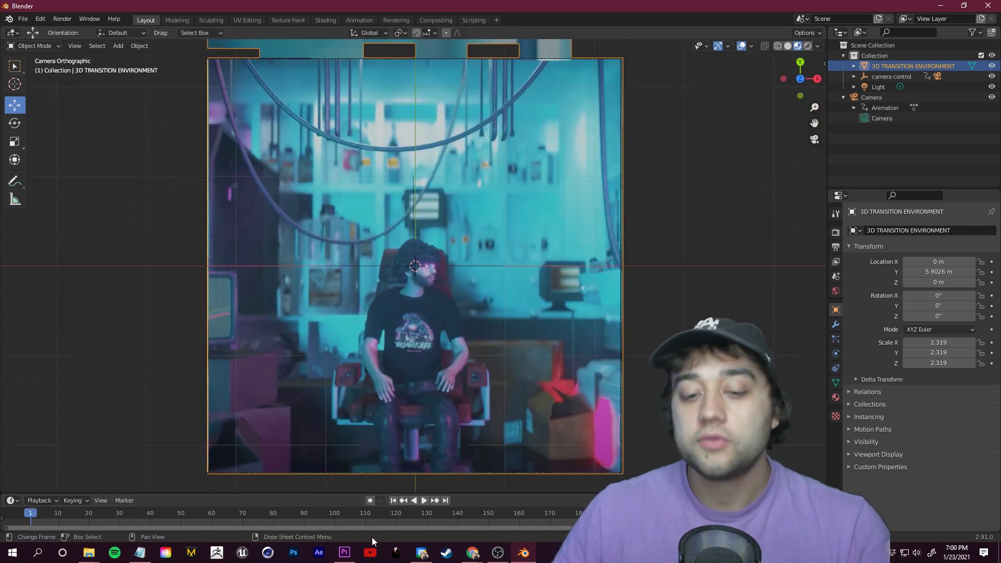
{"action": "left_click", "coordinate": [426, 502]}
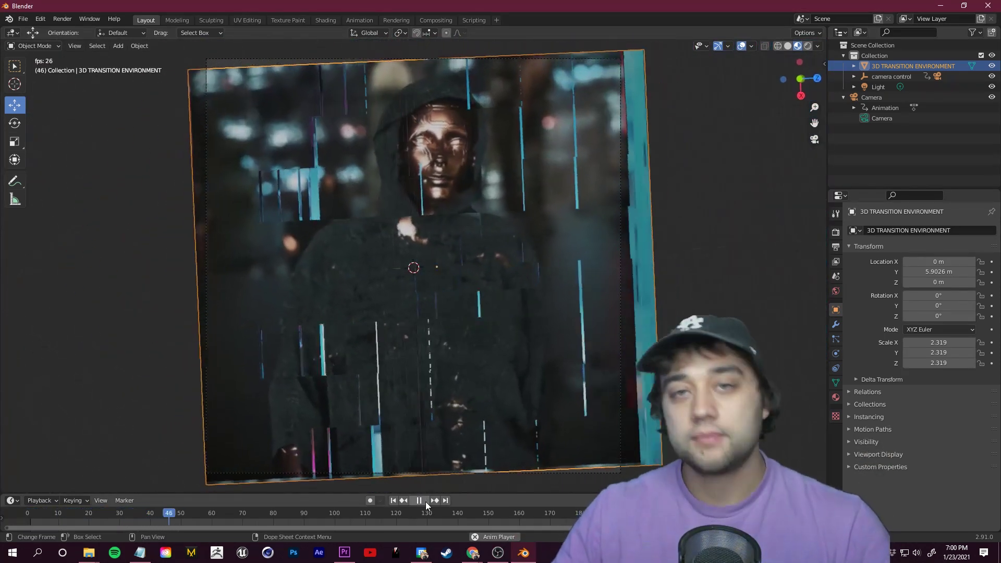
{"action": "left_click", "coordinate": [425, 501]}
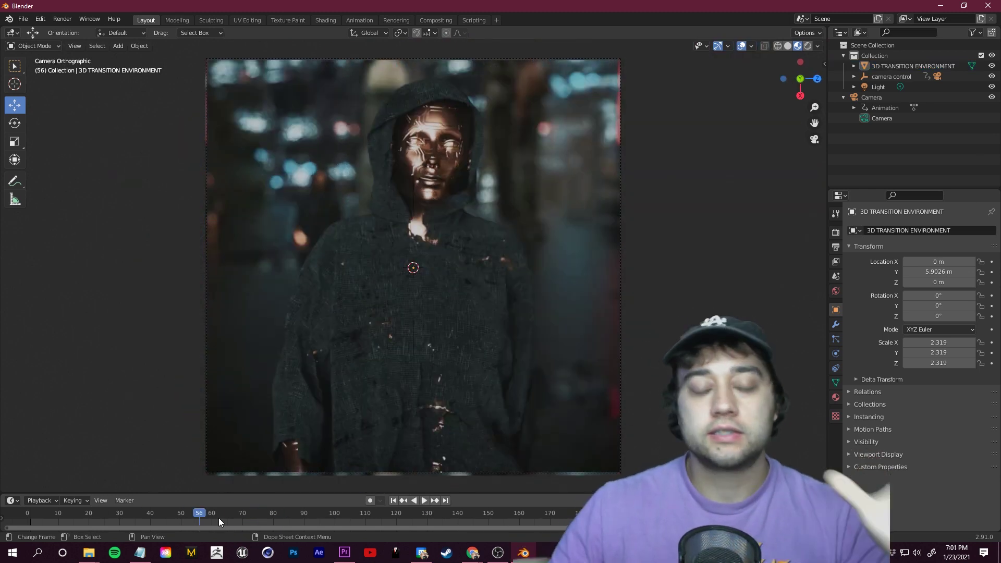
{"action": "left_click_drag", "start_coordinate": [206, 518], "coordinate": [150, 515]}
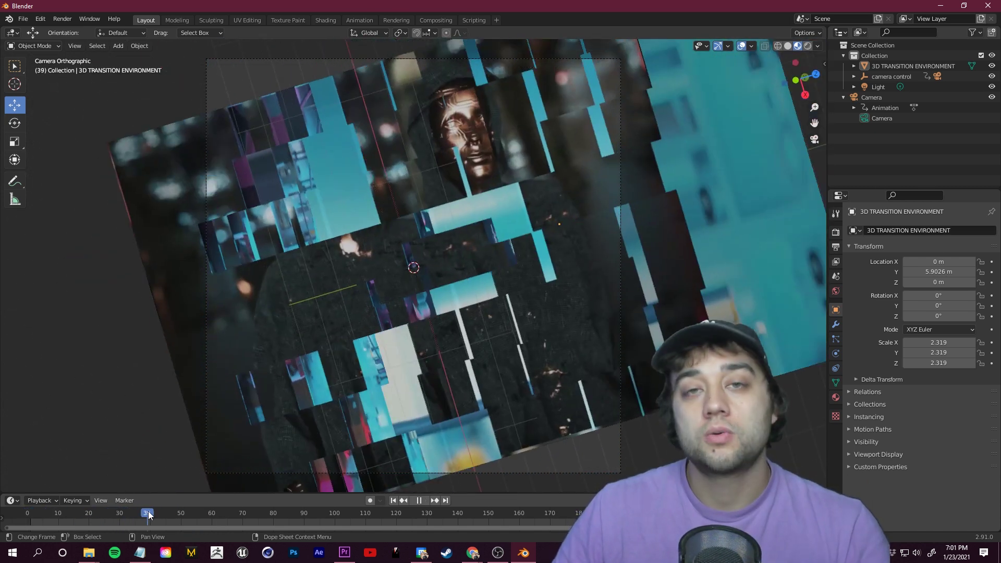
{"action": "key", "text": "Escape"}
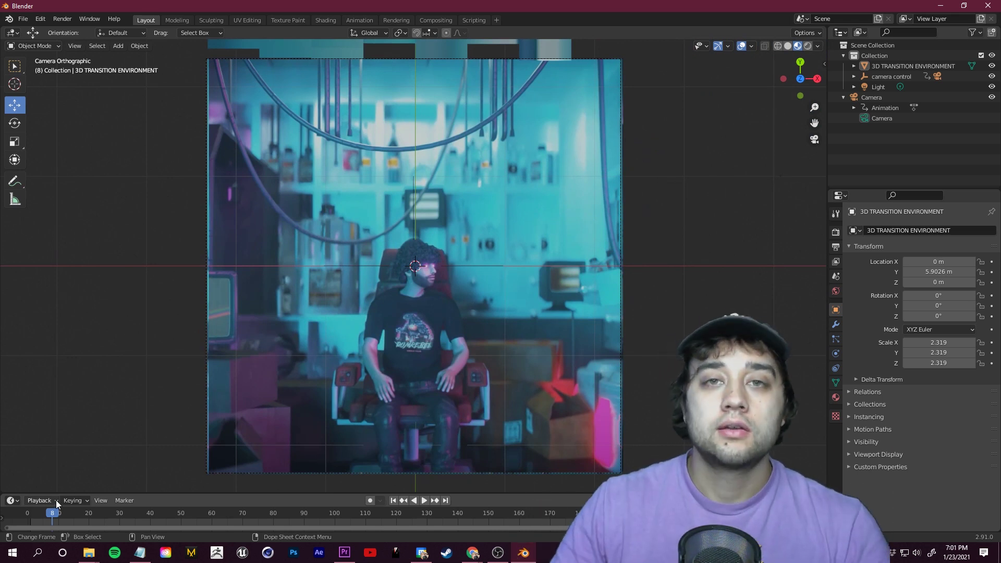
{"action": "left_click", "coordinate": [423, 499]}
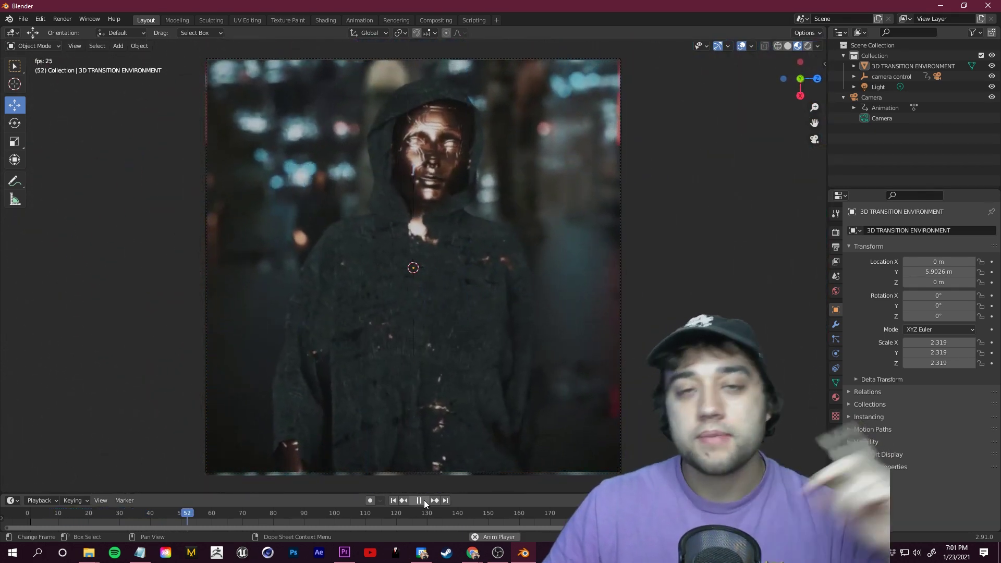
{"action": "left_click", "coordinate": [424, 500]}
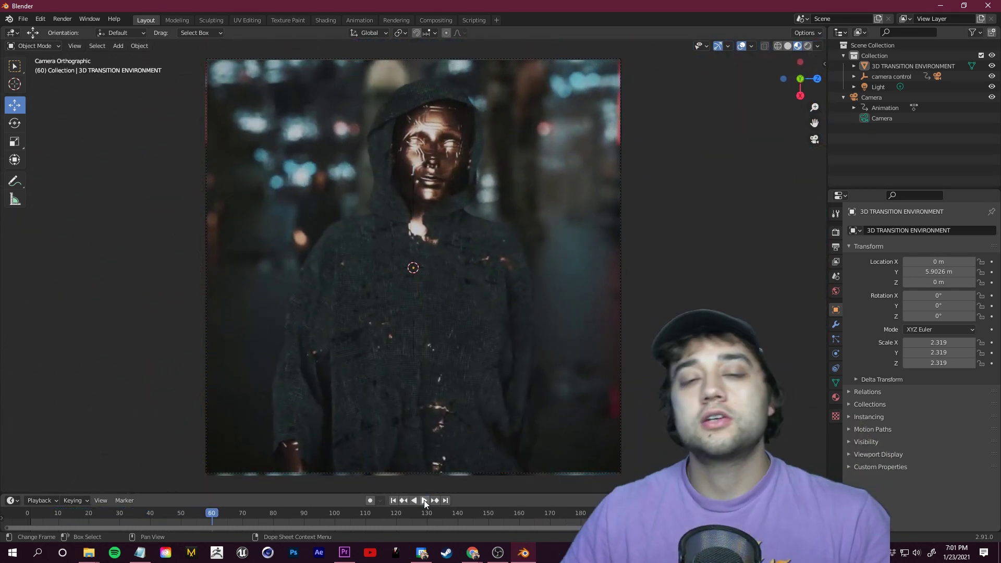
{"action": "left_click", "coordinate": [424, 499]}
{"action": "left_click_drag", "start_coordinate": [161, 526], "coordinate": [233, 517]}
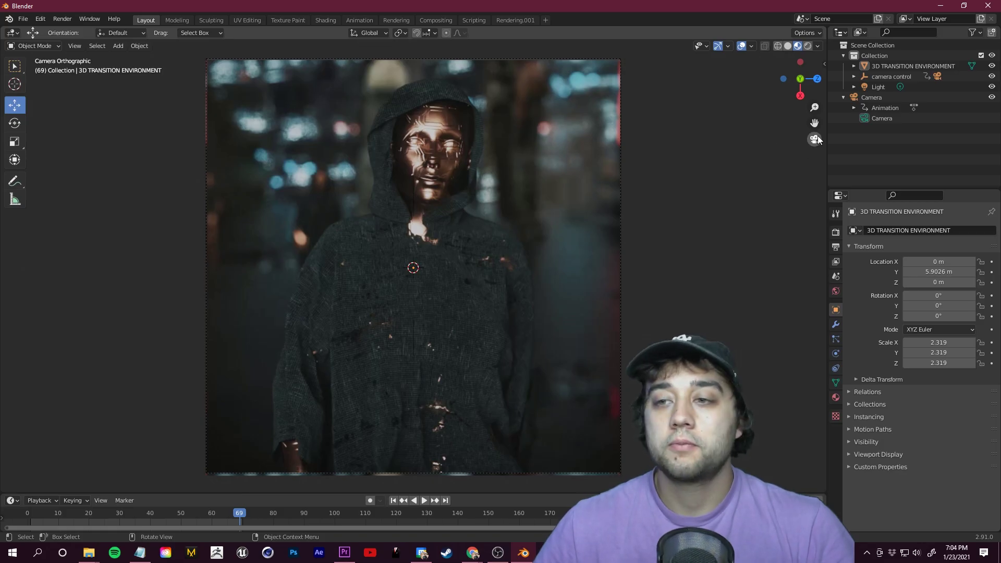
Leave the camera view and switch the viewport to rendered shading to inspect the lighting on the block environment
{"action": "left_click", "coordinate": [817, 140]}
{"action": "middle_click_drag", "start_coordinate": [808, 130], "coordinate": [775, 96]}
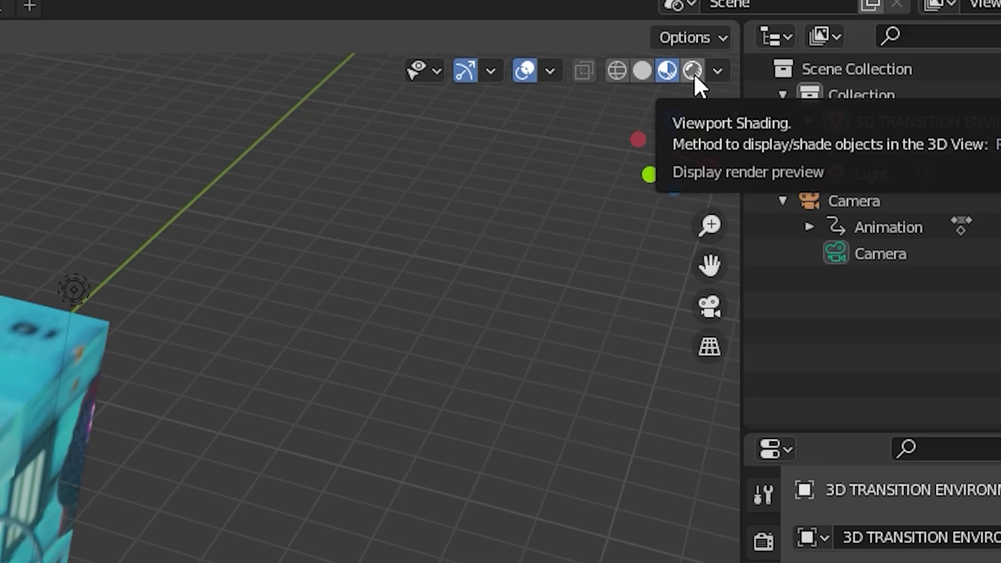
{"action": "left_click", "coordinate": [808, 46]}
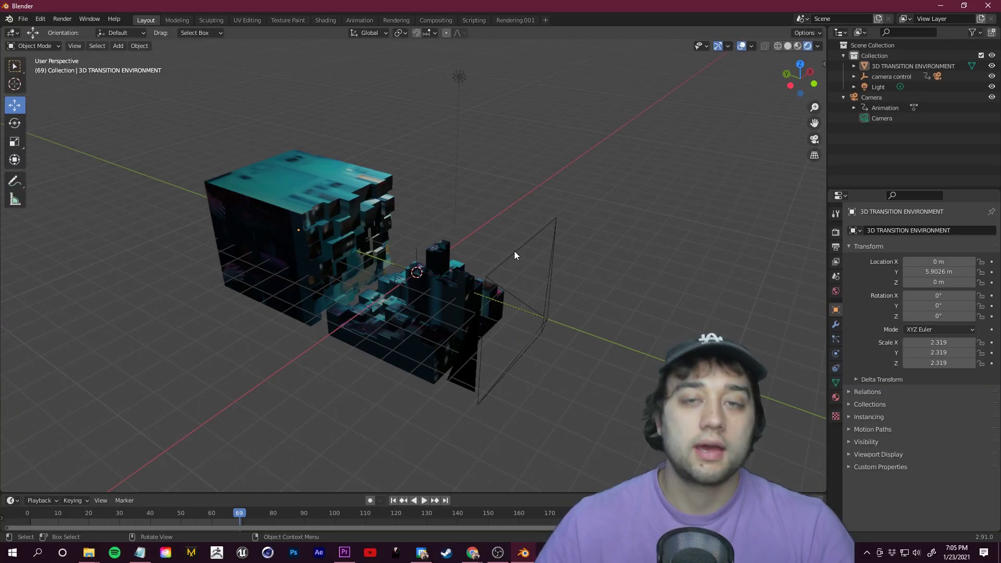
{"action": "middle_click_drag", "start_coordinate": [515, 251], "coordinate": [484, 218]}
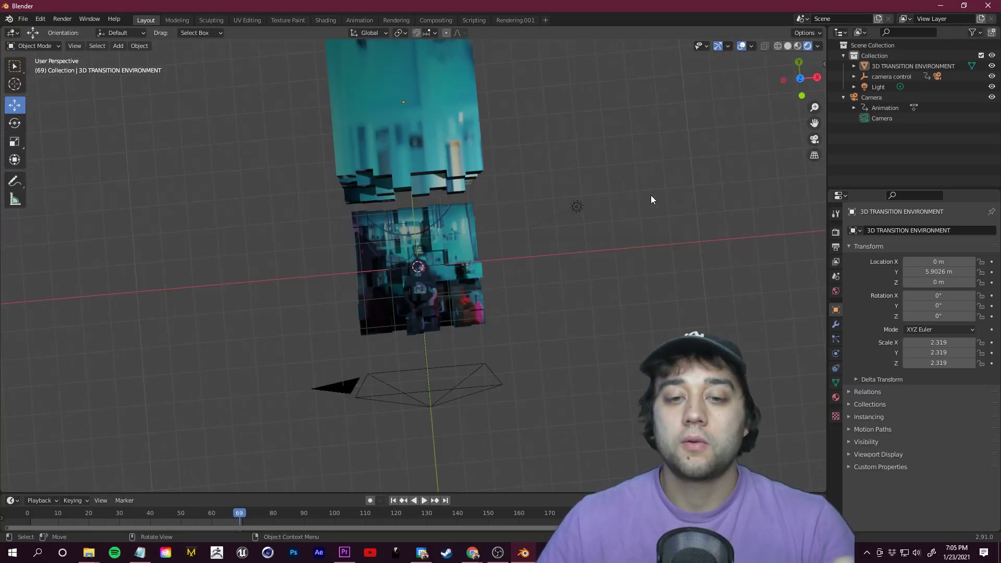
Add a Sun light to the scene at the 3D cursor alongside the existing light
{"action": "left_click", "coordinate": [576, 206]}
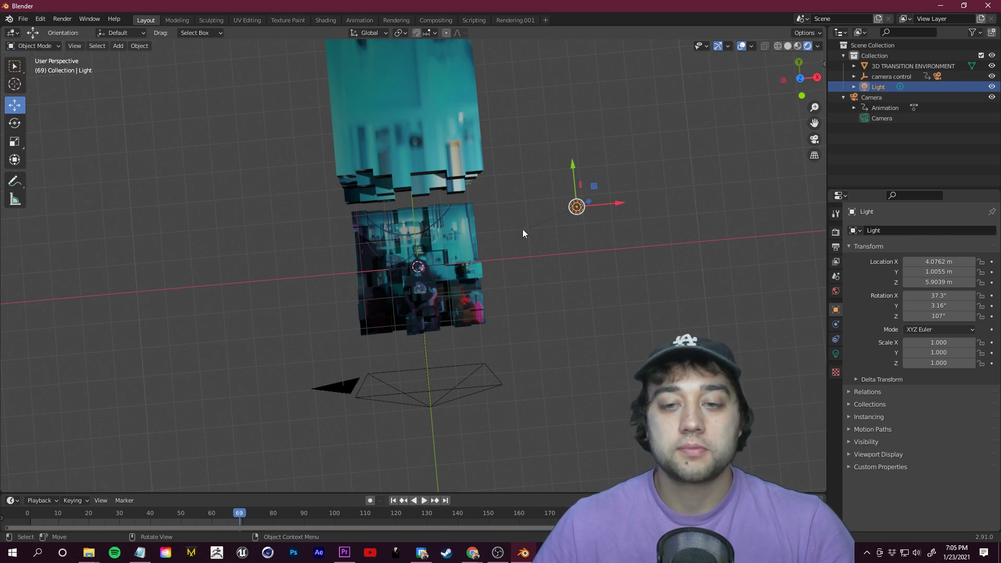
{"action": "key", "text": "shift+a"}
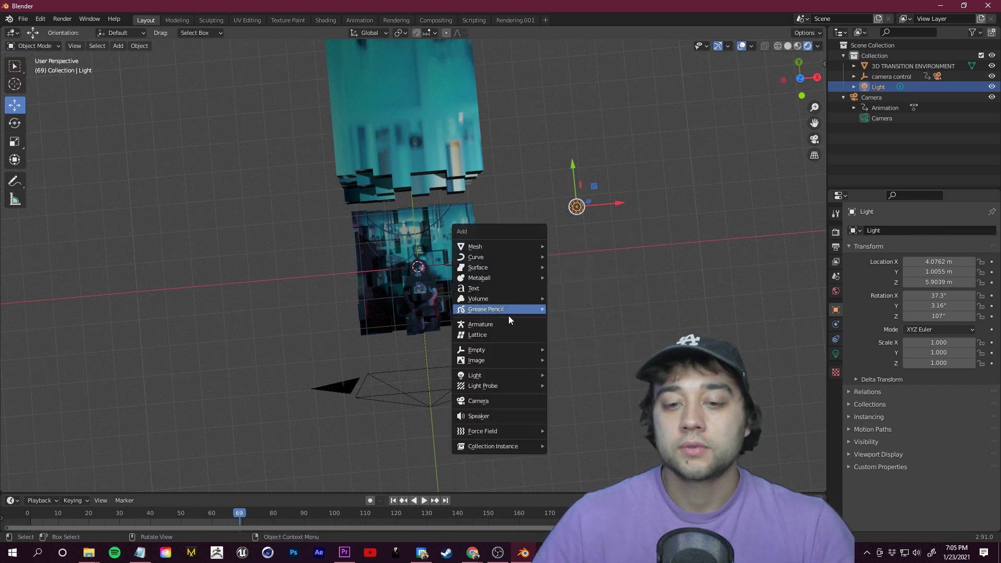
{"action": "mouse_move", "coordinate": [494, 378]}
{"action": "left_click", "coordinate": [566, 386]}
{"action": "middle_click_drag", "start_coordinate": [550, 341], "coordinate": [816, 141]}
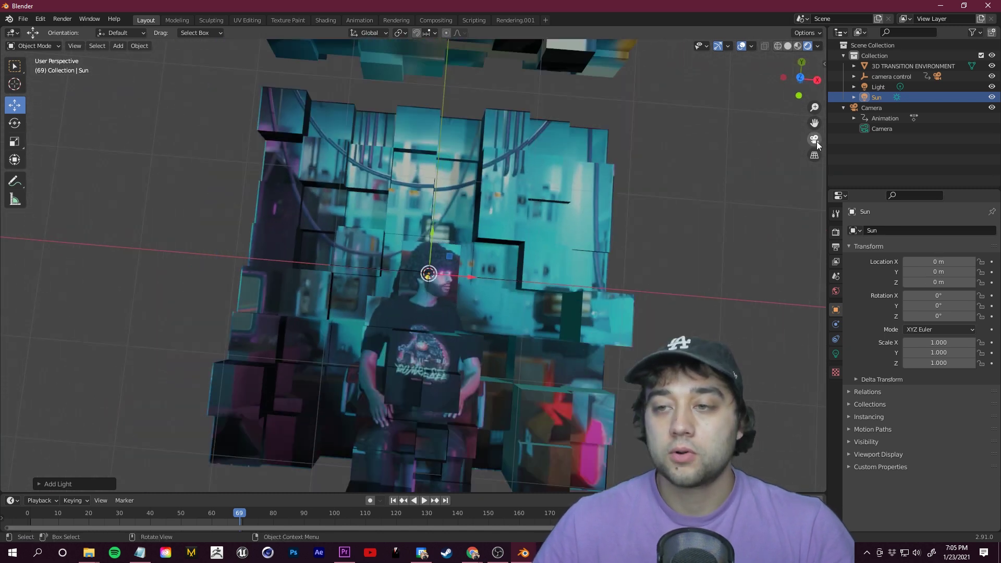
Look through the camera at the second image and set the Sun light's angle to 180° and strength to 8.810
{"action": "left_click", "coordinate": [815, 139]}
{"action": "left_click_drag", "start_coordinate": [42, 517], "coordinate": [257, 519]}
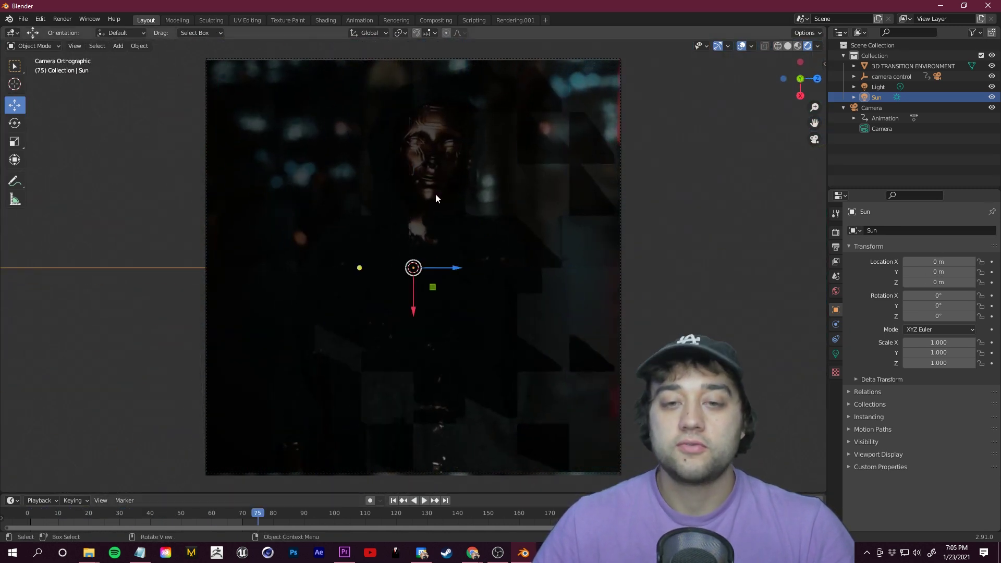
{"action": "left_click", "coordinate": [836, 353]}
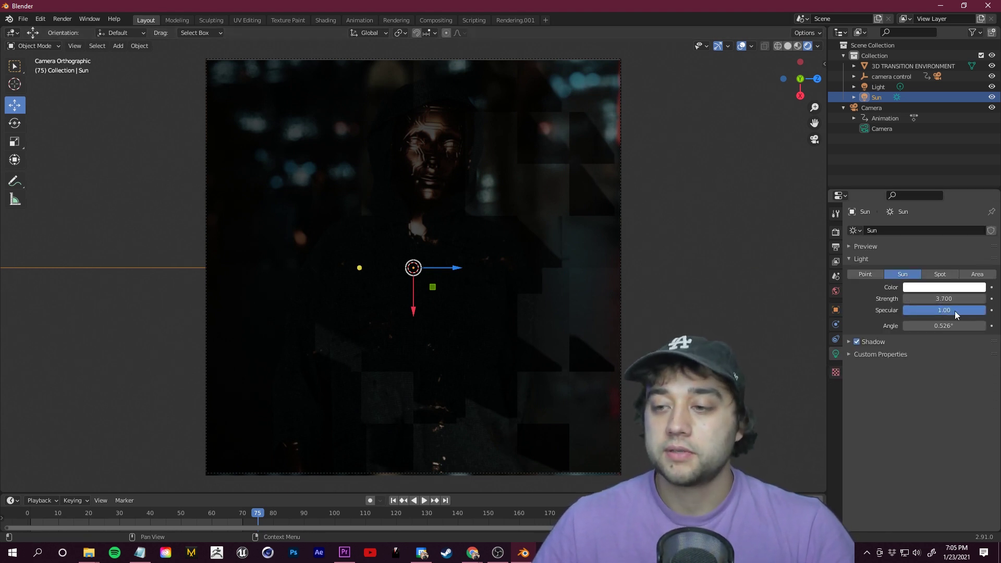
{"action": "left_click_drag", "start_coordinate": [944, 326], "coordinate": [982, 325]}
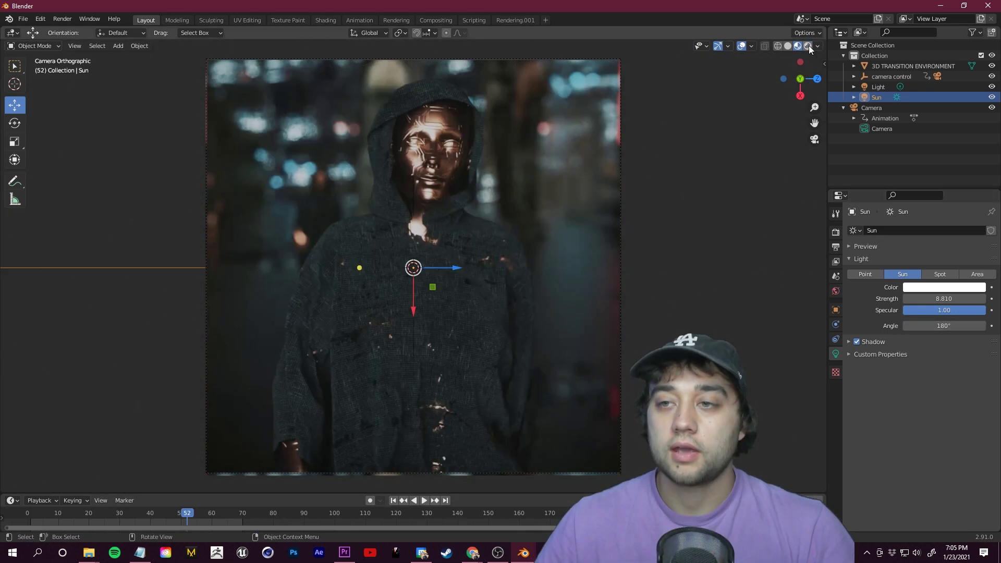
{"action": "left_click", "coordinate": [807, 46]}
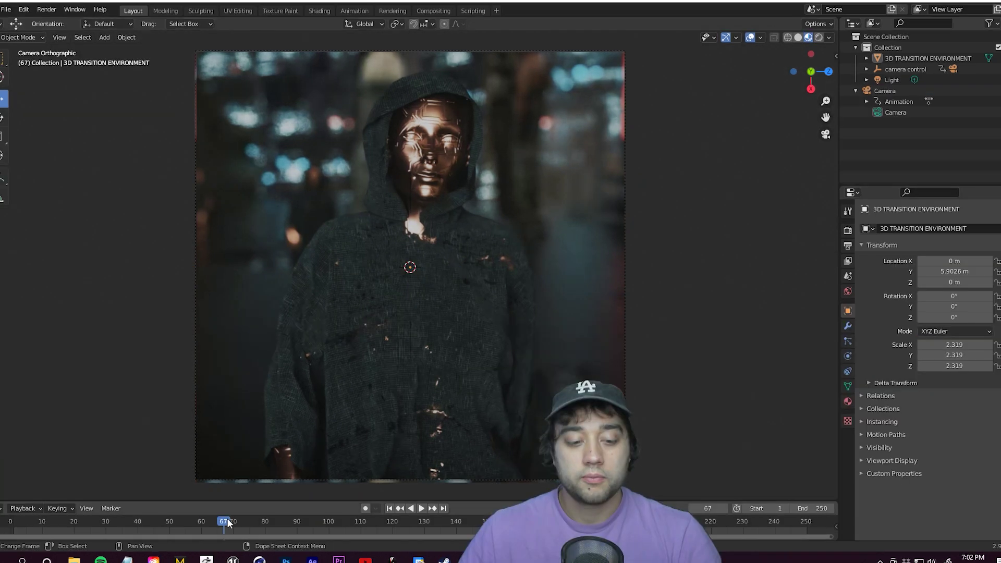
Go to frame 69, where the second image fills the camera, and set the animation's end frame to 70
{"action": "mouse_move", "coordinate": [228, 520]}
{"action": "left_mouse_down"}
{"action": "mouse_move", "coordinate": [89, 522]}
{"action": "mouse_move", "coordinate": [230, 527]}
{"action": "left_mouse_up"}
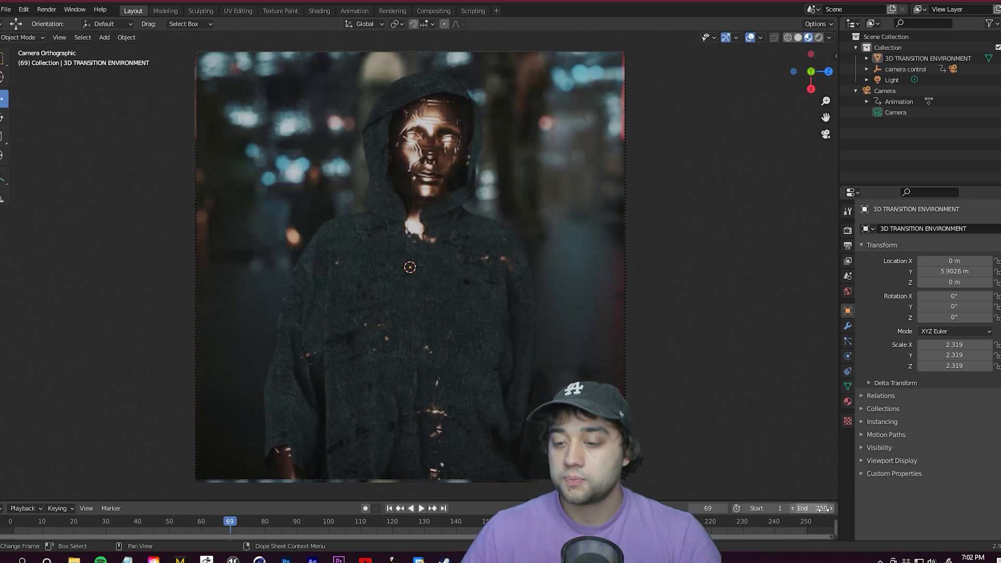
{"action": "type", "text": "0"}
{"action": "key", "text": "Return"}
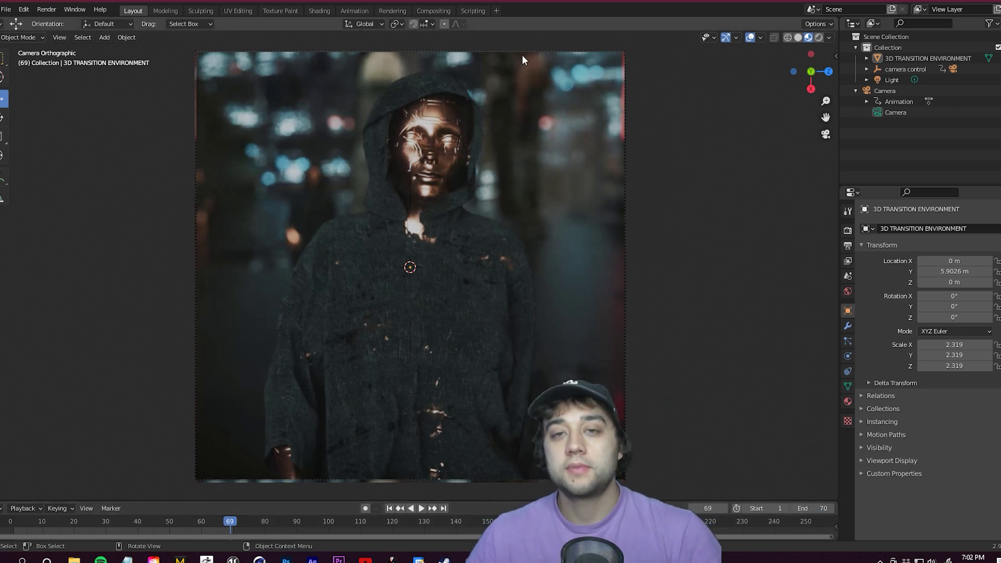
Add a Rendering workspace from the Video Editing set and show the scene's output settings in it
{"action": "left_click", "coordinate": [499, 9]}
{"action": "mouse_move", "coordinate": [485, 77]}
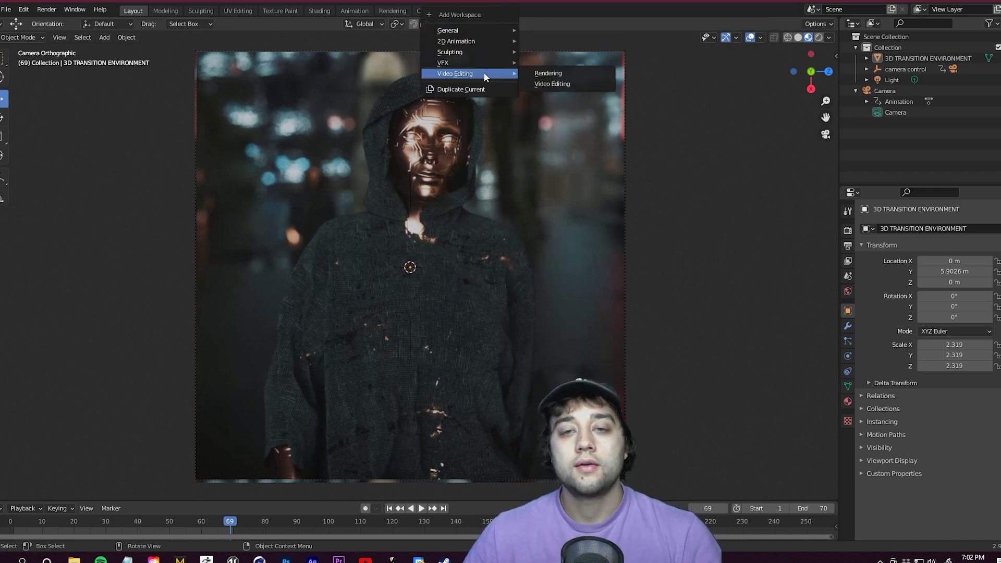
{"action": "left_click", "coordinate": [538, 76]}
{"action": "left_click", "coordinate": [837, 86]}
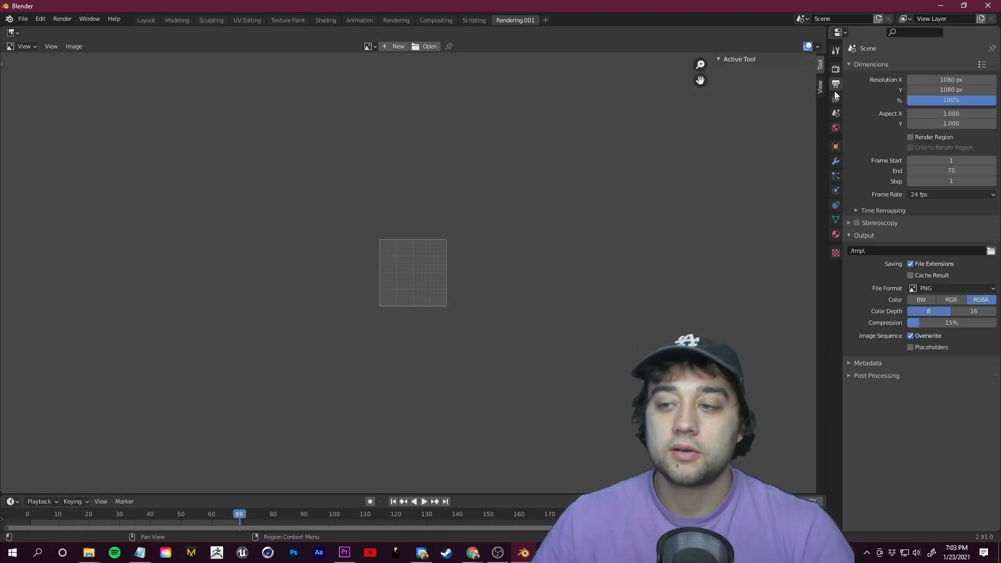
{"action": "left_click", "coordinate": [852, 235]}
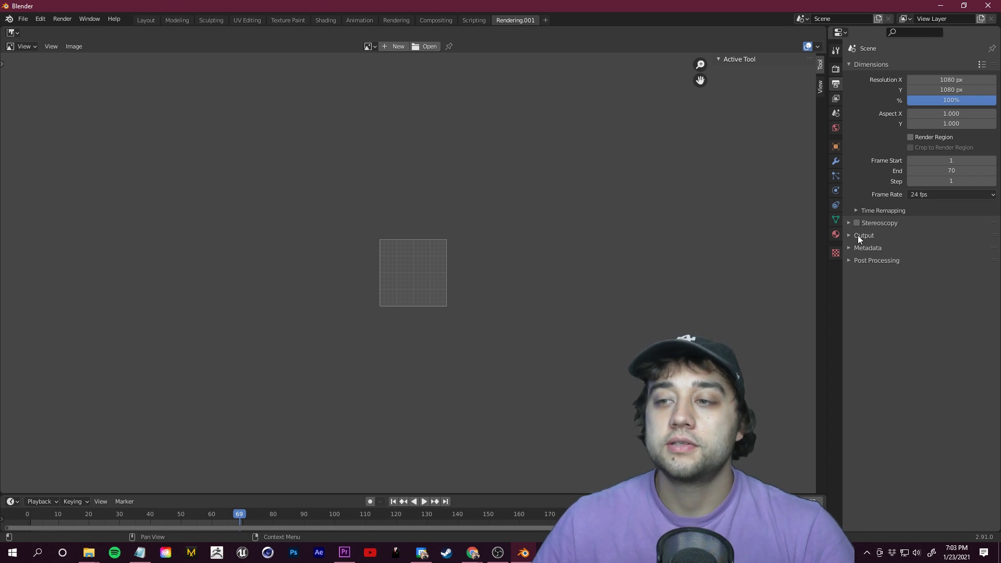
{"action": "left_click", "coordinate": [853, 235]}
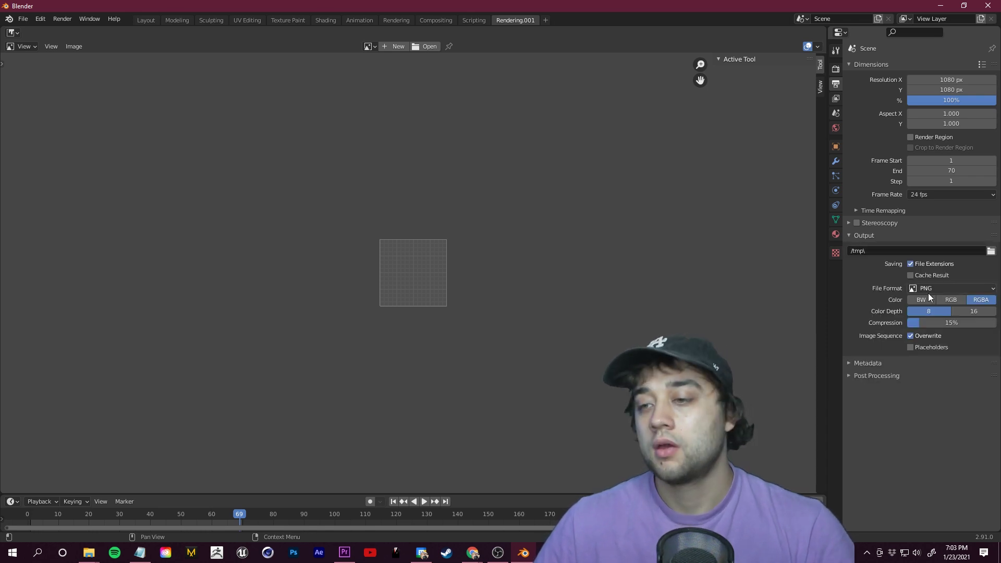
Set the output format to FFmpeg video with the h264 in MP4 encoding preset and Lossless output quality
{"action": "left_click", "coordinate": [989, 290]}
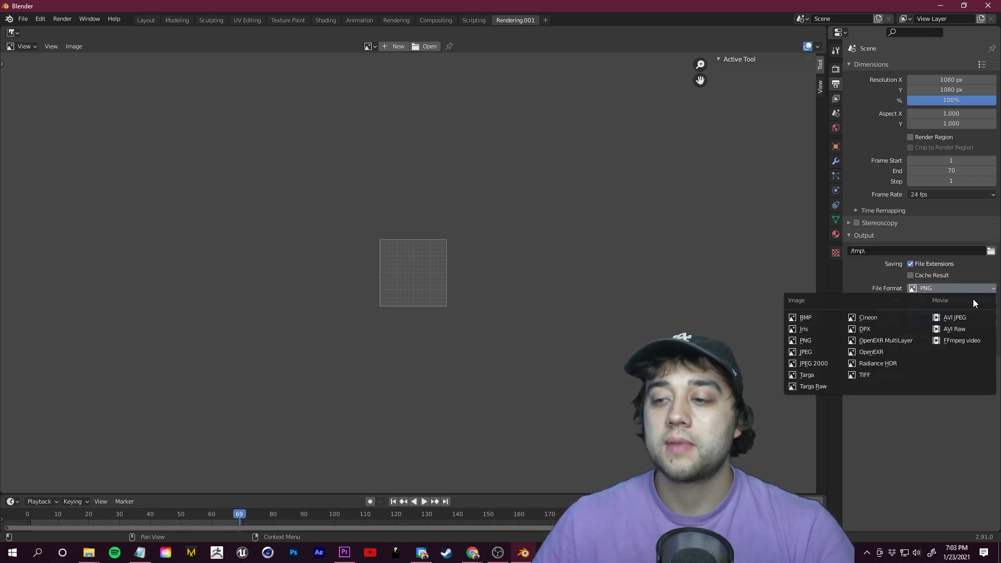
{"action": "left_click", "coordinate": [958, 339]}
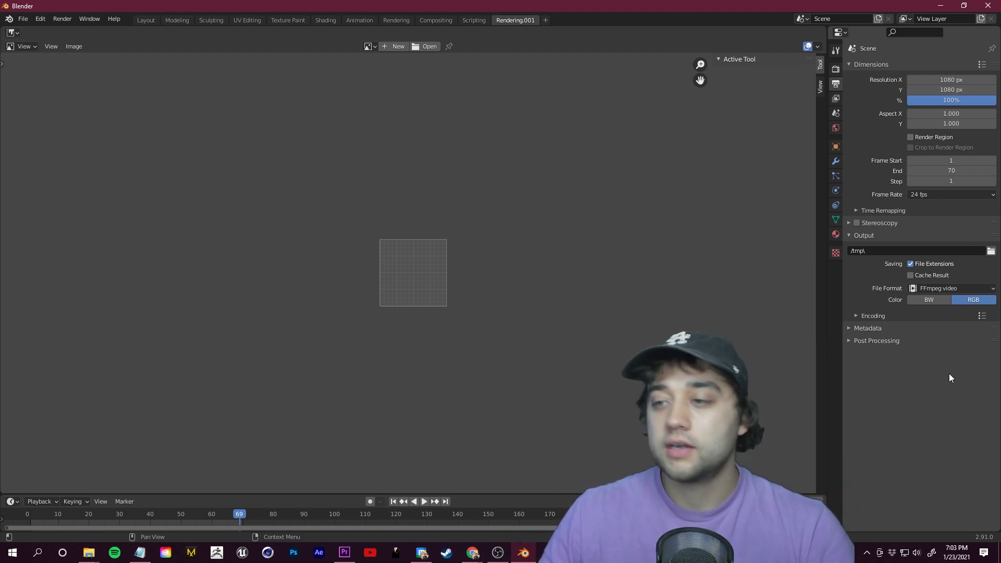
{"action": "left_click", "coordinate": [858, 315]}
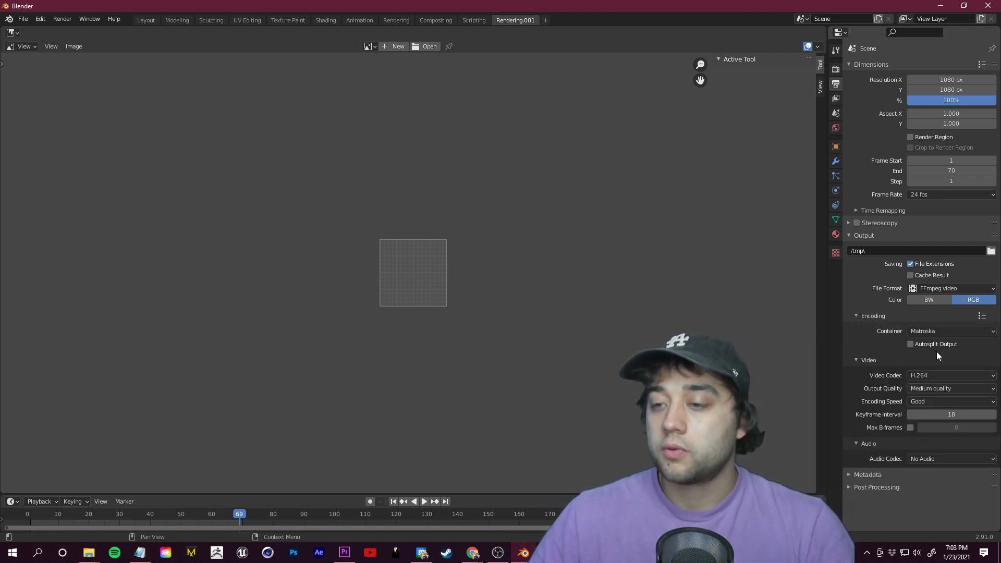
{"action": "left_click", "coordinate": [981, 316]}
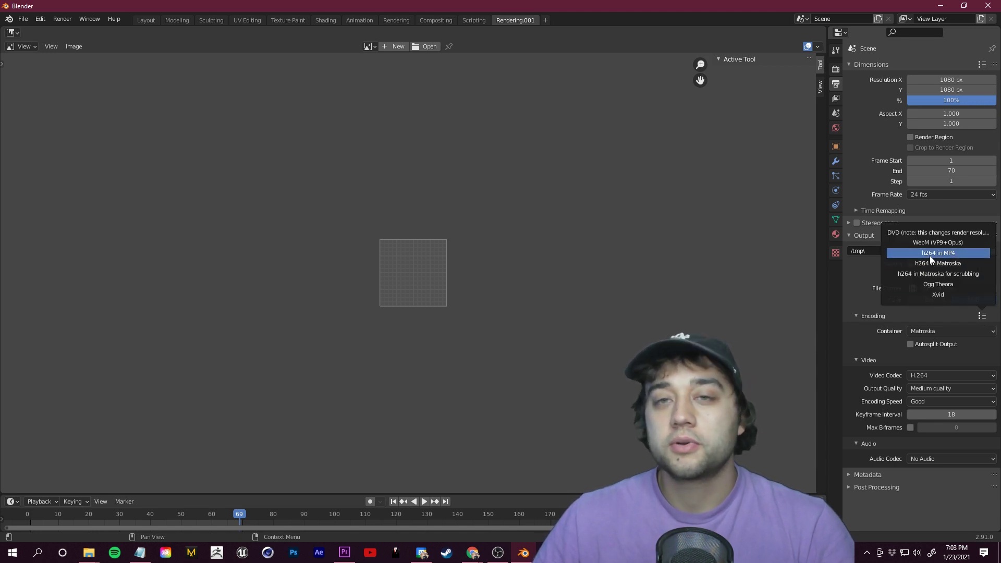
{"action": "left_click", "coordinate": [957, 254]}
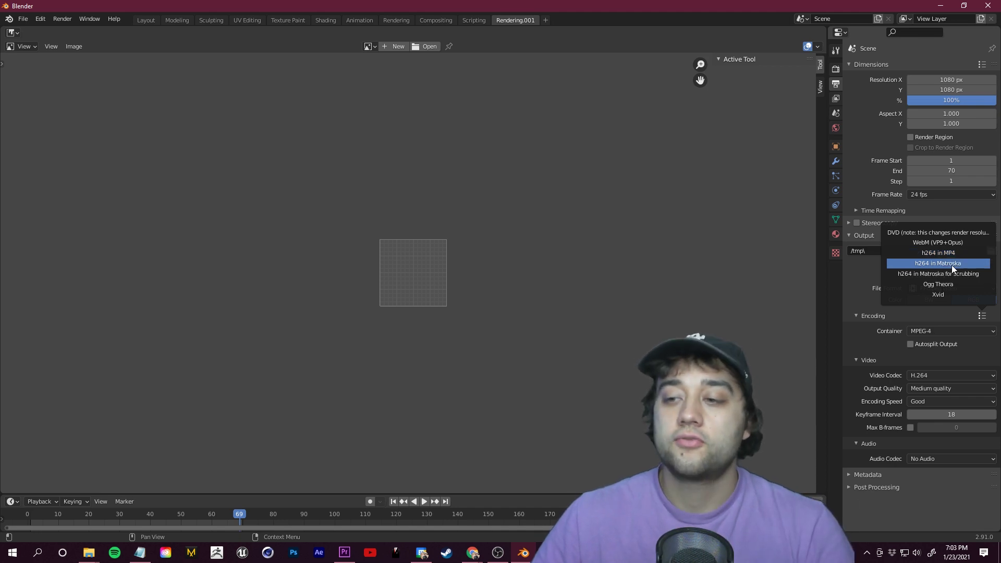
{"action": "left_click", "coordinate": [945, 388]}
{"action": "left_click", "coordinate": [937, 408]}
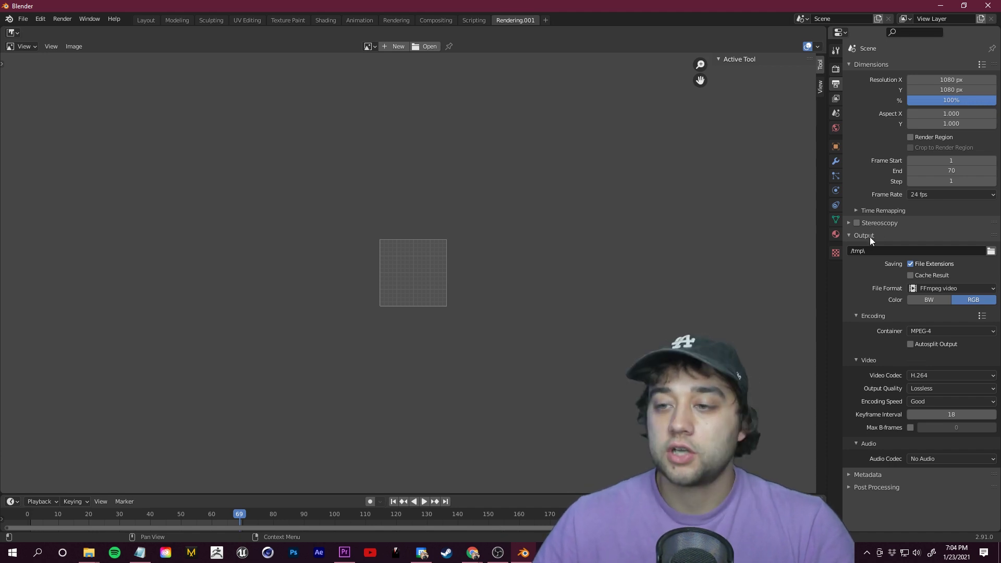
Set the render output to the PROJECTION TRANSITION ! folder on the K: drive with the file name TUTORIAL RENDRE 1
{"action": "left_click", "coordinate": [991, 250]}
{"action": "left_click_drag", "start_coordinate": [430, 131], "coordinate": [394, 103]}
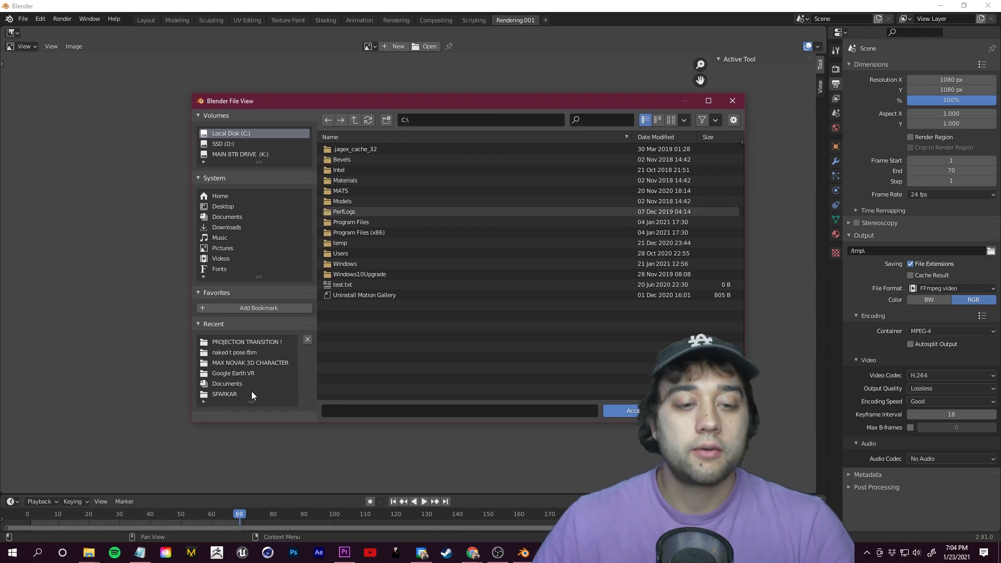
{"action": "left_click", "coordinate": [252, 343]}
{"action": "left_click", "coordinate": [391, 410]}
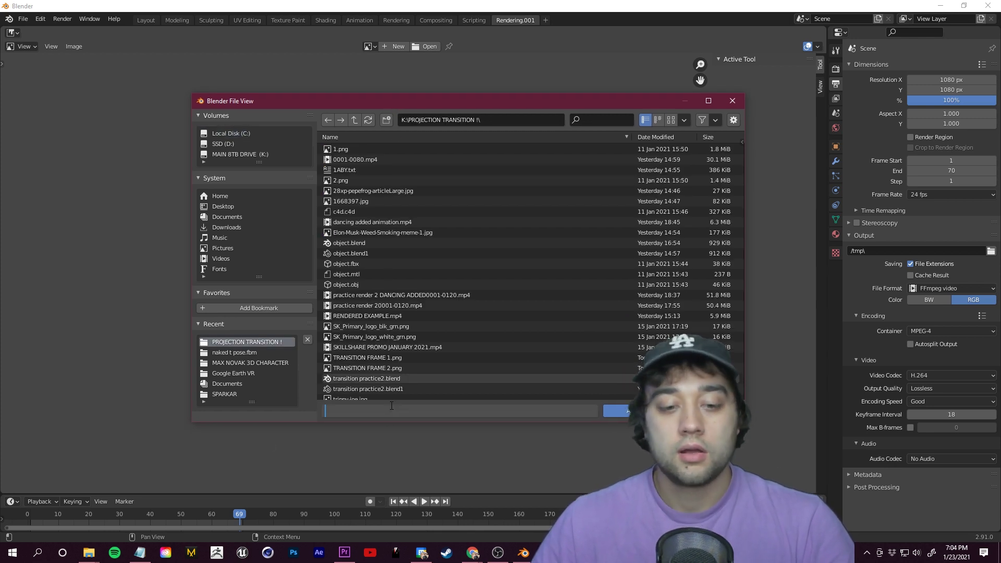
{"action": "type", "text": "TUTORIAL RENDRE 1"}
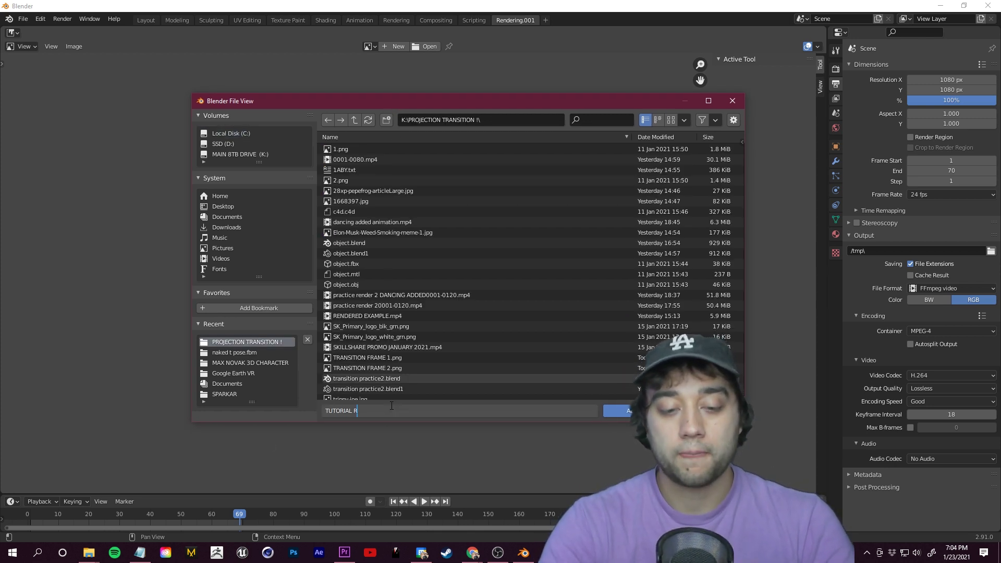
{"action": "left_click", "coordinate": [623, 410]}
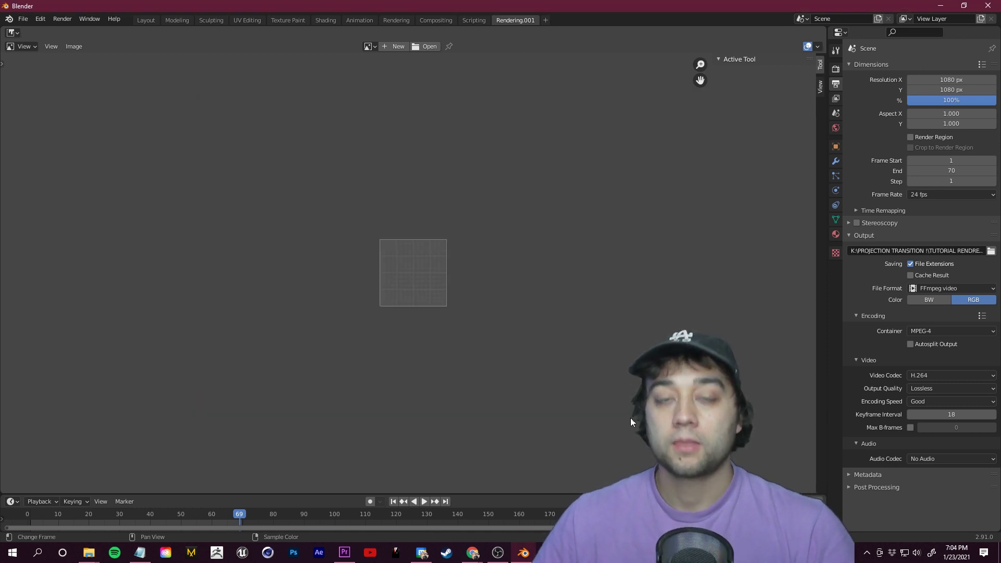
Start rendering the full animation to the video file
{"action": "left_click", "coordinate": [62, 20]}
{"action": "left_click", "coordinate": [80, 41]}
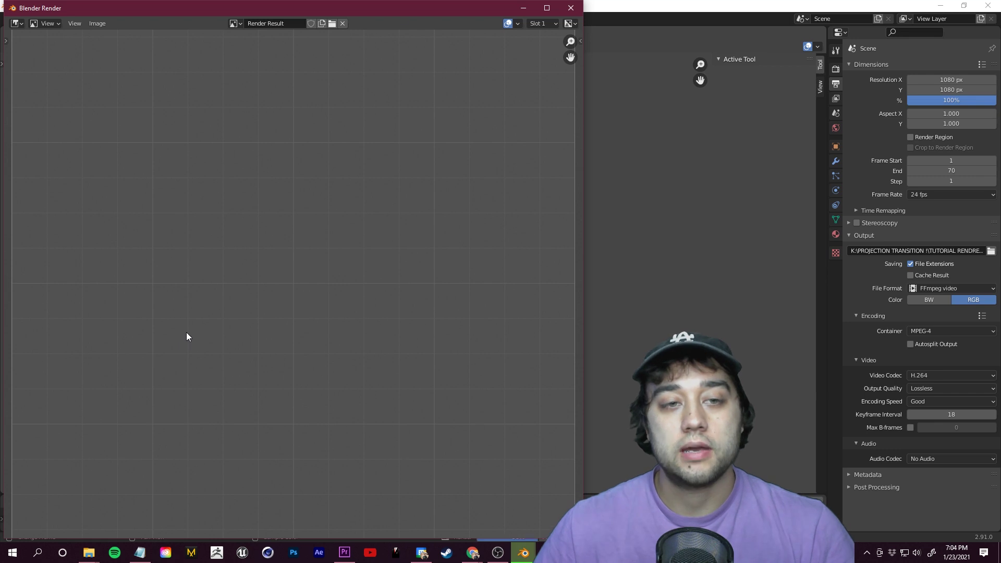
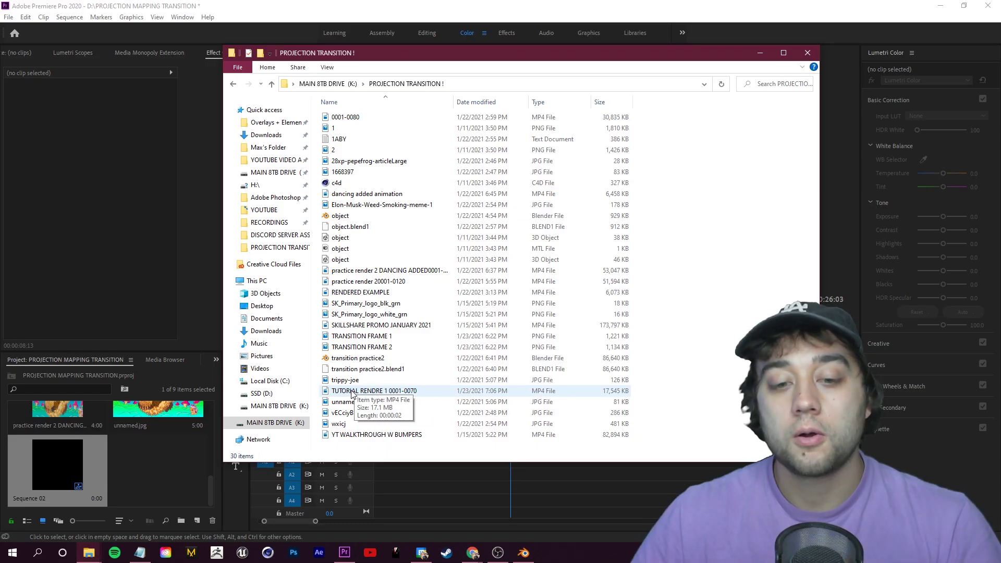
Import the rendered video TUTORIAL RENDRE 1 0001-0070 into the Premiere Pro project and preview it layered above the footage in Sequence 01
{"action": "left_click_drag", "start_coordinate": [352, 393], "coordinate": [177, 469]}
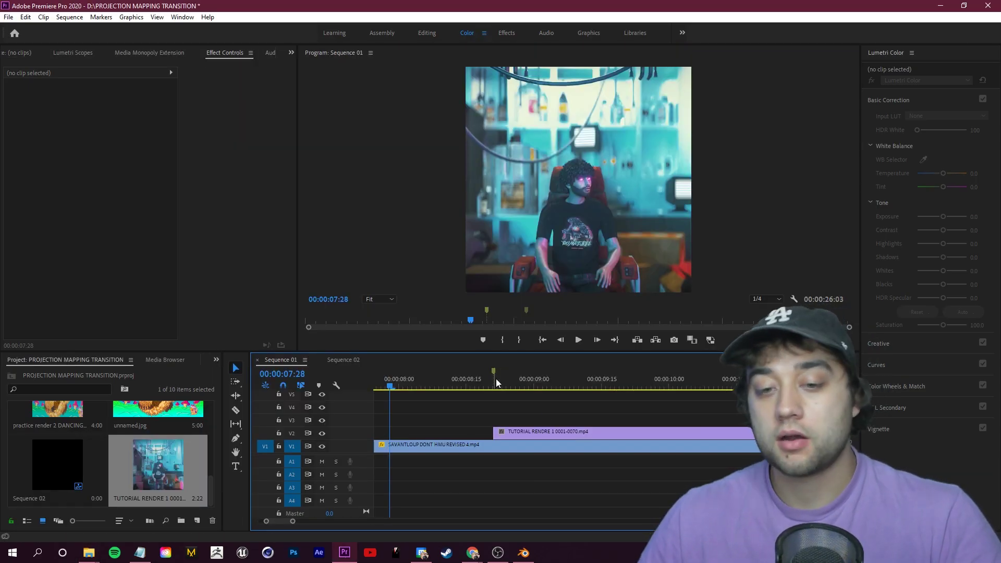
{"action": "key", "text": "space"}
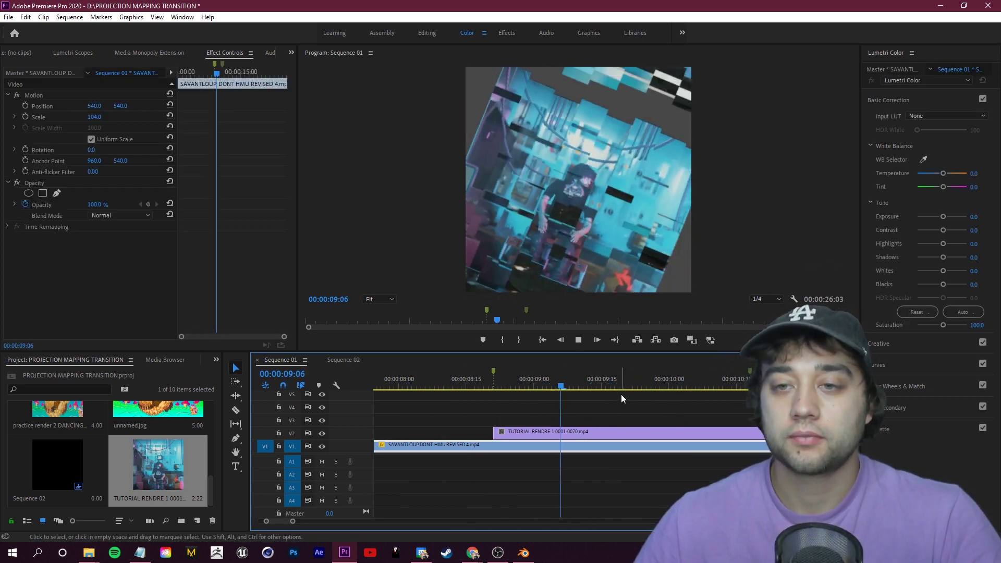
{"action": "key", "text": "space"}
{"action": "left_click_drag", "start_coordinate": [714, 385], "coordinate": [651, 382]}
{"action": "mouse_move", "coordinate": [491, 409]}
{"action": "left_mouse_down"}
{"action": "mouse_move", "coordinate": [461, 409]}
{"action": "mouse_move", "coordinate": [489, 410]}
{"action": "left_mouse_up"}
{"action": "key", "text": "space"}
Try nesting the rendered clip with the footage beneath it and raising the scale to enlarge the picture
{"action": "left_click", "coordinate": [522, 414]}
{"action": "left_click_drag", "start_coordinate": [426, 414], "coordinate": [557, 448]}
{"action": "right_click", "coordinate": [556, 448]}
{"action": "left_click", "coordinate": [584, 310]}
{"action": "key", "text": "Return"}
{"action": "left_click_drag", "start_coordinate": [533, 387], "coordinate": [581, 388]}
{"action": "mouse_move", "coordinate": [94, 117]}
{"action": "left_mouse_down"}
{"action": "mouse_move", "coordinate": [118, 116]}
{"action": "mouse_move", "coordinate": [68, 116]}
{"action": "mouse_move", "coordinate": [110, 117]}
{"action": "left_mouse_up"}
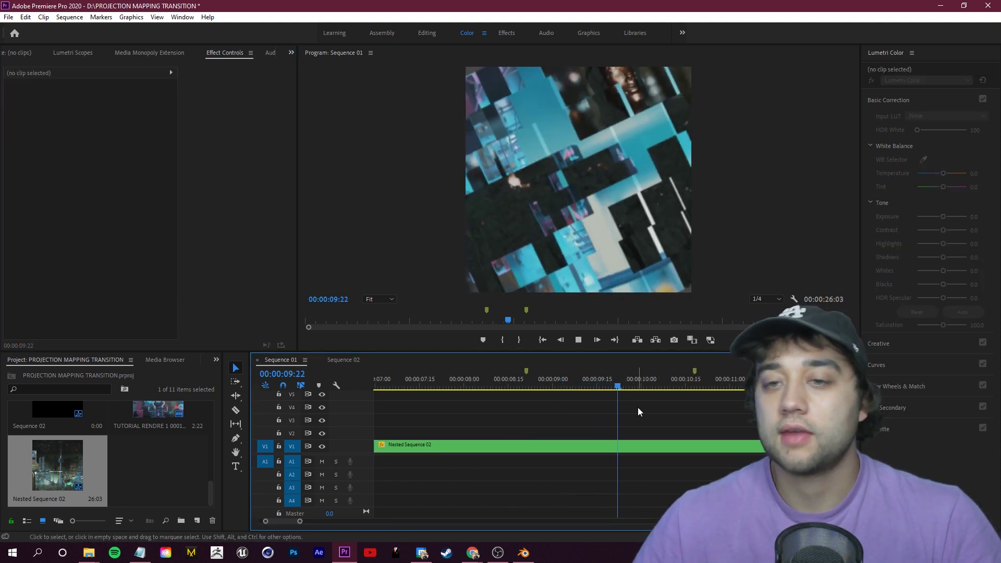
Undo the scale change and the nesting of the clips
{"action": "key", "text": "ctrl+z"}
{"action": "key", "text": "ctrl+z"}
{"action": "key", "text": "ctrl+z"}
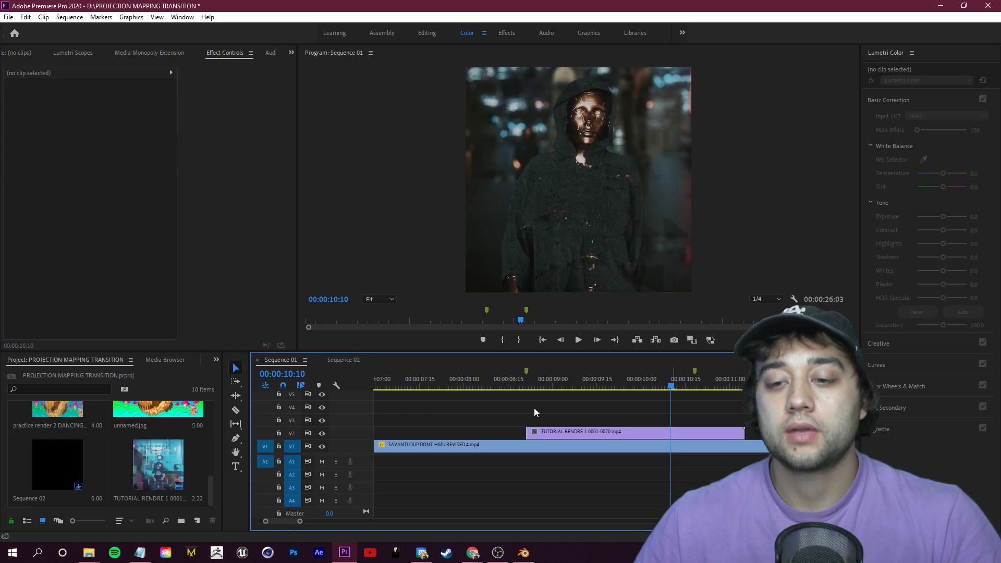
Play the start of the rendered transition from just before the clip begins to examine the frame's edges
{"action": "left_click", "coordinate": [498, 383]}
{"action": "key", "text": "space"}
{"action": "key", "text": "space"}
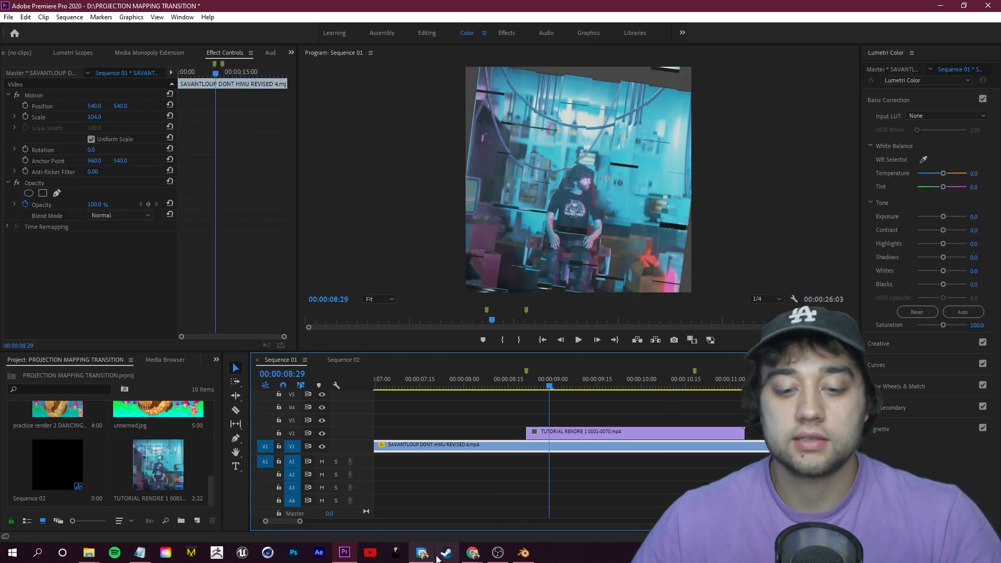
Switch to Blender, paste a copy of 3D TRANSITION ENVIRONMENT, lower and enlarge it, and check frame 24 through the camera
{"action": "left_click", "coordinate": [522, 553]}
{"action": "key", "text": "ctrl+v"}
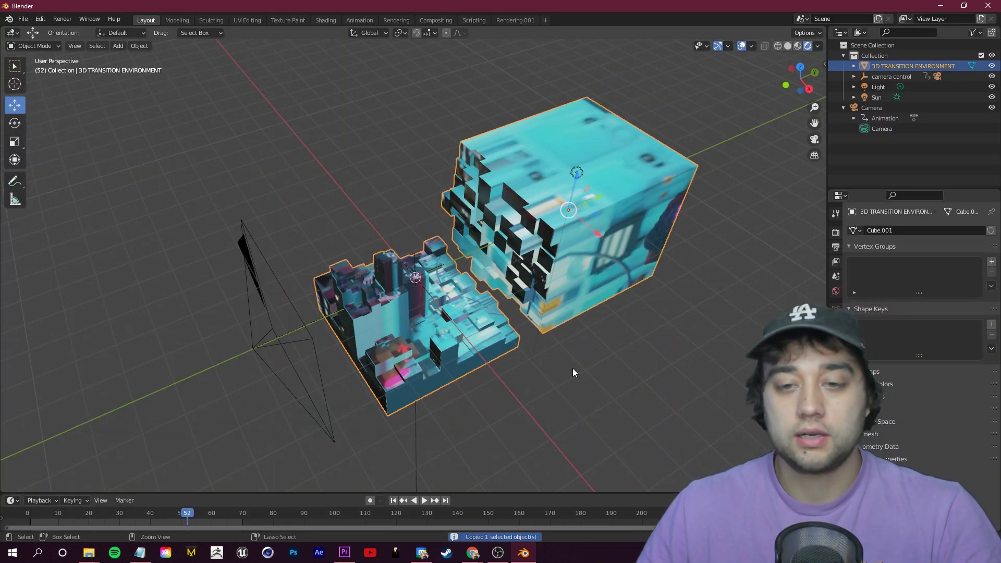
{"action": "left_click_drag", "start_coordinate": [579, 182], "coordinate": [522, 371]}
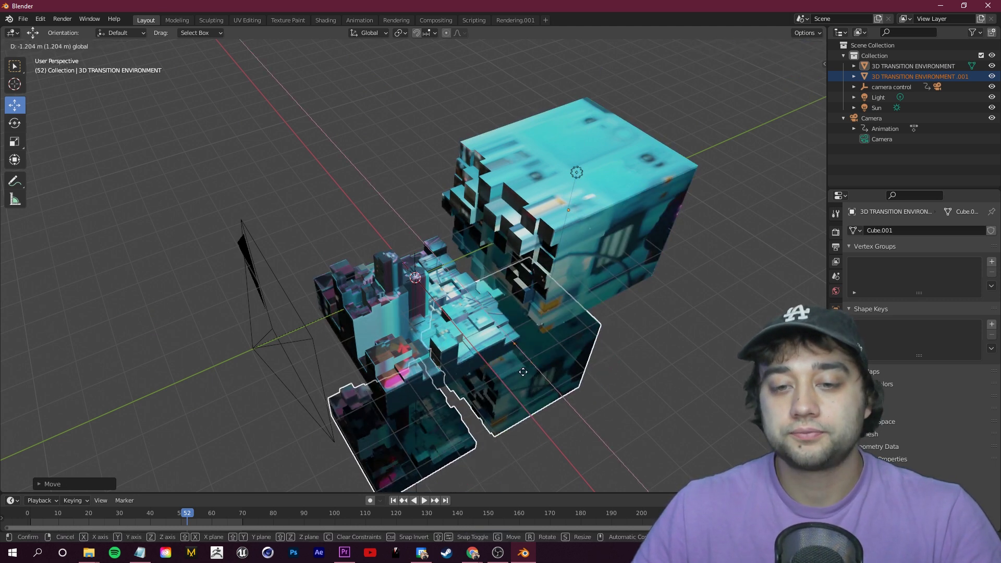
{"action": "key", "text": "s"}
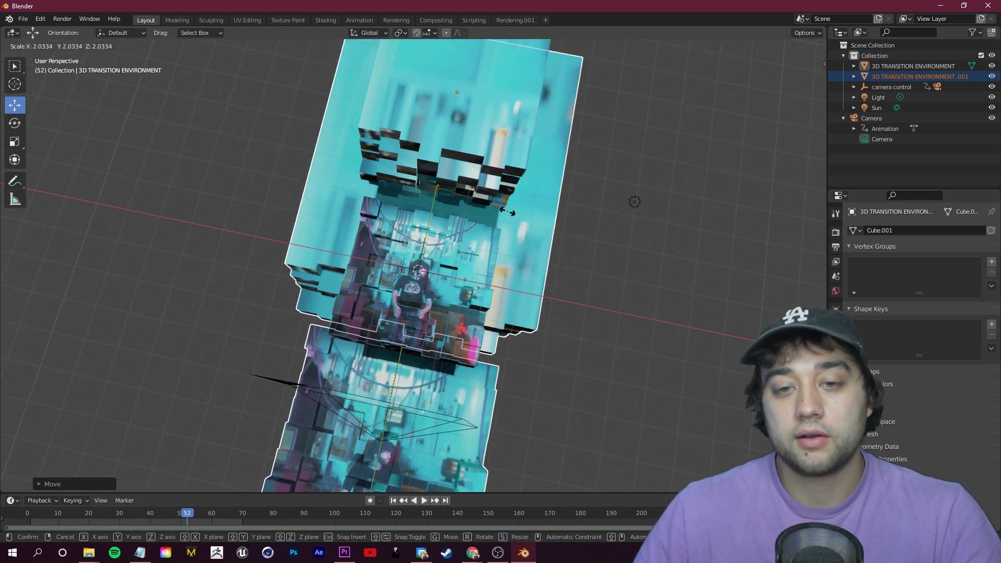
{"action": "left_click", "coordinate": [596, 339]}
{"action": "middle_click_drag", "start_coordinate": [596, 339], "coordinate": [598, 311]}
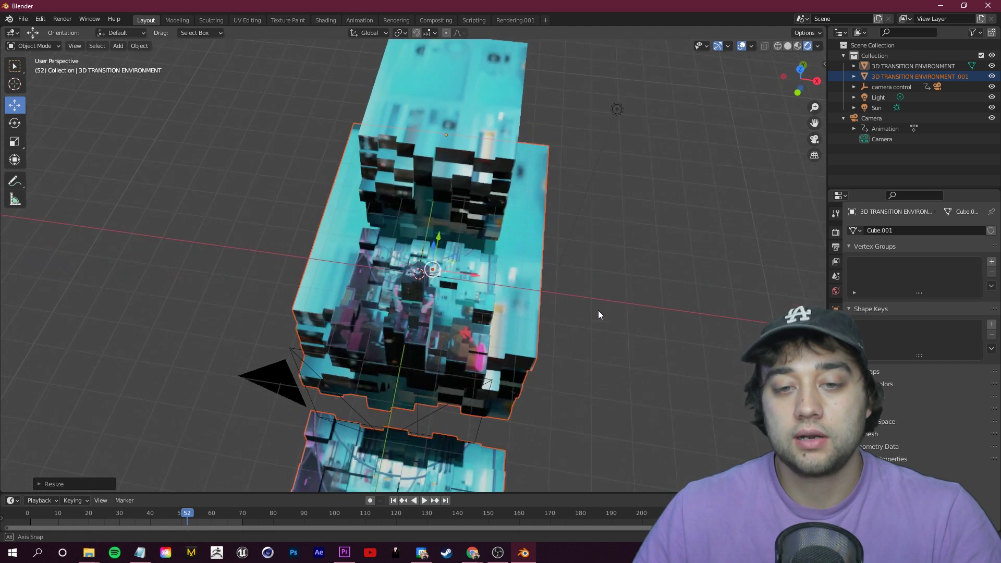
{"action": "left_click", "coordinate": [813, 139]}
{"action": "left_click_drag", "start_coordinate": [187, 512], "coordinate": [101, 526]}
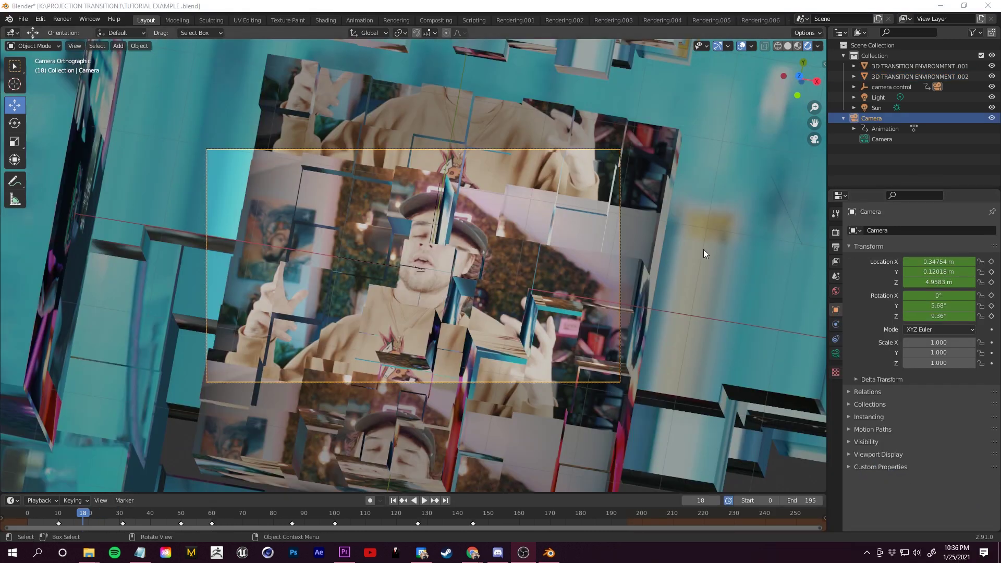
Lower the orthographic scale in the camera's lens settings
{"action": "left_click", "coordinate": [872, 119]}
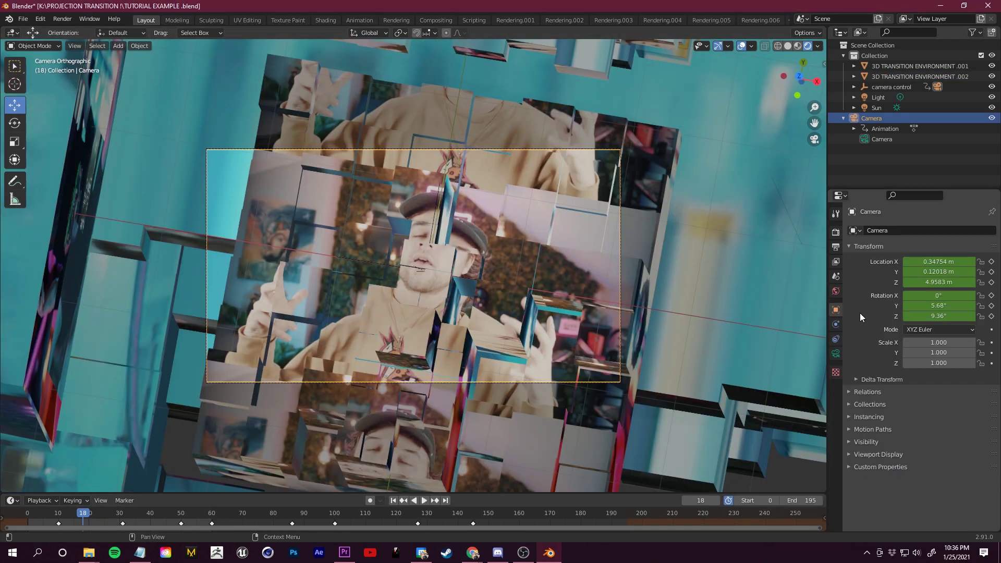
{"action": "left_click", "coordinate": [835, 354]}
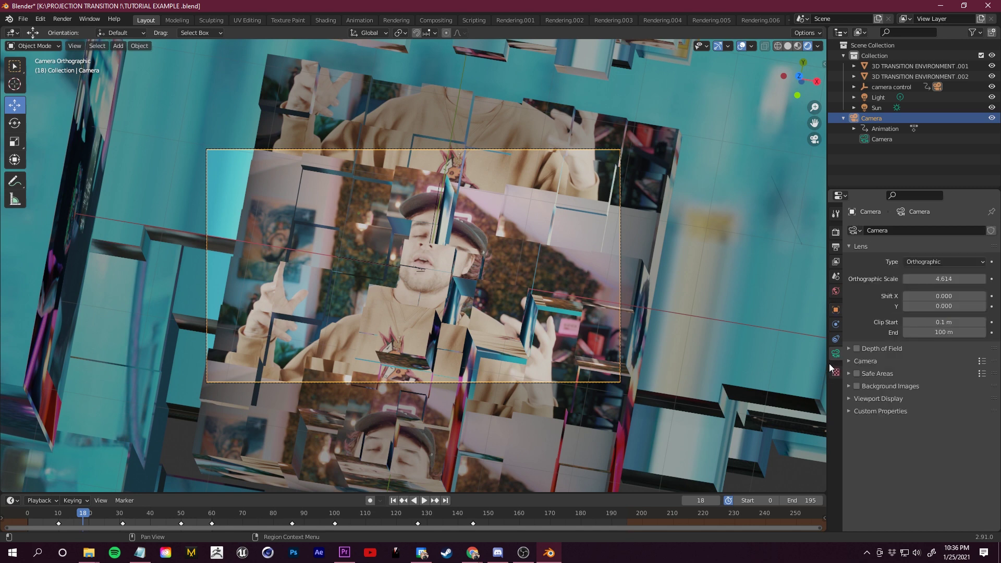
{"action": "left_click_drag", "start_coordinate": [938, 278], "coordinate": [917, 279]}
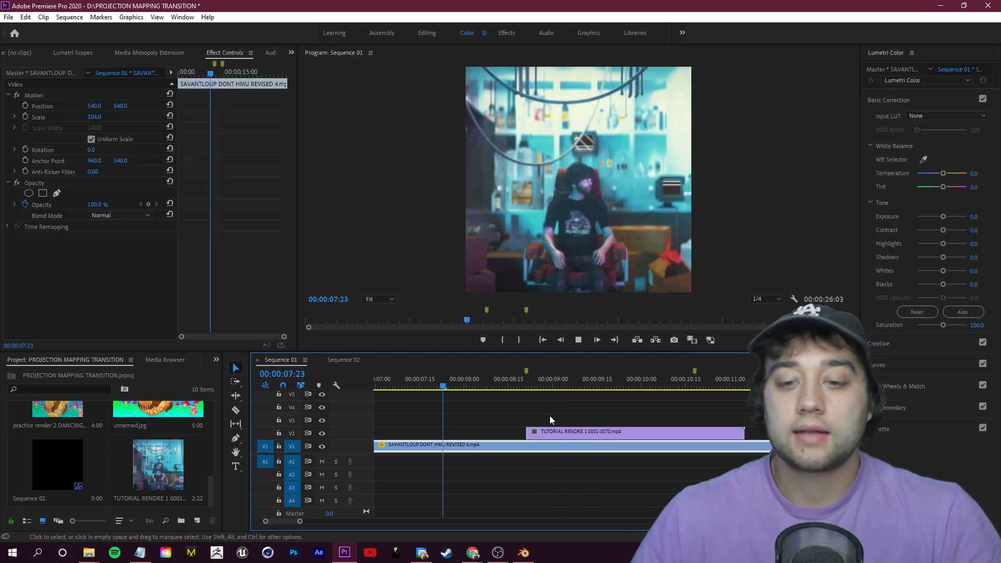
Find the end of the transition in Premiere Pro and split the rendered clip at 00:00:10:12
{"action": "left_click", "coordinate": [549, 415]}
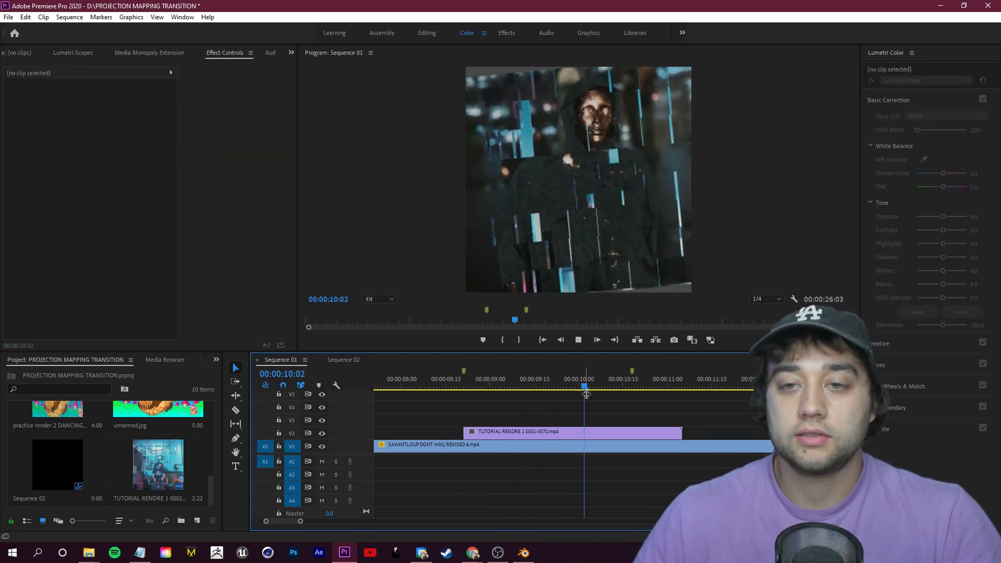
{"action": "key", "text": "space"}
{"action": "left_click_drag", "start_coordinate": [640, 387], "coordinate": [584, 411]}
{"action": "key", "text": "Right"}
{"action": "key", "text": "Right"}
{"action": "key", "text": "Right"}
{"action": "key", "text": "Right"}
{"action": "key", "text": "Right"}
{"action": "key", "text": "Right"}
{"action": "key", "text": "Right"}
{"action": "key", "text": "Right"}
{"action": "key", "text": "Right"}
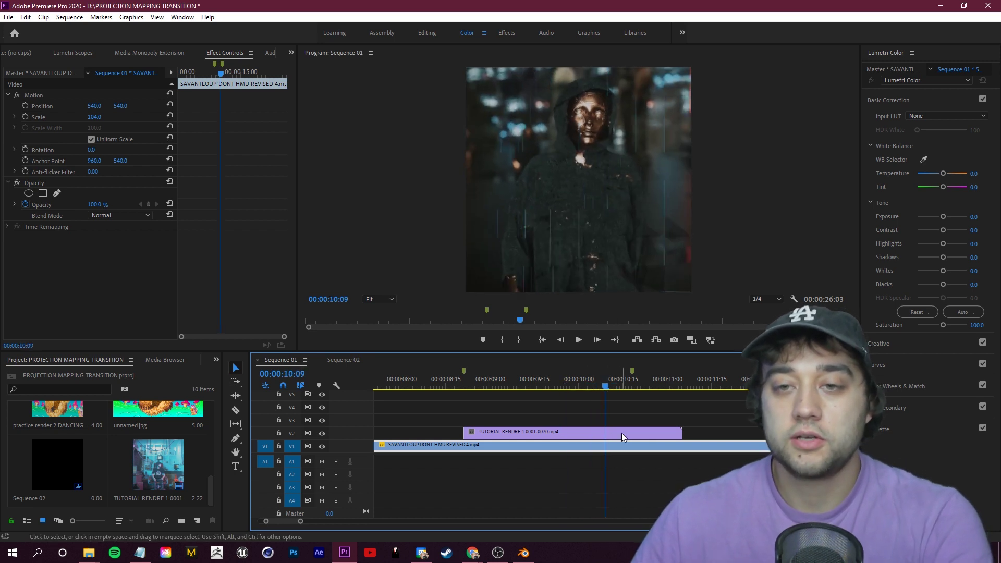
{"action": "left_click", "coordinate": [627, 436]}
{"action": "key", "text": "ctrl+k"}
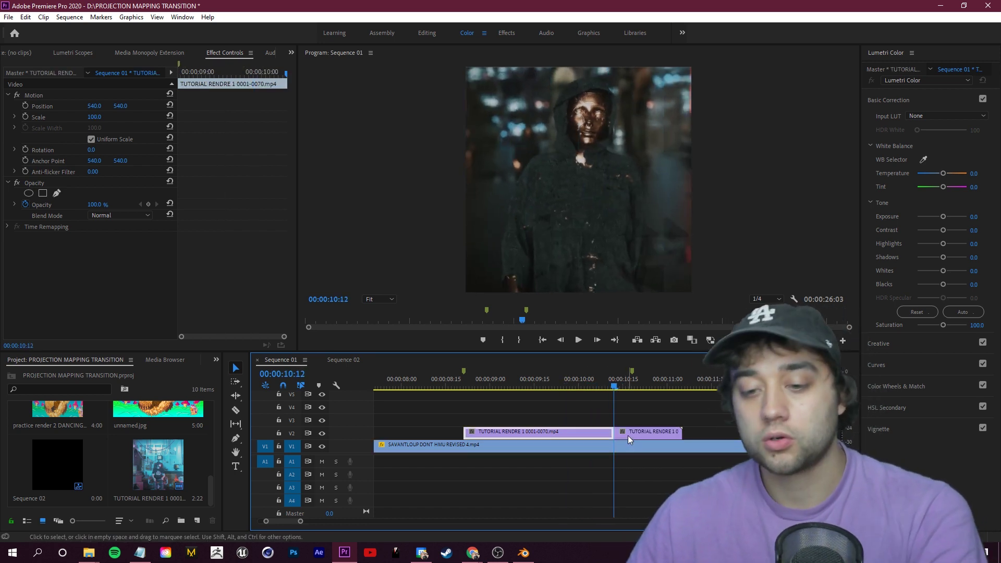
Delete the leftover end piece of the rendered clip after the cut
{"action": "scroll", "coordinate": [599, 434], "scroll_direction": "right", "scroll_amount": 3}
{"action": "left_click", "coordinate": [564, 433]}
{"action": "scroll", "coordinate": [550, 433], "scroll_direction": "down", "scroll_amount": 2}
{"action": "key", "text": "Delete"}
Split the base footage at 00:00:10:17 and shift its second part earlier to meet the end of the rendered clip
{"action": "key", "text": "shift+Right"}
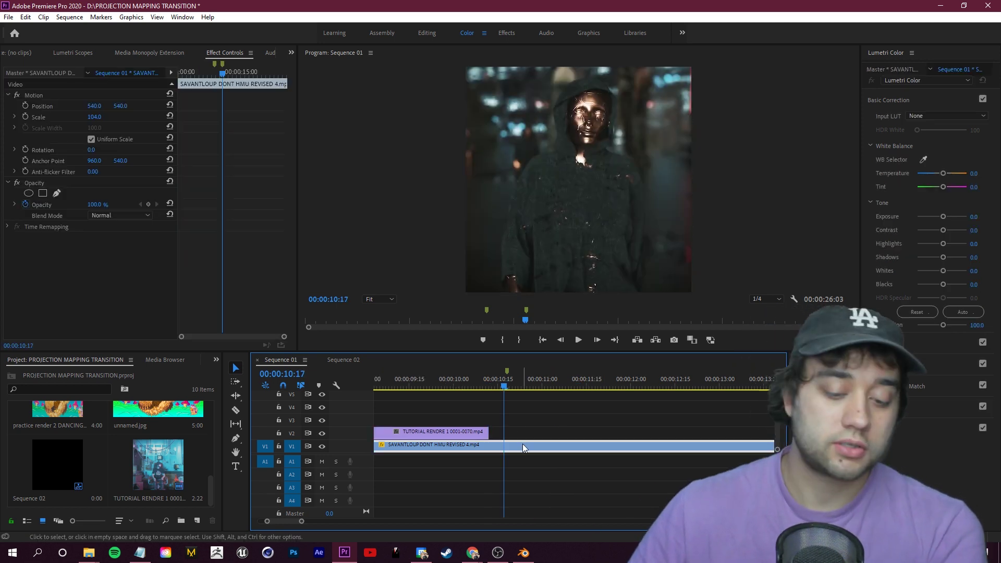
{"action": "key", "text": "ctrl+k"}
{"action": "scroll", "coordinate": [465, 452], "scroll_direction": "up", "scroll_amount": 4, "text": "alt"}
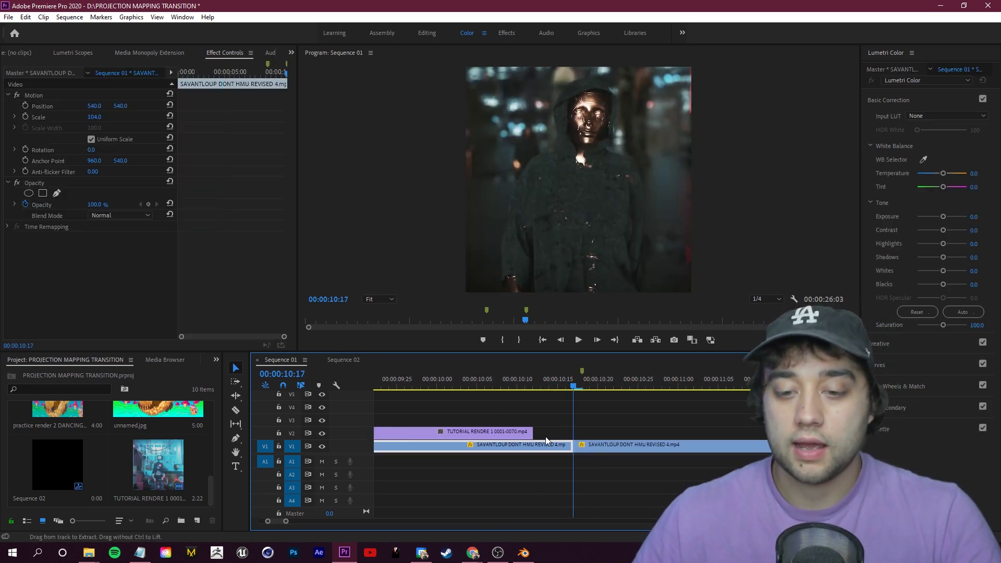
{"action": "left_click_drag", "start_coordinate": [616, 447], "coordinate": [576, 447]}
Play the edited sequence repeatedly around the transition to check how the render joins the footage on both sides
{"action": "left_click_drag", "start_coordinate": [563, 387], "coordinate": [358, 412]}
{"action": "scroll", "coordinate": [409, 432], "scroll_direction": "down", "scroll_amount": 4, "text": "alt"}
{"action": "scroll", "coordinate": [498, 409], "scroll_direction": "up", "scroll_amount": 2}
{"action": "scroll", "coordinate": [490, 409], "scroll_direction": "down", "scroll_amount": 3, "text": "alt"}
{"action": "scroll", "coordinate": [484, 408], "scroll_direction": "up", "scroll_amount": 1}
{"action": "left_click_drag", "start_coordinate": [483, 382], "coordinate": [393, 388]}
{"action": "key", "text": "space"}
{"action": "key", "text": "l"}
{"action": "left_click", "coordinate": [489, 414]}
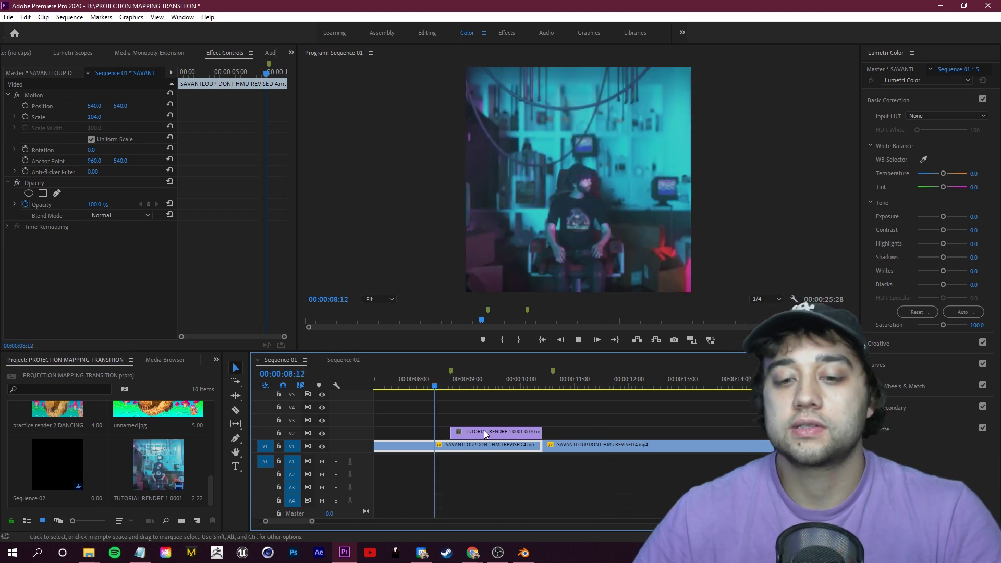
{"action": "key", "text": "space"}
{"action": "key", "text": "space"}
{"action": "left_click_drag", "start_coordinate": [523, 387], "coordinate": [390, 404]}
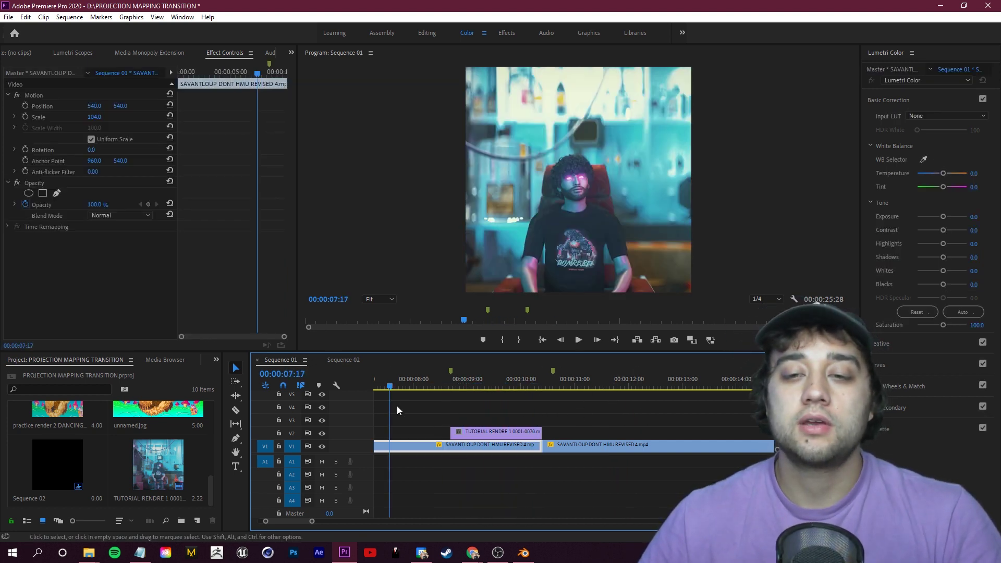
{"action": "key", "text": "space"}
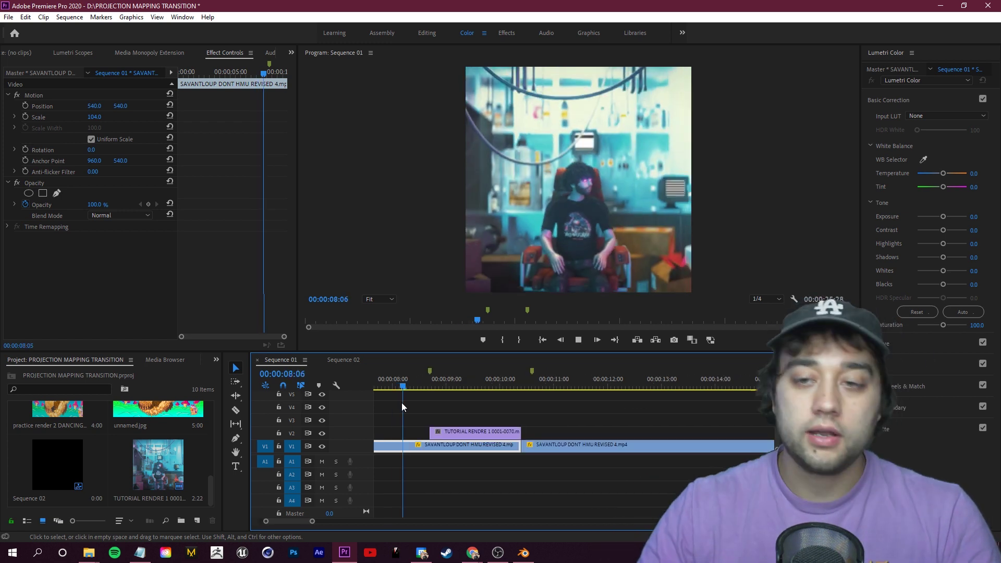
{"action": "key", "text": "space"}
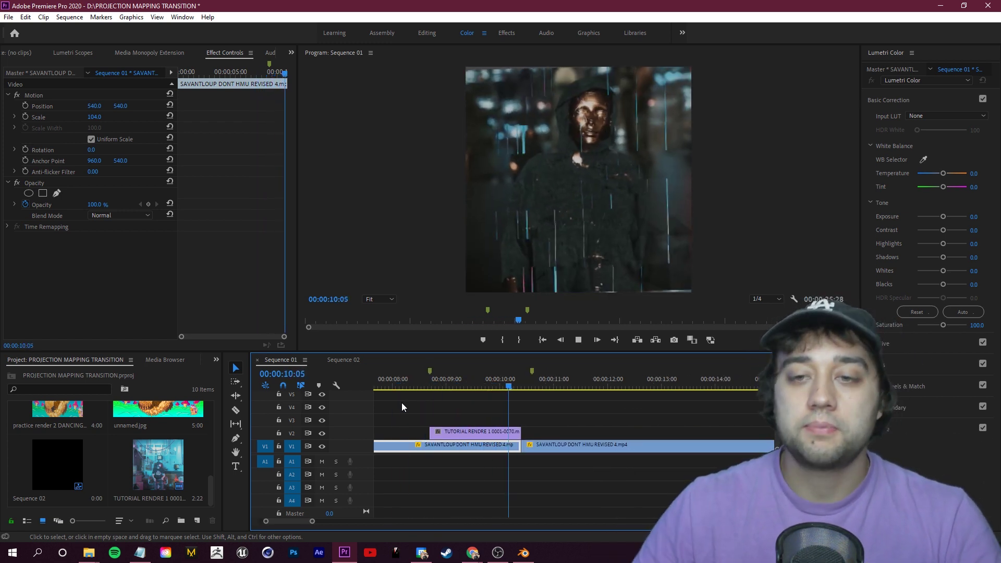
{"action": "key", "text": "space"}
{"action": "key", "text": "space"}
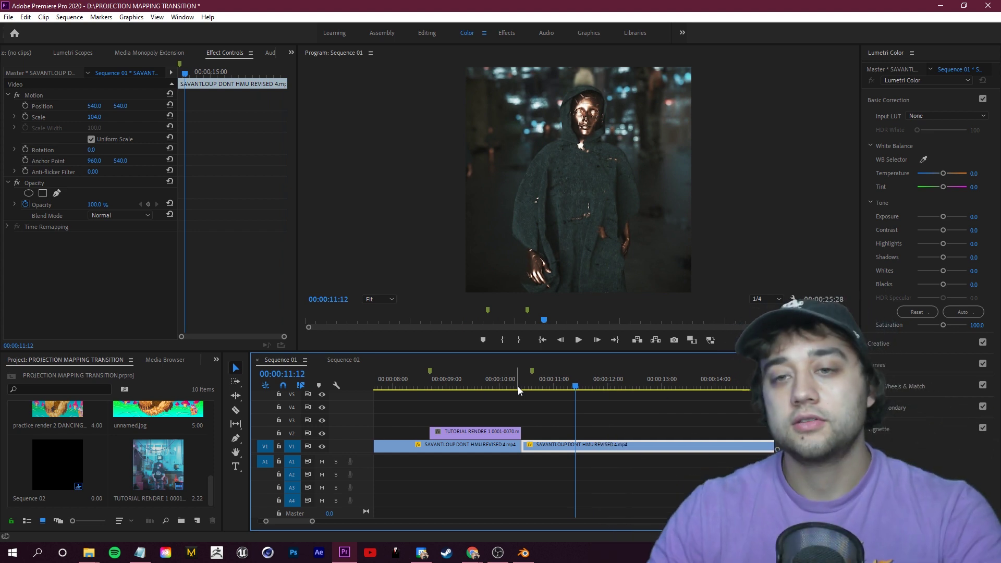
{"action": "left_click_drag", "start_coordinate": [517, 386], "coordinate": [384, 423]}
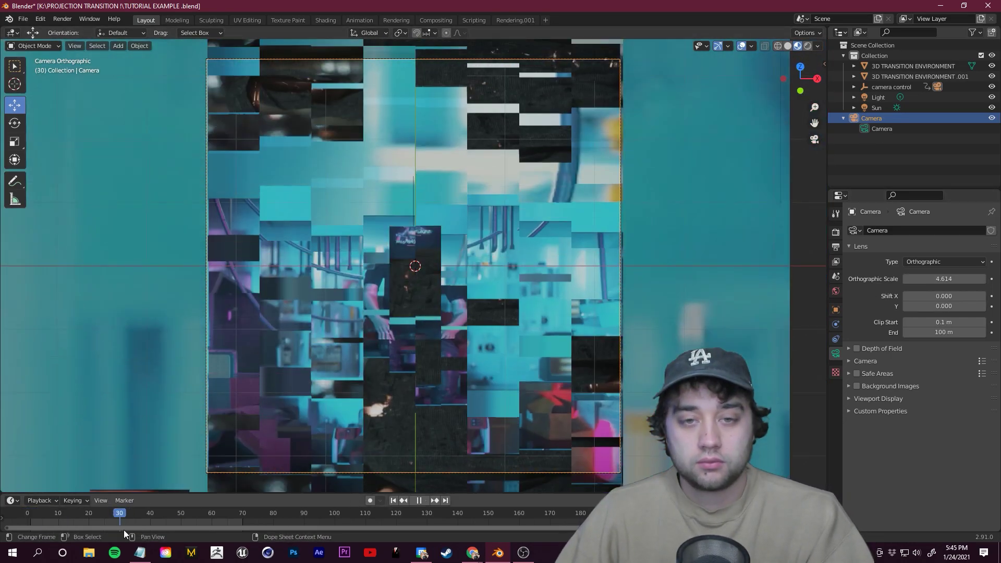
In Blender, keyframe the camera's 17.5° Y rotation at frame 31 and play the animation
{"action": "left_click", "coordinate": [425, 501]}
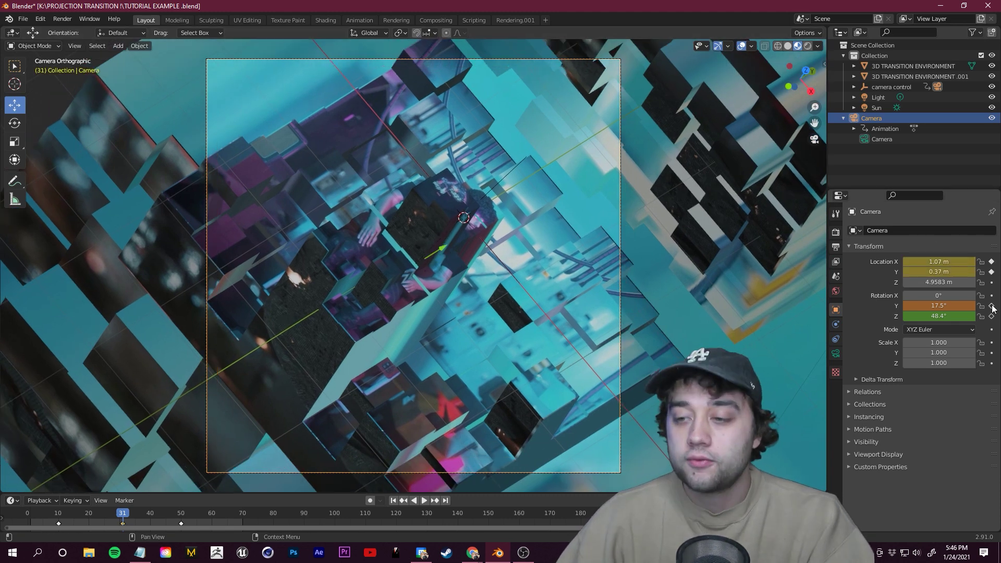
{"action": "left_click", "coordinate": [991, 306]}
{"action": "left_click", "coordinate": [424, 501]}
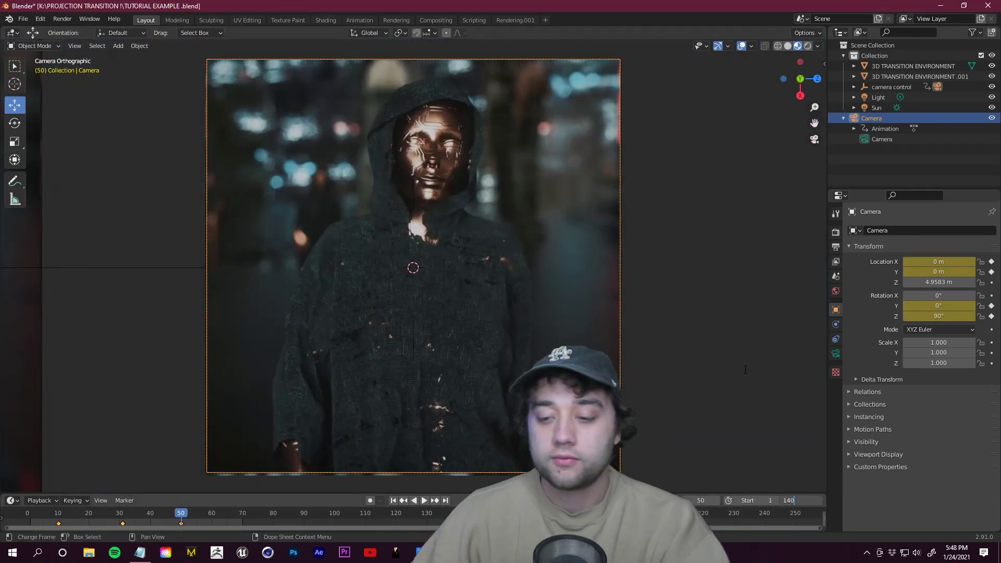
Insert a location and rotation keyframe for the camera at frame 60 and play the animation
{"action": "left_click_drag", "start_coordinate": [182, 509], "coordinate": [213, 514]}
{"action": "key", "text": "i"}
{"action": "left_click", "coordinate": [217, 487]}
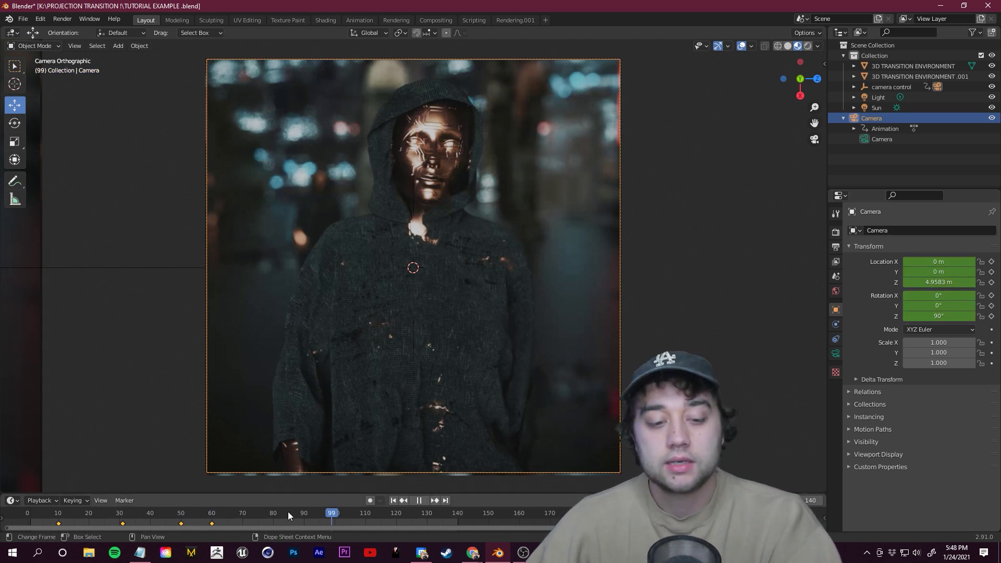
{"action": "key", "text": "space"}
Adjust the rotation of the camera control object at frame 100 and scrub back to frame 60
{"action": "left_click", "coordinate": [891, 87]}
{"action": "left_click_drag", "start_coordinate": [938, 305], "coordinate": [985, 316]}
{"action": "left_click_drag", "start_coordinate": [335, 513], "coordinate": [212, 513]}
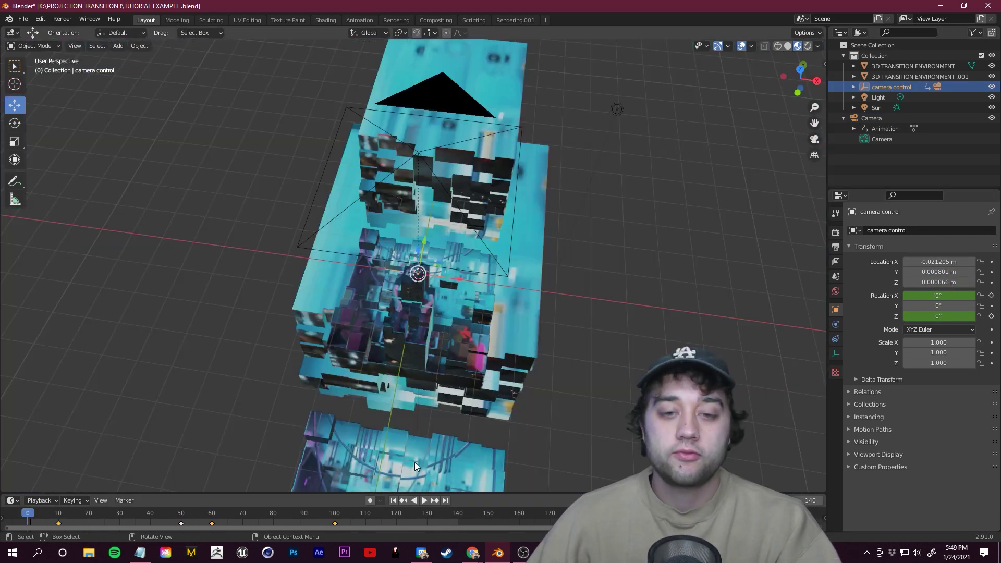
Play the extended camera animation in the perspective view and examine the camera's movement from another angle
{"action": "middle_click_drag", "start_coordinate": [414, 462], "coordinate": [420, 326]}
{"action": "key", "text": "space"}
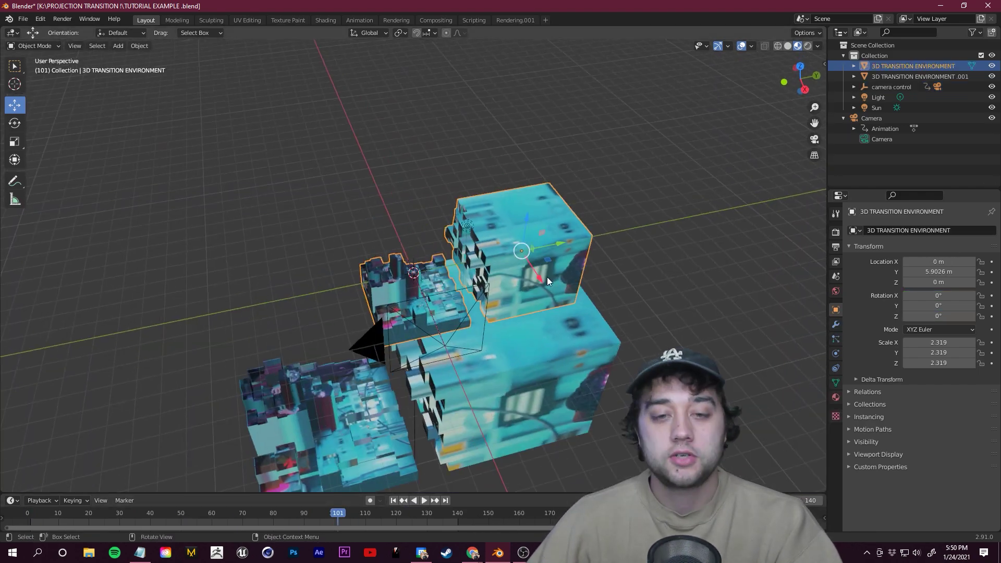
{"action": "left_click_drag", "start_coordinate": [365, 250], "coordinate": [380, 227]}
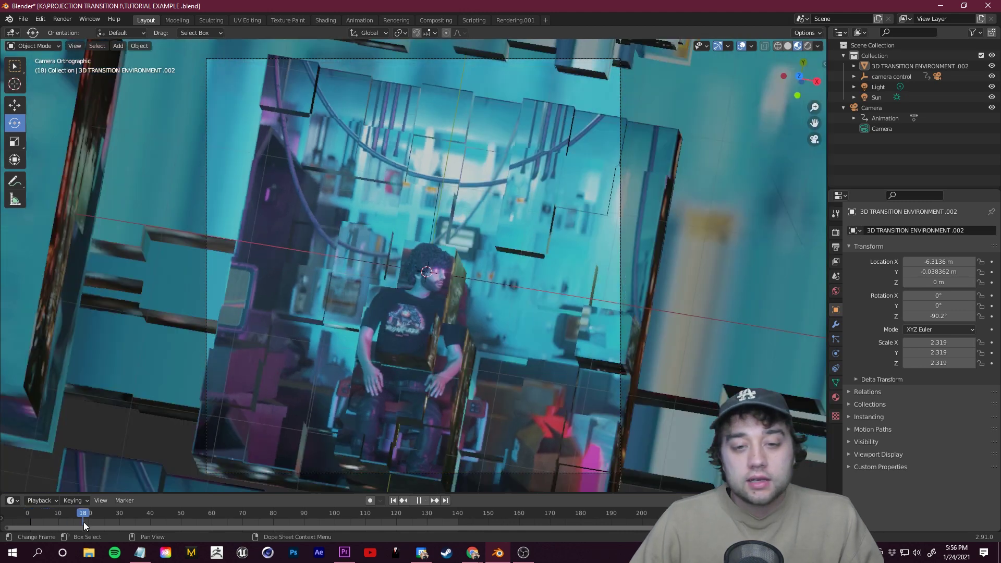
Leave the camera view and play the animation from the start to examine the camera's path around the environment copies
{"action": "left_click_drag", "start_coordinate": [83, 521], "coordinate": [29, 526]}
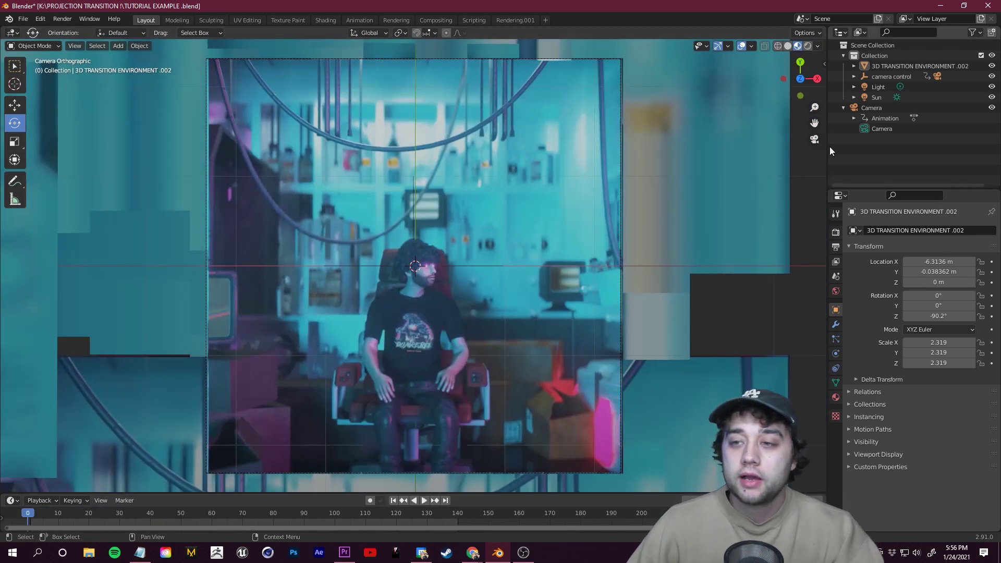
{"action": "left_click", "coordinate": [814, 139]}
{"action": "middle_click_drag", "start_coordinate": [645, 282], "coordinate": [407, 296]}
{"action": "key", "text": "space"}
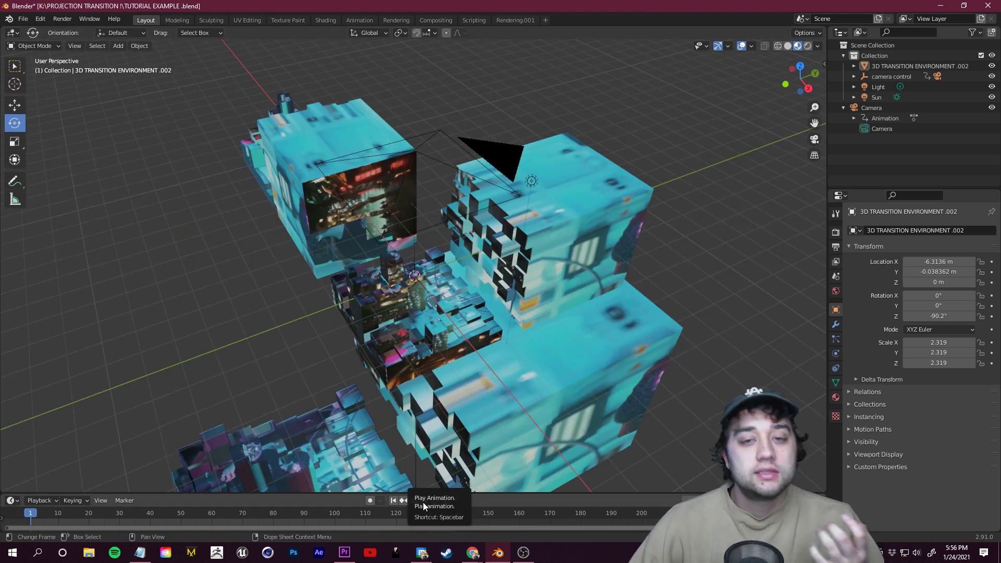
{"action": "left_click", "coordinate": [423, 501]}
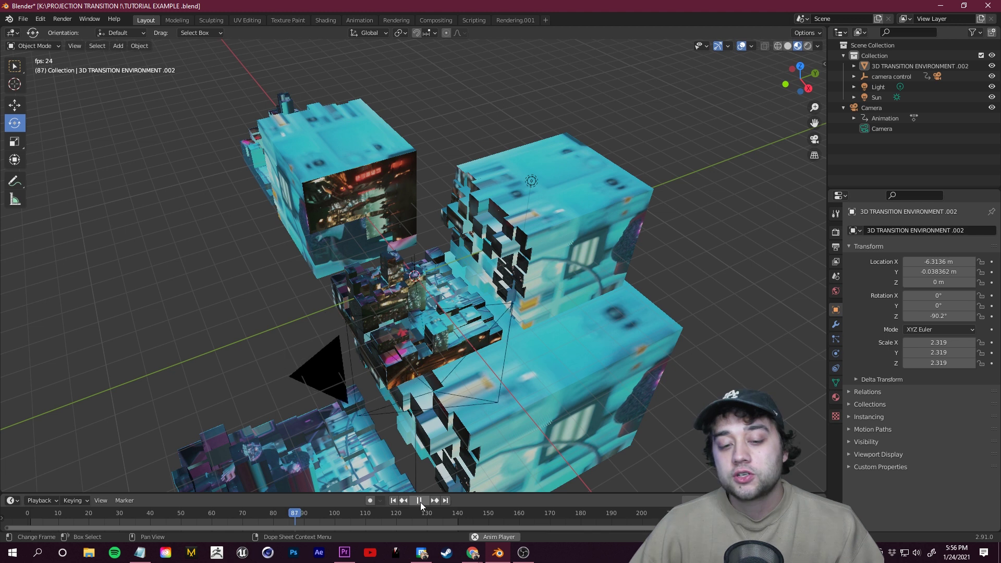
{"action": "left_click", "coordinate": [420, 501]}
{"action": "middle_click_drag", "start_coordinate": [418, 219], "coordinate": [475, 202]}
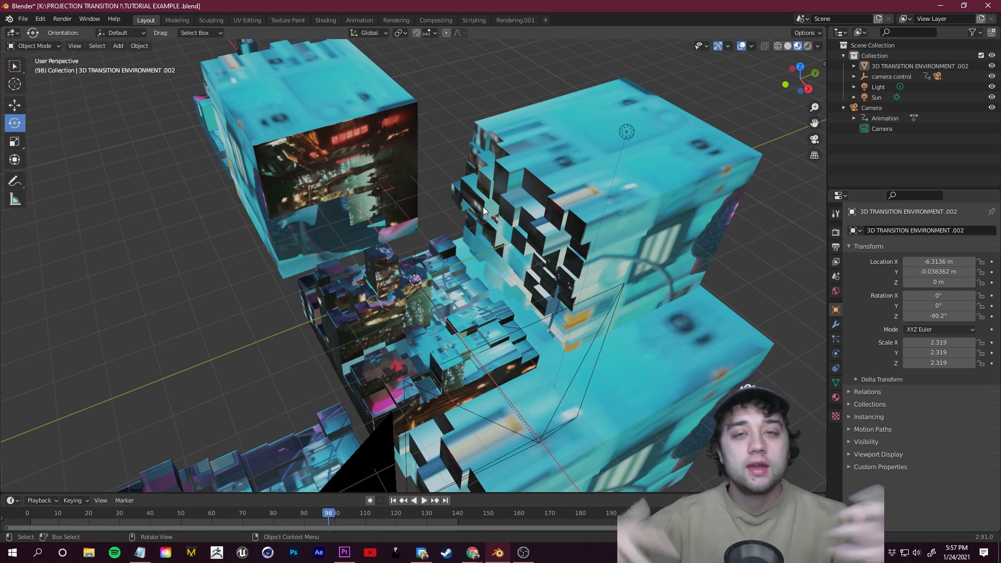
Return the animation to frame 0 and inspect the arrangement of the projected environment copies from several angles
{"action": "left_click_drag", "start_coordinate": [319, 513], "coordinate": [33, 510]}
{"action": "key", "text": "space"}
{"action": "key", "text": "space"}
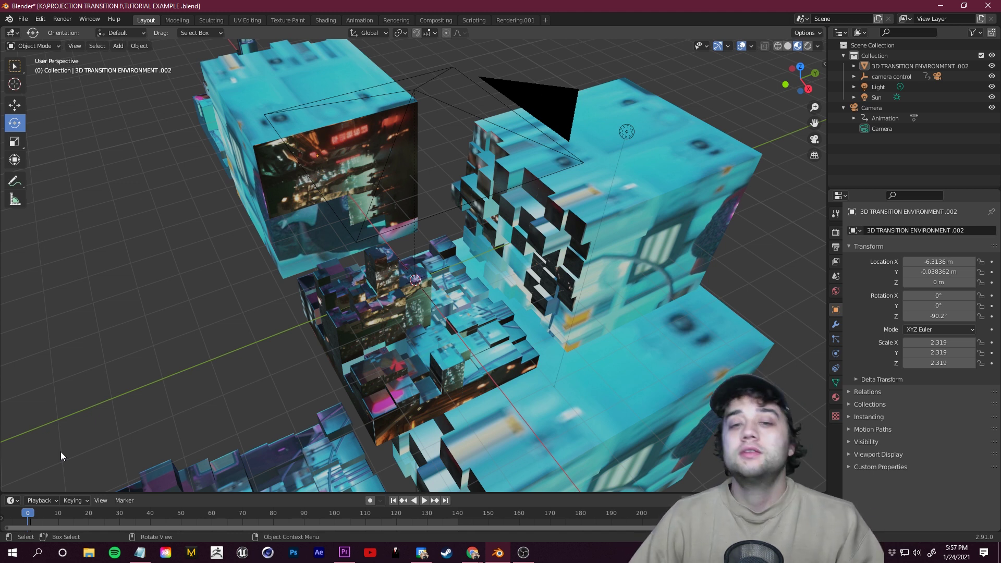
{"action": "middle_click_drag", "start_coordinate": [100, 383], "coordinate": [192, 351]}
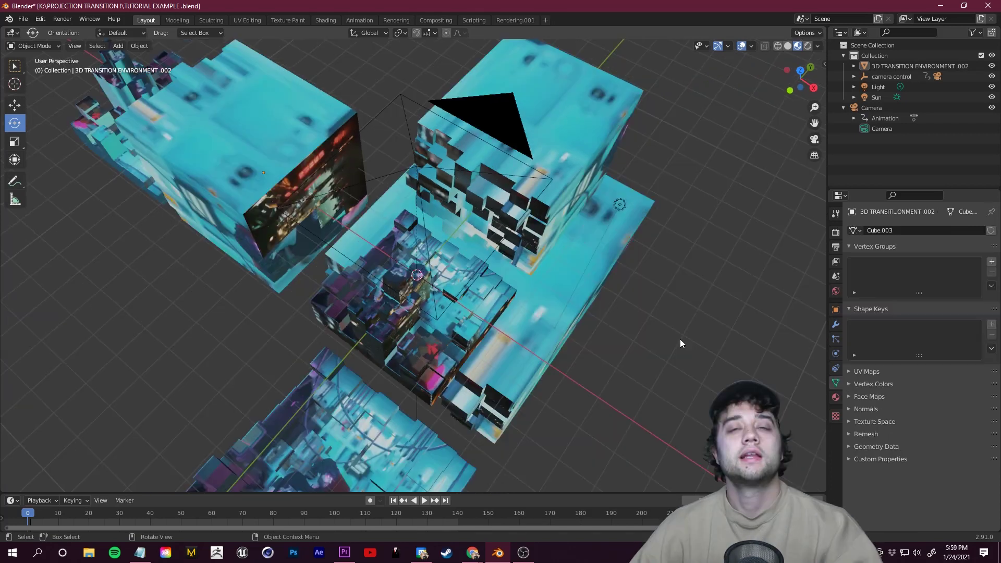
{"action": "middle_click_drag", "start_coordinate": [679, 339], "coordinate": [533, 264]}
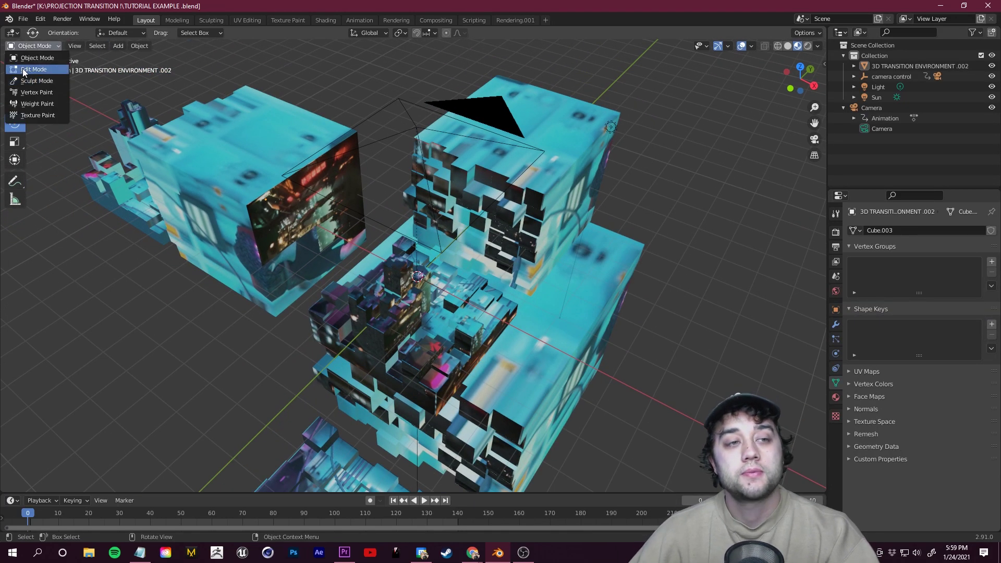
Add a Basis shape key and a second shape key named "changing cubes 1" to 3D TRANSITION ENVIRONMENT .002
{"action": "left_click", "coordinate": [29, 58]}
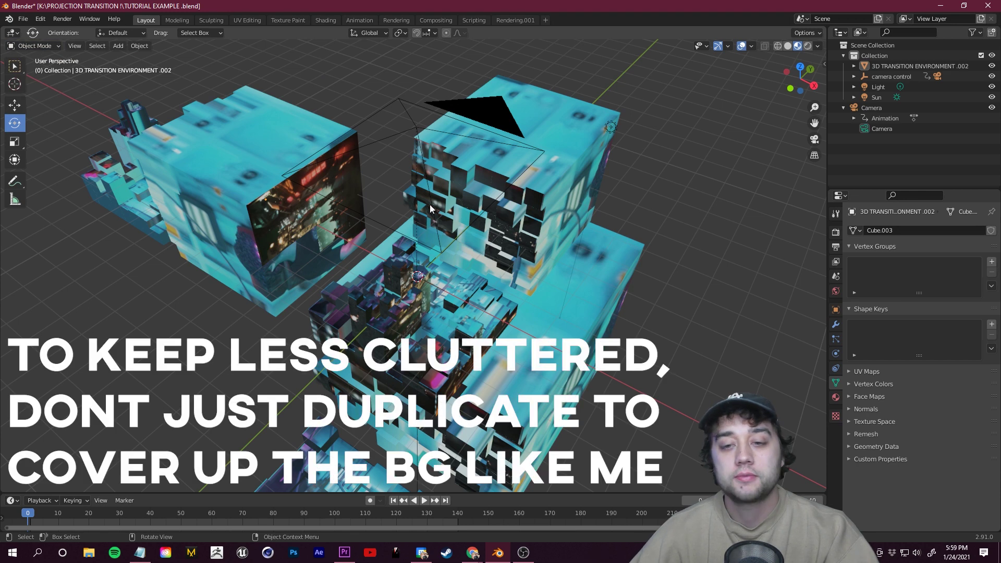
{"action": "scroll", "coordinate": [492, 233], "scroll_direction": "up", "scroll_amount": 3}
{"action": "left_click", "coordinate": [553, 186]}
{"action": "middle_click_drag", "start_coordinate": [554, 186], "coordinate": [542, 279]}
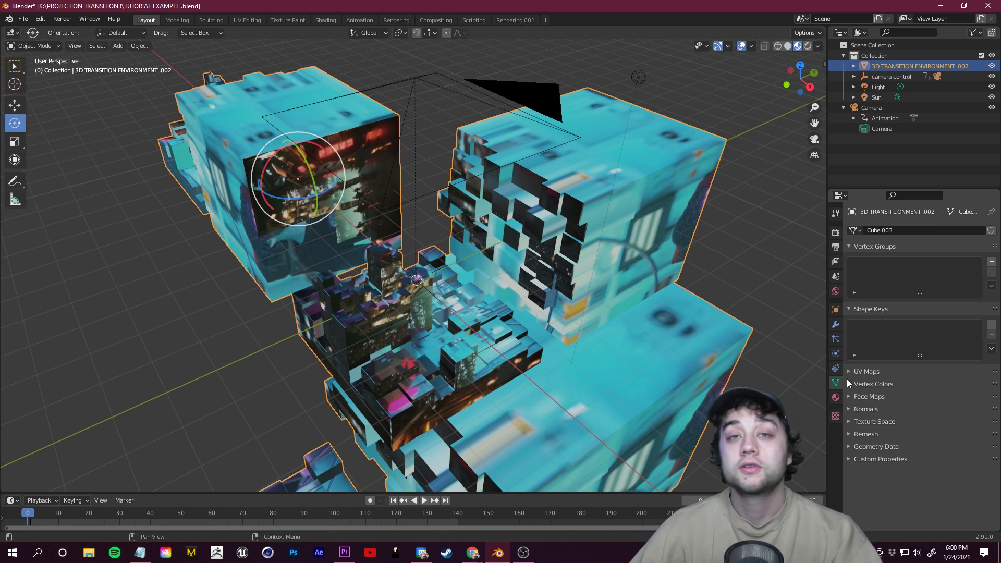
{"action": "left_click", "coordinate": [991, 325]}
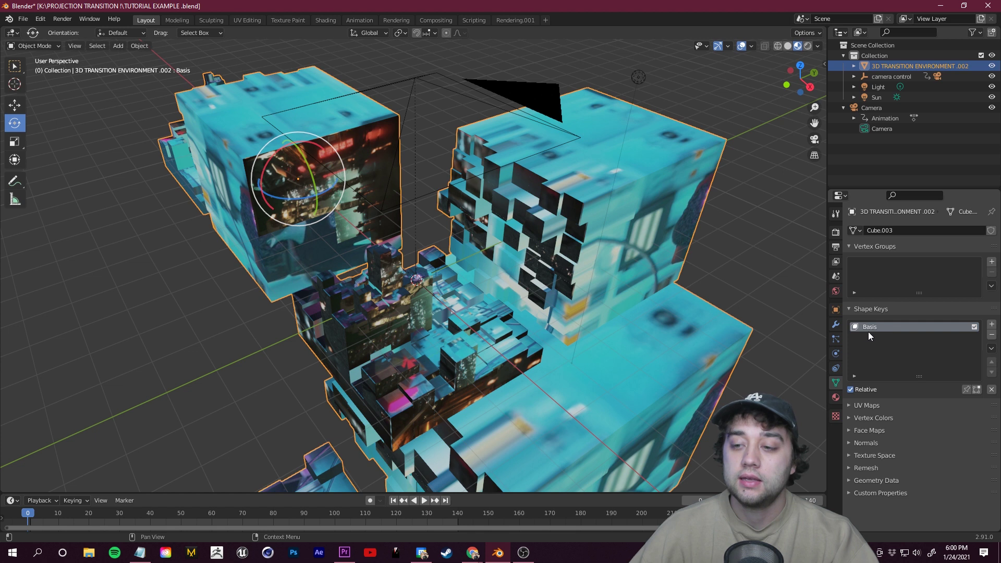
{"action": "left_click", "coordinate": [992, 325]}
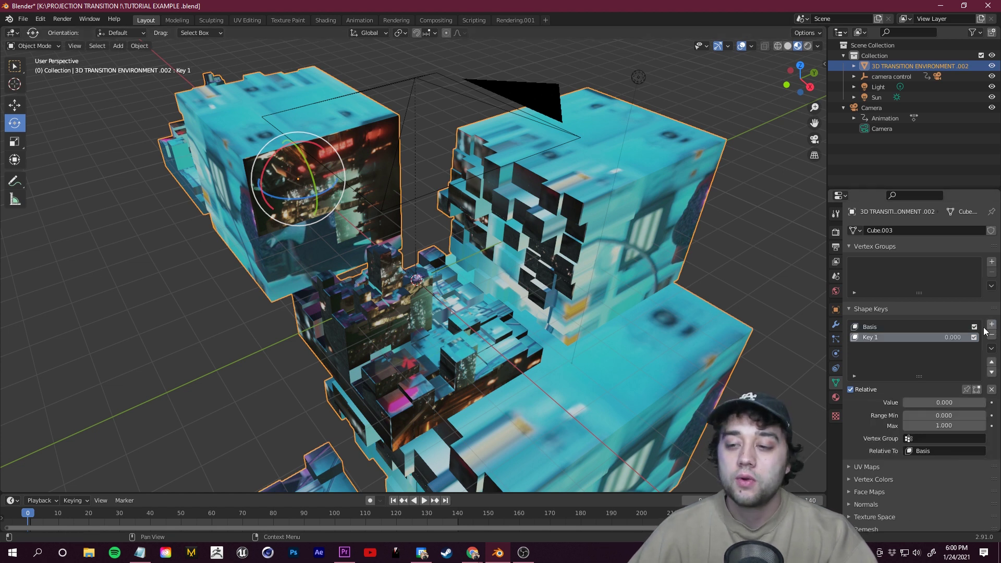
{"action": "double_click", "coordinate": [868, 338]}
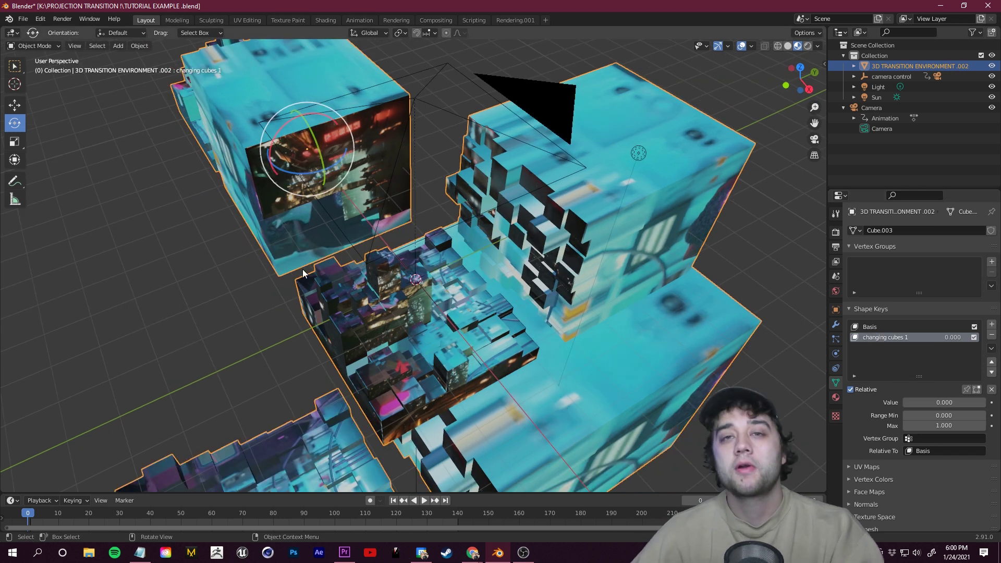
In Edit Mode with changing cubes 1 active, extrude a light blue face of the central cube cluster into a tall column
{"action": "left_click", "coordinate": [36, 70]}
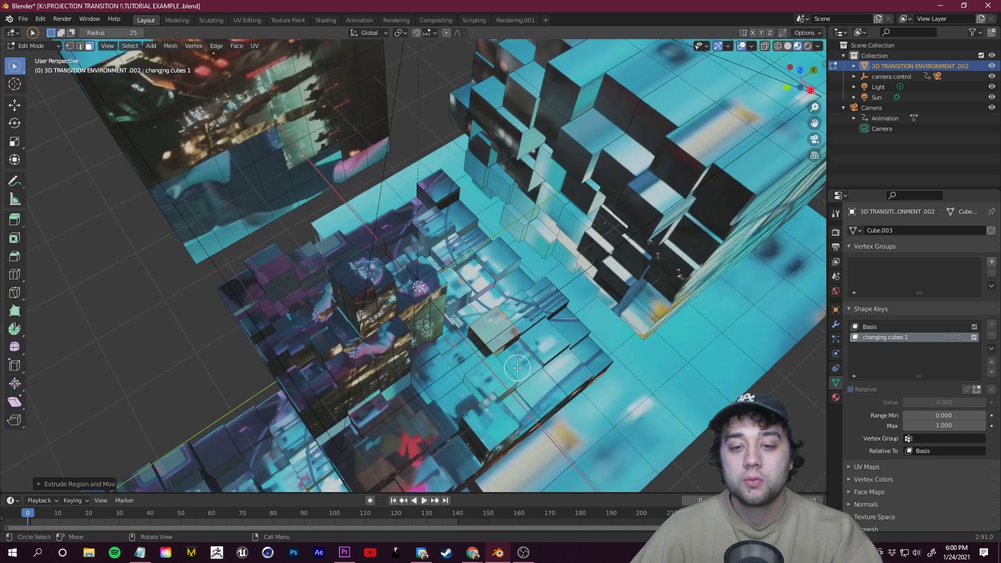
{"action": "scroll", "coordinate": [474, 339], "scroll_direction": "up", "scroll_amount": 3}
{"action": "middle_click_drag", "start_coordinate": [475, 338], "coordinate": [496, 361]}
{"action": "scroll", "coordinate": [496, 361], "scroll_direction": "down", "scroll_amount": 4}
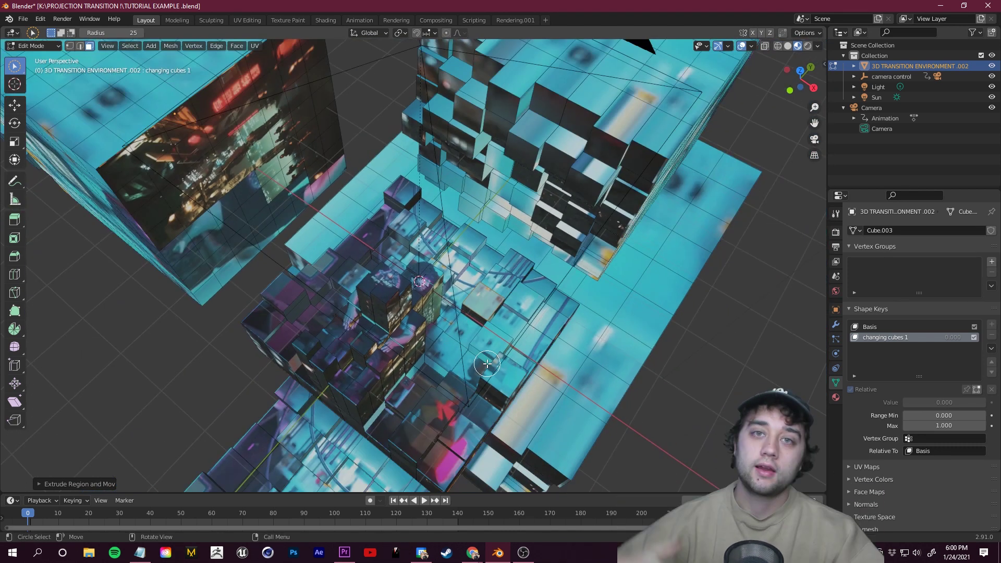
{"action": "left_click", "coordinate": [485, 344]}
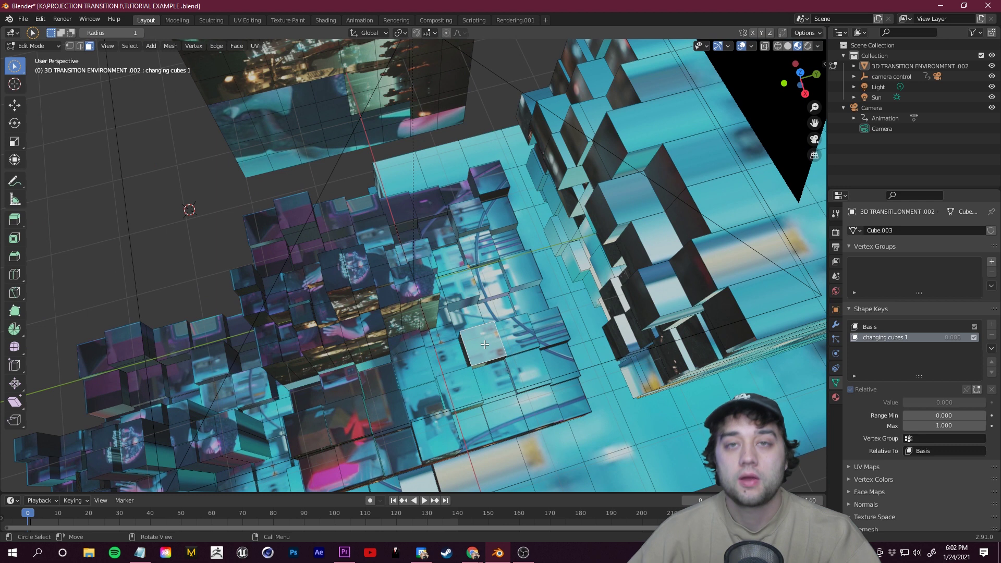
{"action": "left_click", "coordinate": [492, 304]}
{"action": "middle_click_drag", "start_coordinate": [492, 303], "coordinate": [468, 385]}
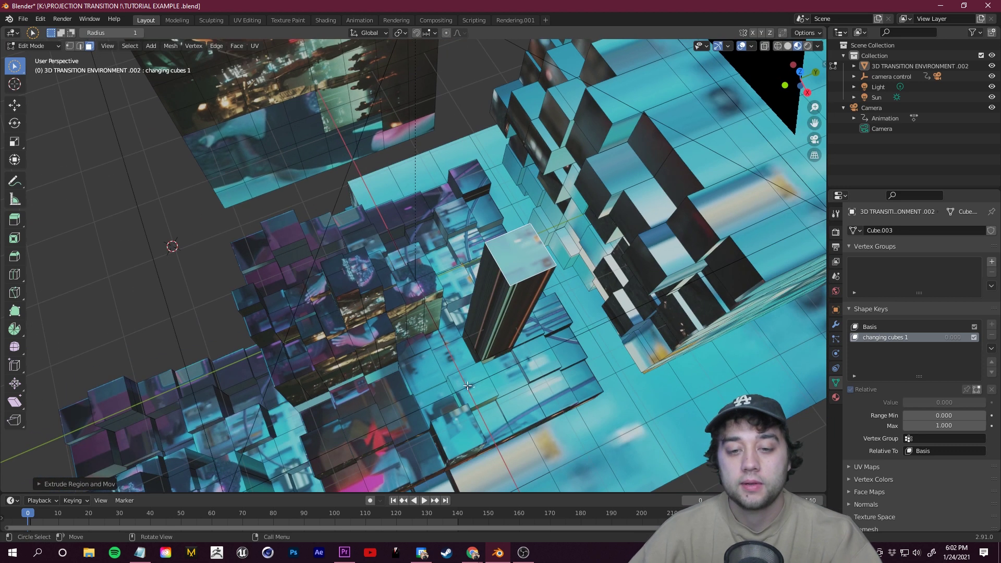
Extrude the cube face beside the red graphic and another face behind the seated figure into columns
{"action": "left_click", "coordinate": [414, 422]}
{"action": "key", "text": "e"}
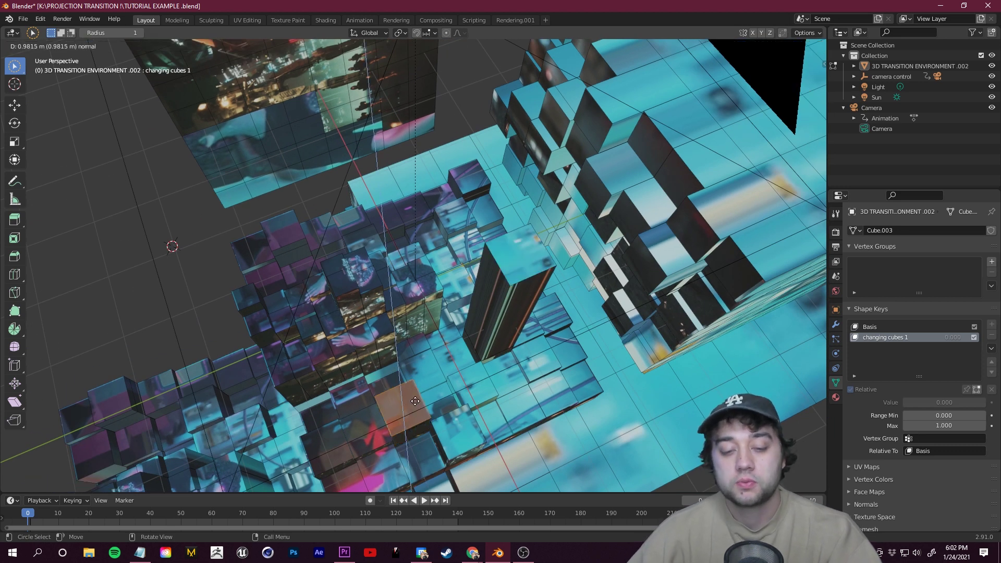
{"action": "left_click", "coordinate": [415, 401]}
{"action": "middle_click_drag", "start_coordinate": [415, 401], "coordinate": [375, 237]}
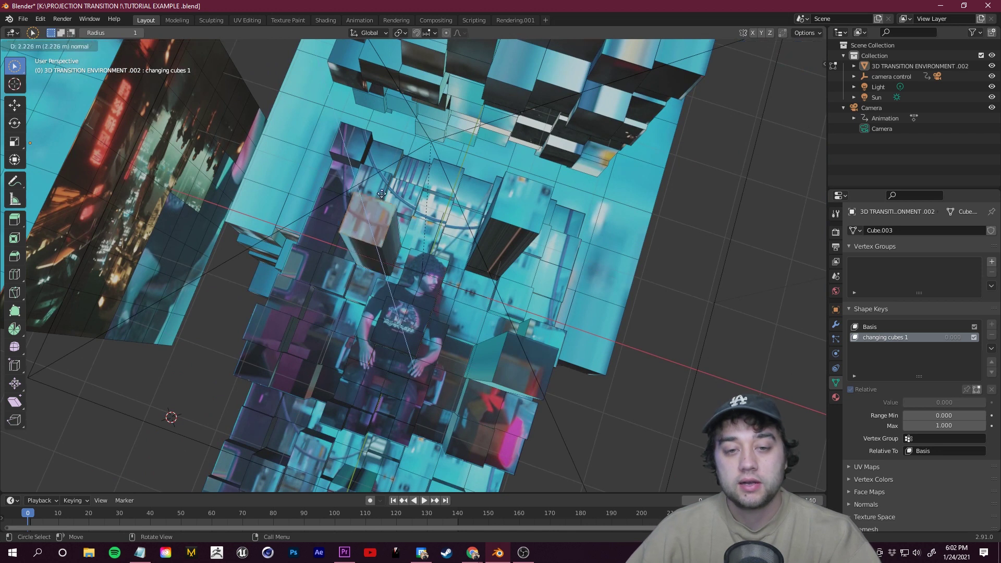
{"action": "left_click", "coordinate": [382, 193]}
Extrude several more faces between the existing columns in the central cluster to varying heights
{"action": "middle_click_drag", "start_coordinate": [382, 194], "coordinate": [440, 234]}
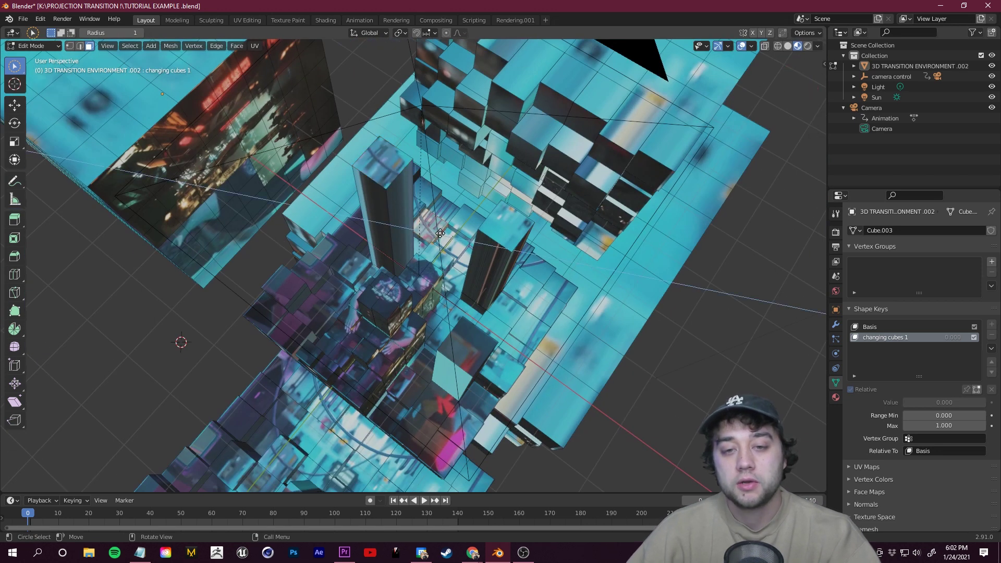
{"action": "left_click", "coordinate": [443, 172]}
{"action": "middle_click_drag", "start_coordinate": [443, 172], "coordinate": [442, 162]}
{"action": "left_click", "coordinate": [433, 283]}
{"action": "key", "text": "e"}
{"action": "left_click", "coordinate": [435, 268]}
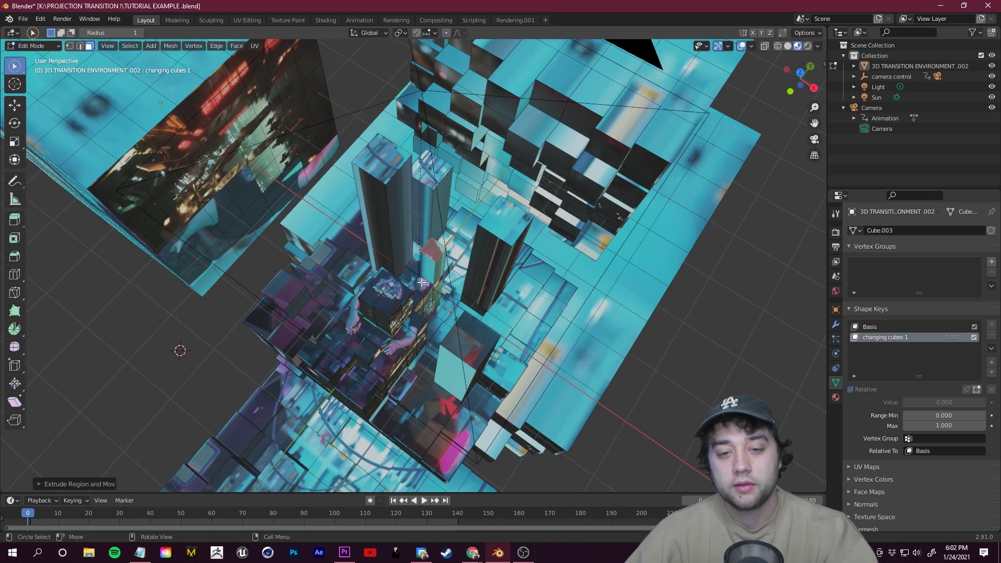
{"action": "left_click", "coordinate": [425, 267]}
{"action": "mouse_move", "coordinate": [425, 267]}
{"action": "middle_mouse_down"}
{"action": "mouse_move", "coordinate": [434, 280]}
{"action": "mouse_move", "coordinate": [441, 258]}
{"action": "middle_mouse_up"}
{"action": "left_click", "coordinate": [410, 249]}
{"action": "left_click", "coordinate": [413, 253]}
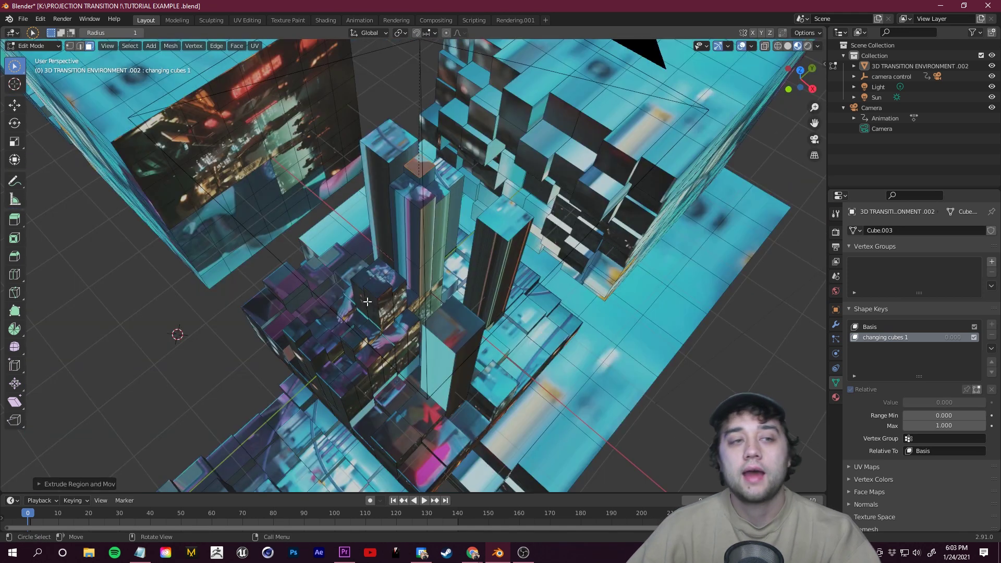
Return to Object Mode and preview the extruded cubes by sliding the changing cubes 1 value
{"action": "left_click", "coordinate": [32, 46]}
{"action": "left_click", "coordinate": [38, 58]}
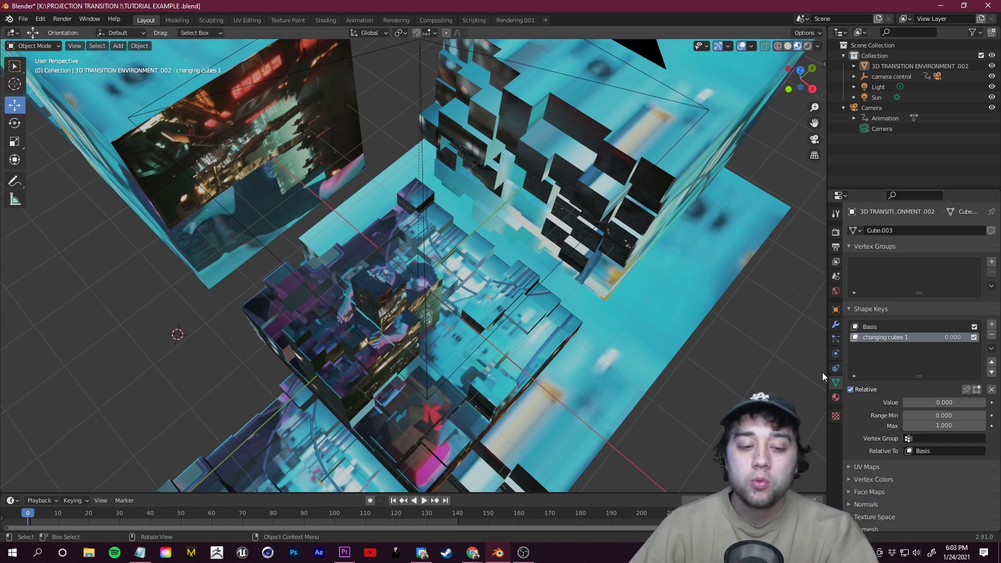
{"action": "left_click_drag", "start_coordinate": [941, 402], "coordinate": [968, 402]}
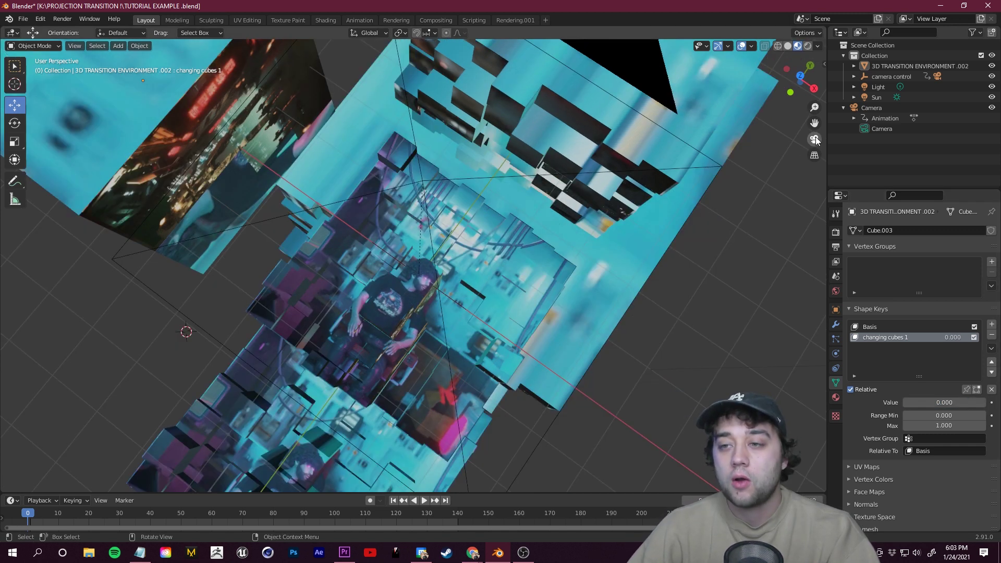
Look through the camera, go to frame 17 and keyframe the changing cubes 1 value at 0
{"action": "left_click", "coordinate": [815, 139]}
{"action": "key", "text": "space"}
{"action": "left_click_drag", "start_coordinate": [47, 516], "coordinate": [79, 515]}
{"action": "key", "text": "space"}
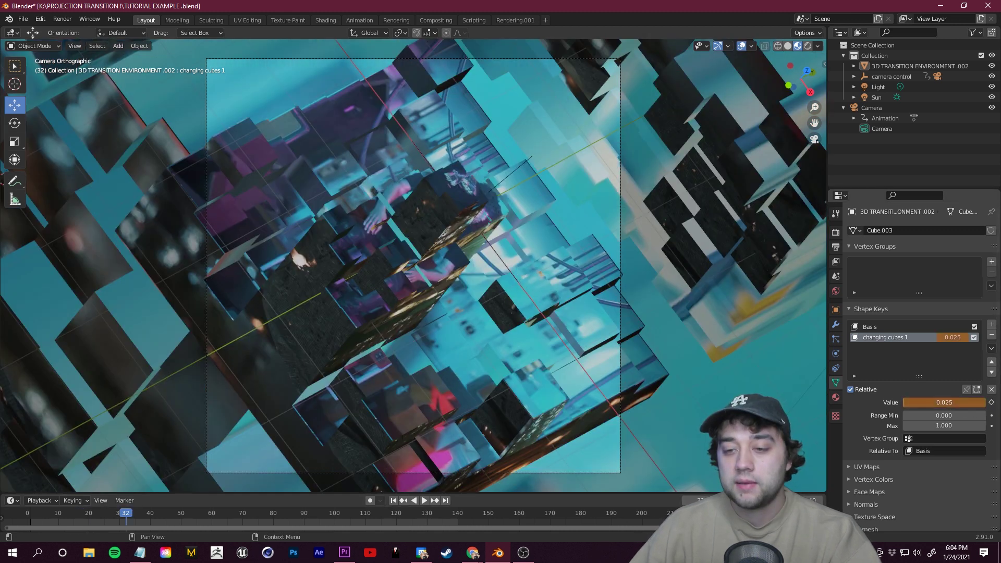
Raise the changing cubes 1 value to 0.702 and keyframe it at frame 34
{"action": "left_click_drag", "start_coordinate": [928, 402], "coordinate": [945, 402]}
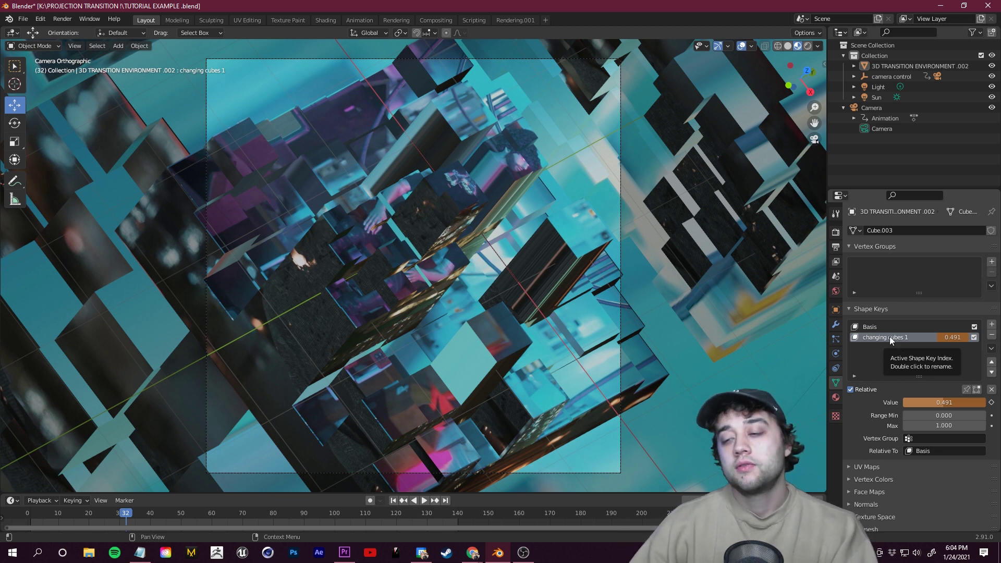
{"action": "left_click_drag", "start_coordinate": [947, 404], "coordinate": [960, 403]}
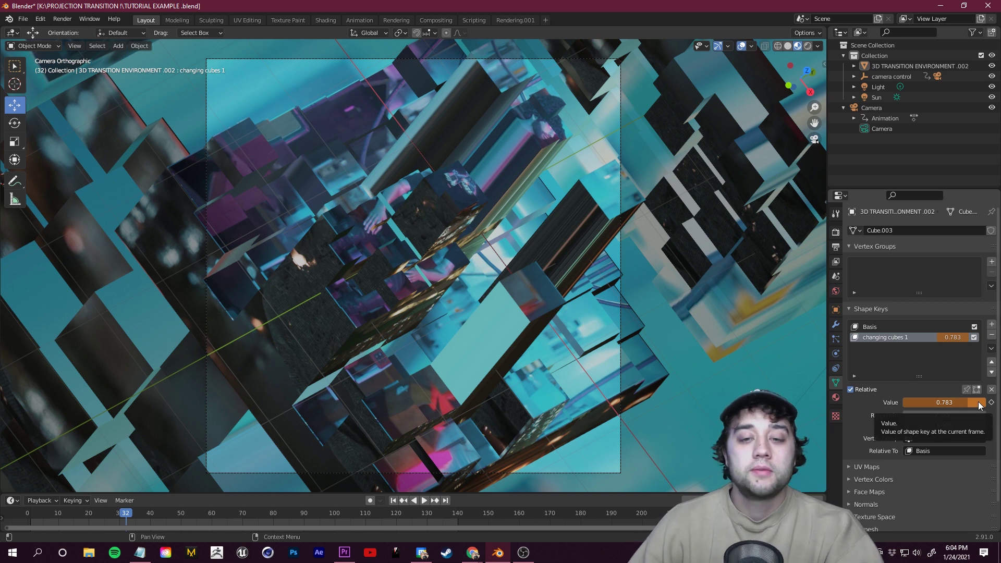
{"action": "left_click_drag", "start_coordinate": [946, 403], "coordinate": [961, 403]}
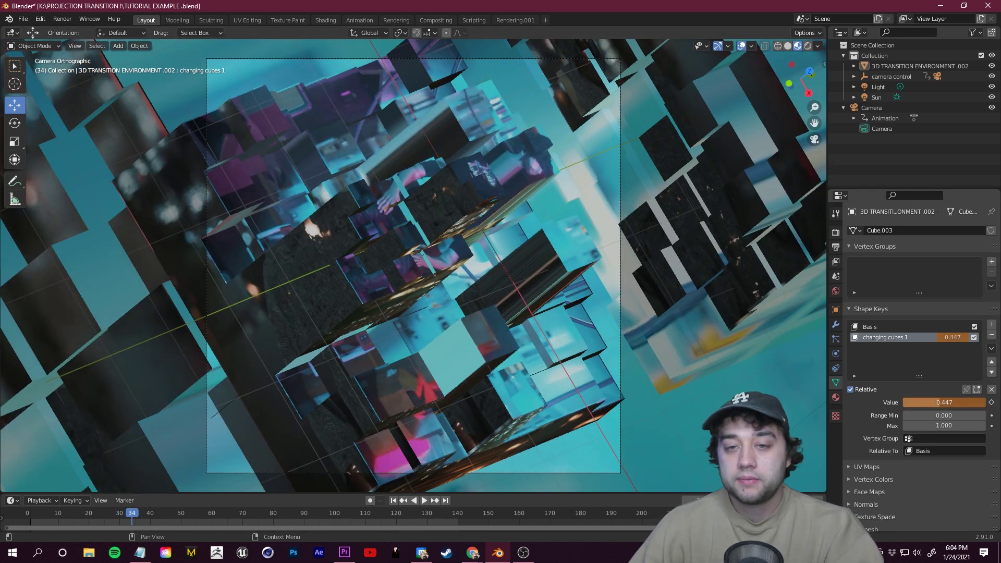
{"action": "key", "text": "space"}
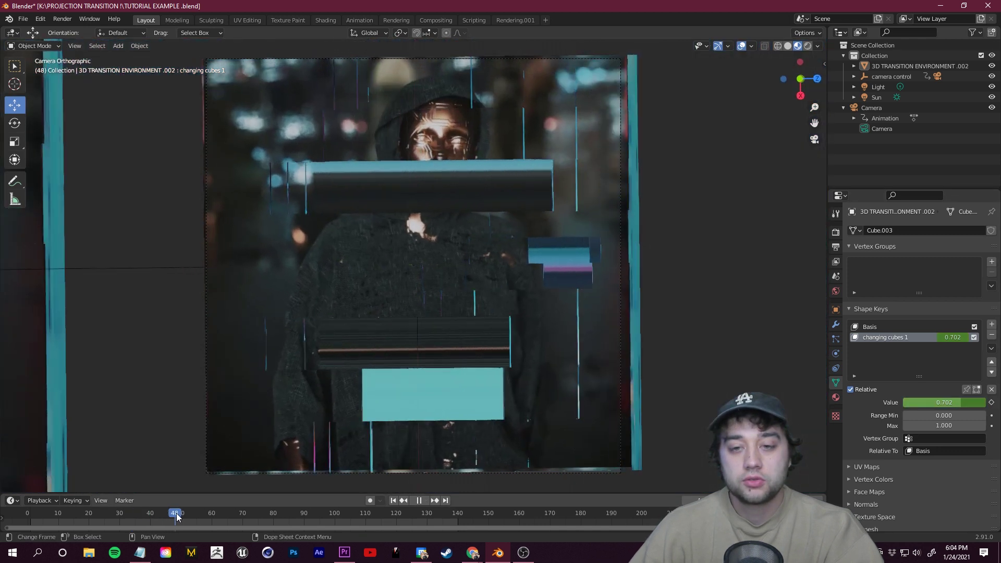
At frame 51, set the changing cubes 1 value to 0 and keyframe it, and scrub through the end of the change
{"action": "mouse_move", "coordinate": [176, 516]}
{"action": "left_mouse_down"}
{"action": "mouse_move", "coordinate": [167, 515]}
{"action": "mouse_move", "coordinate": [182, 518]}
{"action": "left_mouse_up"}
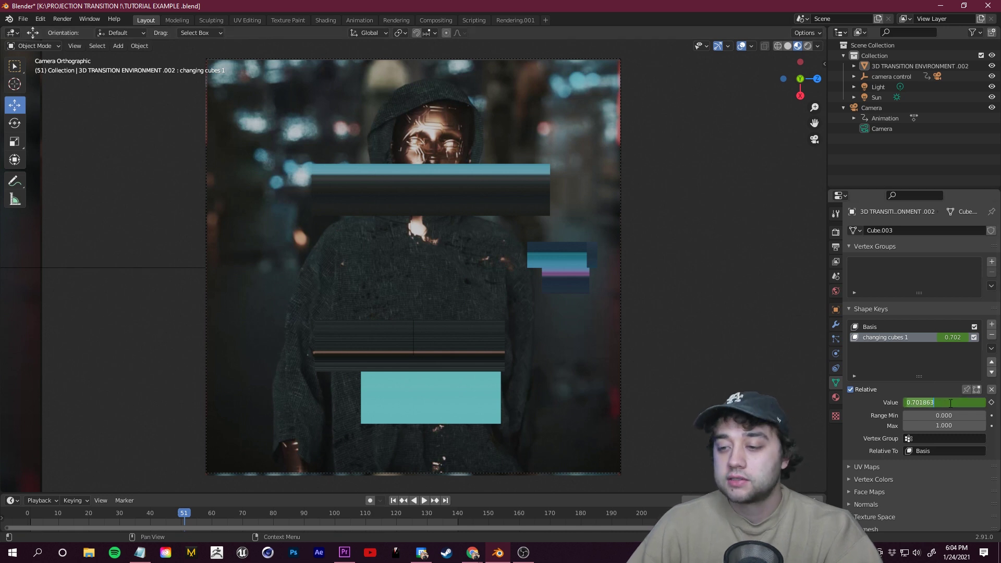
{"action": "key", "text": "Return"}
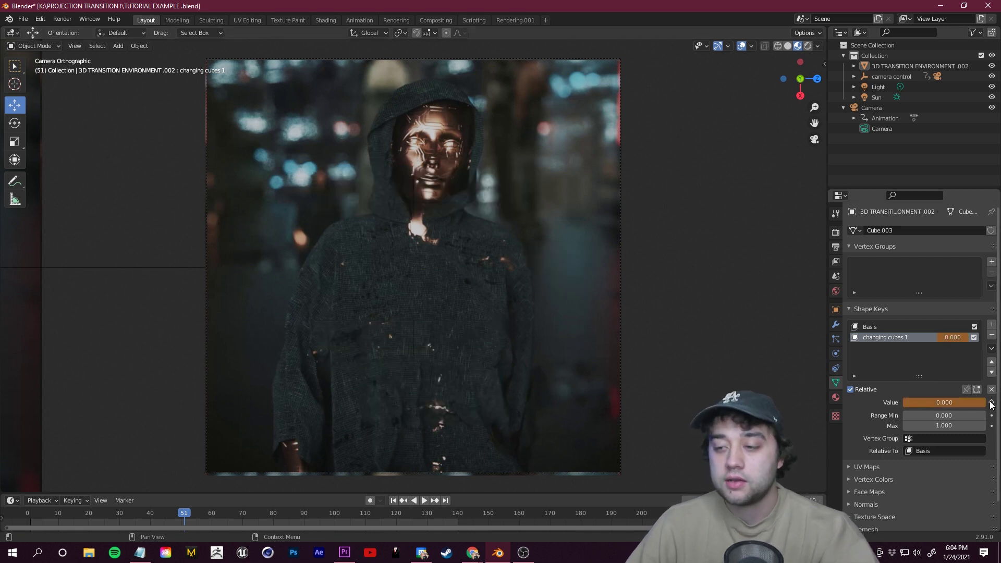
{"action": "left_click", "coordinate": [991, 402]}
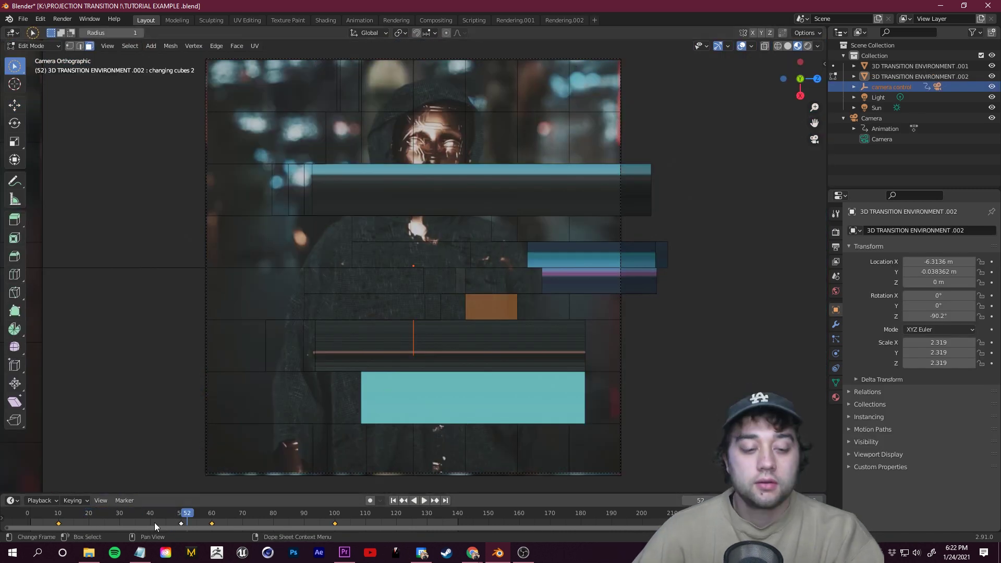
{"action": "left_click_drag", "start_coordinate": [145, 521], "coordinate": [193, 518]}
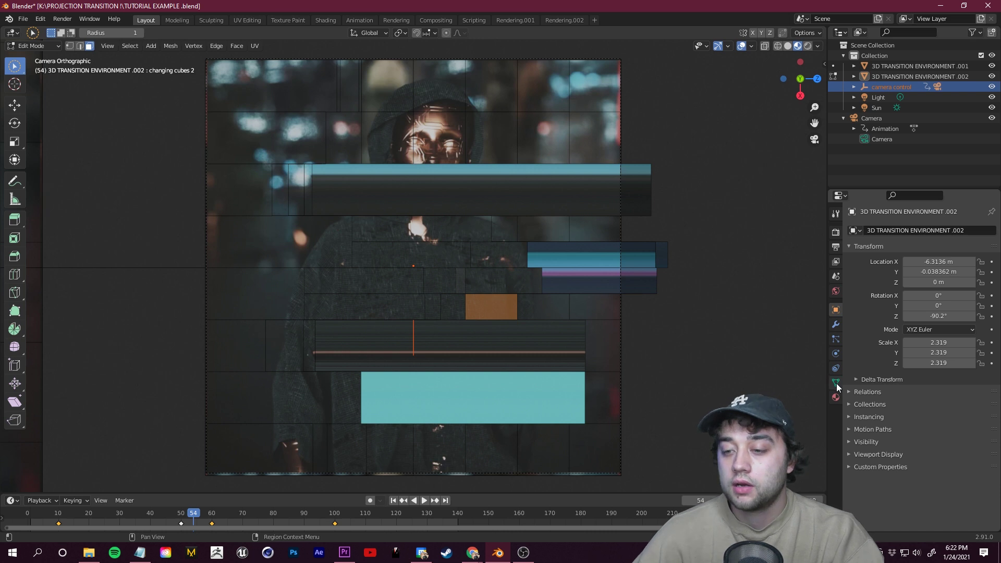
Show the mesh data of 3D TRANSITION ENVIRONMENT .002 and select its Basis shape key
{"action": "left_click", "coordinate": [835, 383]}
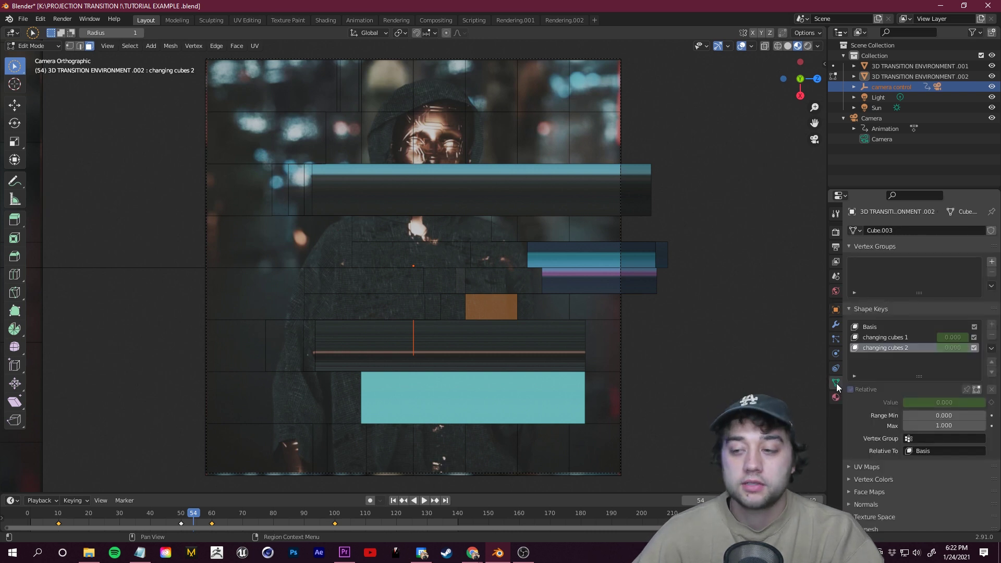
{"action": "left_click", "coordinate": [874, 328]}
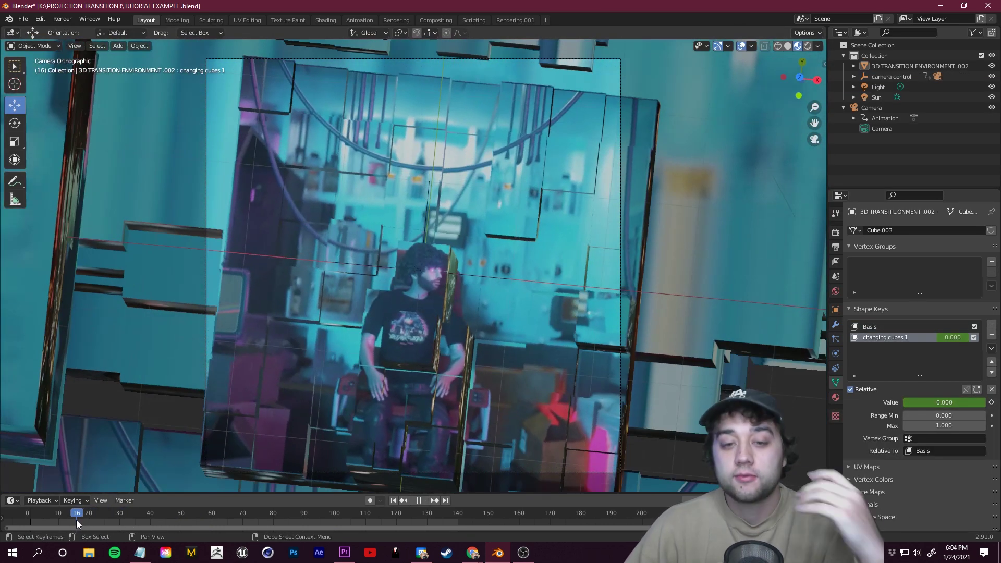
Scrub back to the beginning and play the camera animation with the moving cubes
{"action": "left_click_drag", "start_coordinate": [76, 520], "coordinate": [16, 516]}
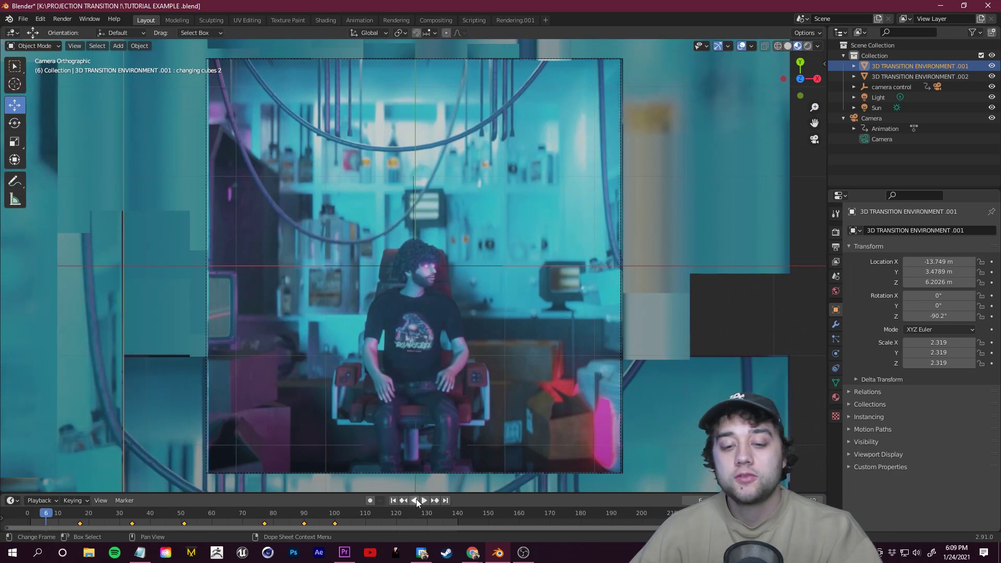
{"action": "left_click", "coordinate": [424, 501]}
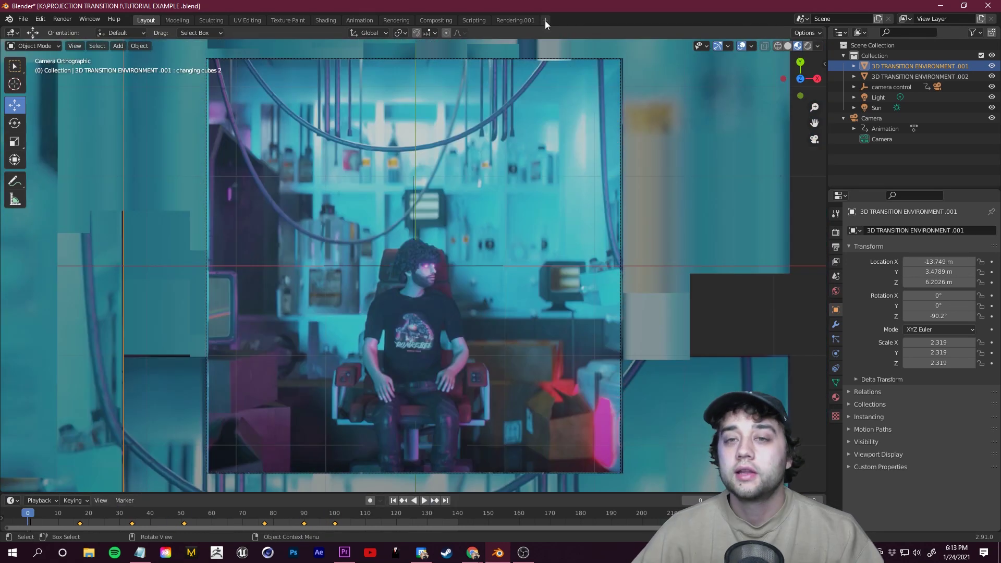
Add a Rendering workspace from the Video Editing category
{"action": "left_click", "coordinate": [545, 21]}
{"action": "mouse_move", "coordinate": [543, 36]}
{"action": "mouse_move", "coordinate": [521, 81]}
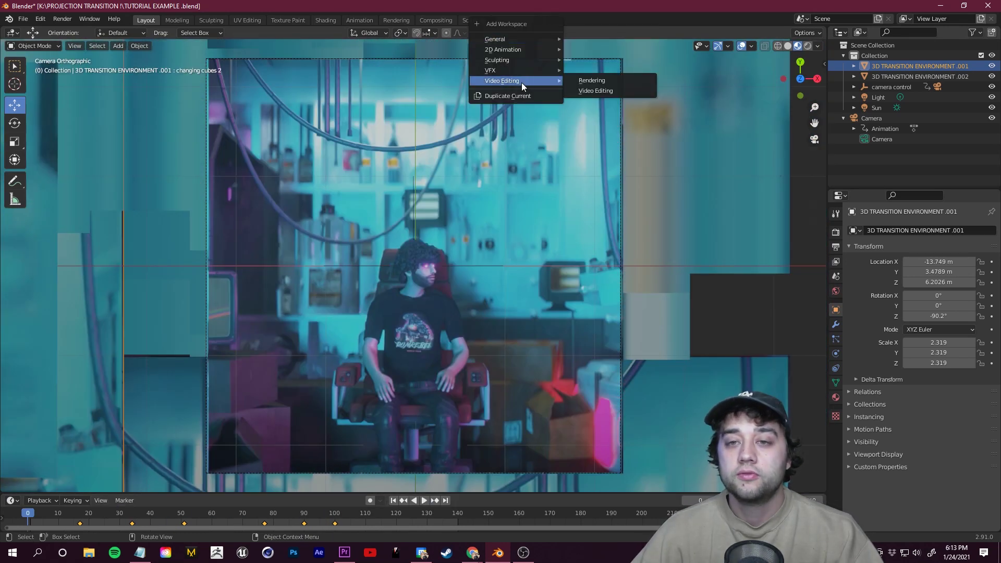
{"action": "left_click", "coordinate": [594, 83]}
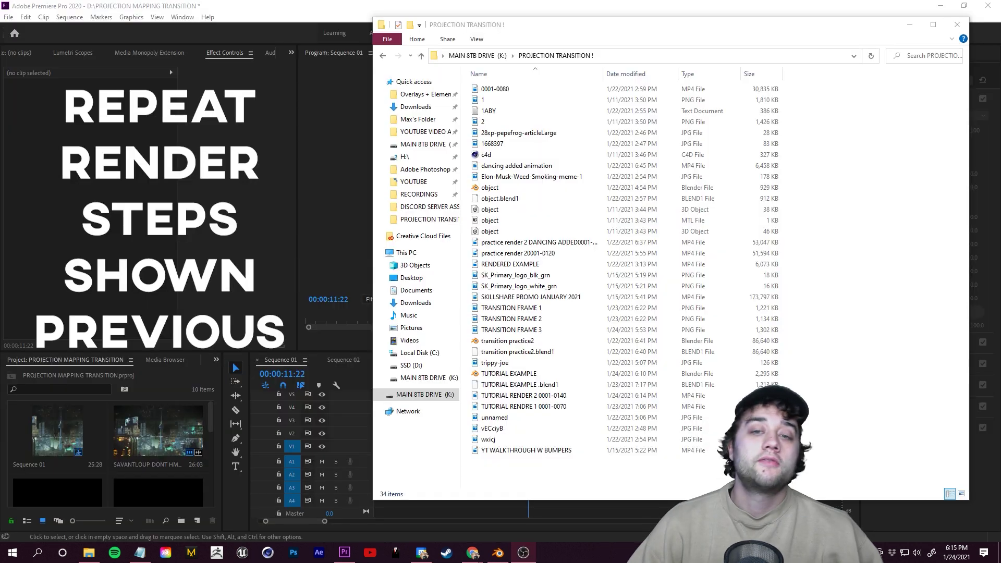
Import TUTORIAL RENDER 2 0001-0140 from the PROJECTION TRANSITION ! folder into Premiere Pro and place it on track V3 of Sequence 01
{"action": "left_click_drag", "start_coordinate": [562, 32], "coordinate": [618, 24]}
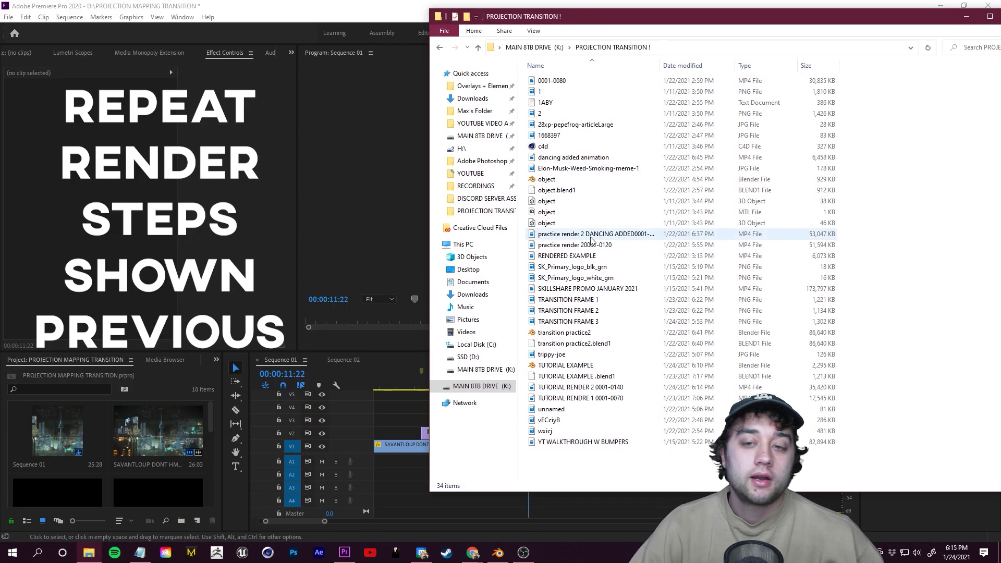
{"action": "left_click", "coordinate": [582, 235]}
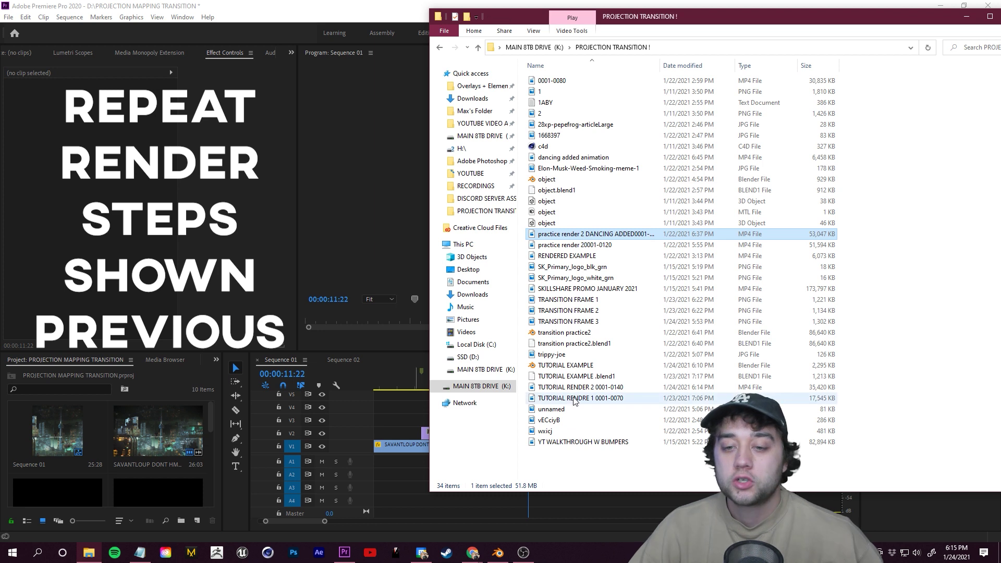
{"action": "left_click_drag", "start_coordinate": [551, 388], "coordinate": [306, 451]}
{"action": "left_click_drag", "start_coordinate": [385, 418], "coordinate": [419, 419]}
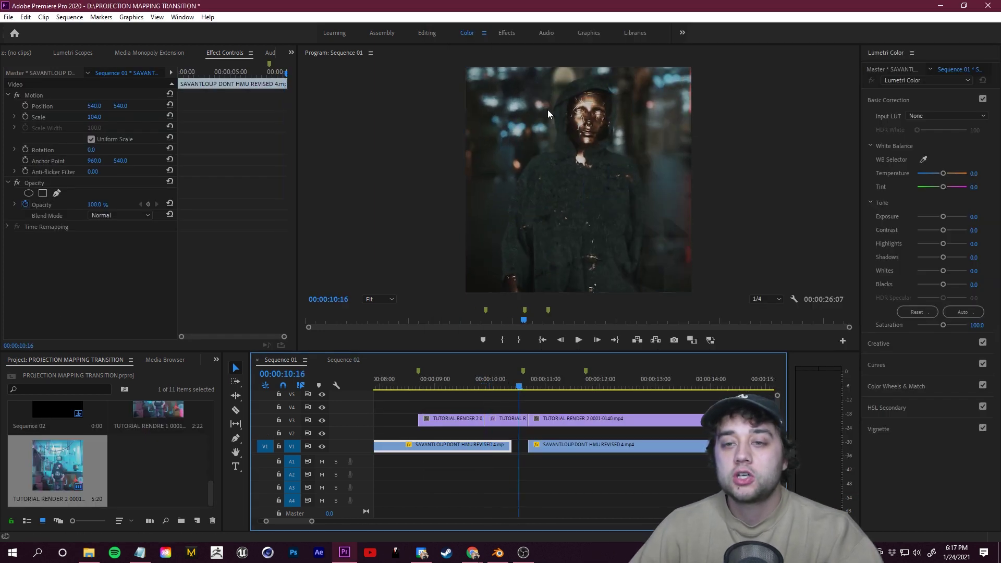
Move the TUTORIAL RENDER 2 clip 1:23 along V3 and export the frame at 00:00:11:28 as a PNG still
{"action": "left_click_drag", "start_coordinate": [553, 423], "coordinate": [646, 429]}
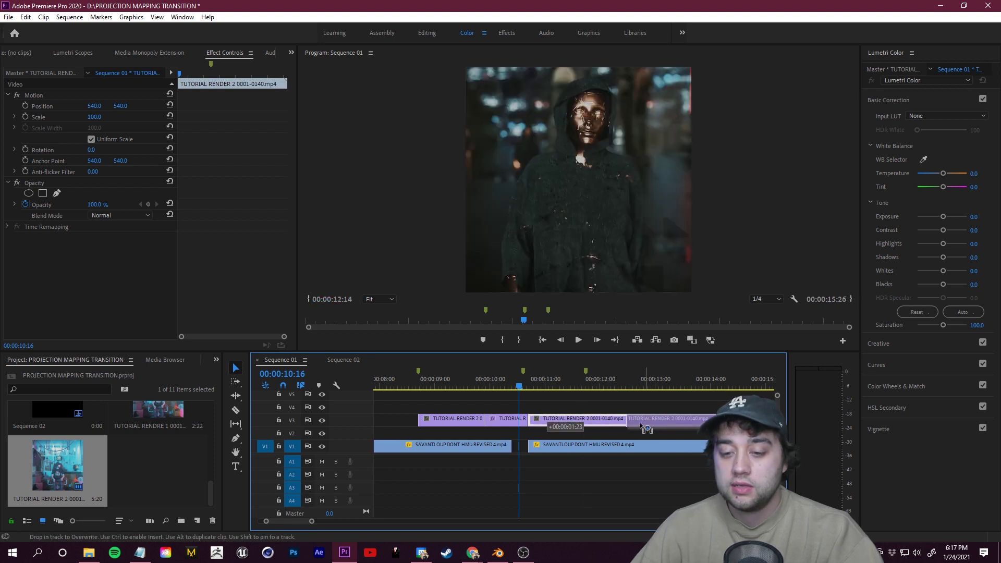
{"action": "left_click", "coordinate": [674, 340]}
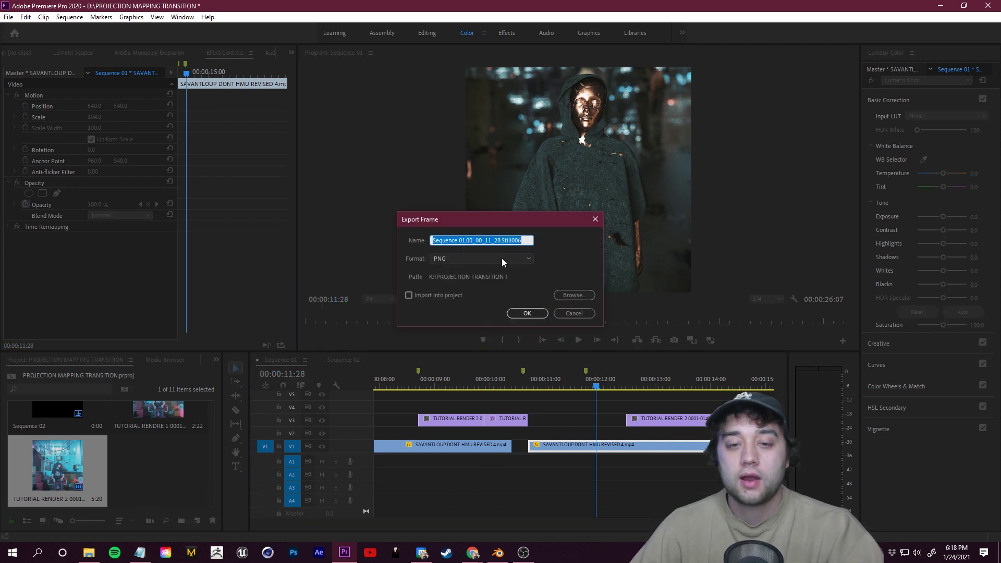
{"action": "type", "text": "TRANSITION ENVIRONMENT .001"}
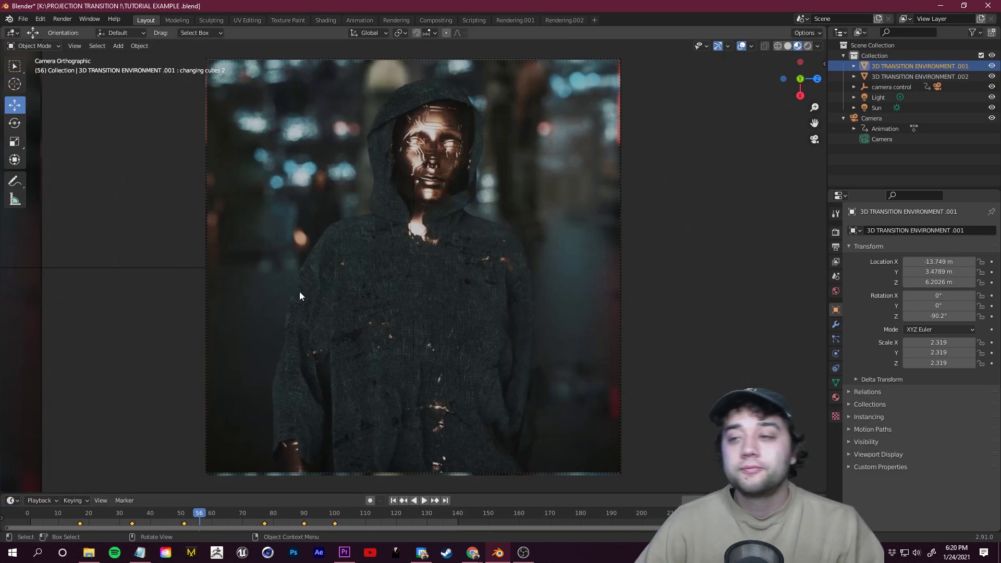
Switch to Blender and scrub the camera animation back to frame 11 in the Layout workspace
{"action": "left_click", "coordinate": [239, 20]}
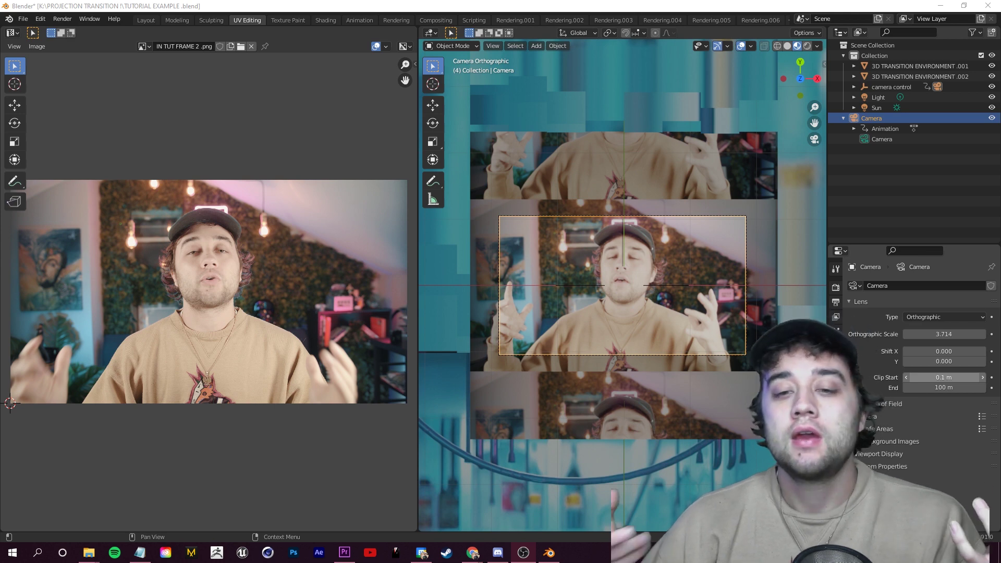
{"action": "left_click", "coordinate": [146, 20]}
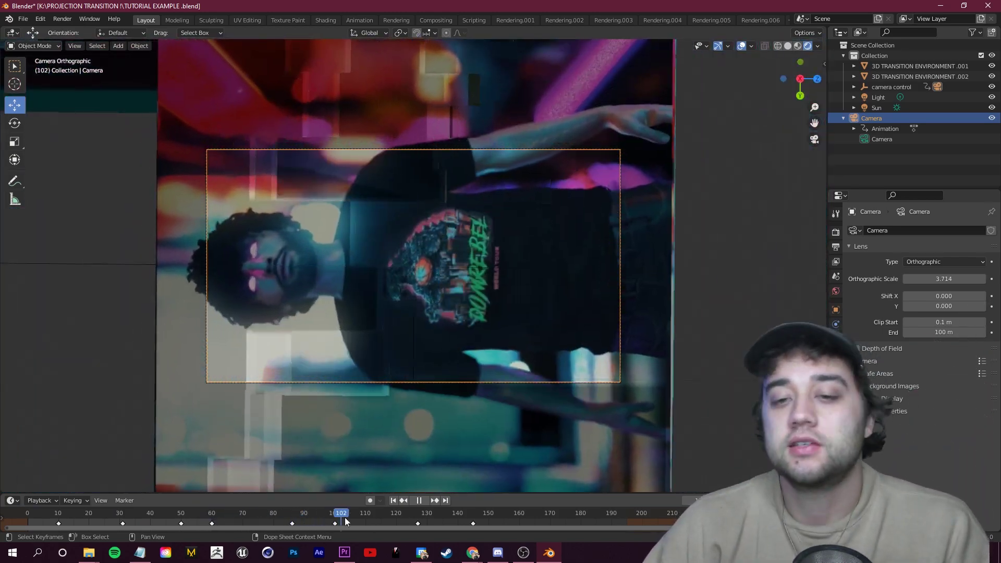
{"action": "left_click_drag", "start_coordinate": [344, 521], "coordinate": [61, 536]}
Open the UV Editing workspace and select a face of 3D TRANSITION ENVIRONMENT .002 in Edit Mode
{"action": "left_click", "coordinate": [240, 24]}
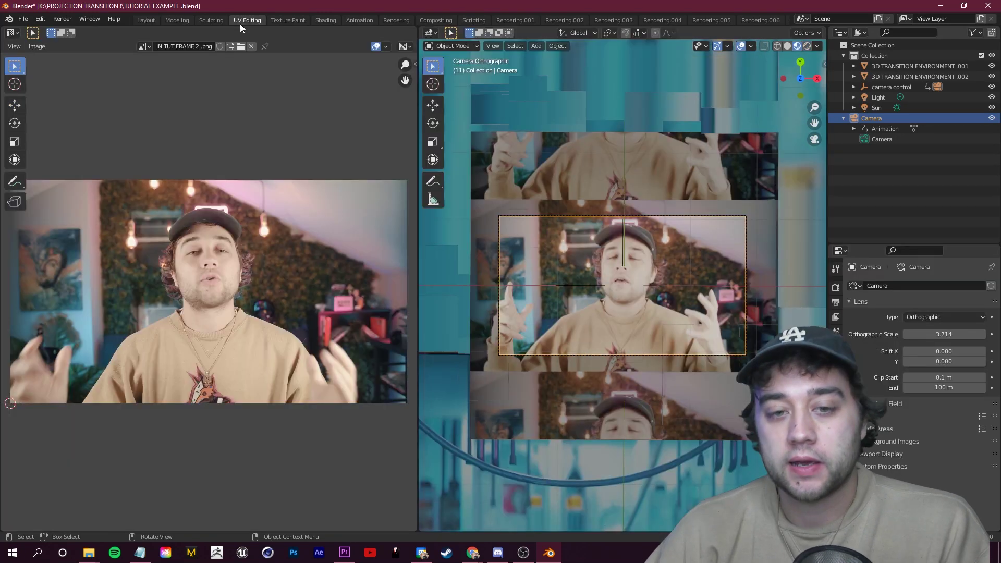
{"action": "left_click", "coordinate": [835, 366]}
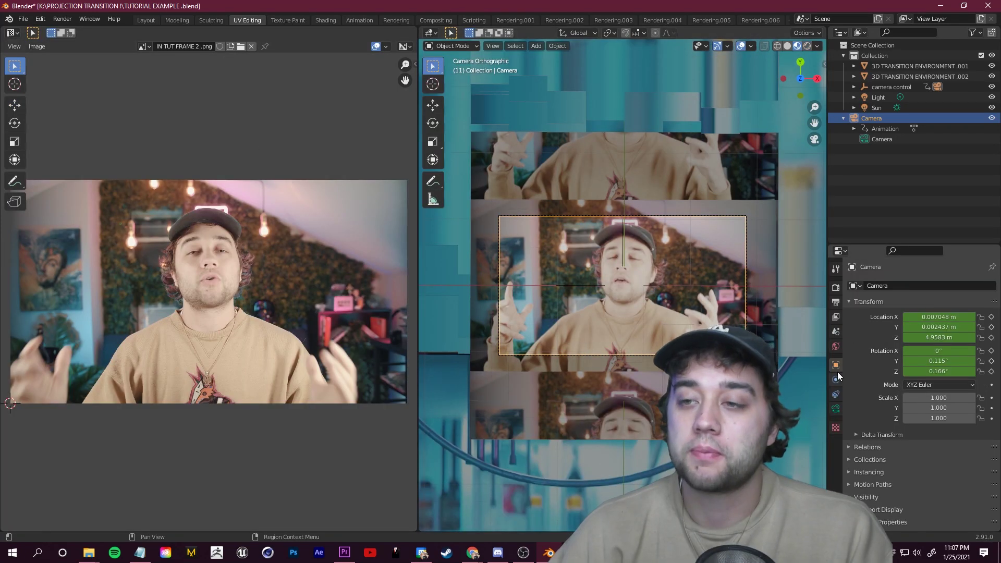
{"action": "left_click", "coordinate": [451, 46]}
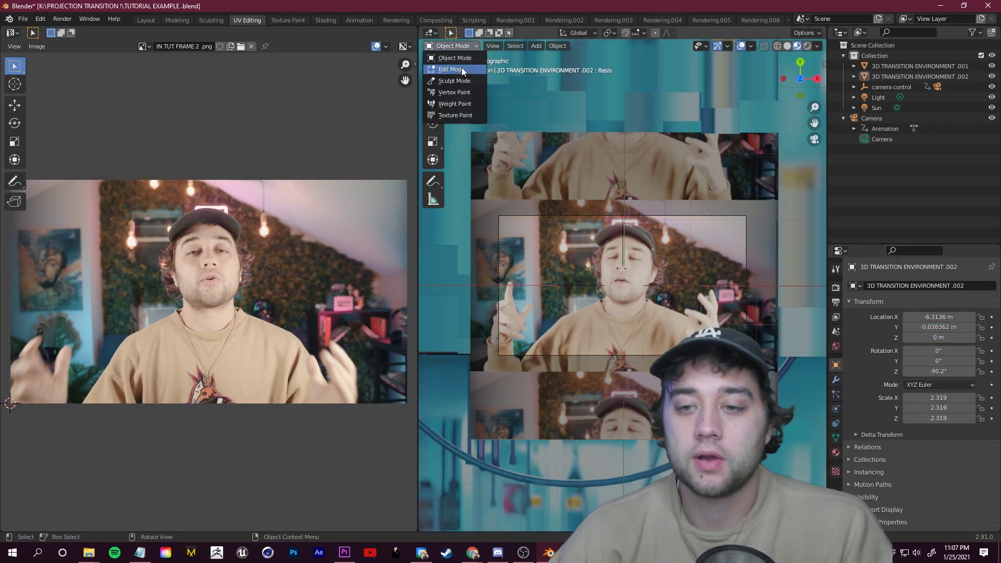
{"action": "left_click", "coordinate": [458, 69]}
{"action": "left_click", "coordinate": [618, 278]}
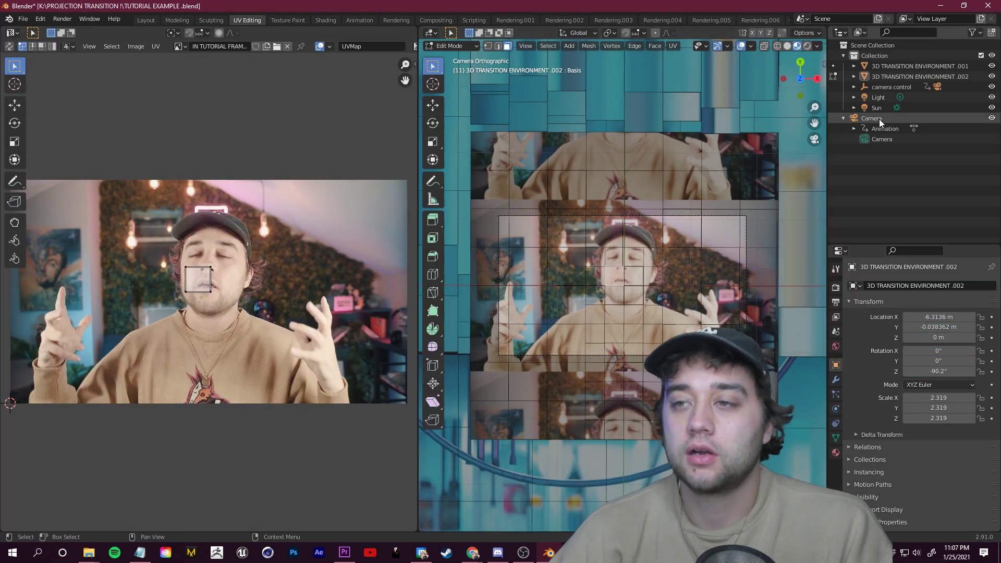
Replace the image texture of the material named Material with FRAME 10.png from the PROJECTION TRANSITION ! folder
{"action": "left_click", "coordinate": [835, 453]}
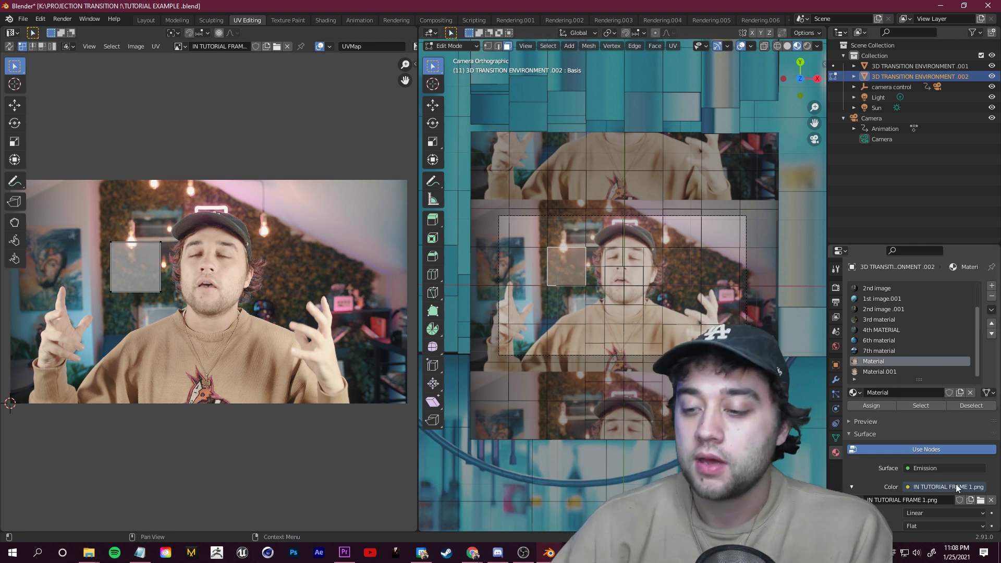
{"action": "scroll", "coordinate": [867, 484], "scroll_direction": "down", "scroll_amount": 3}
{"action": "left_click", "coordinate": [980, 441]}
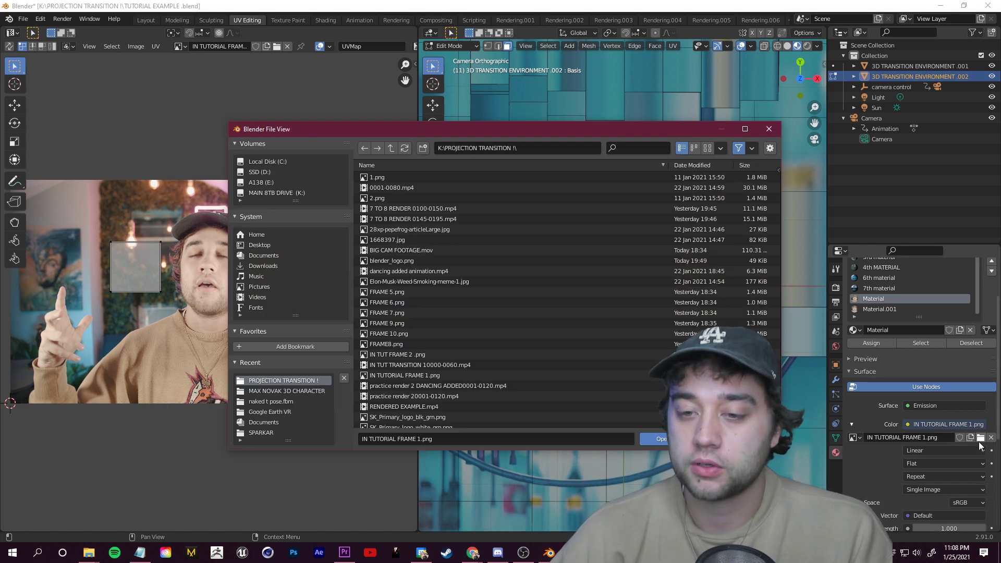
{"action": "left_click_drag", "start_coordinate": [443, 128], "coordinate": [232, 132]}
{"action": "scroll", "coordinate": [260, 261], "scroll_direction": "down", "scroll_amount": 4}
{"action": "left_click", "coordinate": [260, 250]}
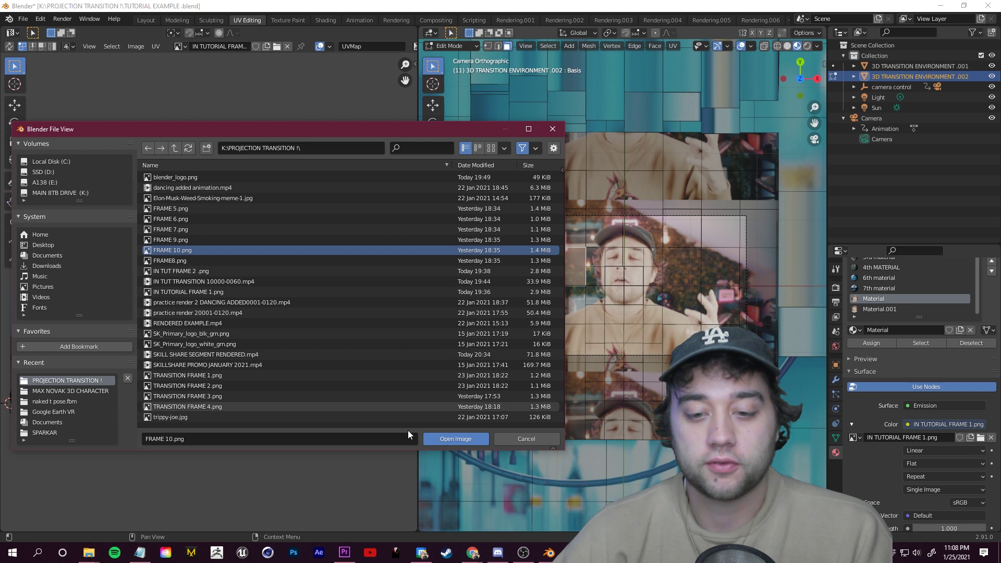
{"action": "left_click", "coordinate": [453, 441]}
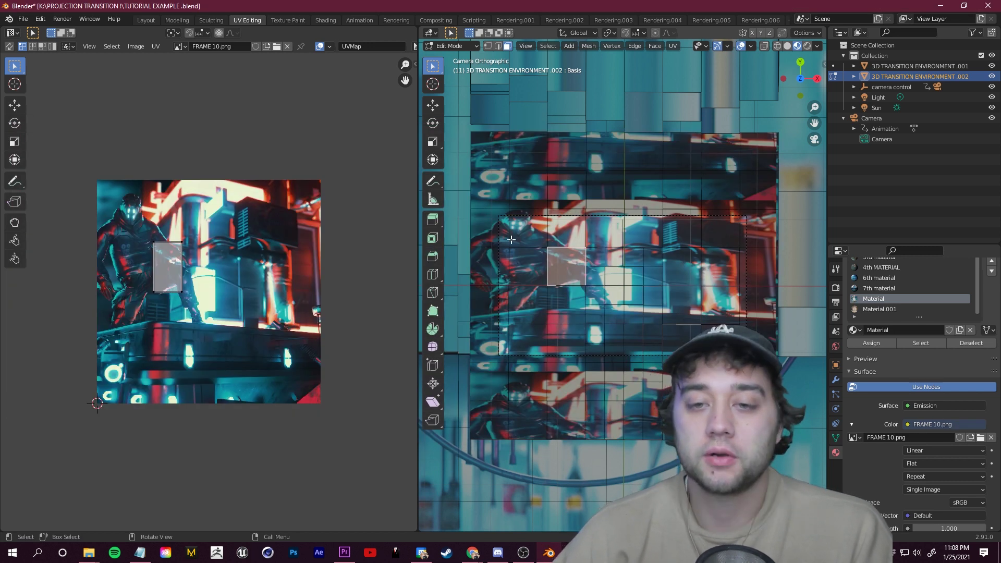
{"action": "left_click", "coordinate": [511, 240]}
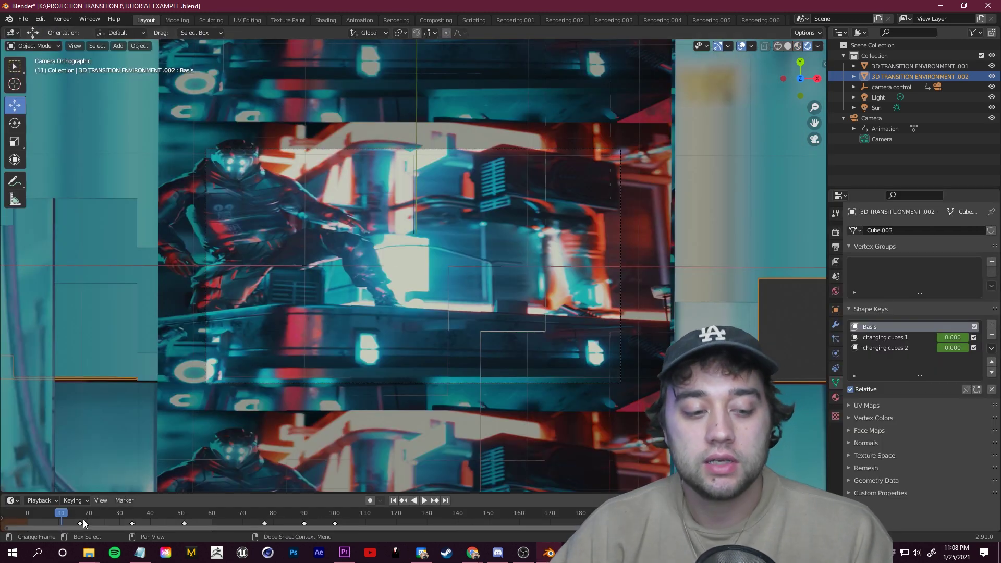
Play and scrub through the camera animation to review the projected images up to frame 100
{"action": "left_click_drag", "start_coordinate": [63, 515], "coordinate": [189, 519]}
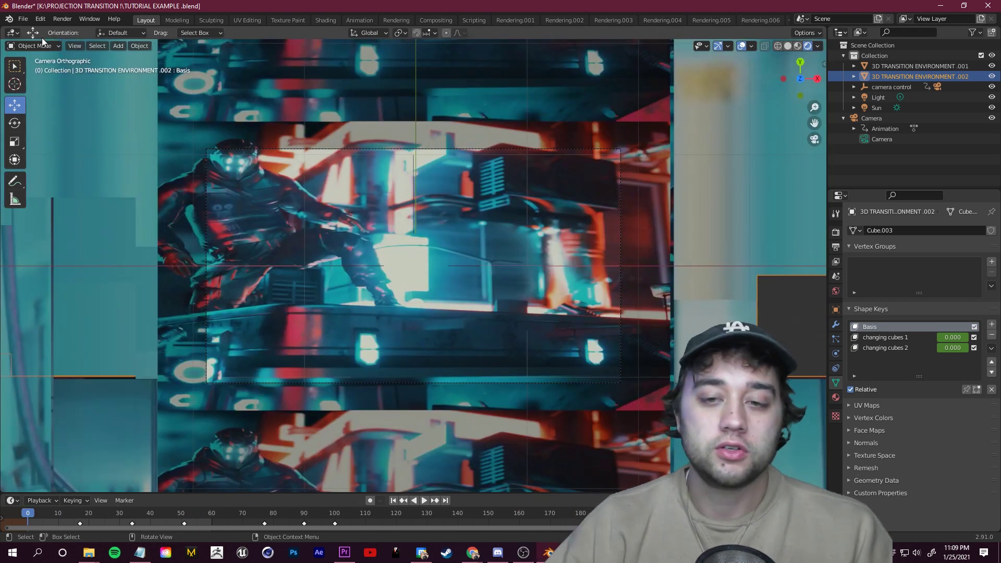
{"action": "key", "text": "space"}
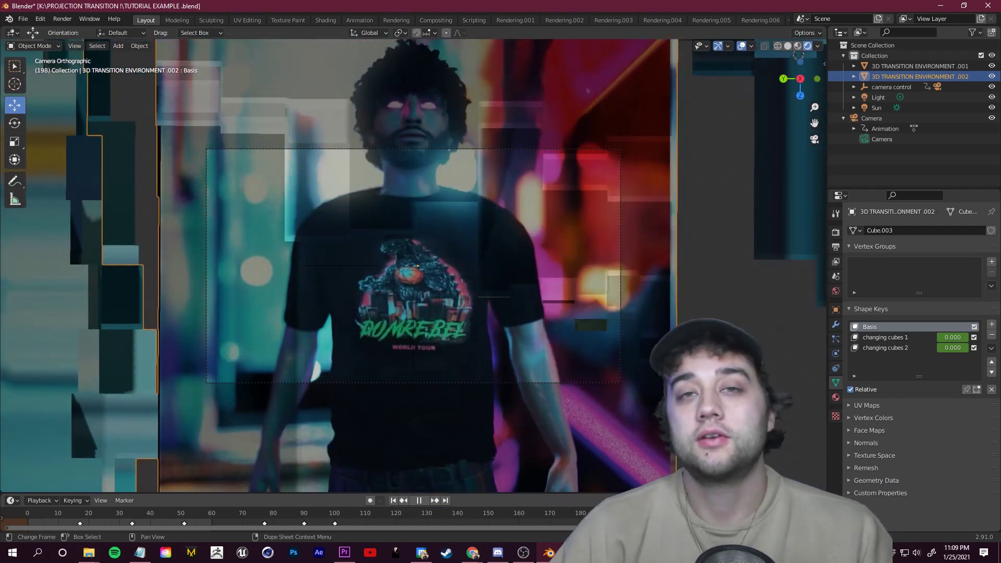
{"action": "key", "text": "space"}
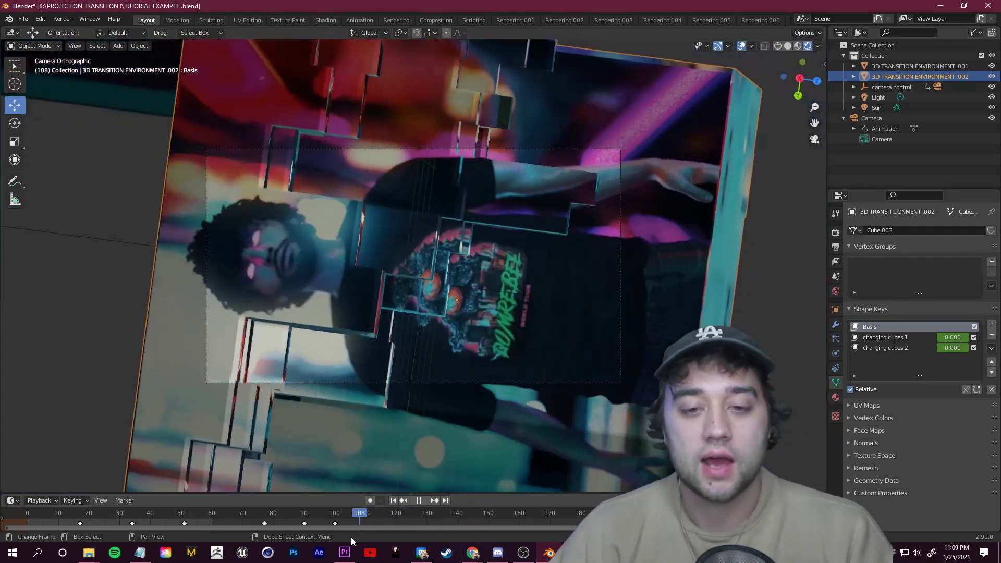
{"action": "left_click_drag", "start_coordinate": [352, 537], "coordinate": [208, 542]}
{"action": "key", "text": "space"}
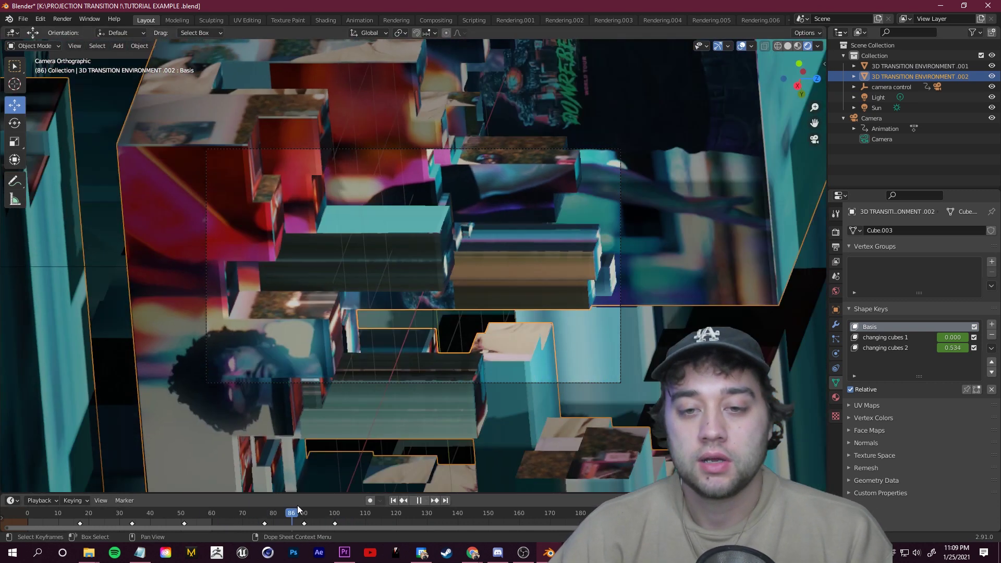
{"action": "key", "text": "space"}
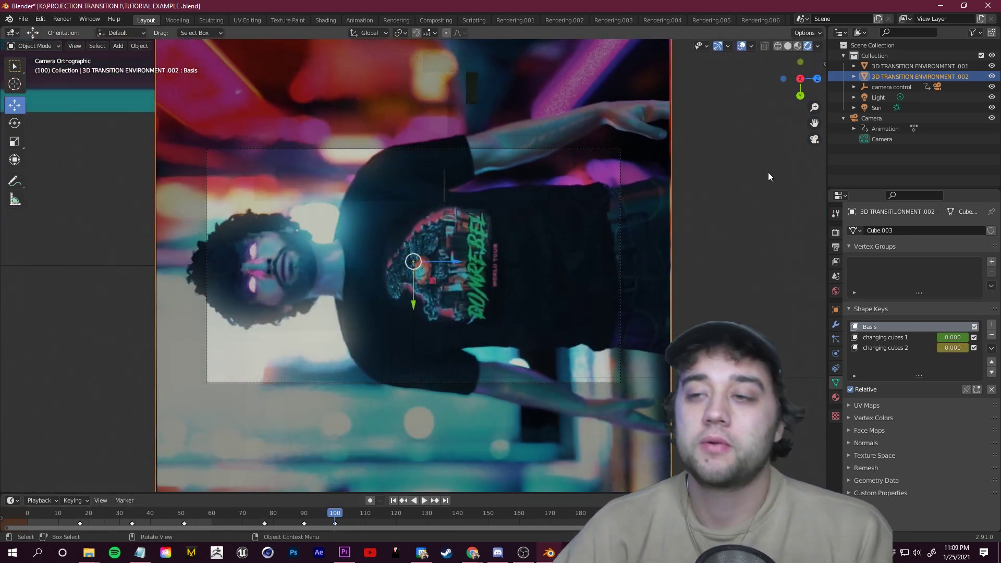
Replace the 7th material's image texture with Elon-Musk-Weed-Smoking-meme-1.jpg
{"action": "left_click", "coordinate": [247, 20]}
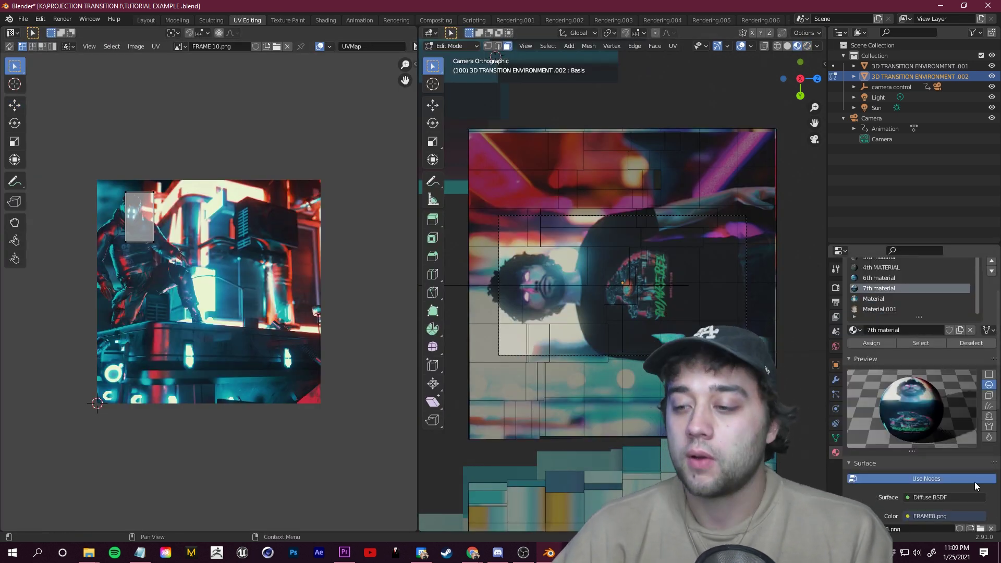
{"action": "scroll", "coordinate": [874, 498], "scroll_direction": "down", "scroll_amount": 4}
{"action": "left_click", "coordinate": [980, 447]}
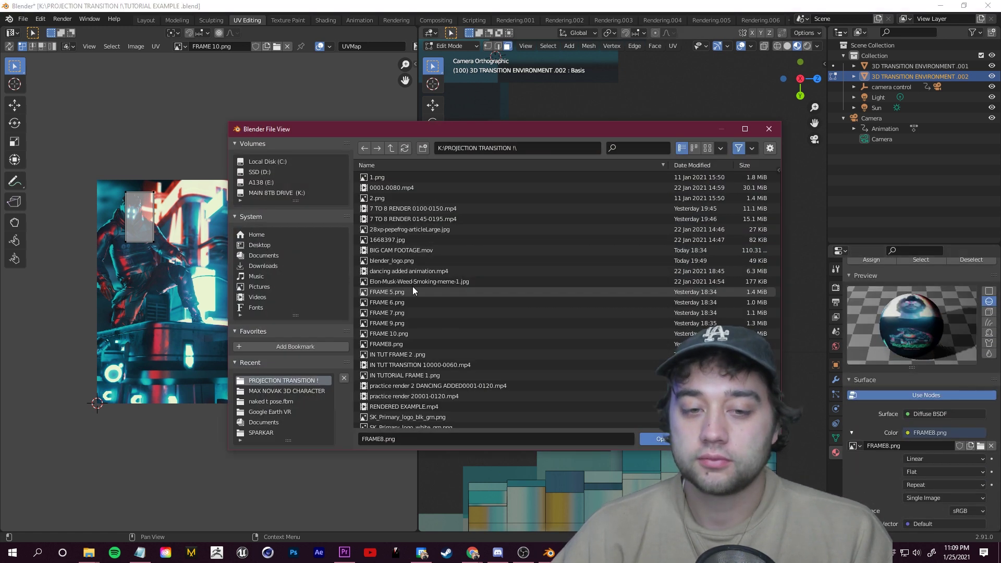
{"action": "left_click", "coordinate": [417, 281]}
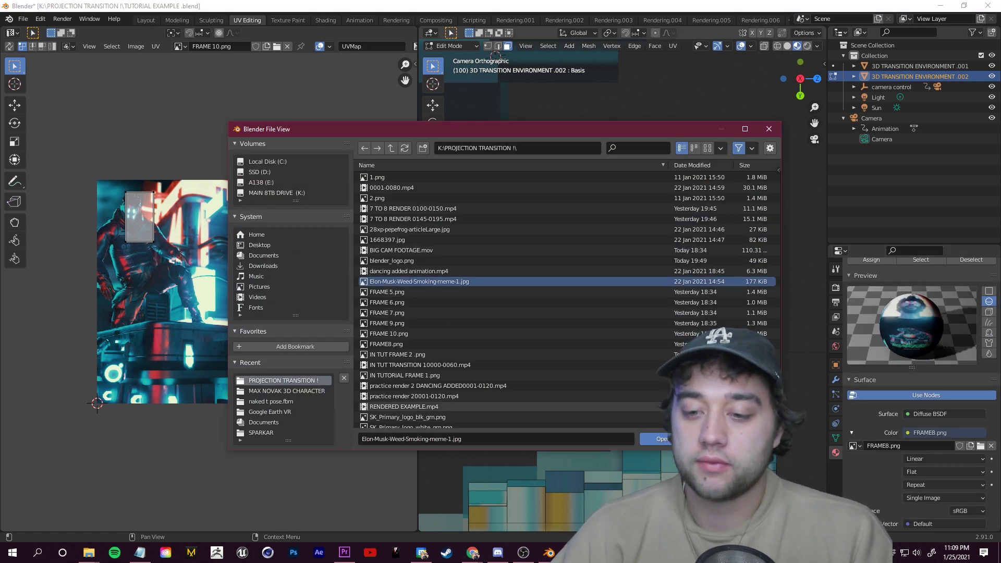
{"action": "left_click", "coordinate": [658, 439]}
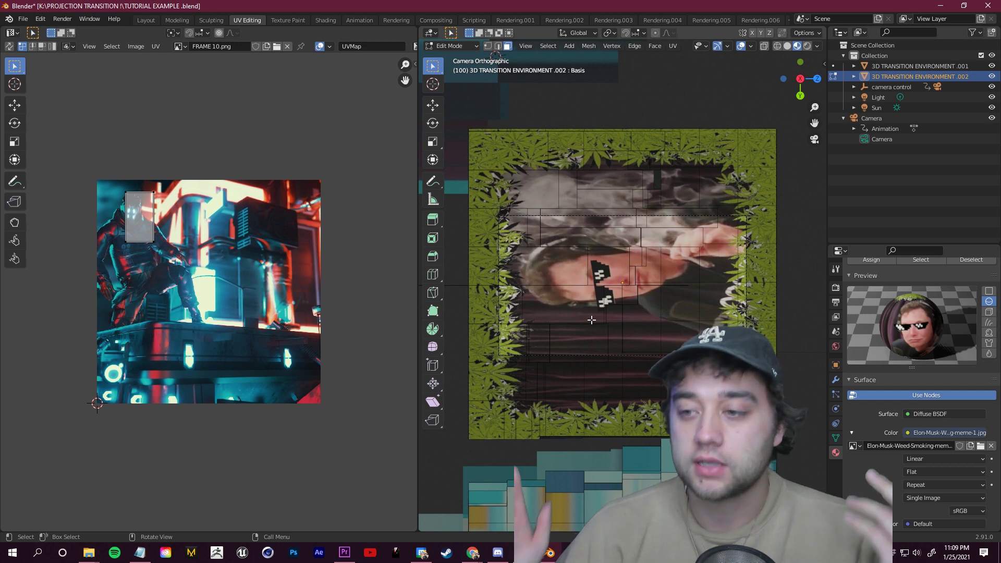
Scrub the animation to frame 60 and review the output settings in the Rendering workspace
{"action": "left_click", "coordinate": [146, 20]}
{"action": "left_click_drag", "start_coordinate": [333, 518], "coordinate": [213, 543]}
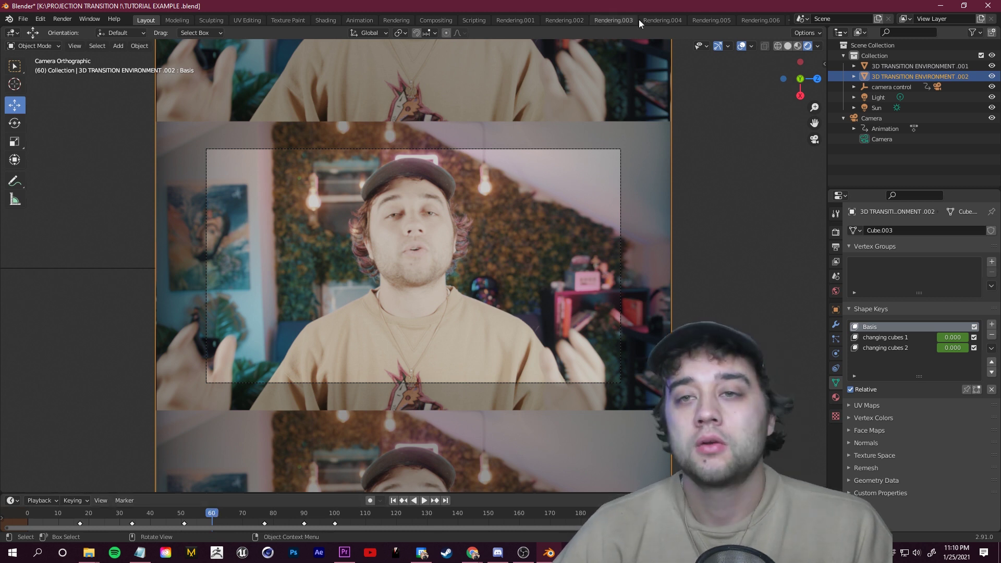
{"action": "left_click", "coordinate": [785, 21]}
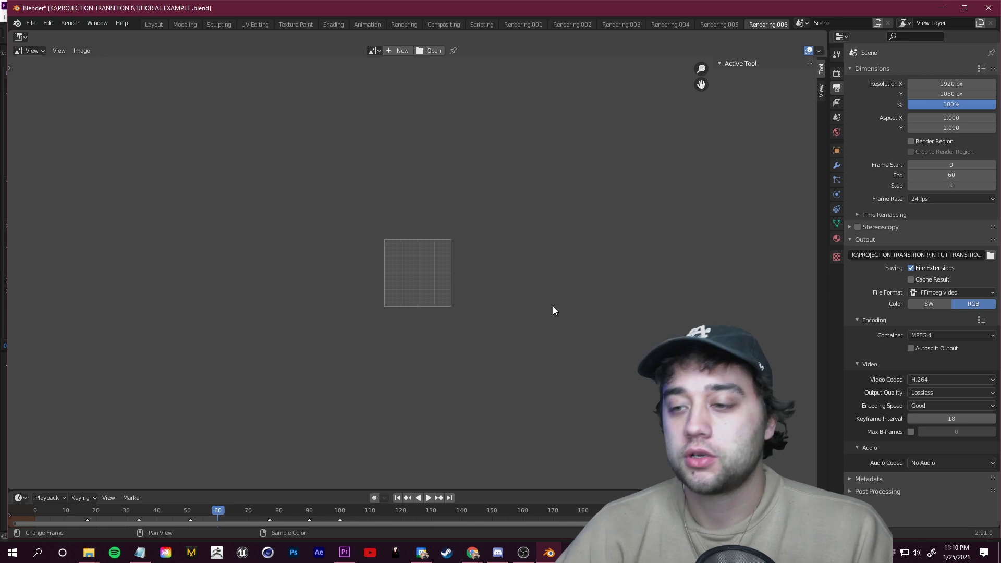
{"action": "scroll", "coordinate": [865, 89], "scroll_direction": "down", "scroll_amount": 5}
{"action": "scroll", "coordinate": [855, 86], "scroll_direction": "up", "scroll_amount": 5}
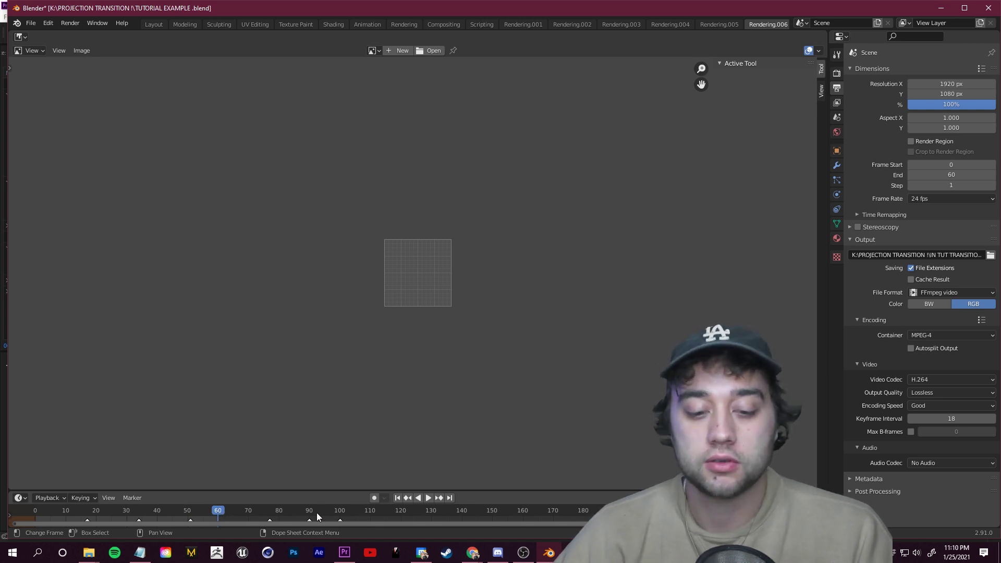
Scrub to the last camera keyframe and set the render range to start at frame 60 and end at frame 100
{"action": "left_click", "coordinate": [154, 25]}
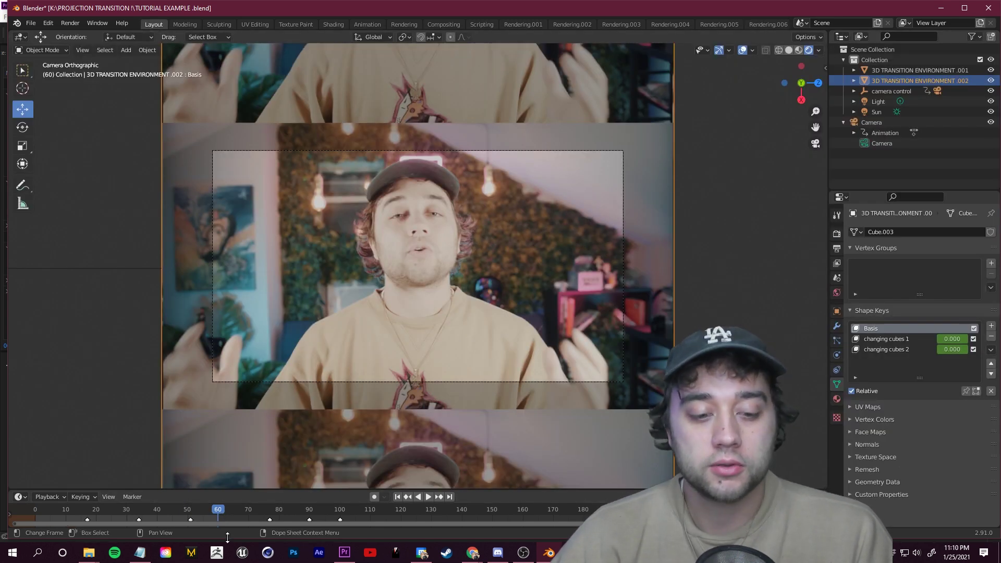
{"action": "left_click_drag", "start_coordinate": [219, 512], "coordinate": [342, 512]}
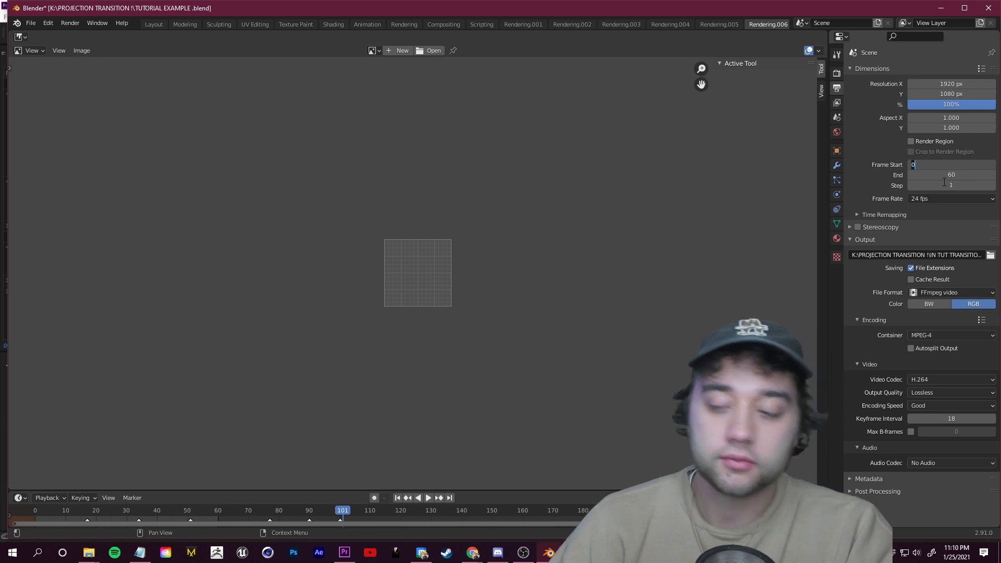
{"action": "type", "text": "0"}
{"action": "left_click", "coordinate": [957, 174]}
{"action": "type", "text": "100"}
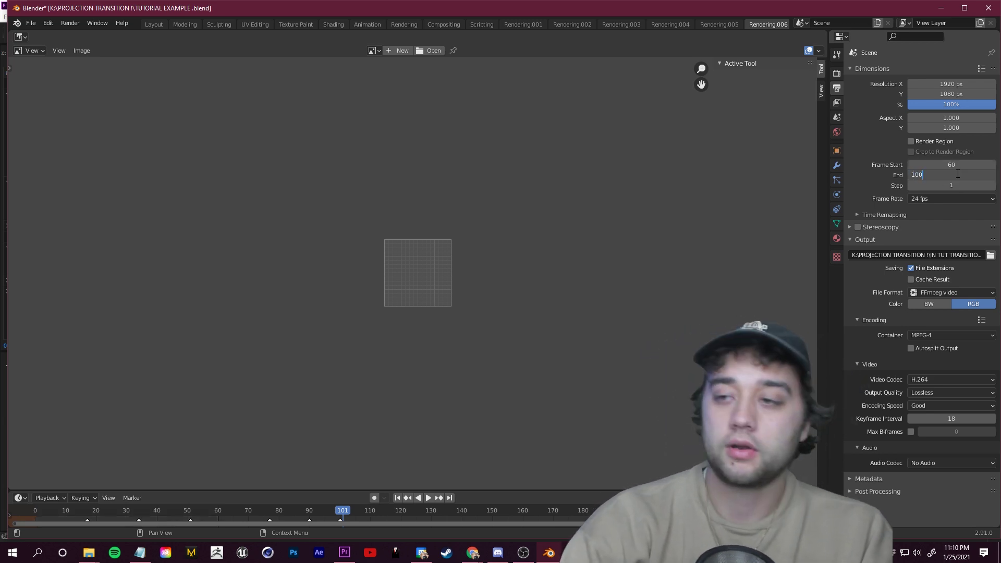
{"action": "key", "text": "Return"}
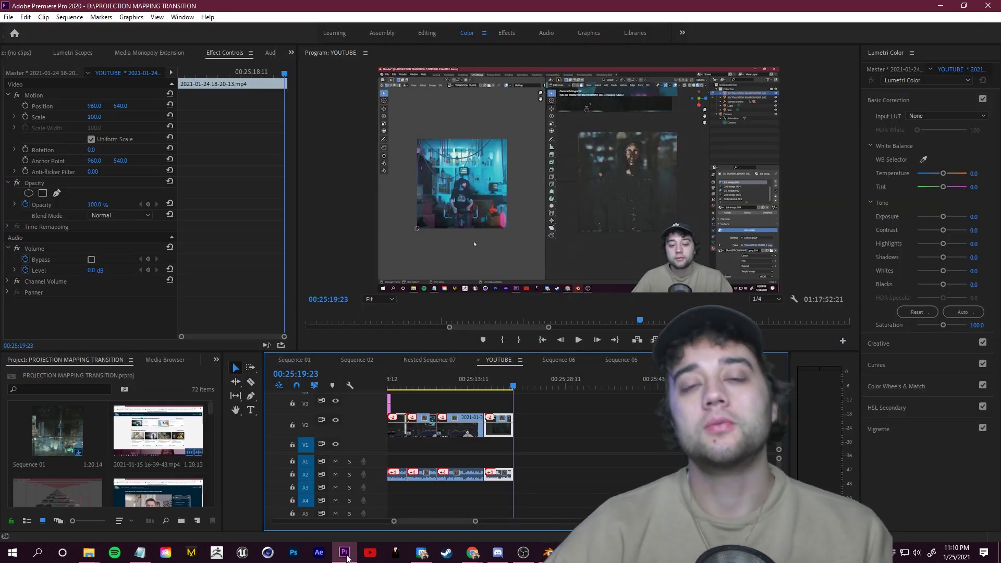
Switch to Premiere Pro and play back the rendered transition between the clips in Sequence 01
{"action": "left_click", "coordinate": [505, 385]}
{"action": "key", "text": "space"}
{"action": "left_click_drag", "start_coordinate": [522, 385], "coordinate": [375, 386]}
{"action": "left_click", "coordinate": [465, 405]}
{"action": "key", "text": "space"}
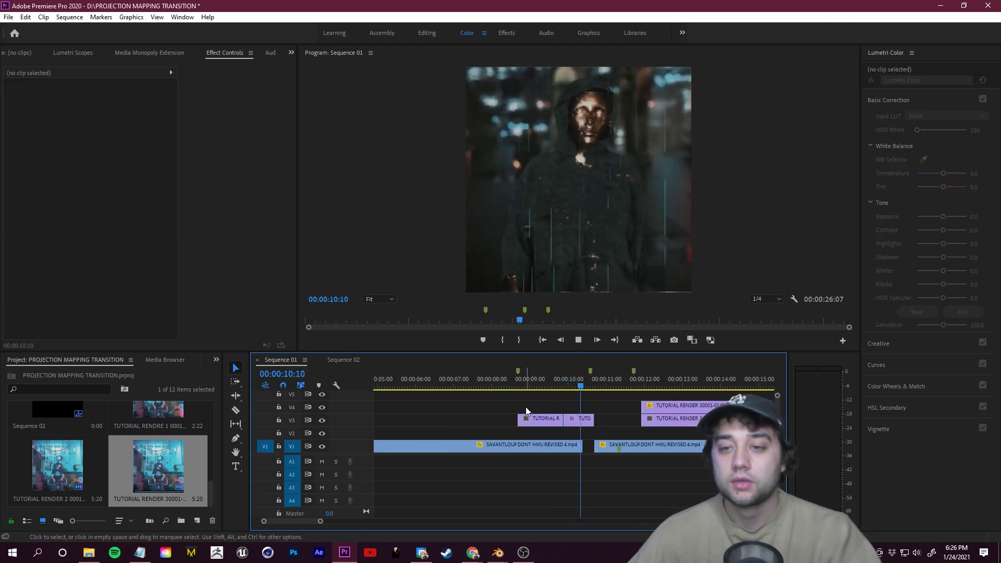
{"action": "left_click", "coordinate": [558, 404]}
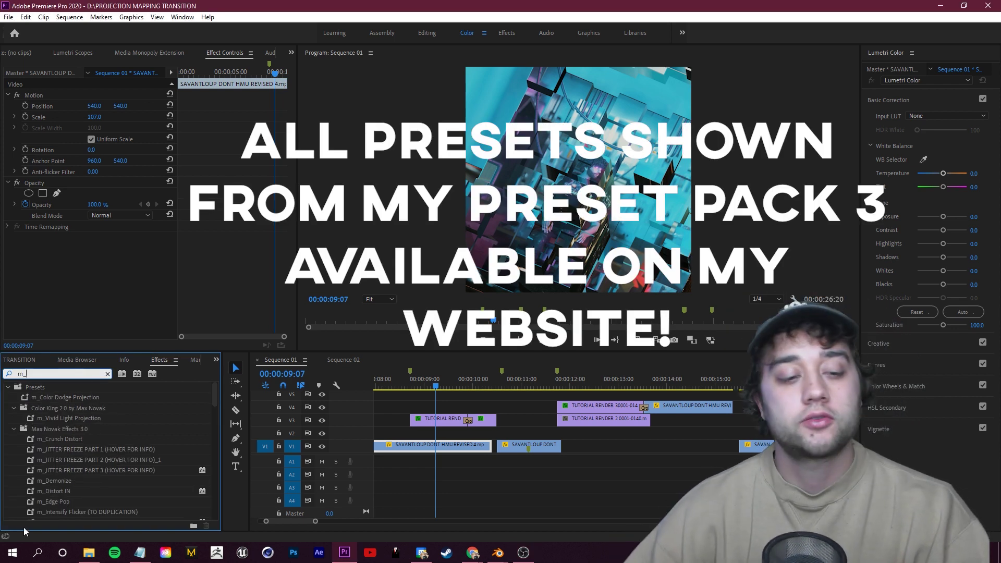
Apply the m_Glitch Wave Right preset to the render clips on V3 and start playback
{"action": "scroll", "coordinate": [84, 483], "scroll_direction": "down", "scroll_amount": 2}
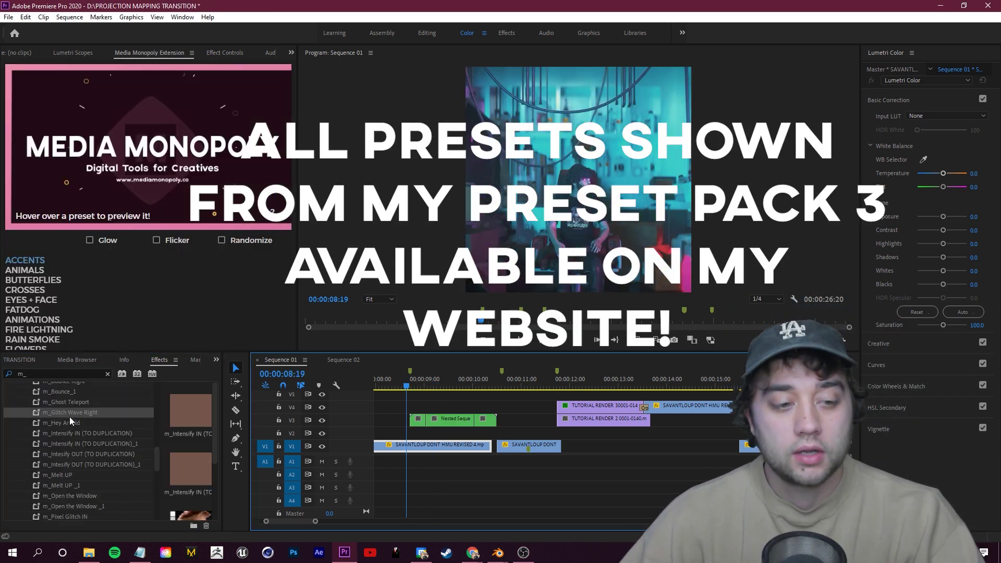
{"action": "left_click_drag", "start_coordinate": [70, 417], "coordinate": [487, 411]}
{"action": "key", "text": "space"}
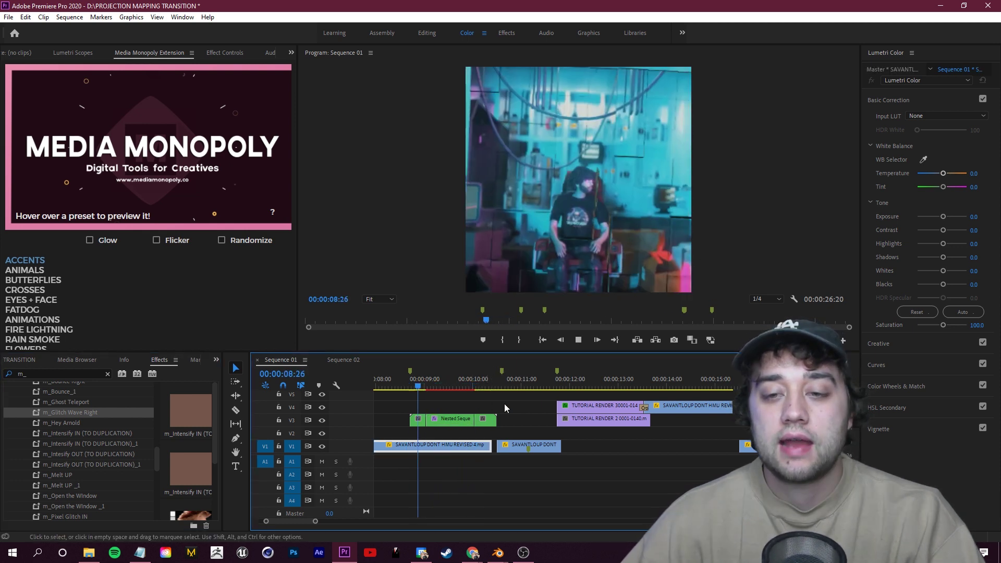
Replay the transition with the nested render clips on V3, starting from just before the first nested clip
{"action": "left_click_drag", "start_coordinate": [465, 387], "coordinate": [413, 399]}
{"action": "key", "text": "space"}
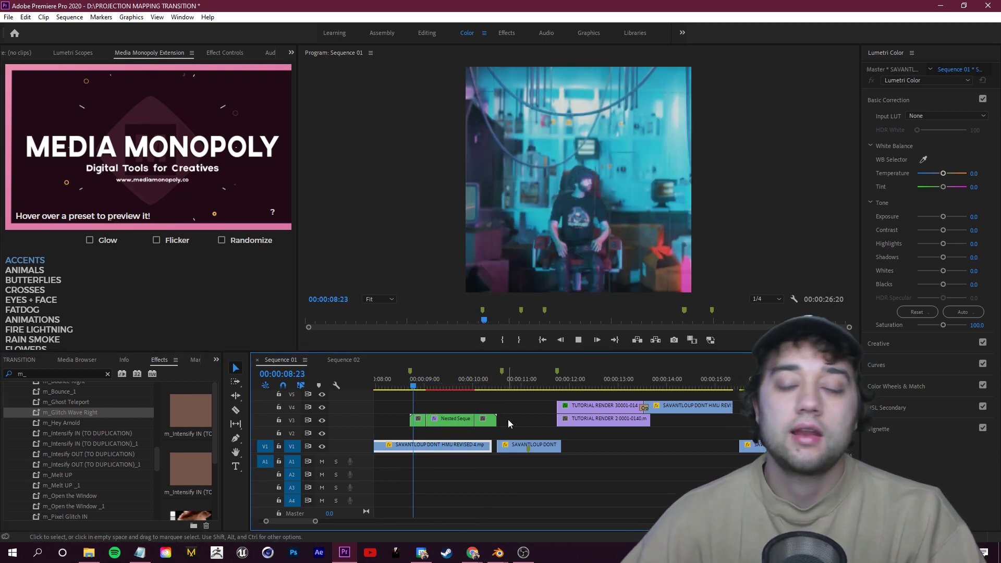
{"action": "left_click", "coordinate": [446, 389]}
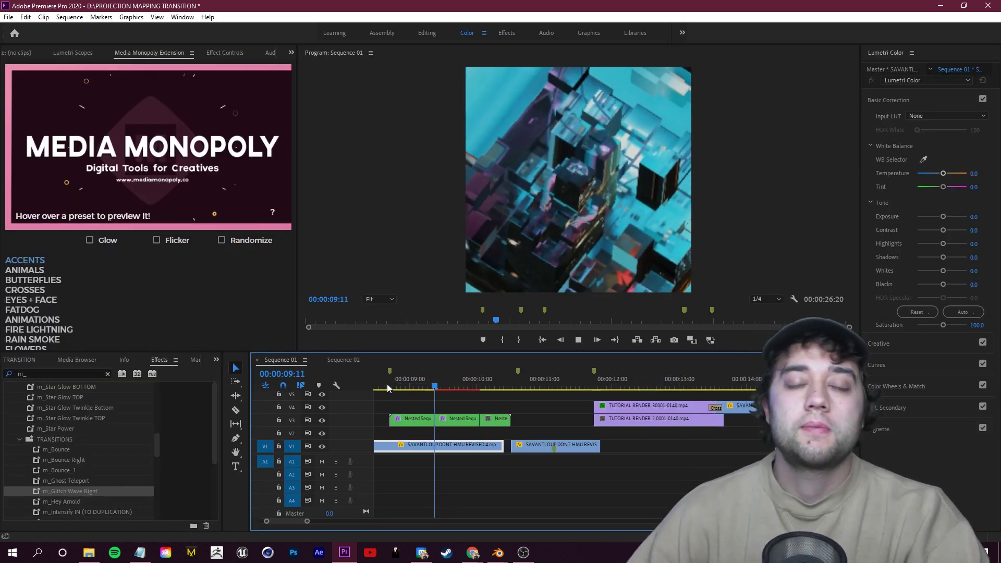
{"action": "scroll", "coordinate": [500, 383], "scroll_direction": "up", "scroll_amount": 3}
{"action": "left_click", "coordinate": [488, 419]}
{"action": "left_click", "coordinate": [448, 411]}
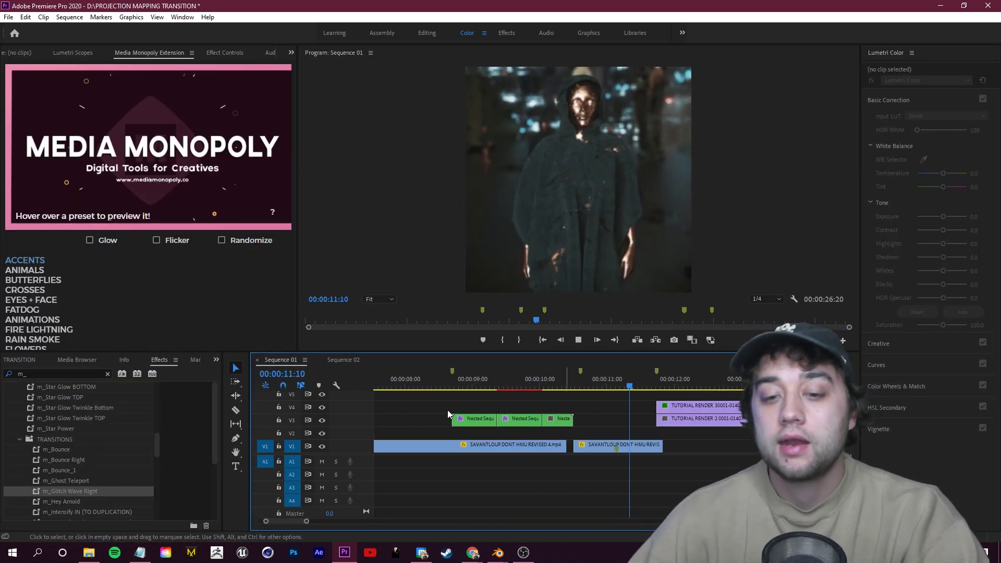
{"action": "left_click", "coordinate": [445, 389]}
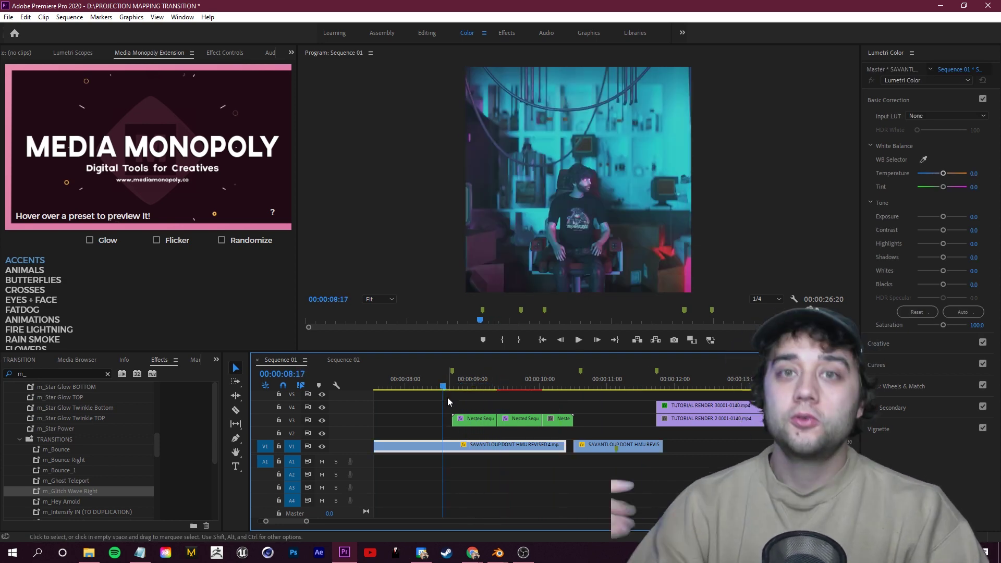